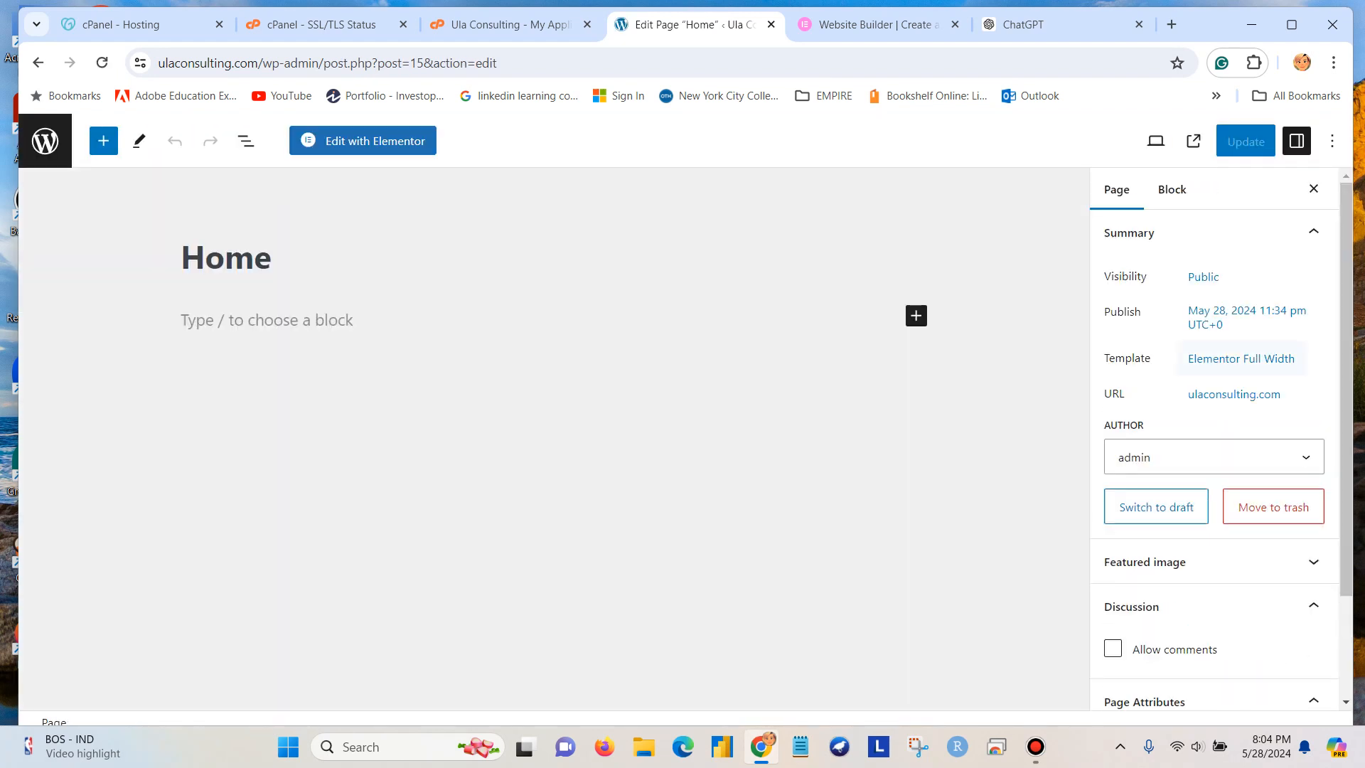
Step: Open the Home page in the Elementor editor and dismiss the Elementor AI notification
{"action": "scroll", "coordinate": [1214, 455], "scroll_direction": "down", "scroll_amount": 2}
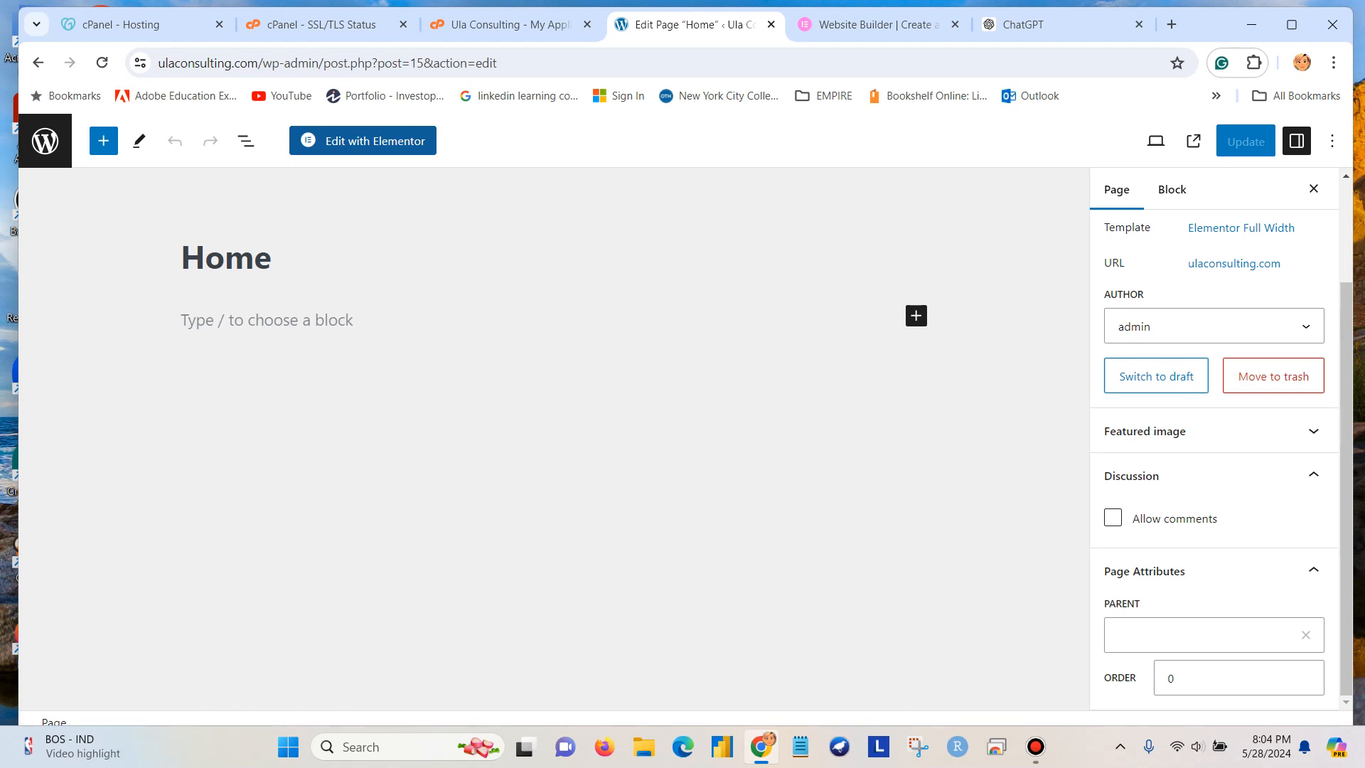
{"action": "left_click", "coordinate": [363, 140]}
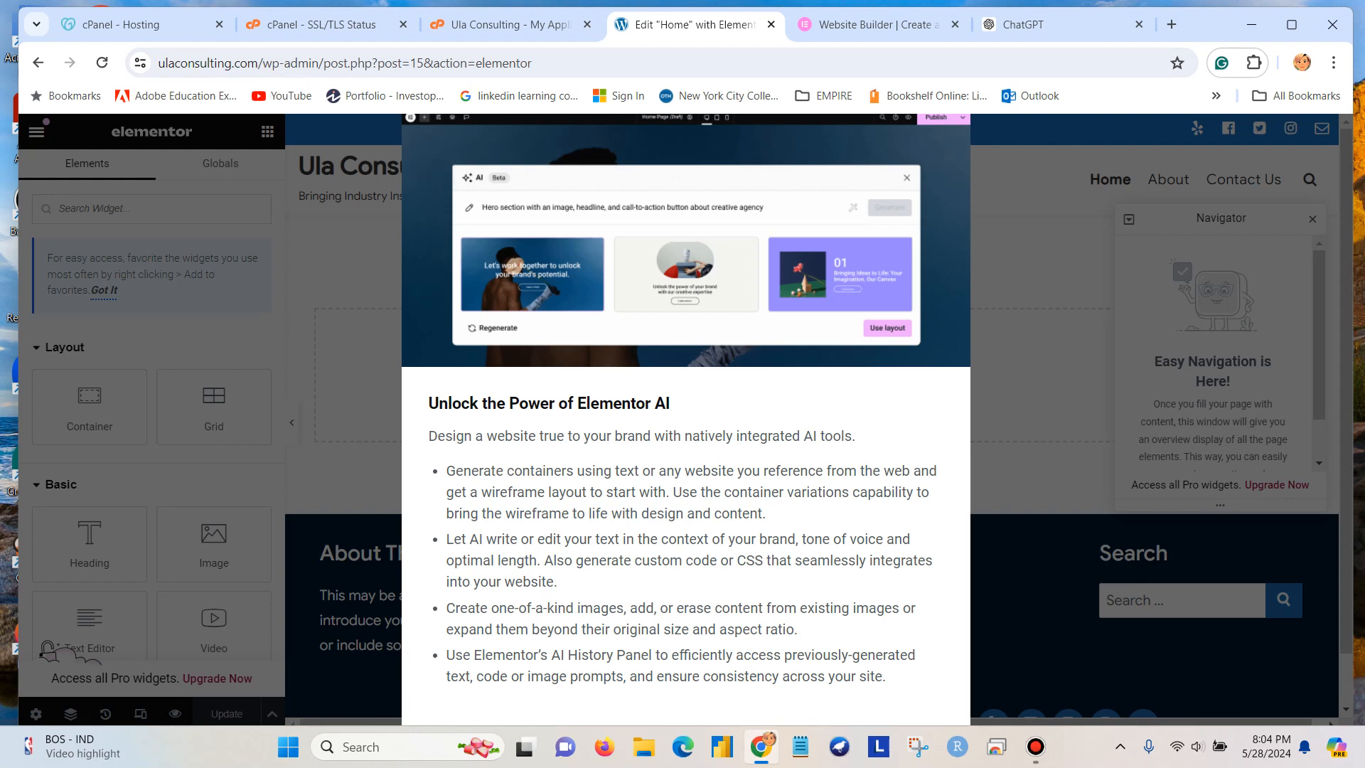
{"action": "key", "text": "ctrl+minus"}
{"action": "key", "text": "ctrl+minus"}
{"action": "key", "text": "ctrl+minus"}
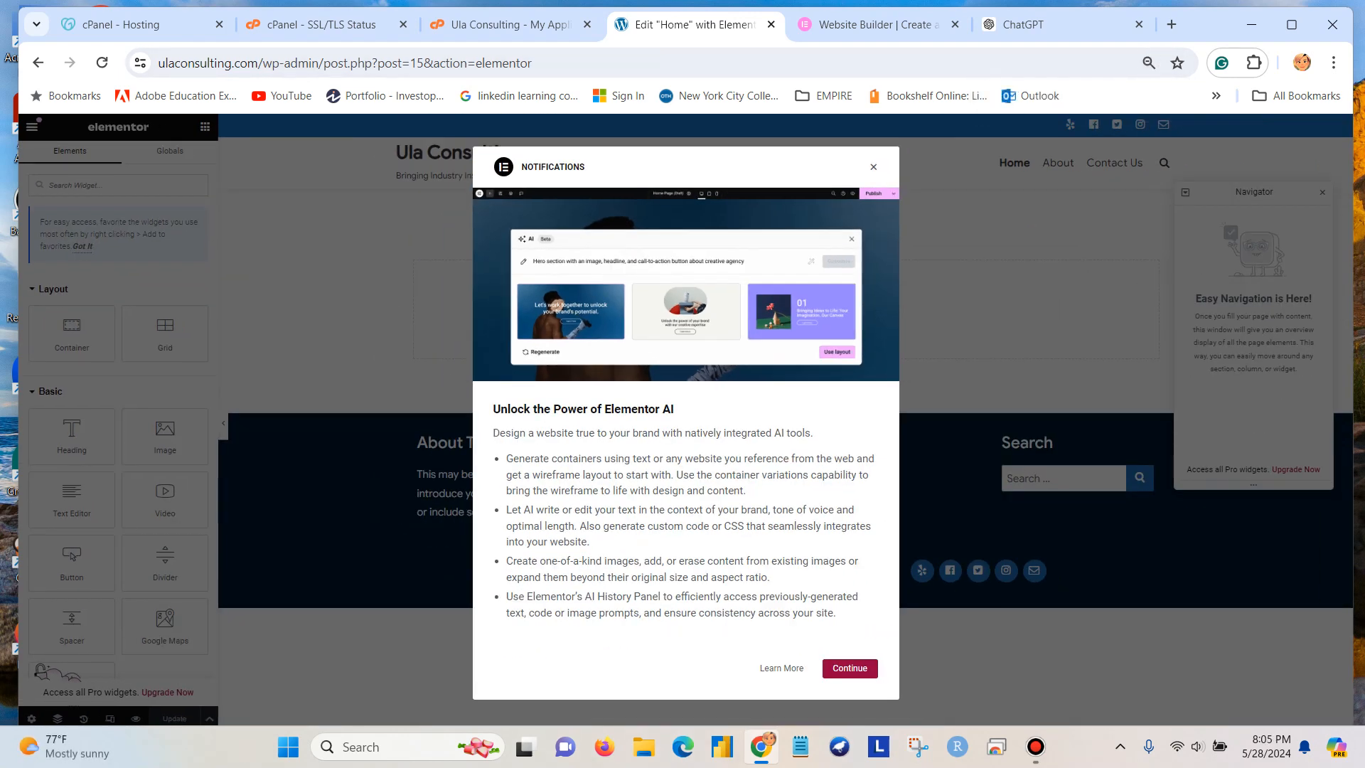
{"action": "key", "text": "Escape"}
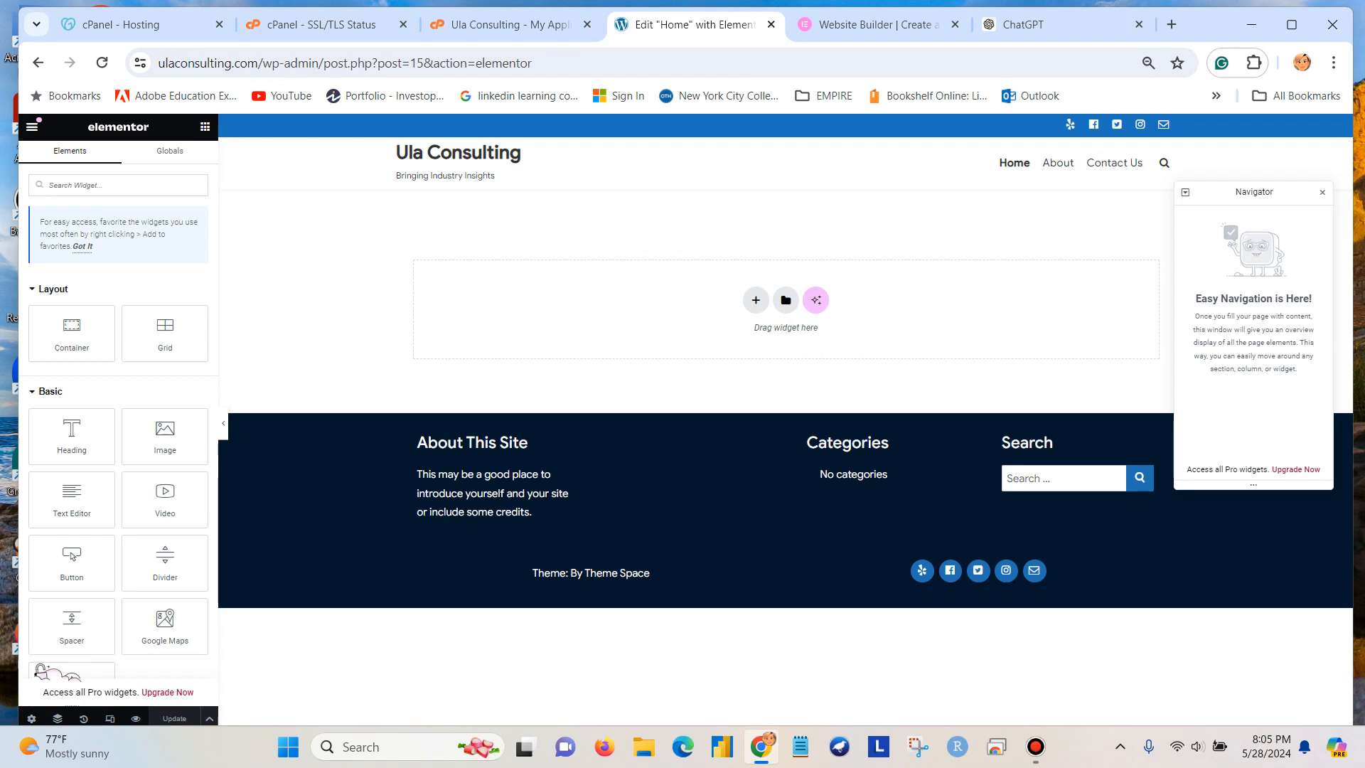
Step: Restore the browser zoom to 100% and hide the Navigator
{"action": "key", "text": "ctrl+plus"}
{"action": "key", "text": "ctrl+plus"}
{"action": "key", "text": "ctrl+plus"}
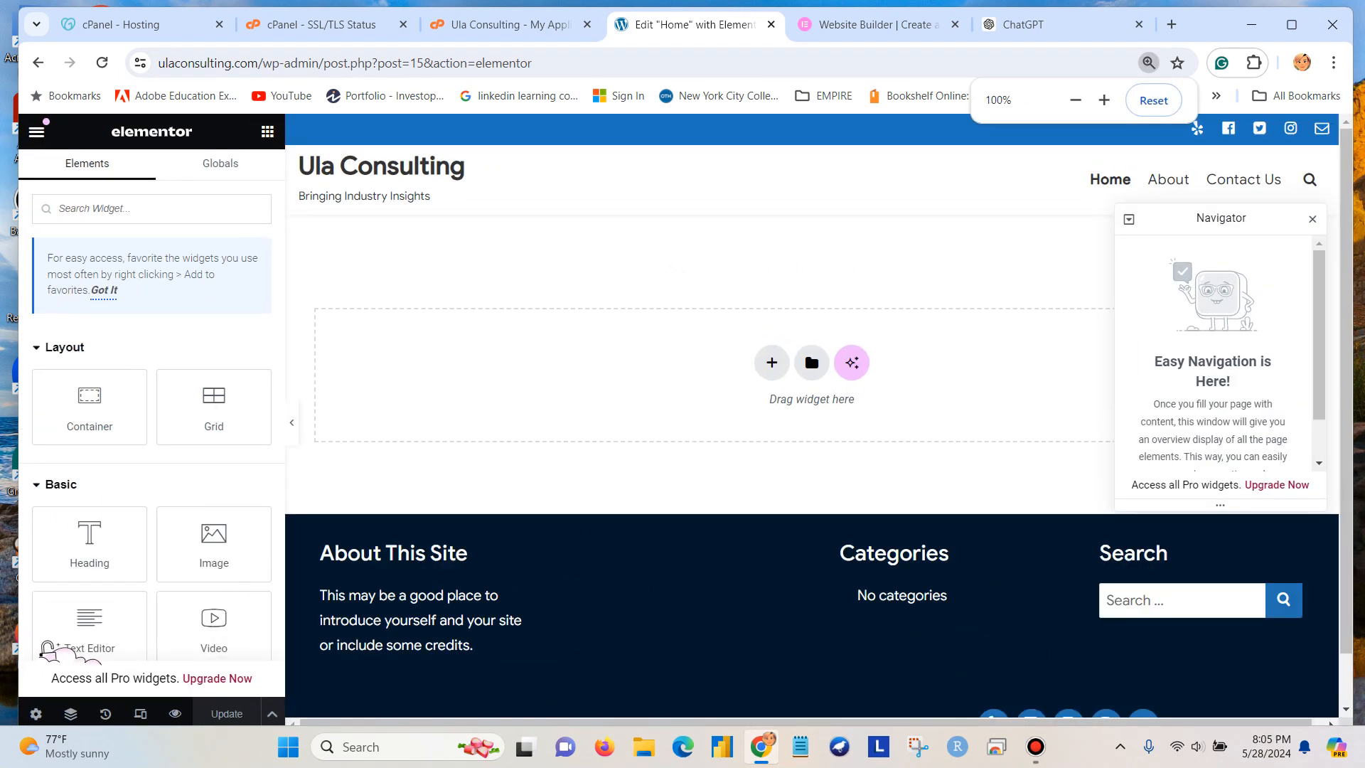
{"action": "key", "text": "ctrl+i"}
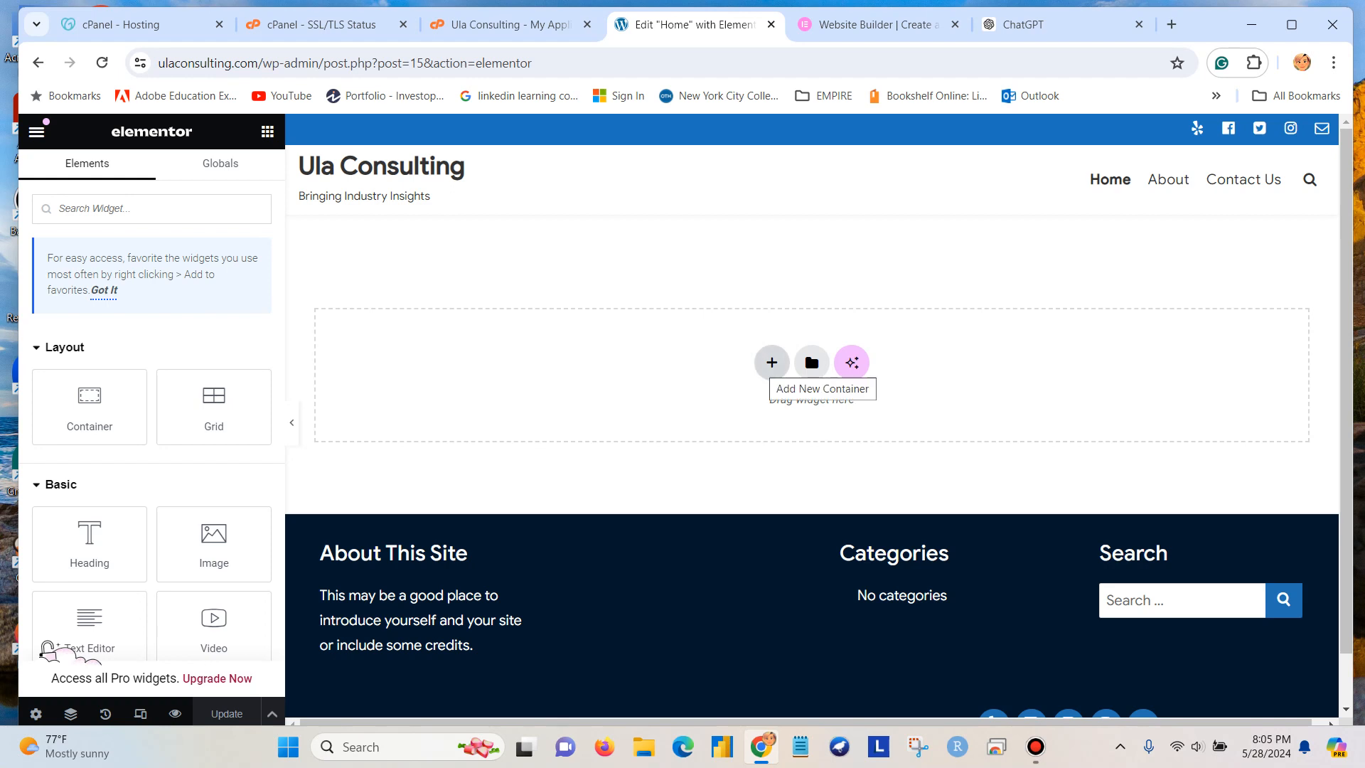
Step: Open the template library from the empty page area and filter its blocks by the Header category
{"action": "scroll", "coordinate": [213, 399], "scroll_direction": "down", "scroll_amount": 3}
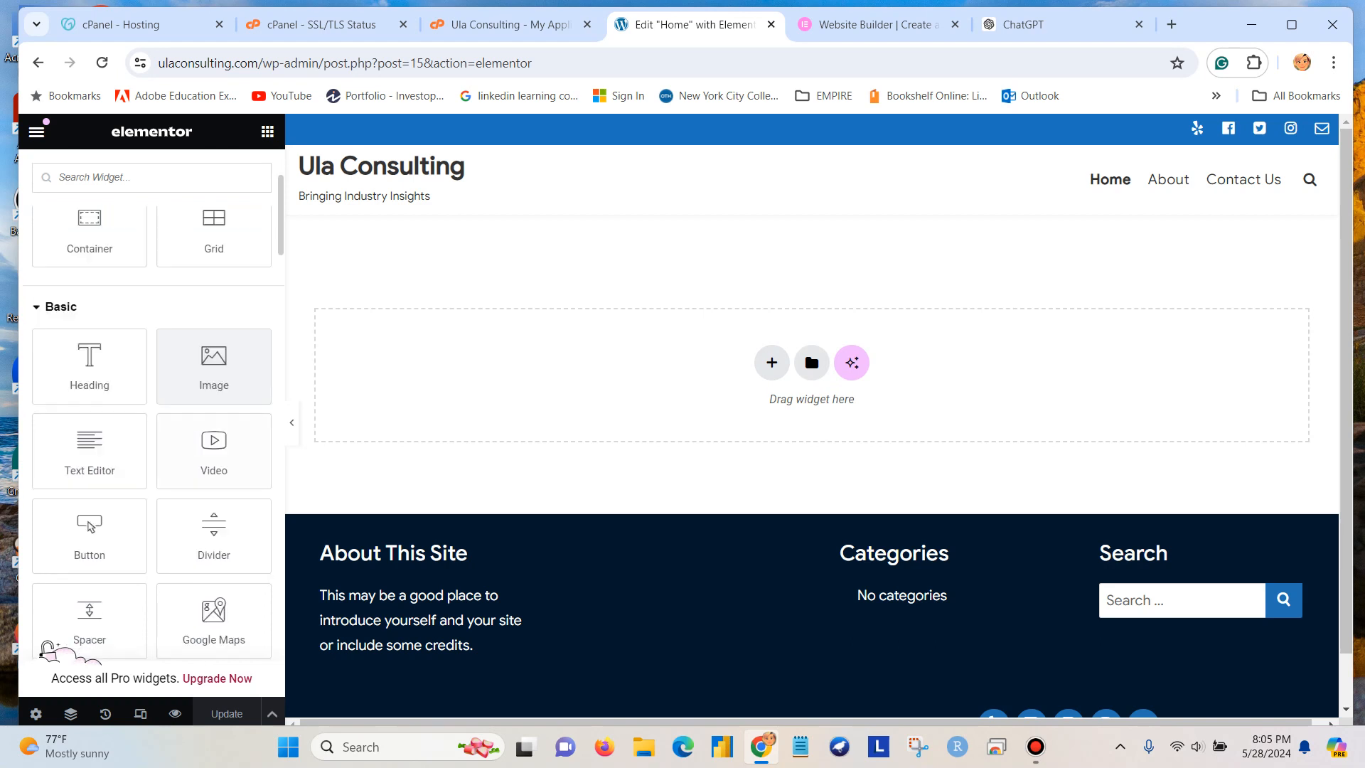
{"action": "scroll", "coordinate": [89, 363], "scroll_direction": "down", "scroll_amount": 2}
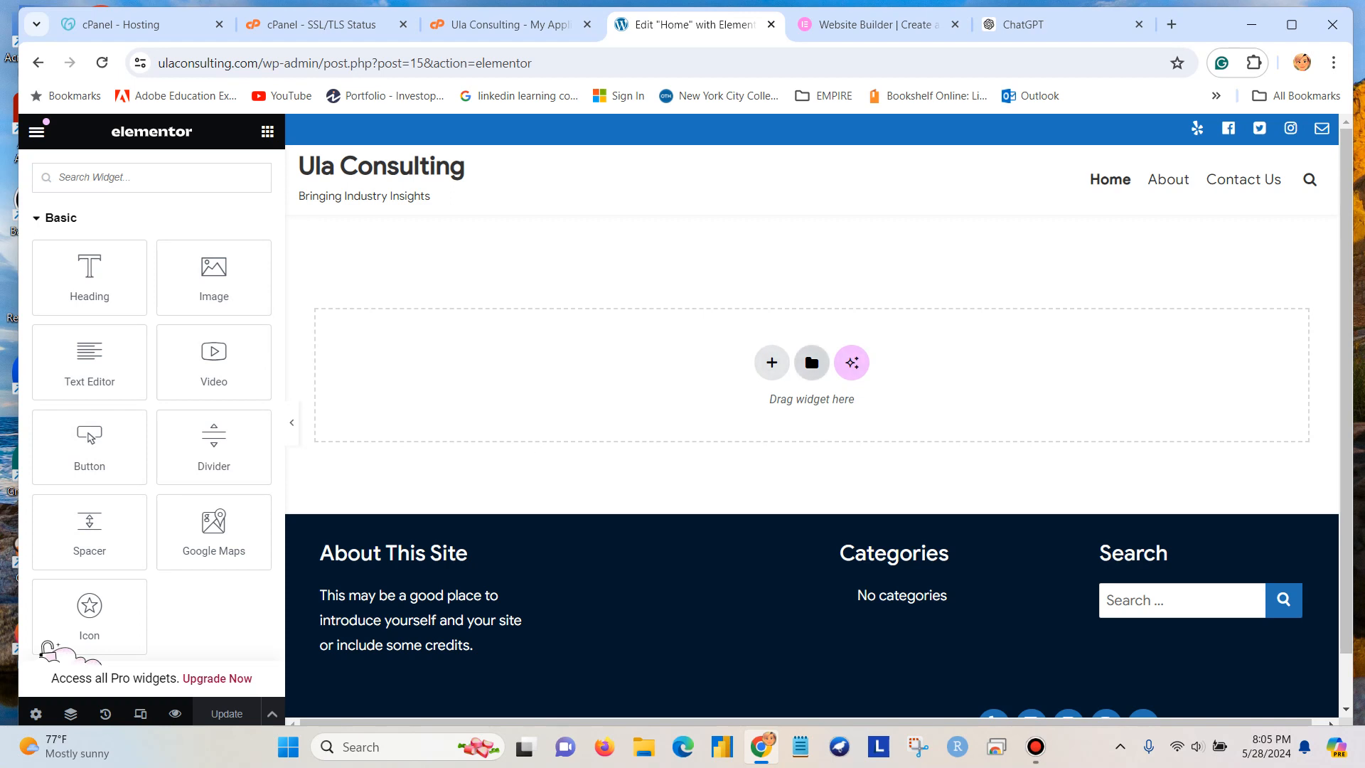
{"action": "left_click", "coordinate": [811, 362]}
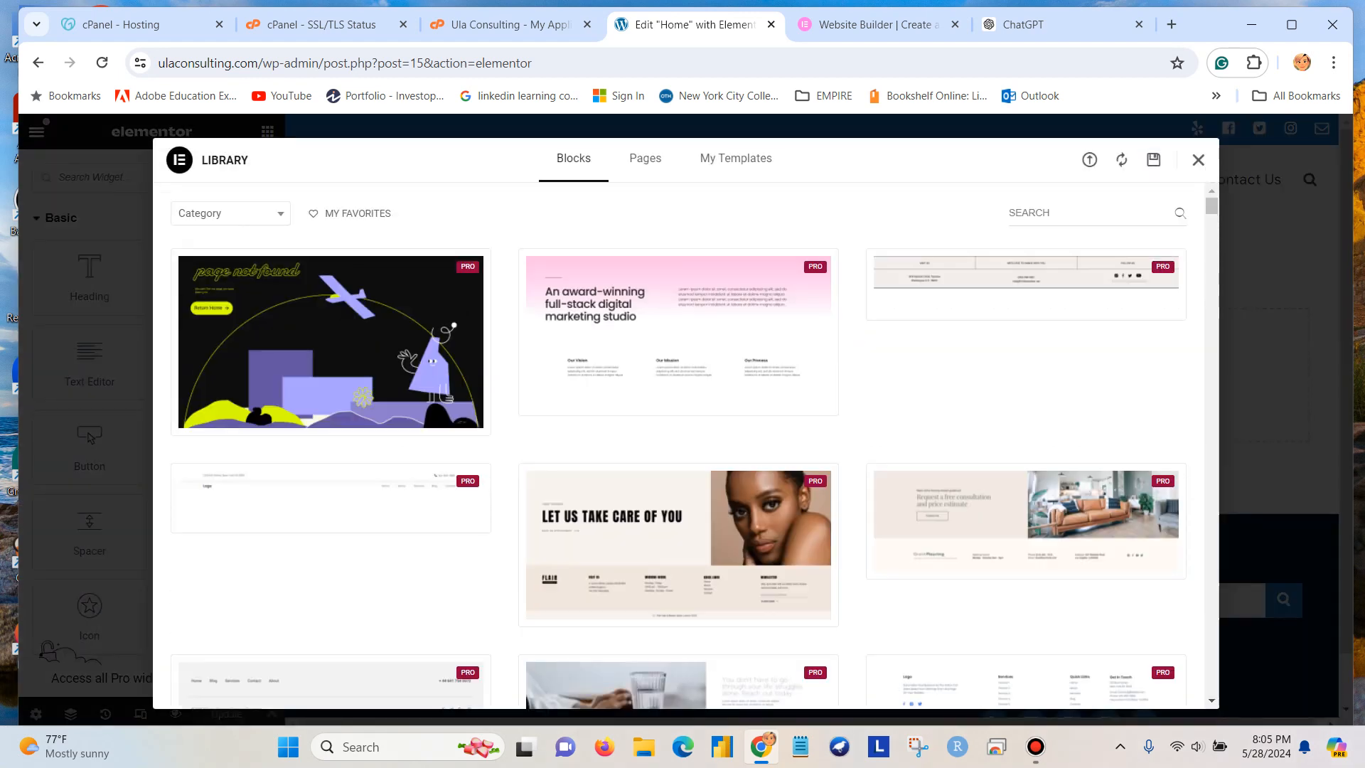
{"action": "left_click", "coordinate": [230, 214]}
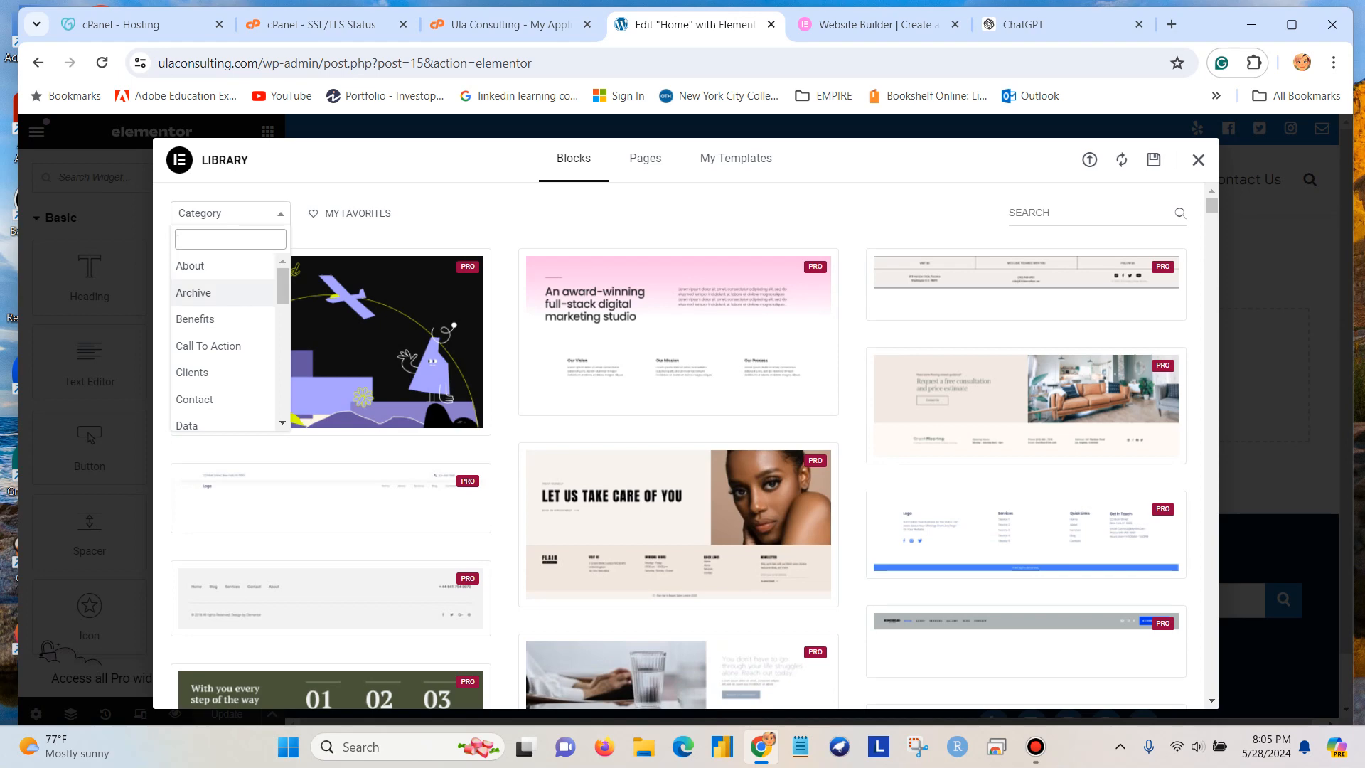
{"action": "scroll", "coordinate": [213, 313], "scroll_direction": "down", "scroll_amount": 2}
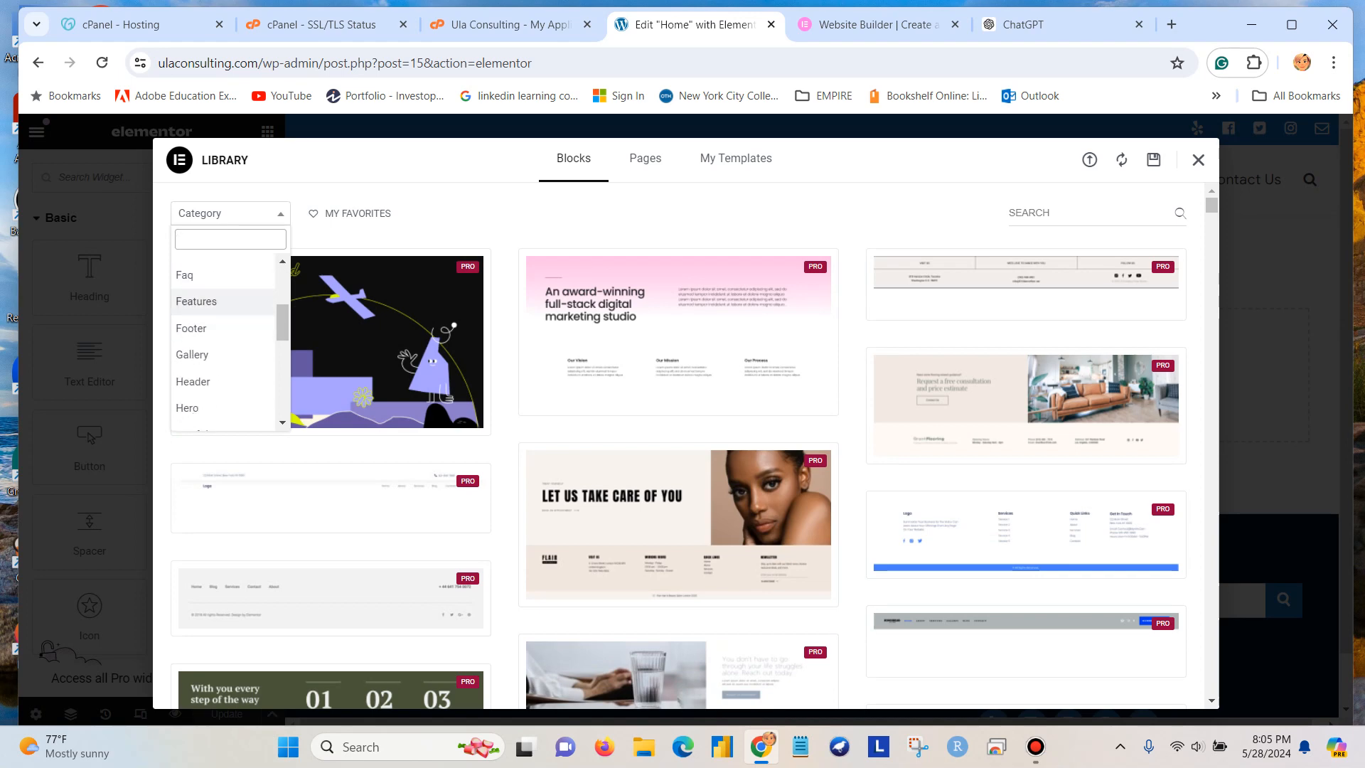
{"action": "left_click", "coordinate": [193, 381]}
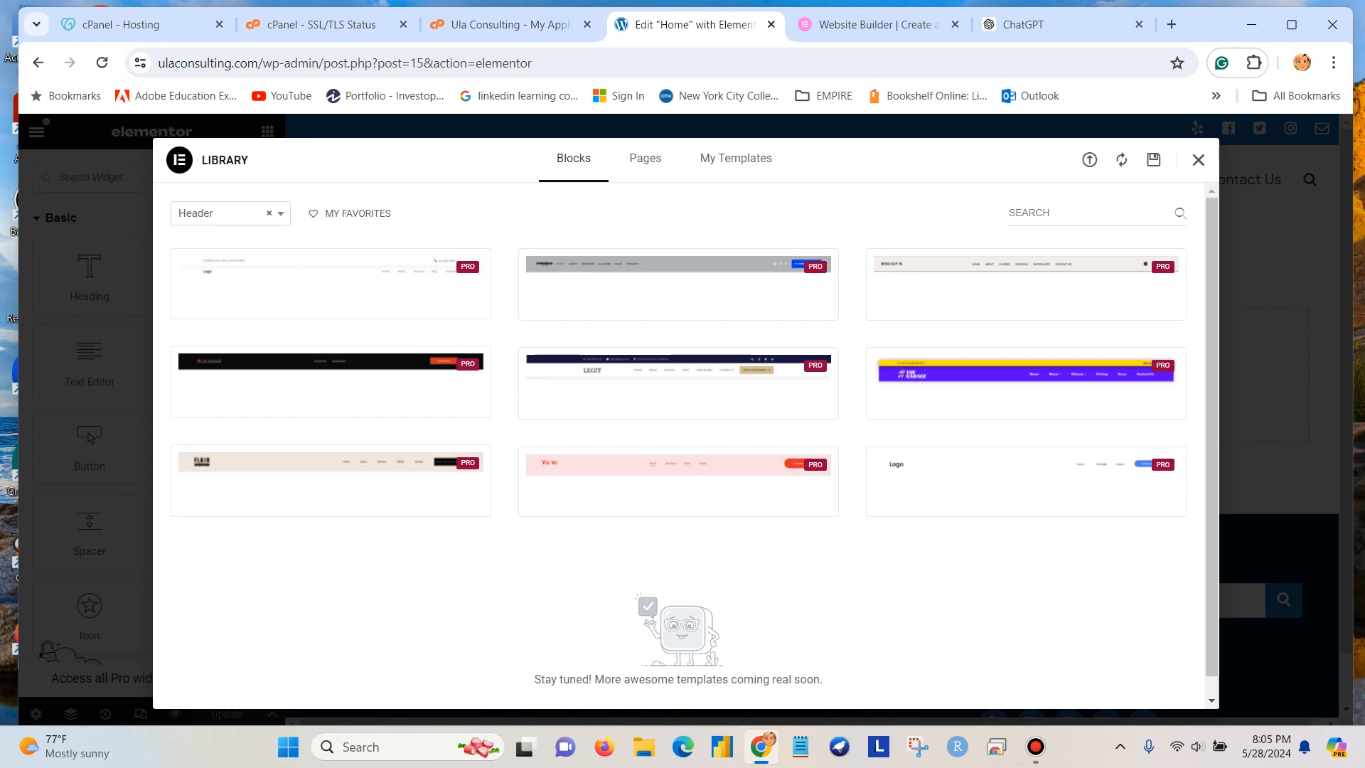
Step: Check the library blocks in the Single Page category, followed by those in the Team category
{"action": "left_click", "coordinate": [280, 214]}
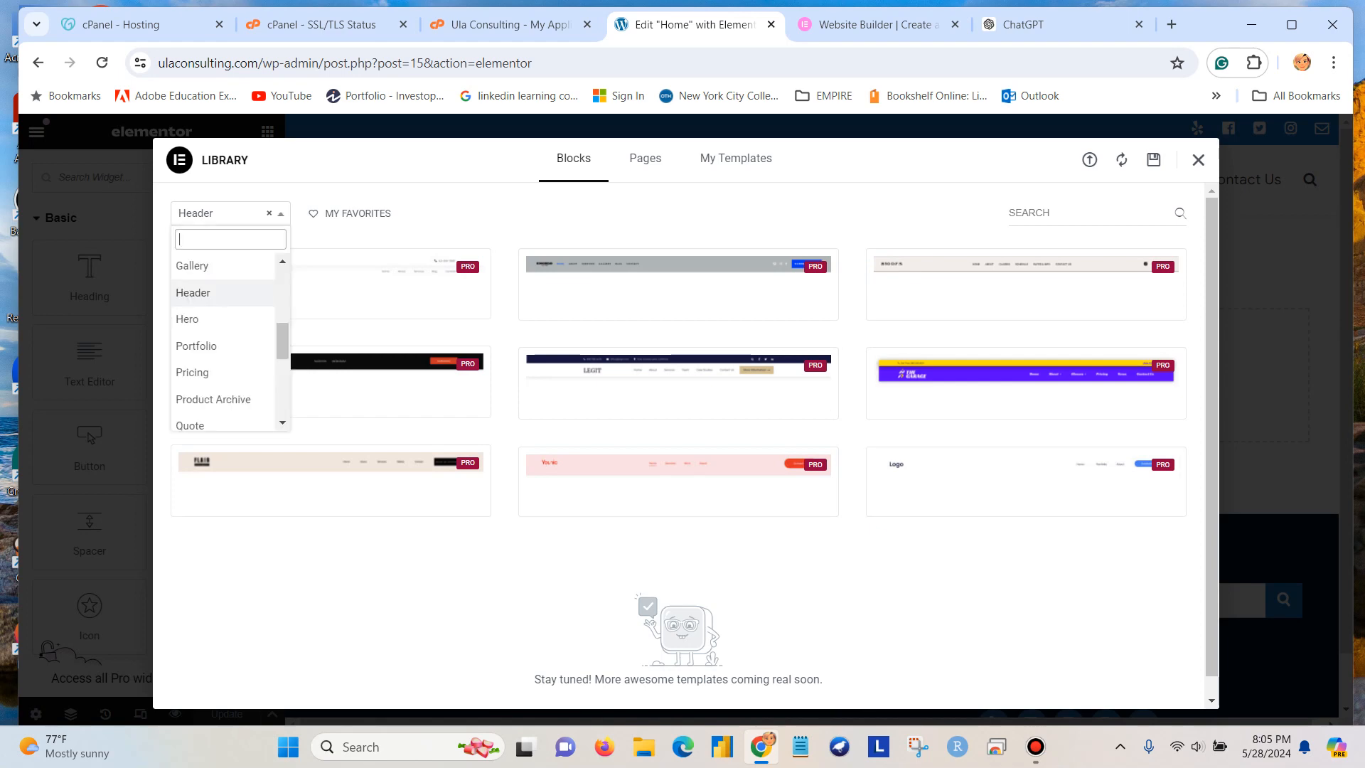
{"action": "scroll", "coordinate": [224, 334], "scroll_direction": "down", "scroll_amount": 1}
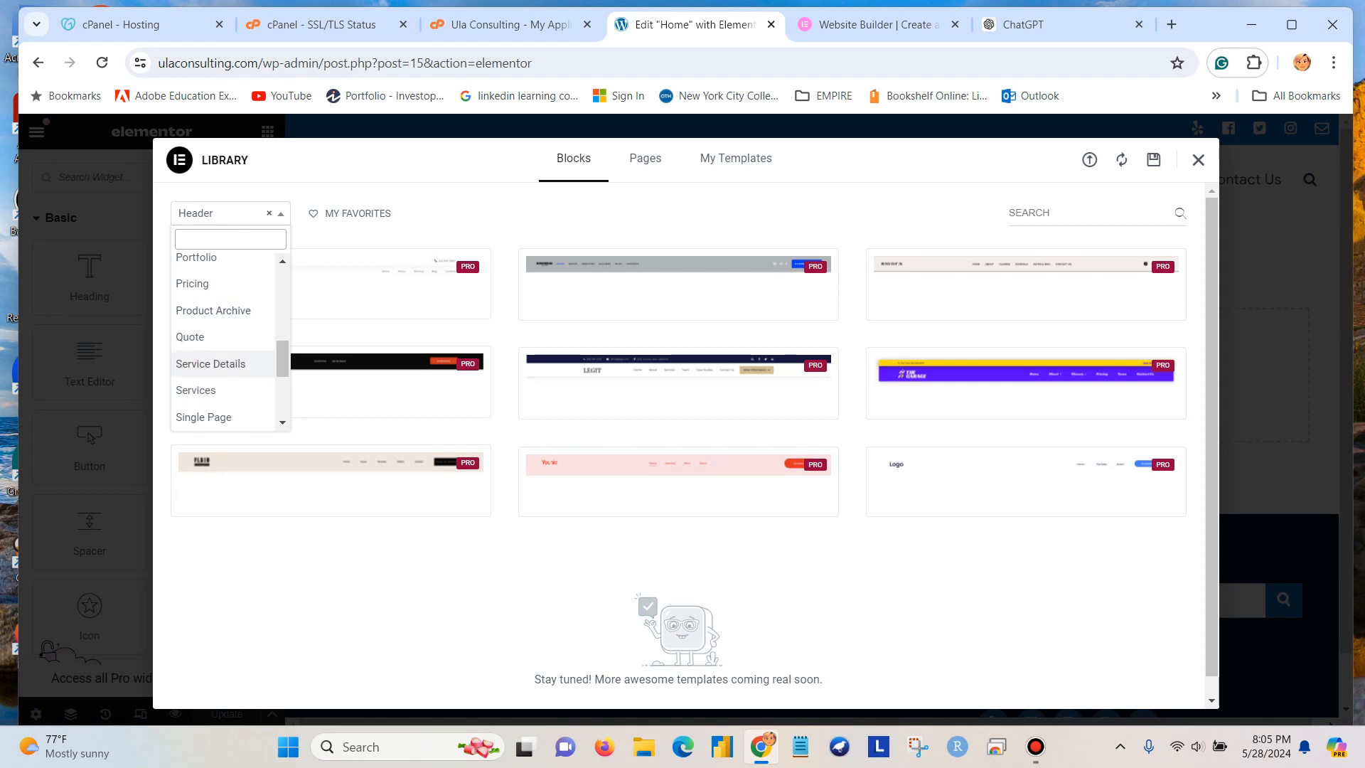
{"action": "left_click", "coordinate": [203, 416]}
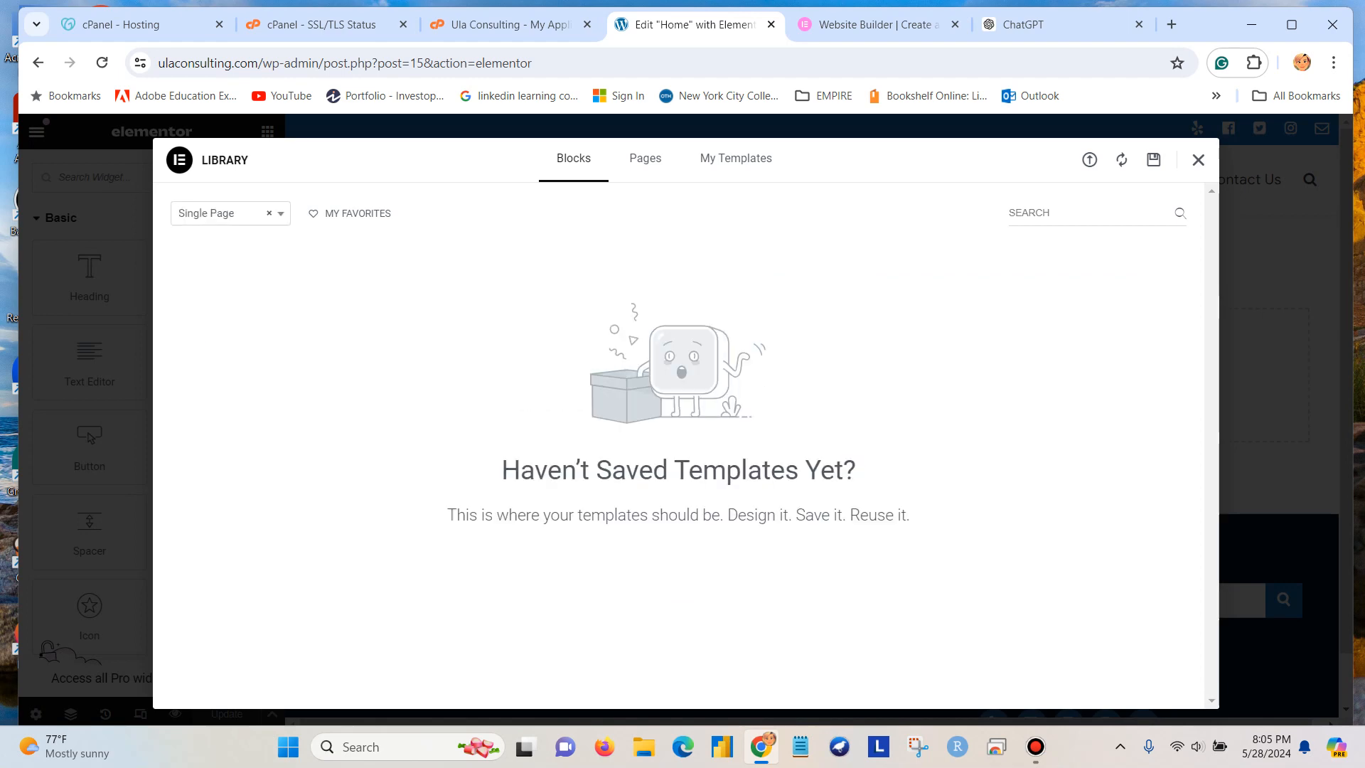
{"action": "left_click", "coordinate": [230, 214]}
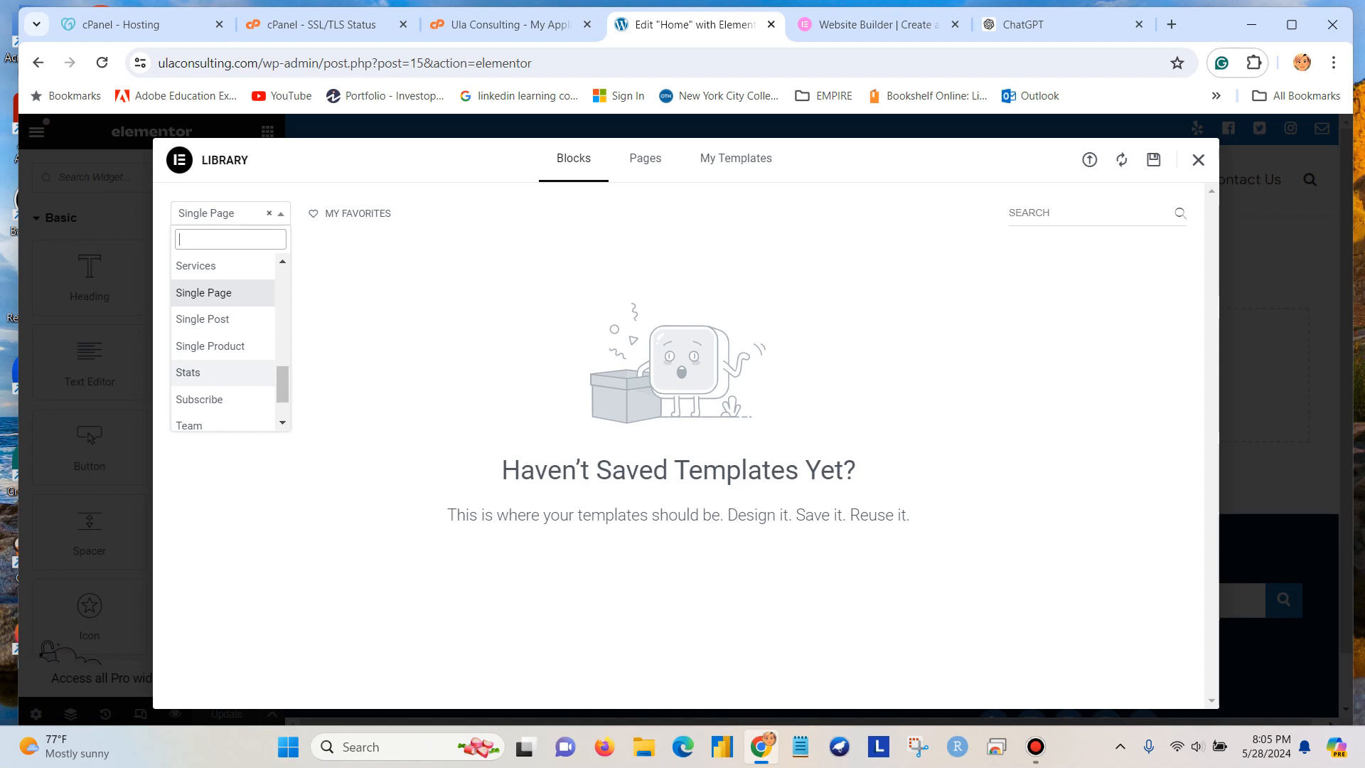
{"action": "scroll", "coordinate": [224, 368], "scroll_direction": "down", "scroll_amount": 1}
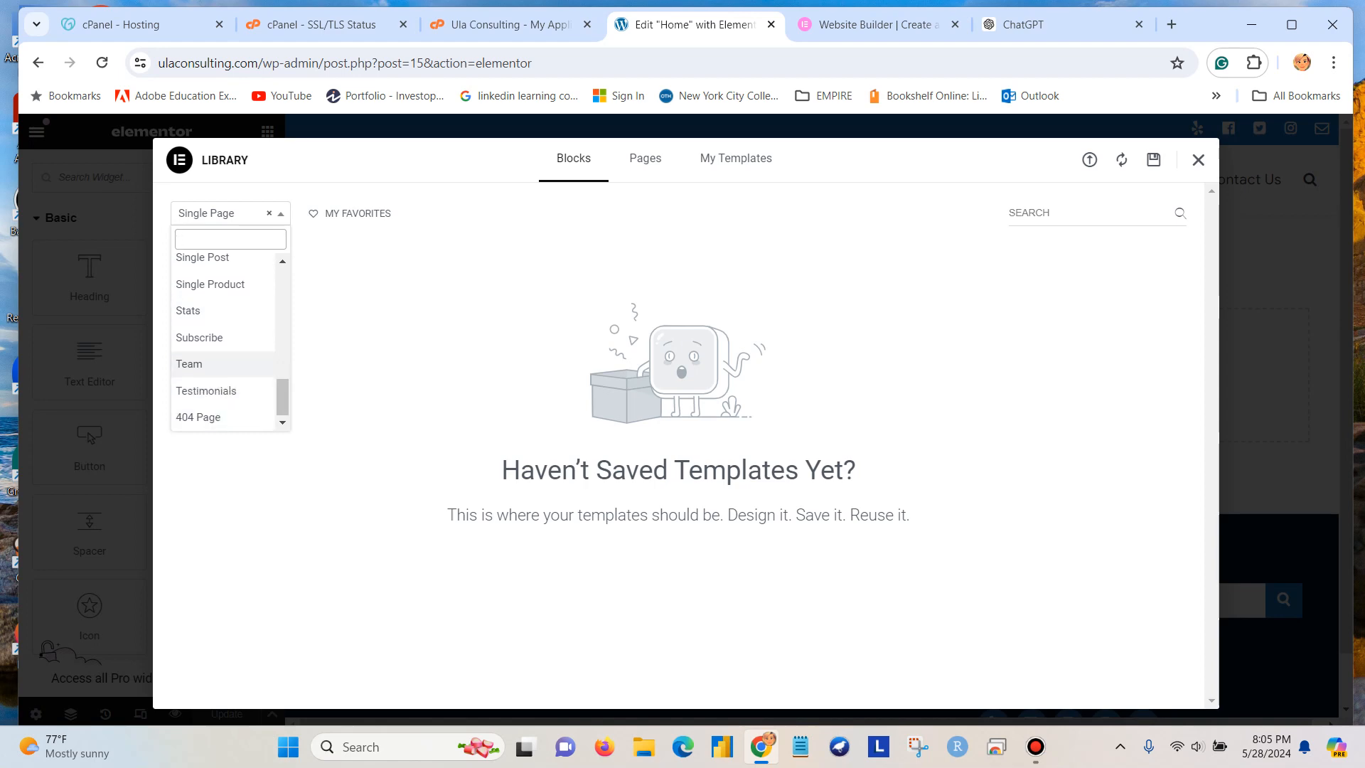
{"action": "left_click", "coordinate": [199, 364]}
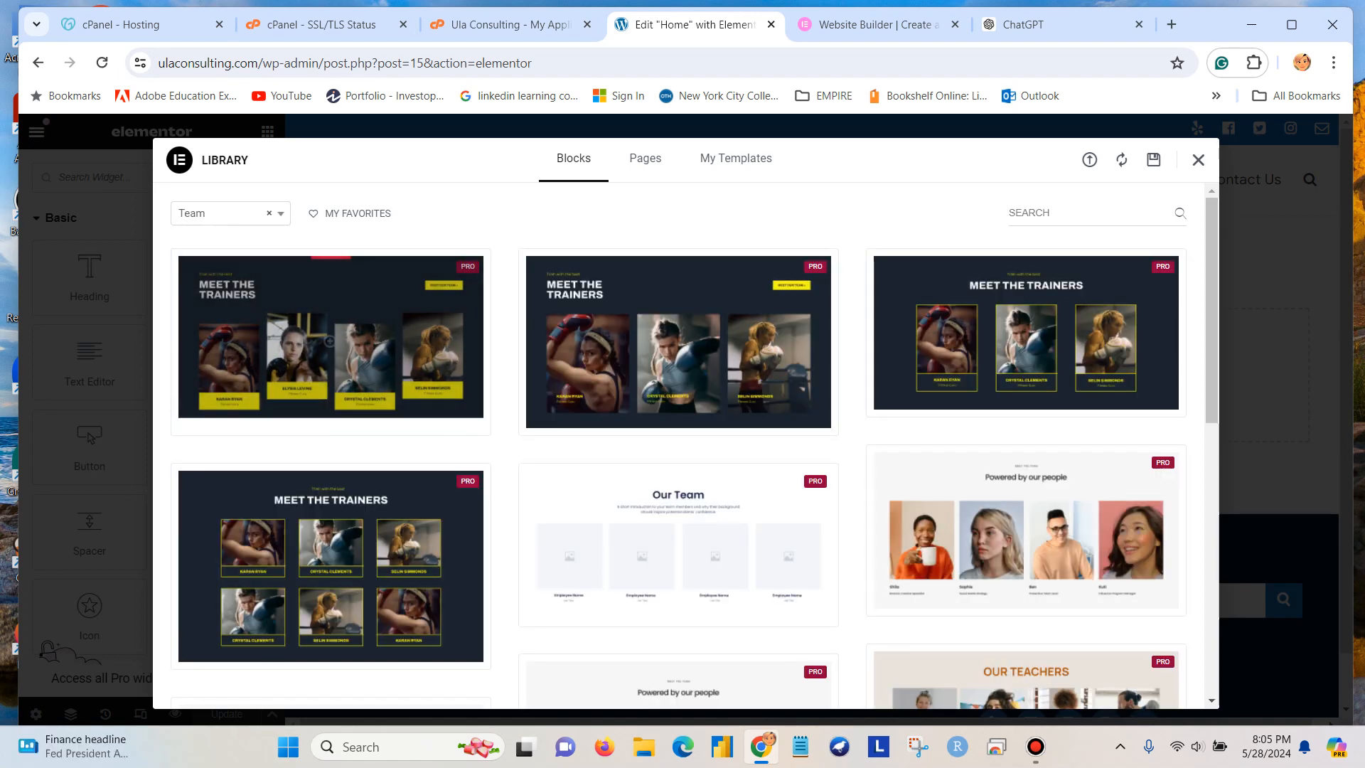
Step: Filter the library blocks by the About category and look through the available designs
{"action": "left_click", "coordinate": [230, 213]}
{"action": "scroll", "coordinate": [213, 346], "scroll_direction": "up", "scroll_amount": 5}
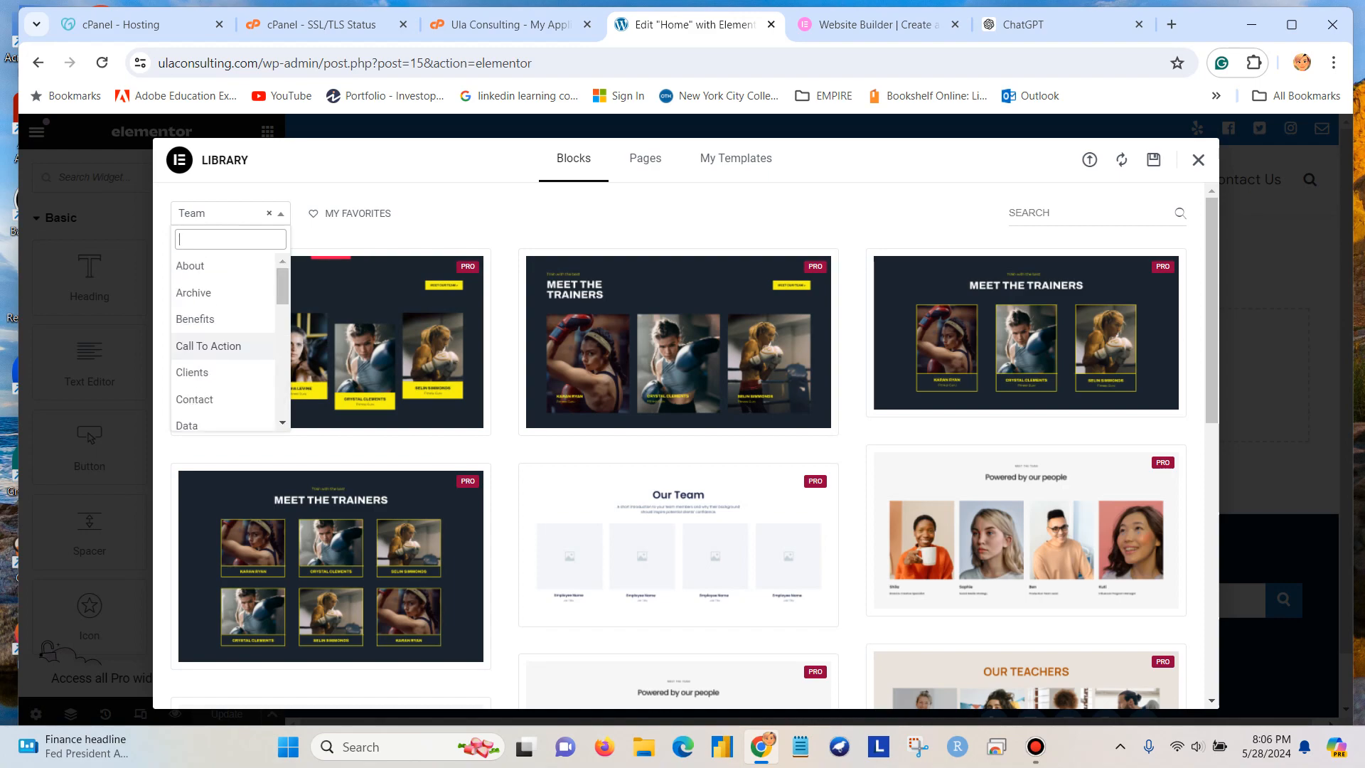
{"action": "left_click", "coordinate": [190, 265]}
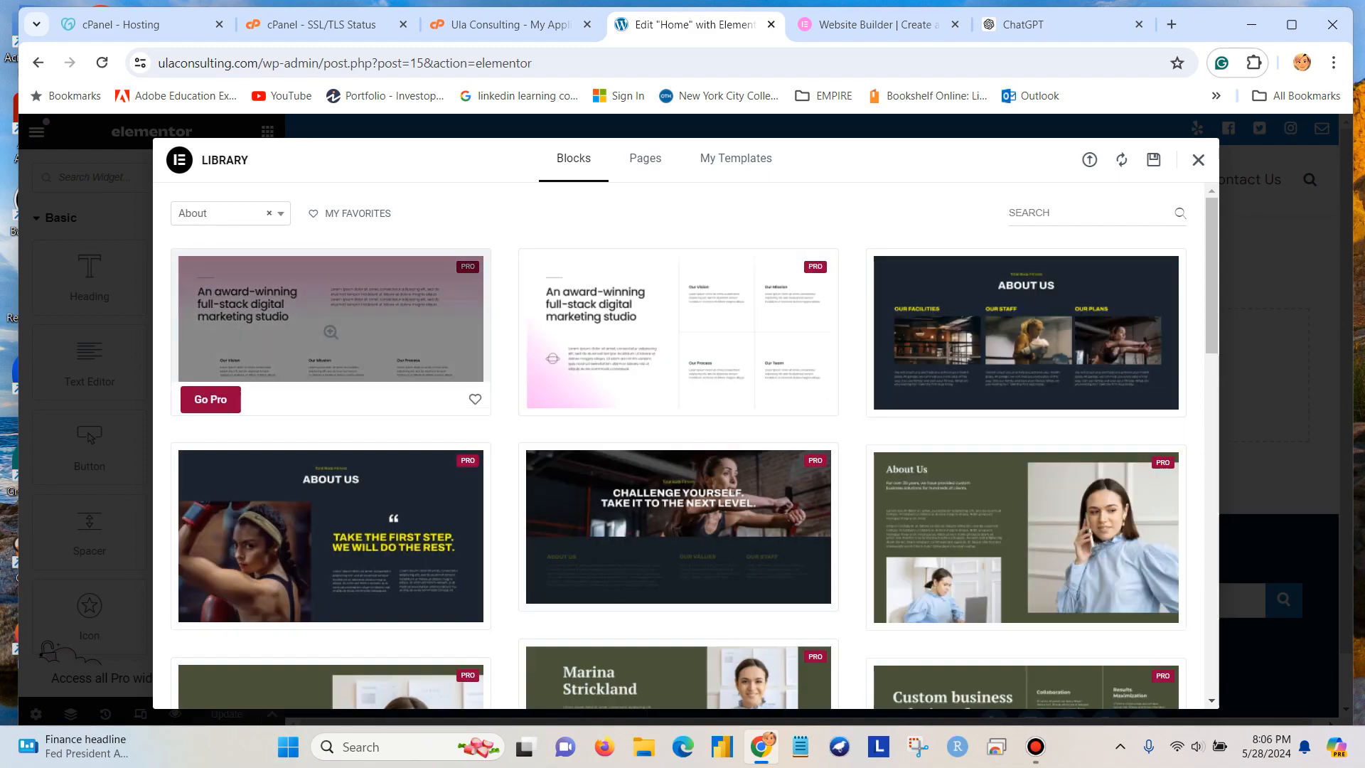
{"action": "scroll", "coordinate": [679, 440], "scroll_direction": "down", "scroll_amount": 15}
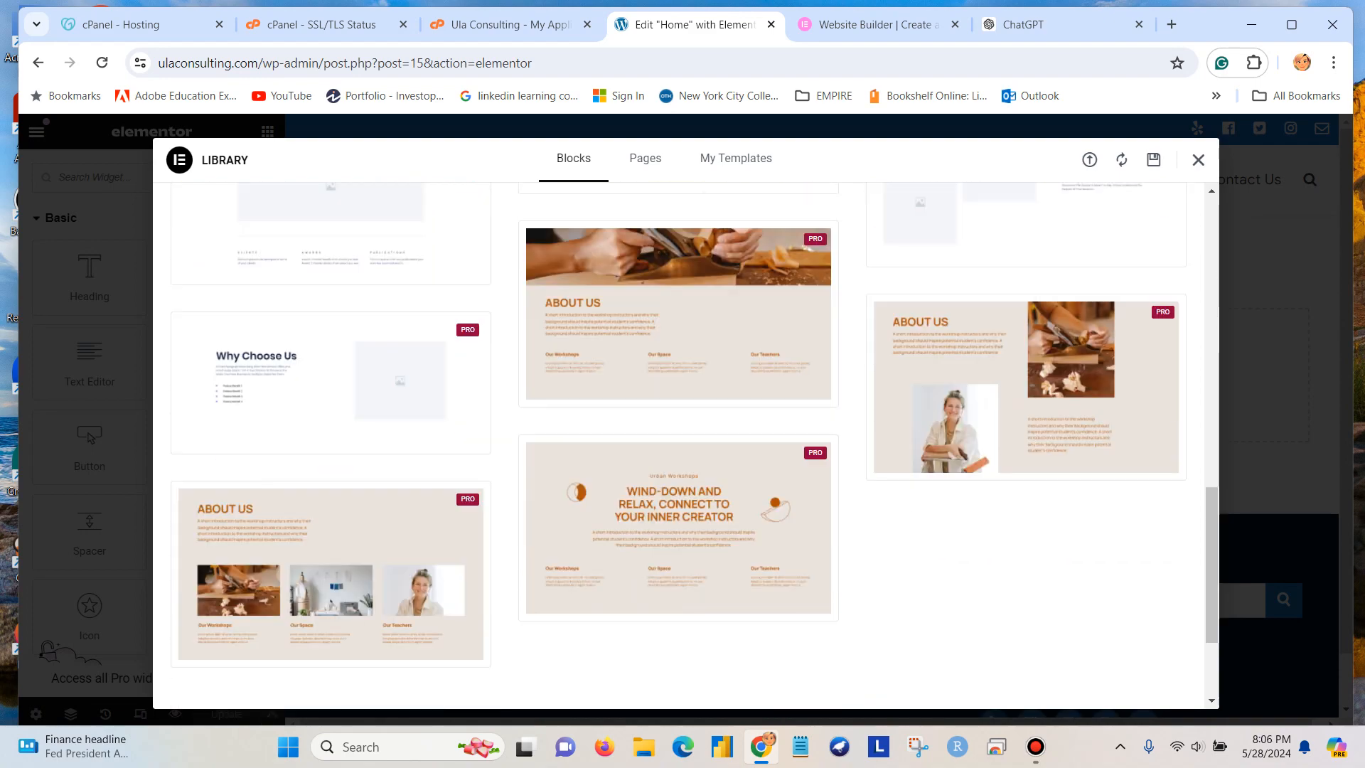
{"action": "scroll", "coordinate": [679, 441], "scroll_direction": "up", "scroll_amount": 10}
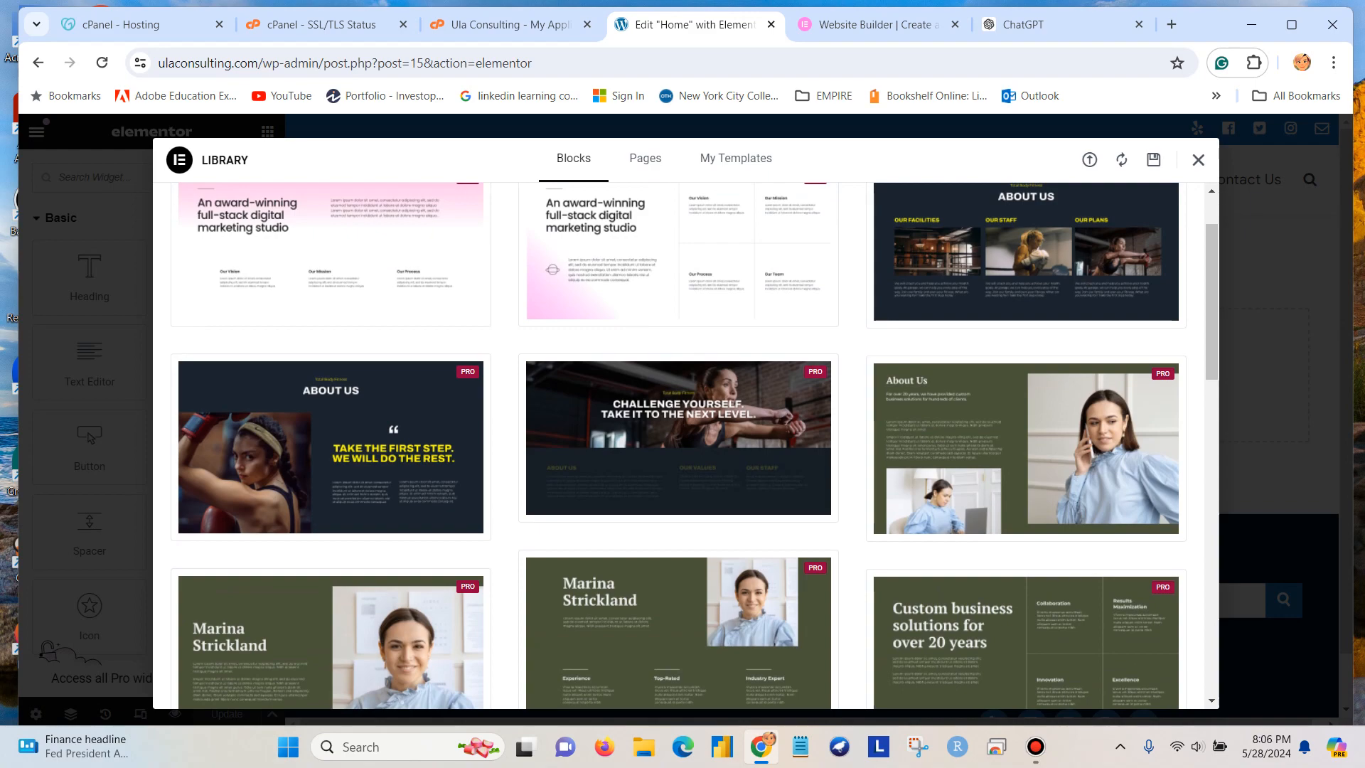
{"action": "scroll", "coordinate": [679, 440], "scroll_direction": "up", "scroll_amount": 2}
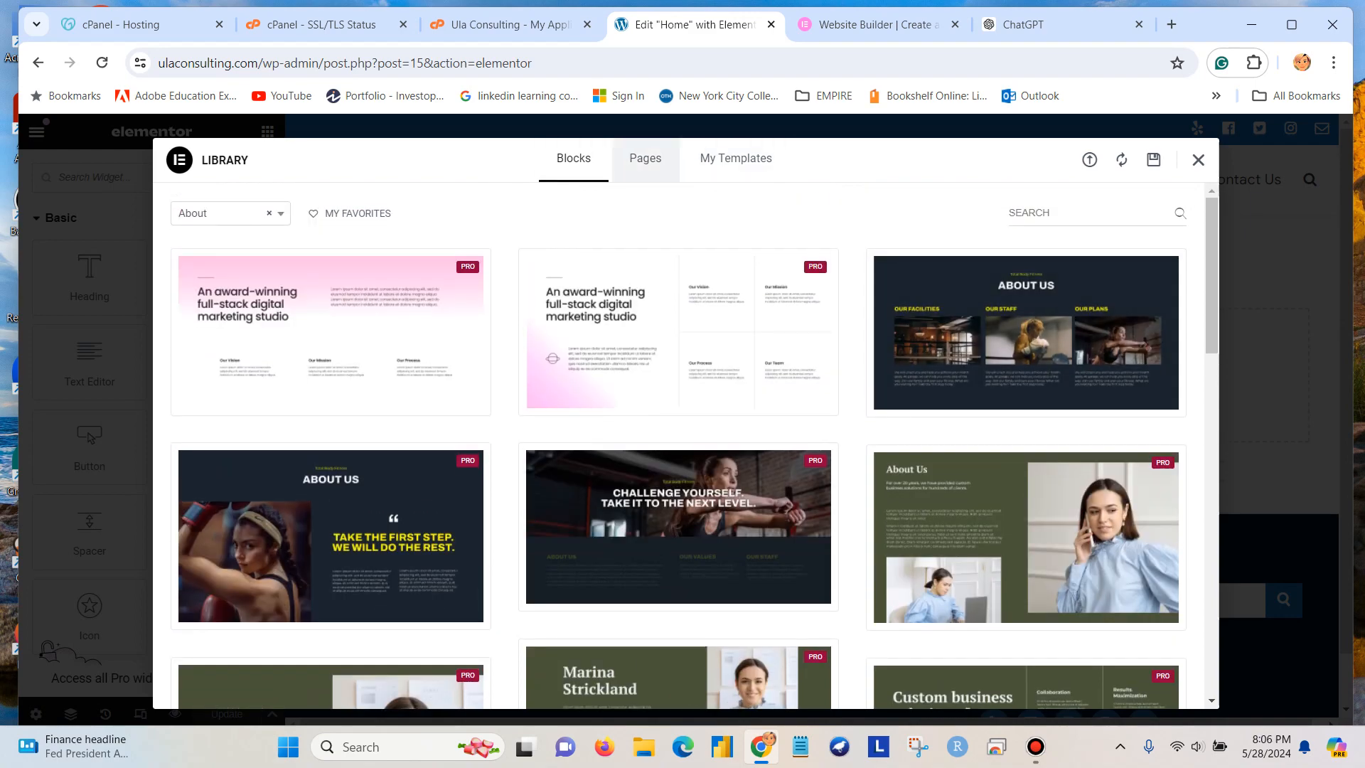
Step: Look through the full page templates in the library, and close the library without inserting one
{"action": "left_click", "coordinate": [645, 158]}
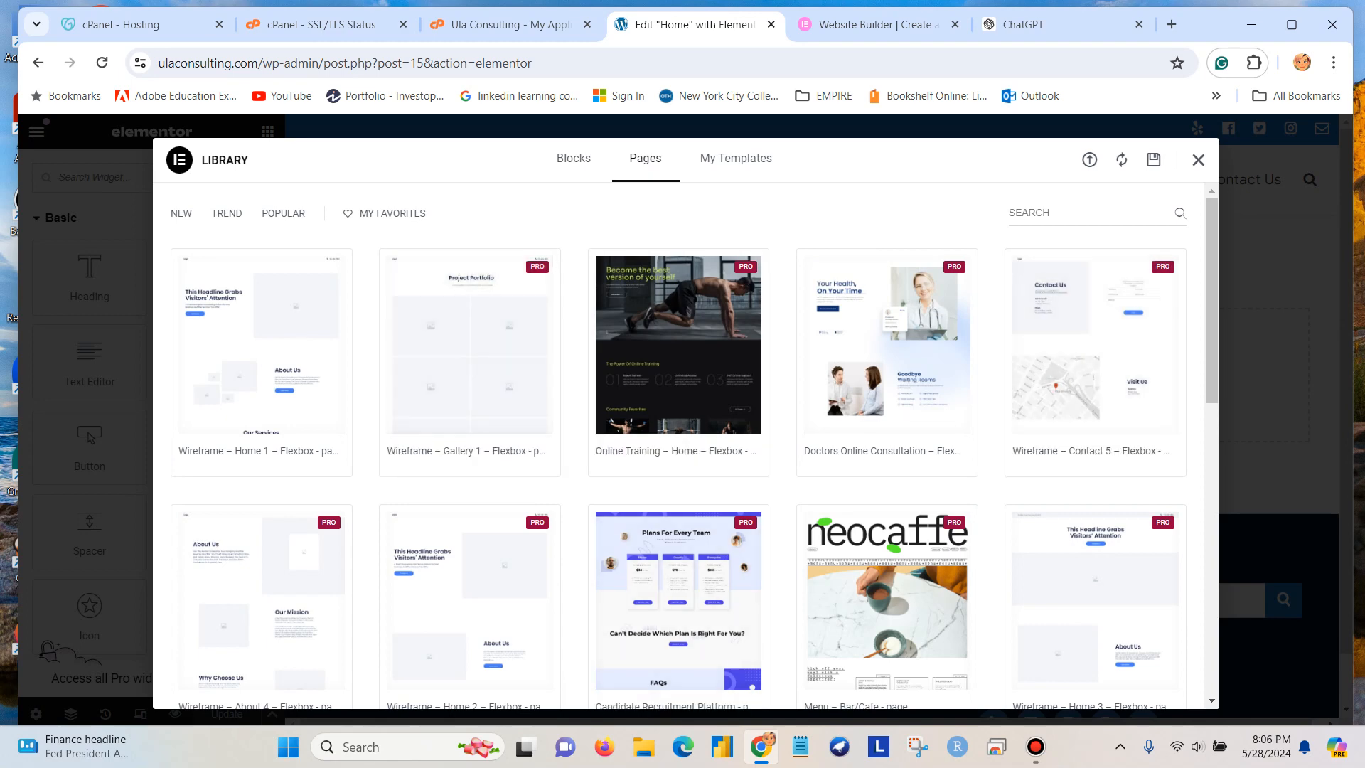
{"action": "scroll", "coordinate": [686, 441], "scroll_direction": "down", "scroll_amount": 9}
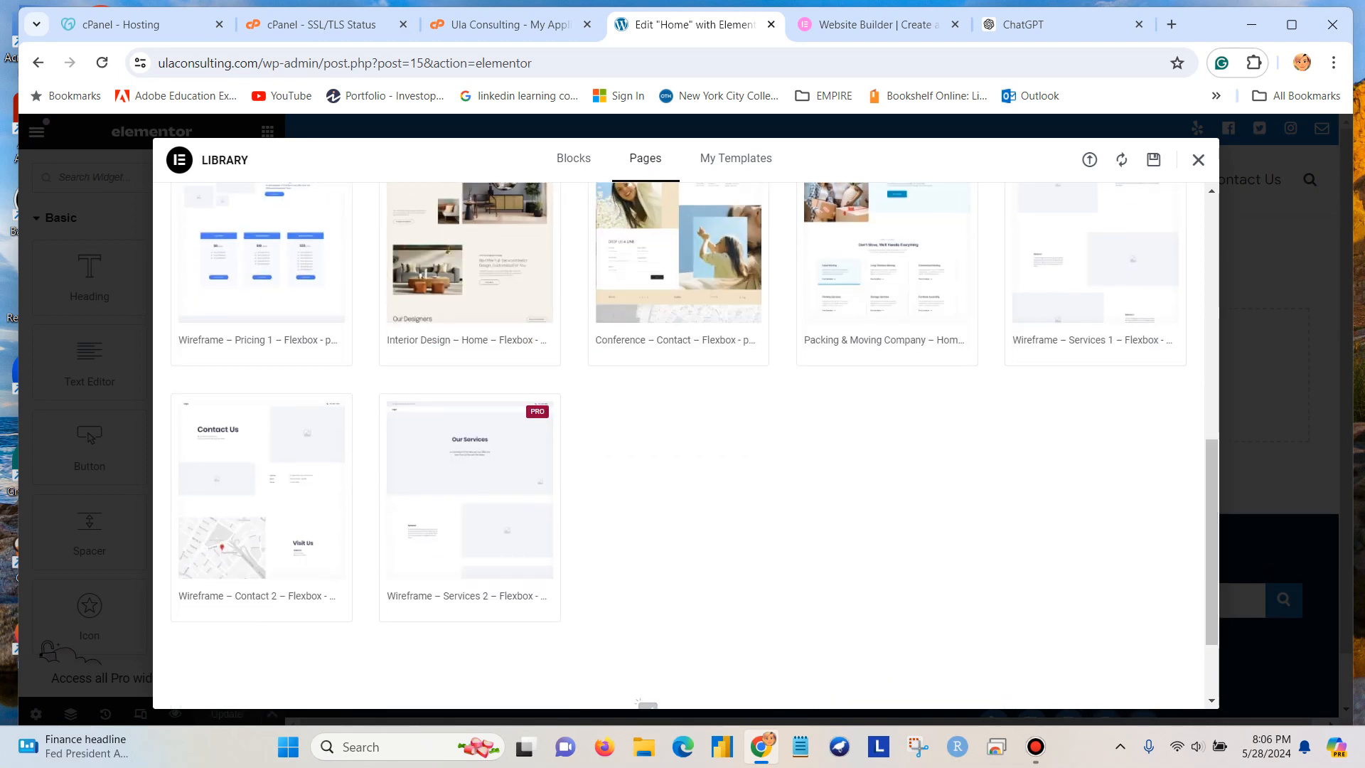
{"action": "scroll", "coordinate": [686, 441], "scroll_direction": "up", "scroll_amount": 9}
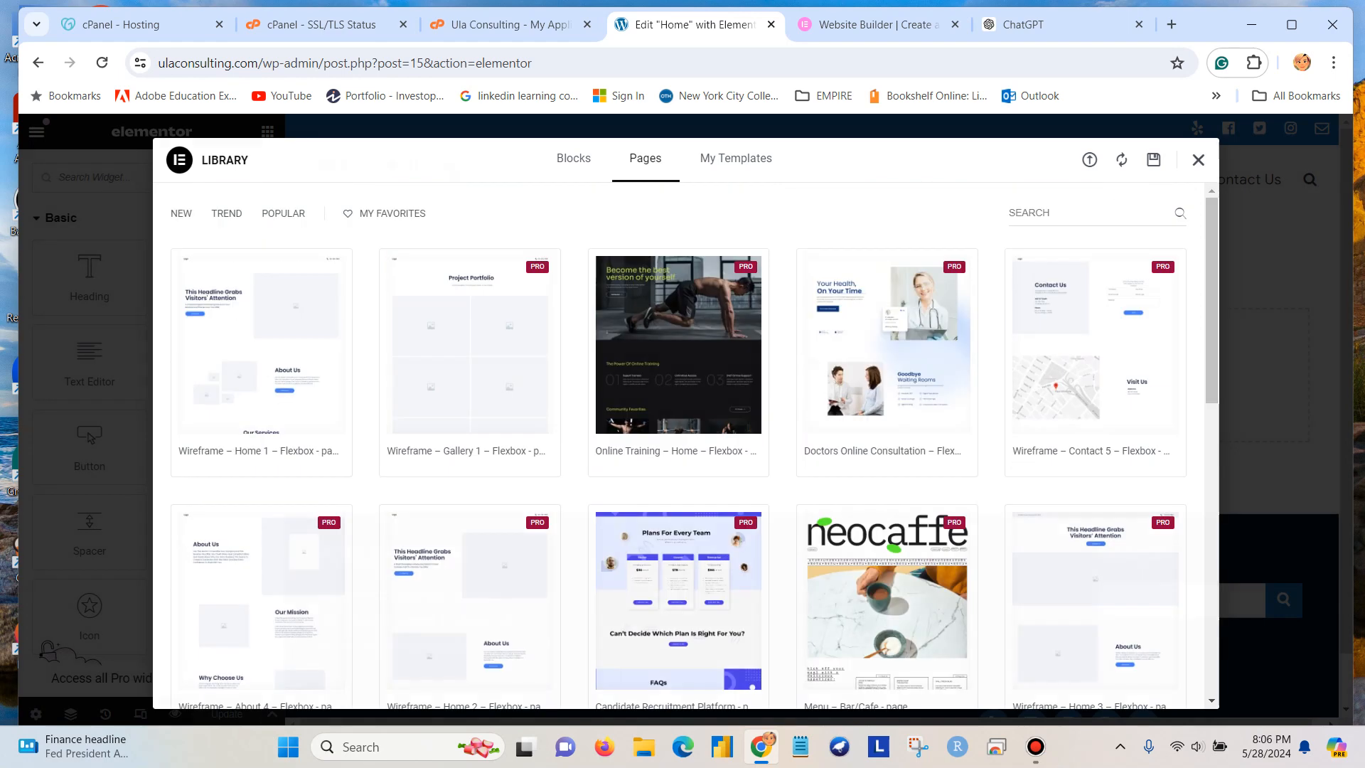
{"action": "left_click", "coordinate": [1199, 160]}
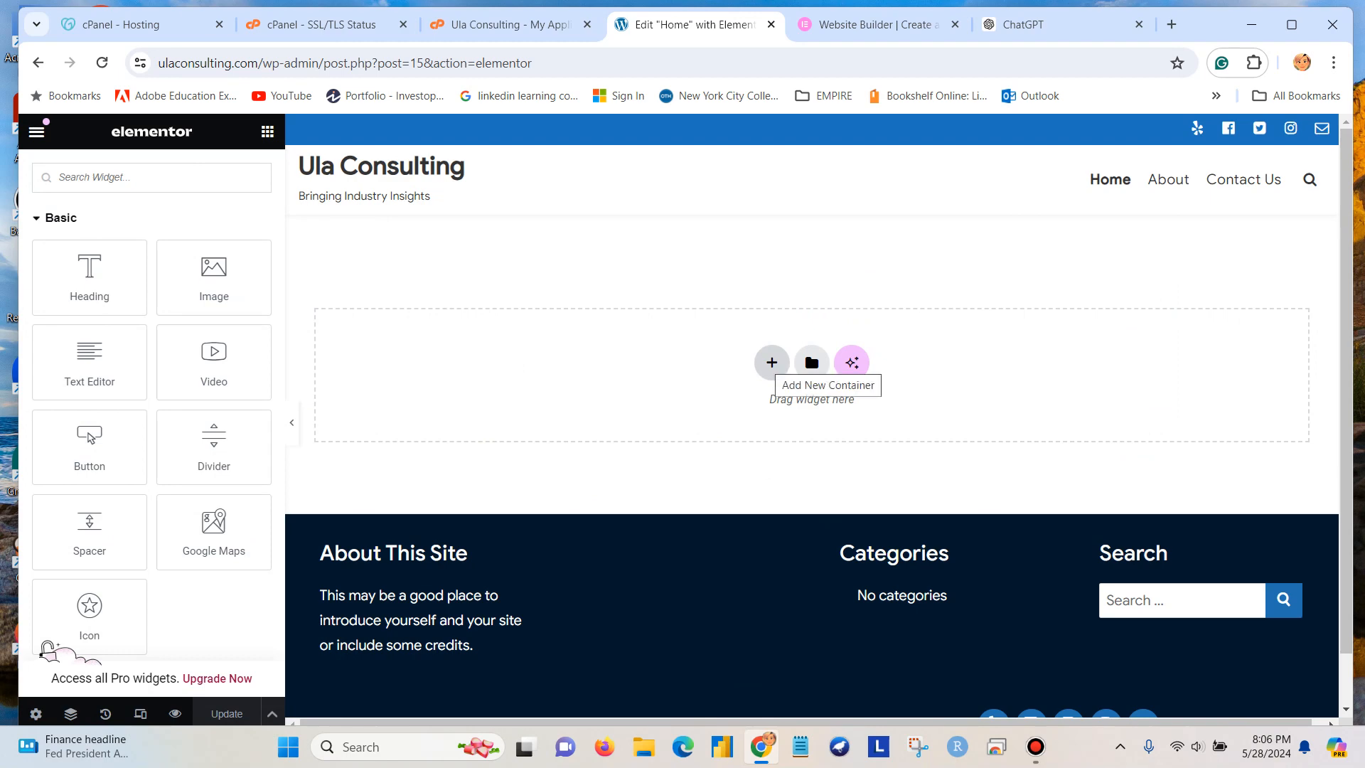
Step: Add a new Flexbox container to the page using the single-column structure with downward direction
{"action": "left_click", "coordinate": [772, 362]}
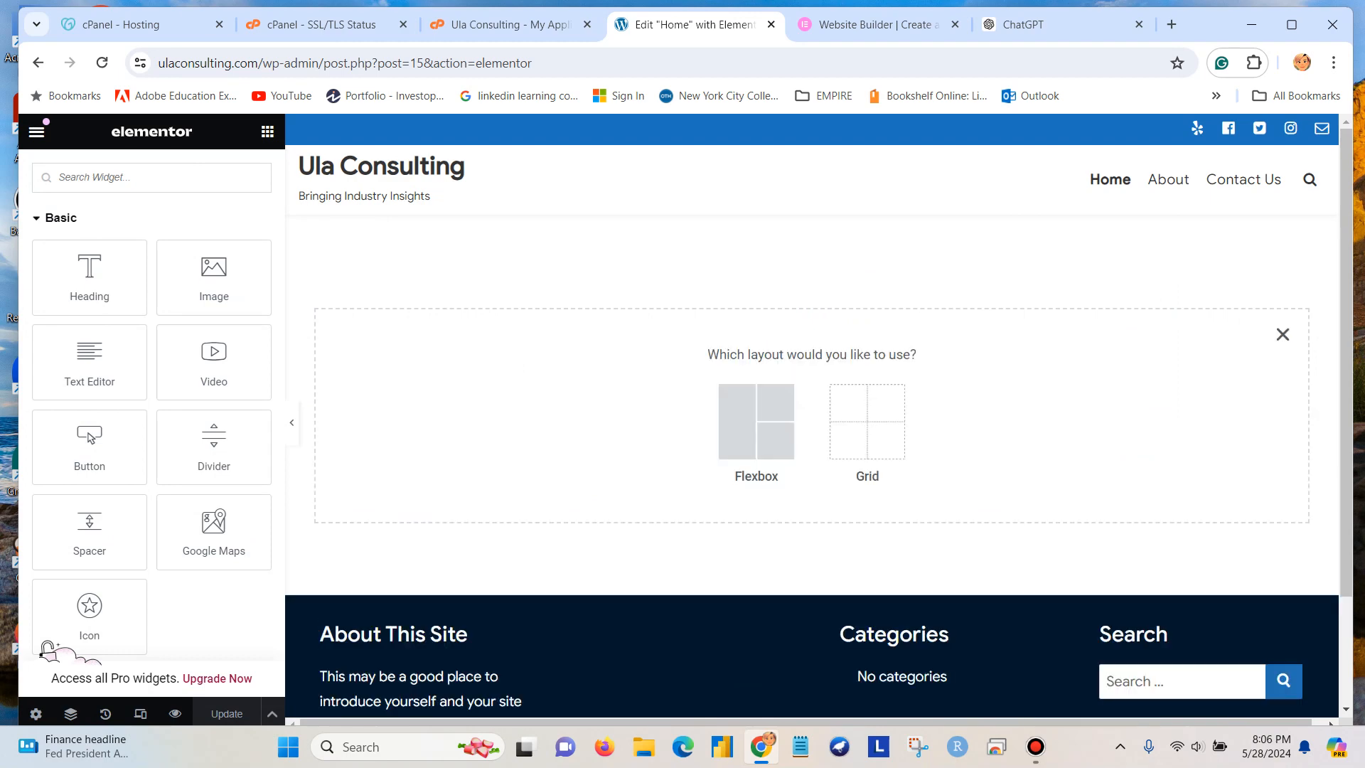
{"action": "left_click", "coordinate": [756, 421]}
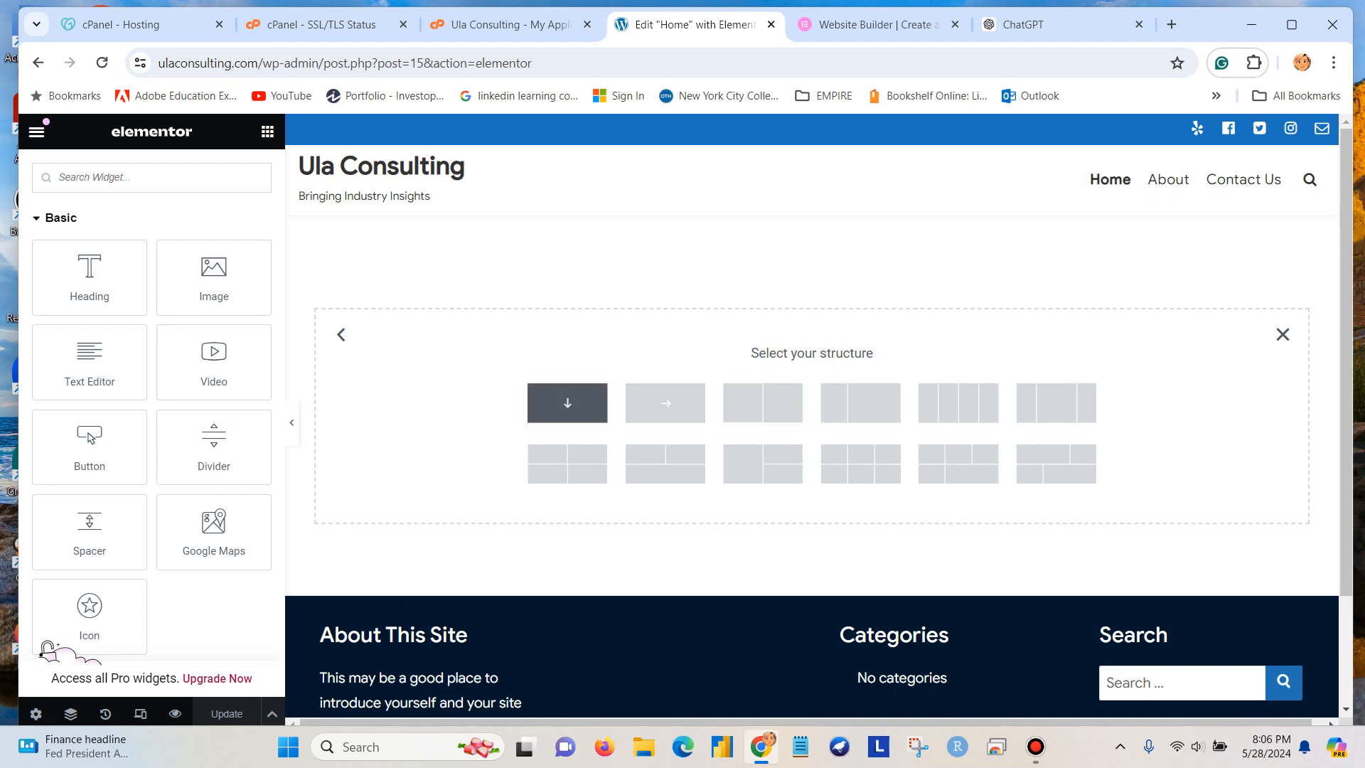
{"action": "left_click", "coordinate": [567, 402]}
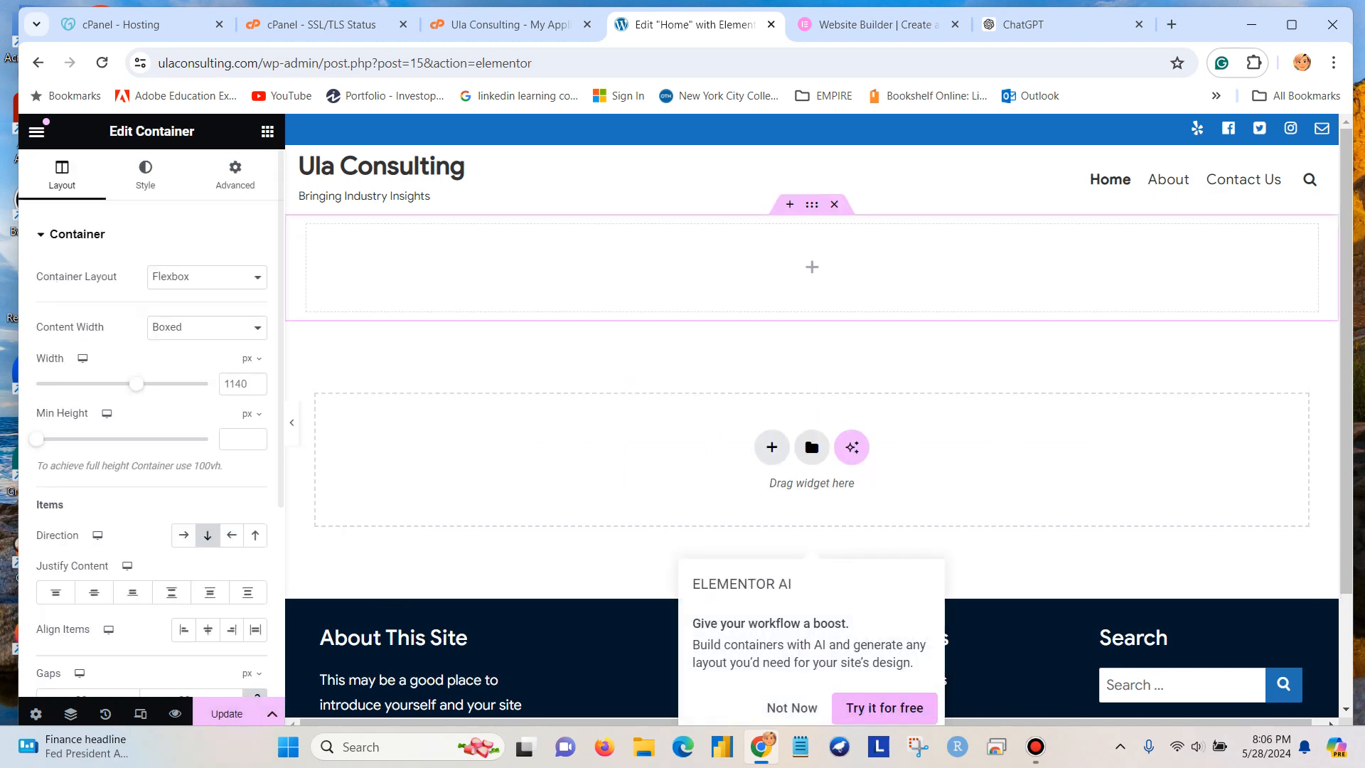
Step: Place an Image widget in the new container and set its image resolution to Full
{"action": "left_click", "coordinate": [812, 267]}
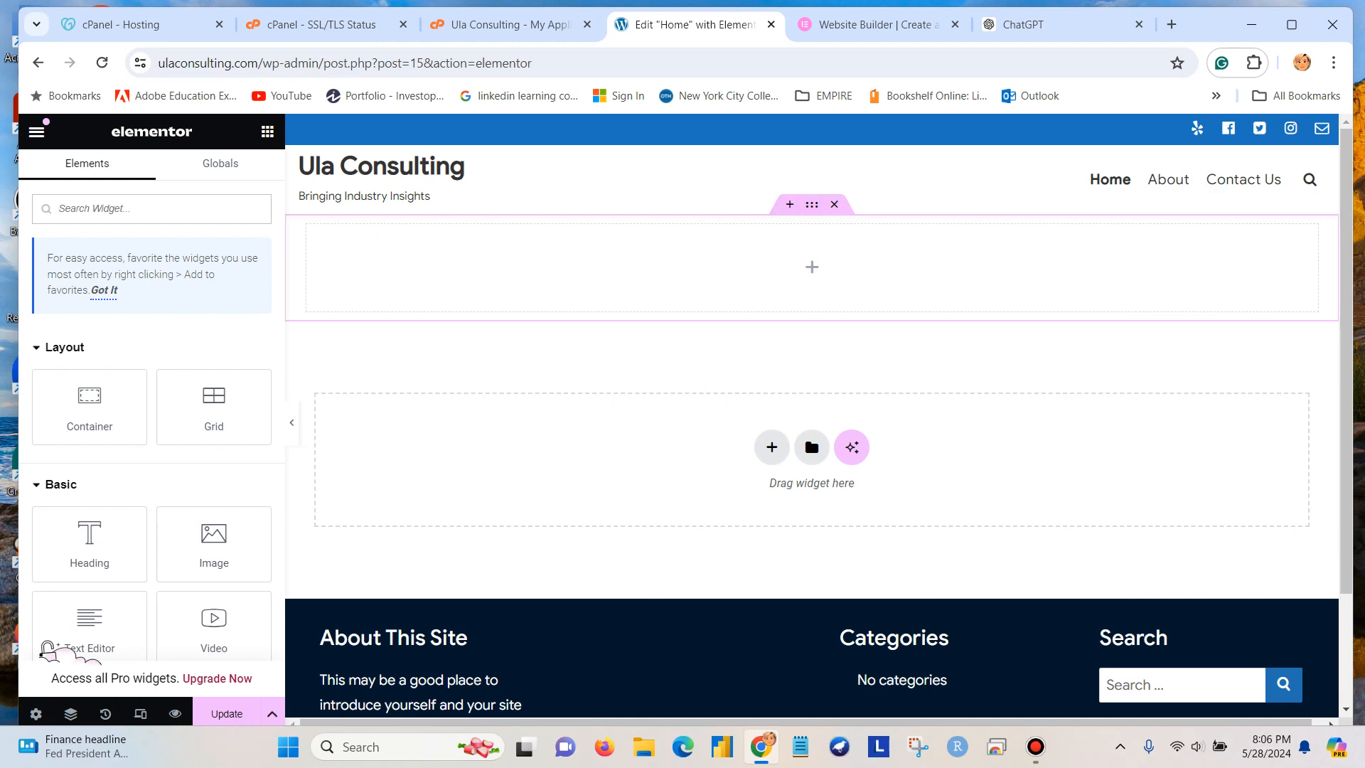
{"action": "scroll", "coordinate": [48, 648], "scroll_direction": "down", "scroll_amount": 1}
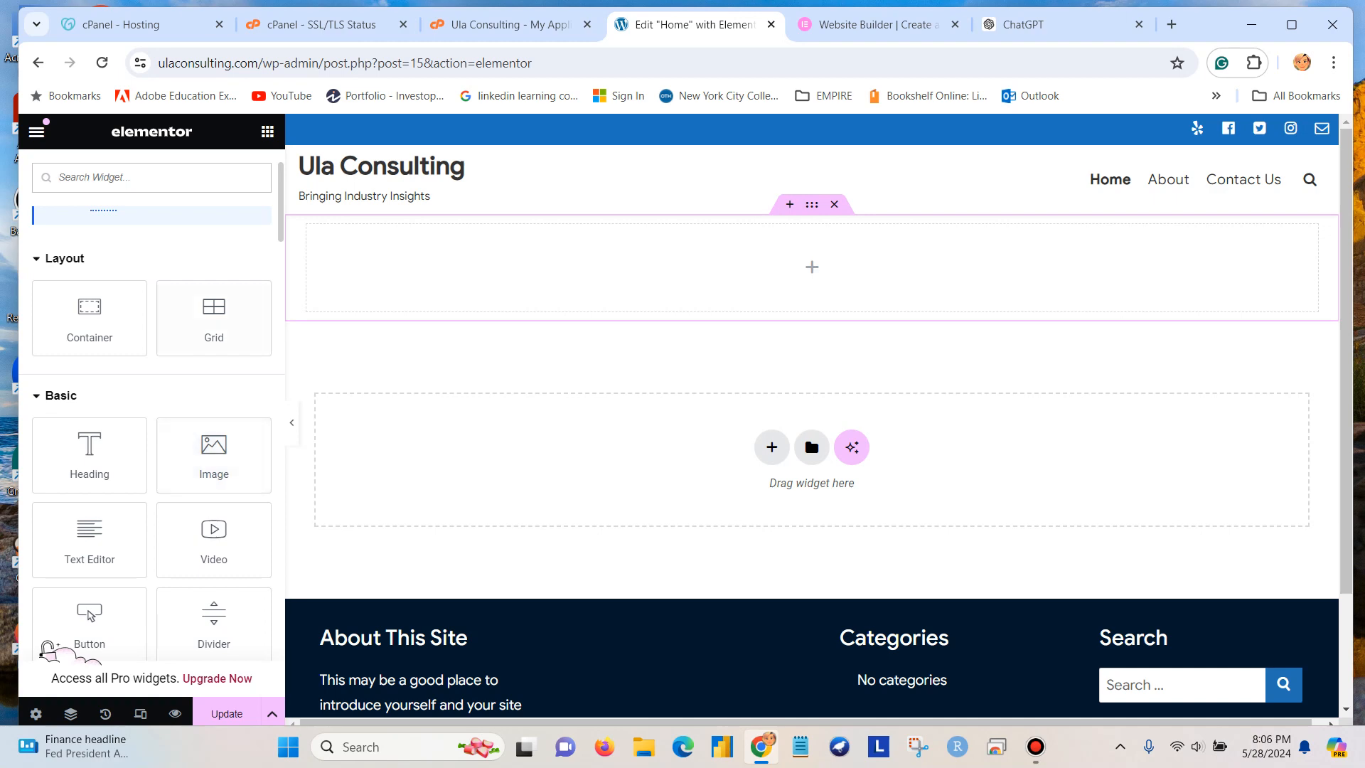
{"action": "left_click_drag", "start_coordinate": [213, 448], "coordinate": [768, 256]}
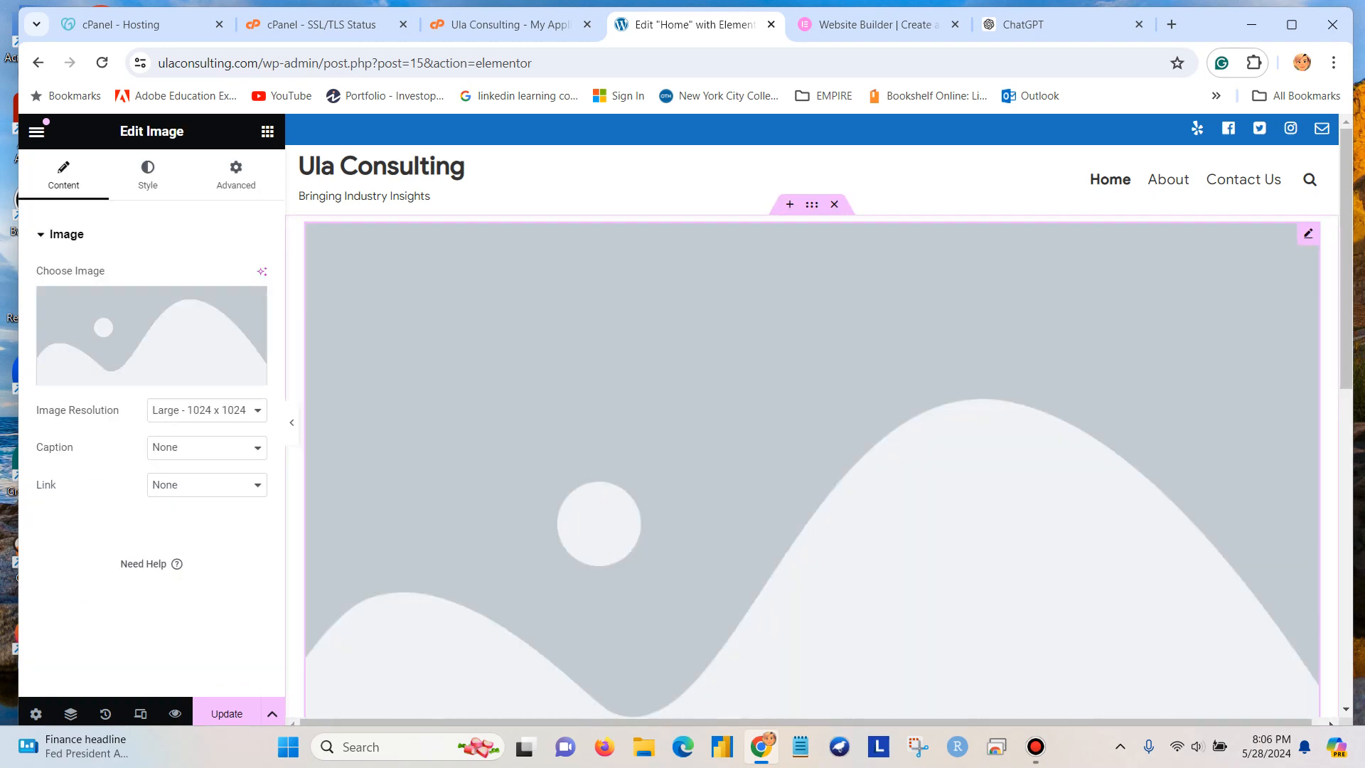
{"action": "left_click", "coordinate": [206, 410]}
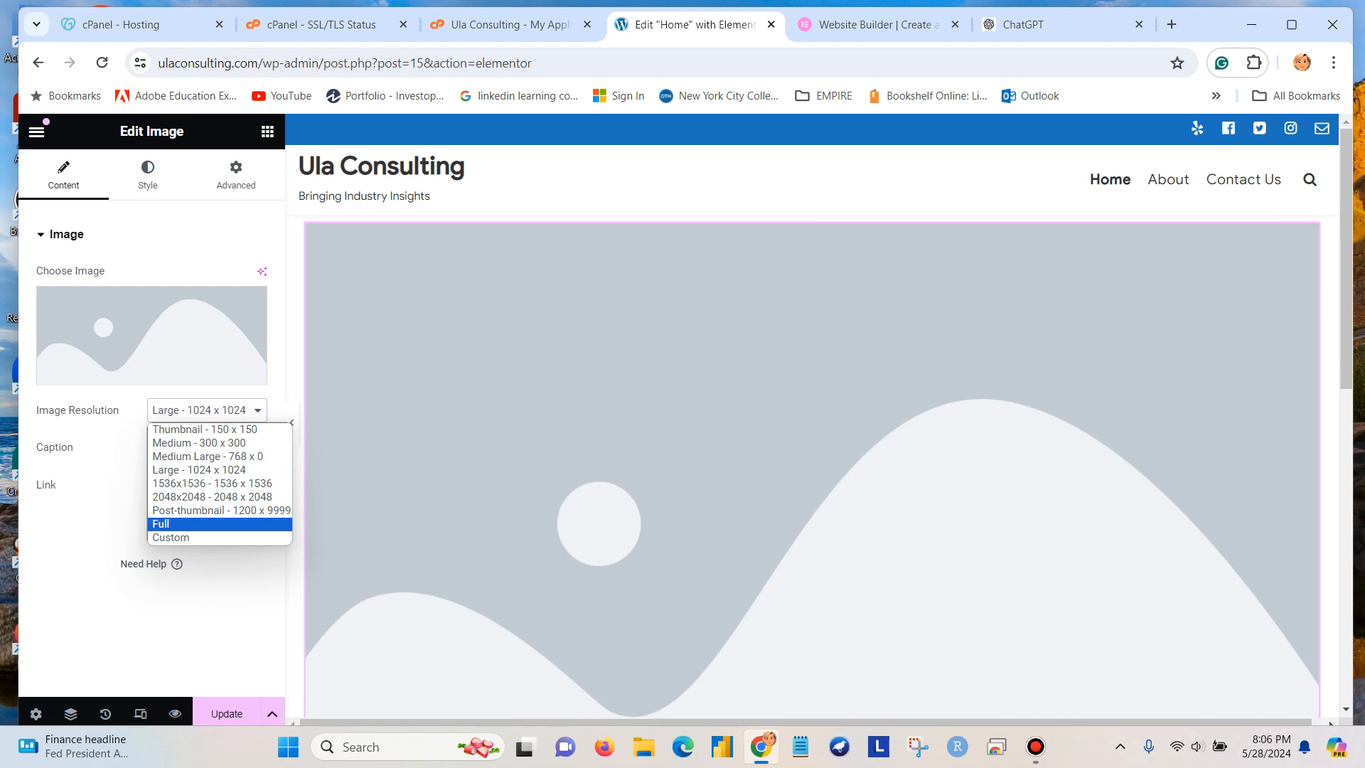
{"action": "left_click", "coordinate": [192, 524]}
{"action": "scroll", "coordinate": [812, 426], "scroll_direction": "down", "scroll_amount": 1}
{"action": "scroll", "coordinate": [812, 427], "scroll_direction": "down", "scroll_amount": 8}
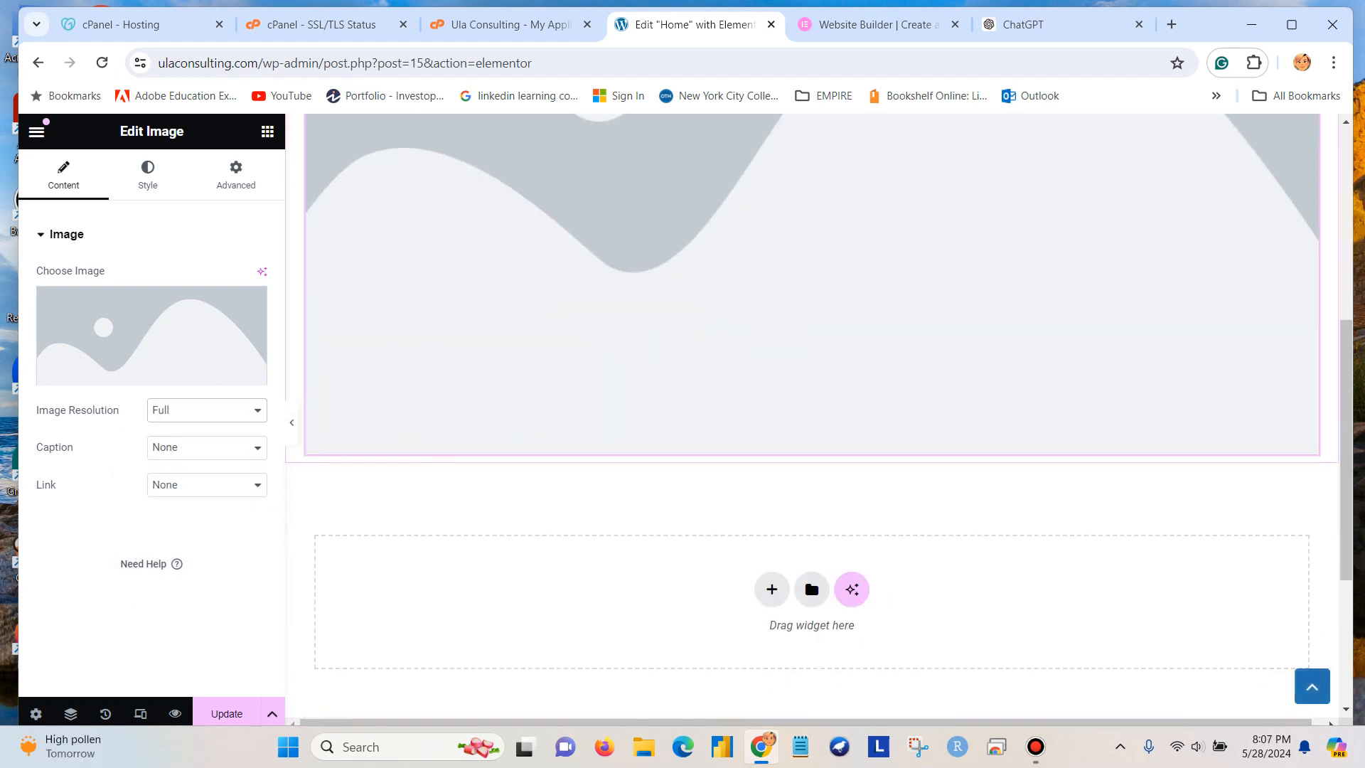
Step: Review the large image placeholder on the page and save the page changes
{"action": "scroll", "coordinate": [812, 426], "scroll_direction": "up", "scroll_amount": 7}
{"action": "scroll", "coordinate": [812, 426], "scroll_direction": "down", "scroll_amount": 1}
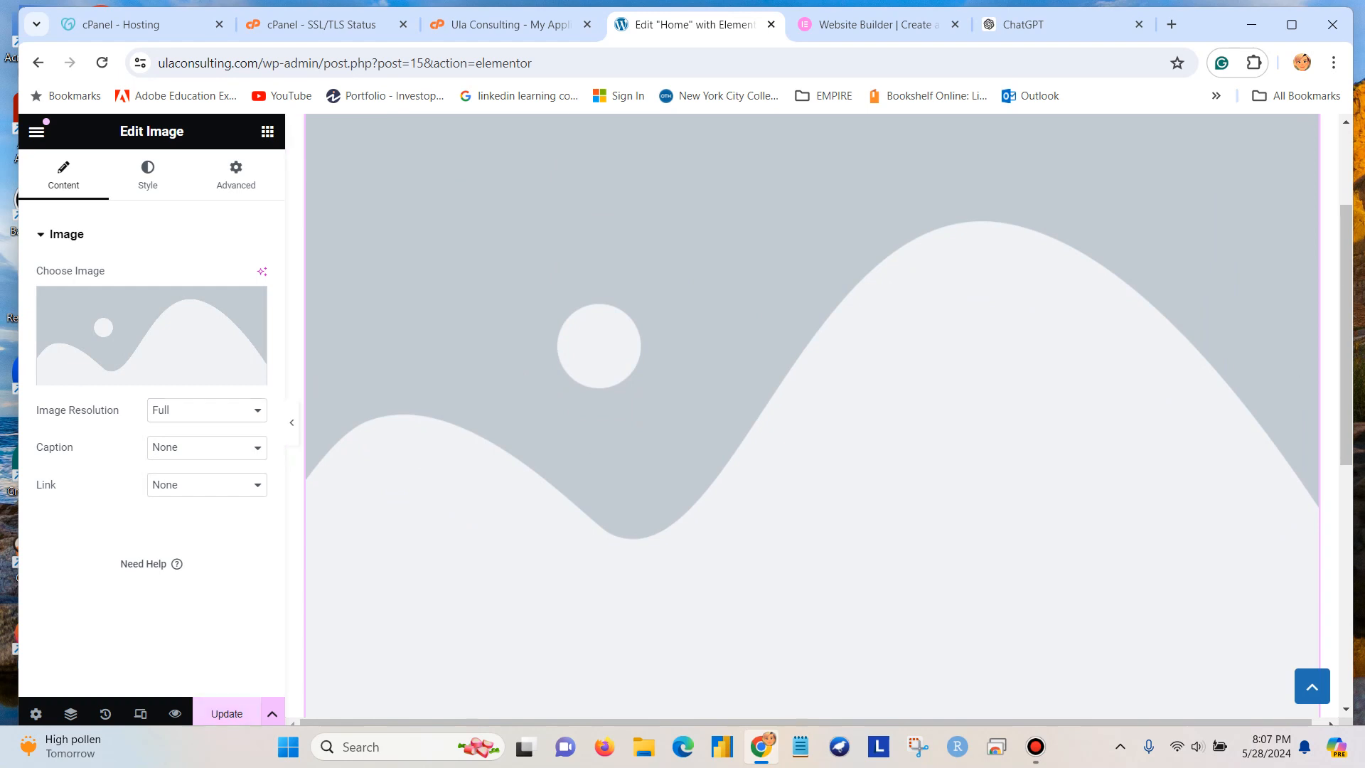
{"action": "left_click", "coordinate": [227, 714]}
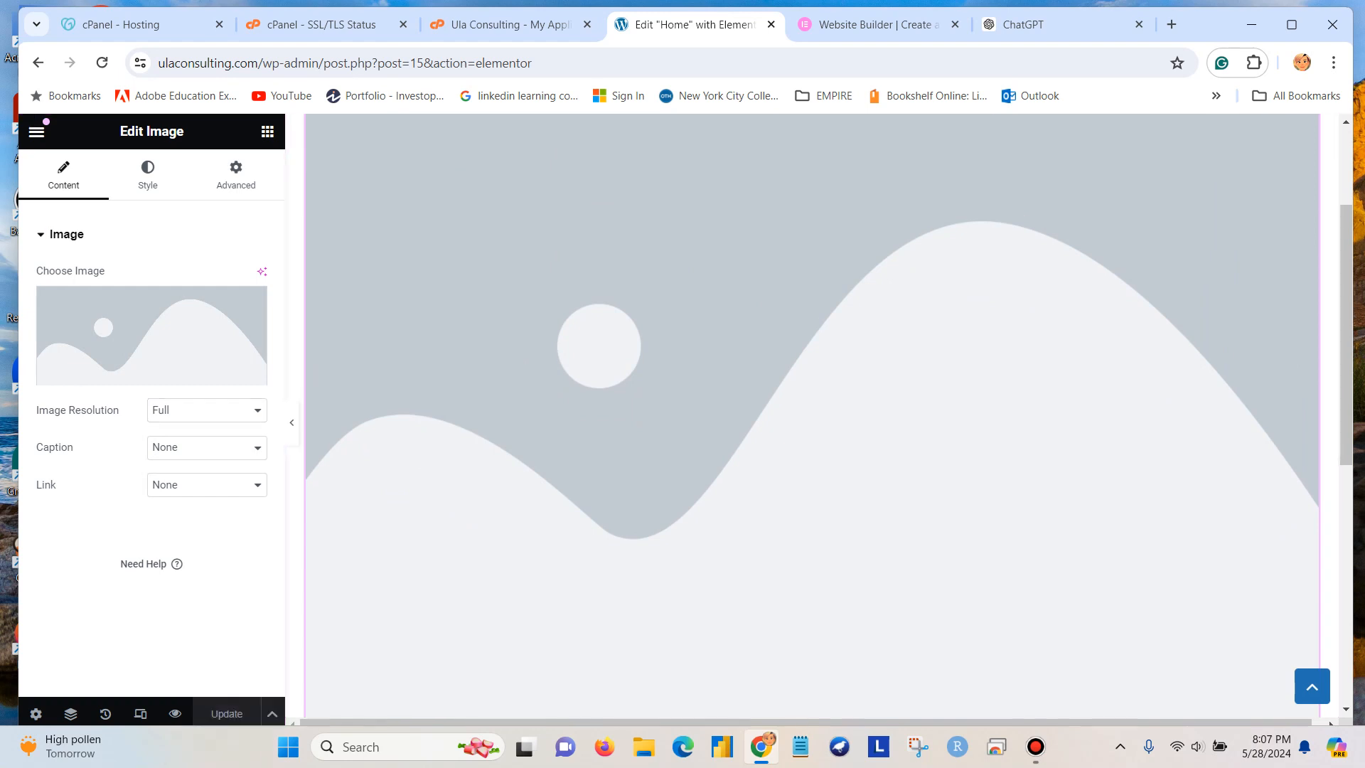
Step: Delete the Image widget from the container below the site header
{"action": "mouse_move", "coordinate": [151, 335]}
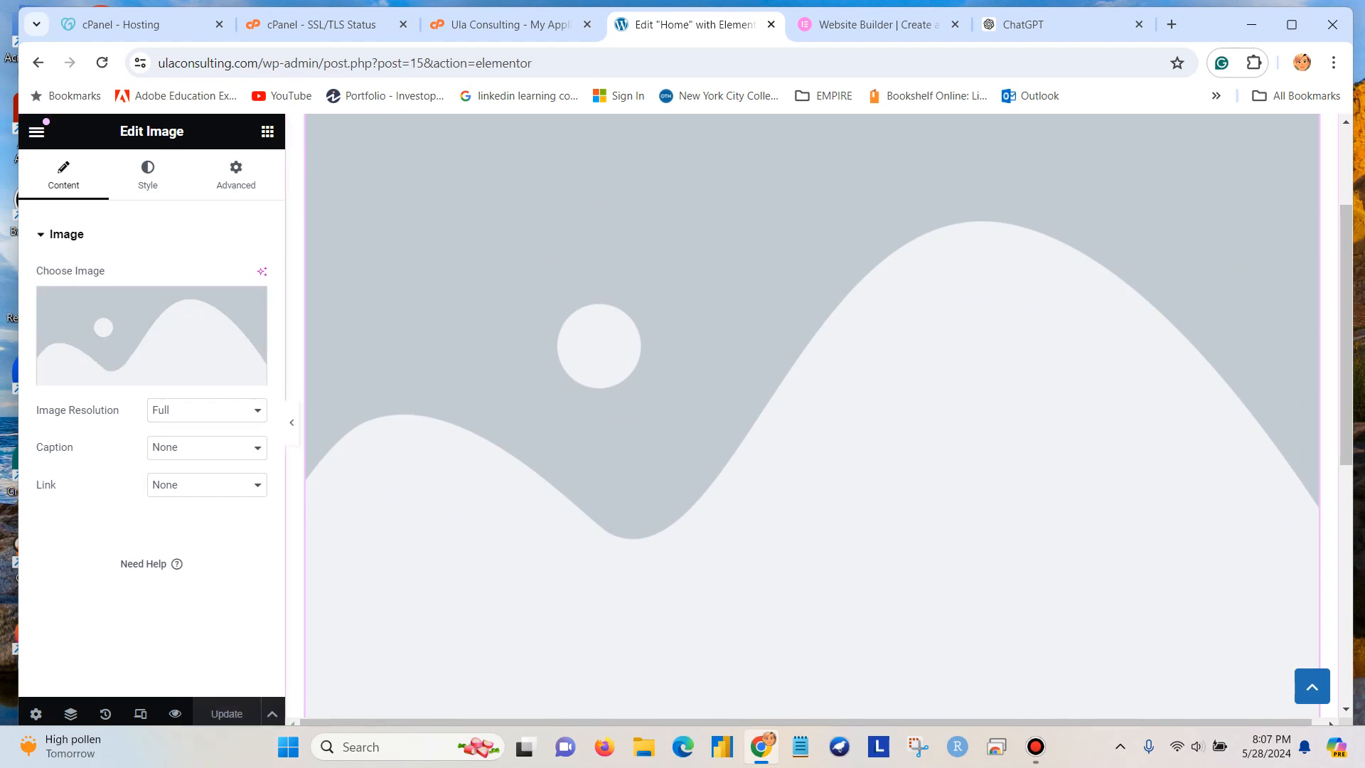
{"action": "scroll", "coordinate": [818, 416], "scroll_direction": "down", "scroll_amount": 9}
{"action": "scroll", "coordinate": [818, 416], "scroll_direction": "up", "scroll_amount": 12}
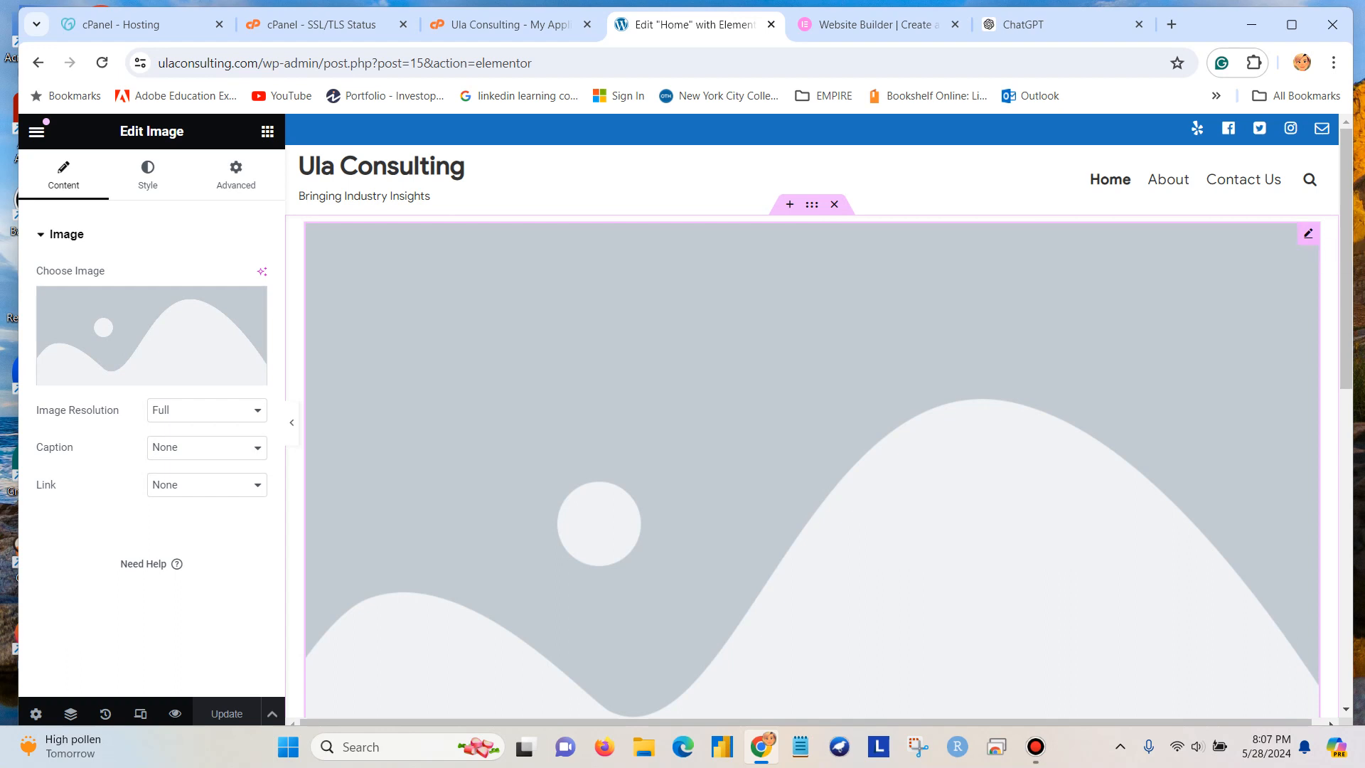
{"action": "right_click", "coordinate": [1308, 234]}
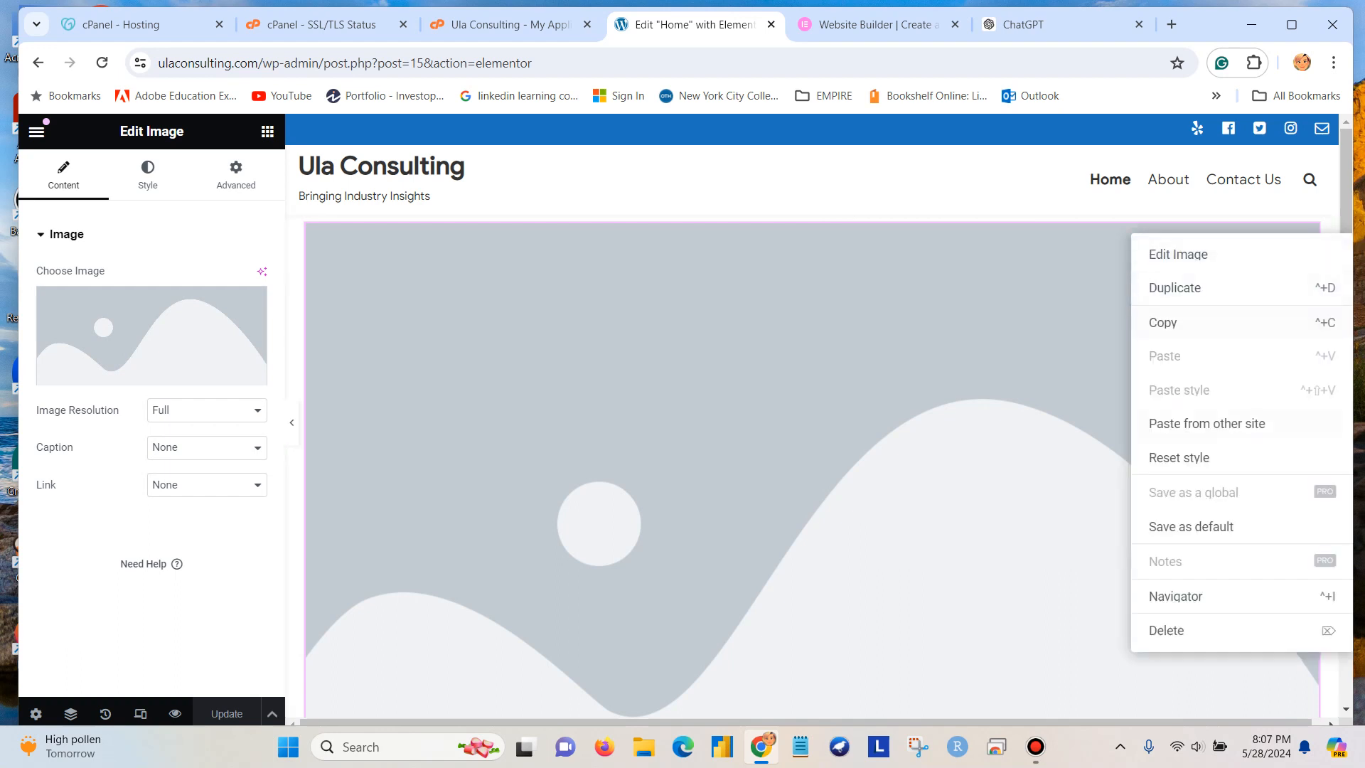
{"action": "left_click", "coordinate": [1172, 630]}
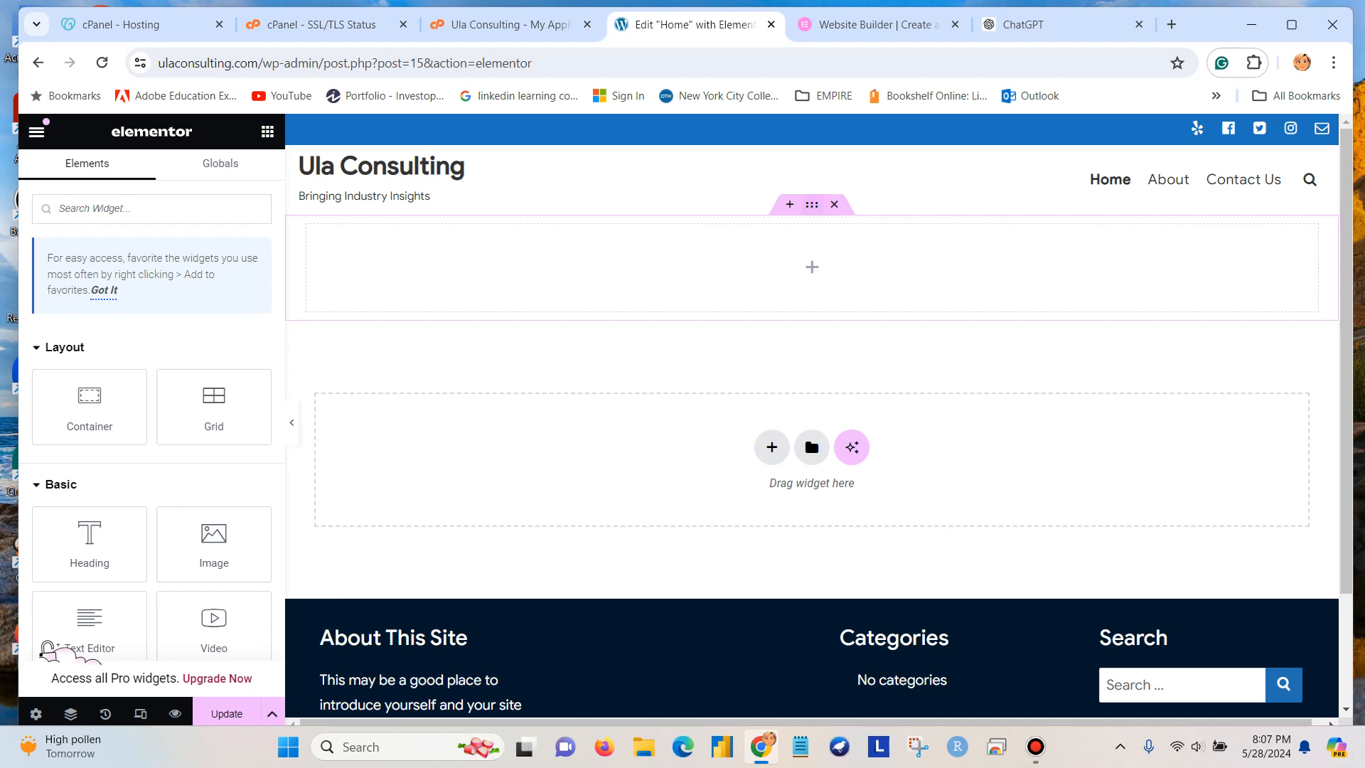
Step: Open the empty container's settings and look through its layout, style and advanced options
{"action": "left_click", "coordinate": [812, 205]}
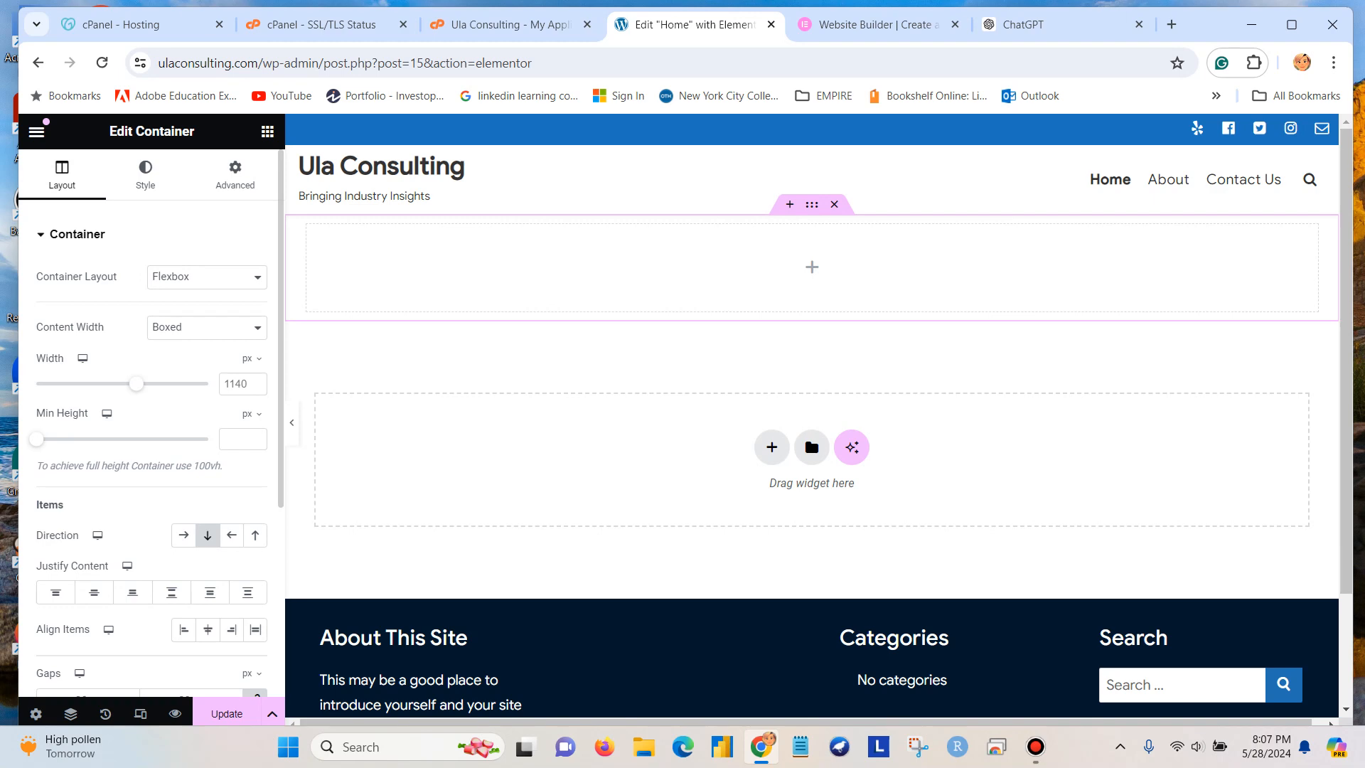
{"action": "left_click", "coordinate": [77, 235]}
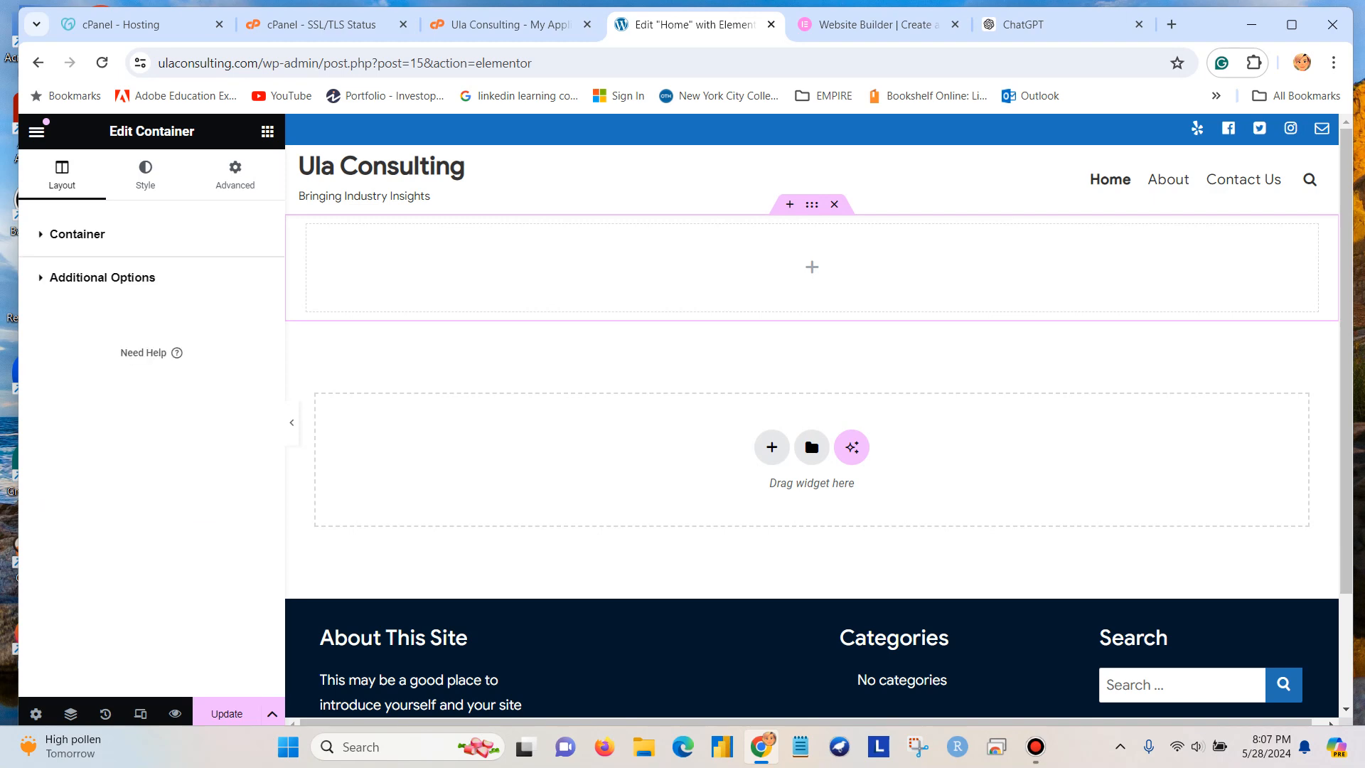
{"action": "left_click", "coordinate": [101, 278]}
{"action": "left_click", "coordinate": [102, 277]}
{"action": "left_click", "coordinate": [77, 234]}
{"action": "scroll", "coordinate": [129, 433], "scroll_direction": "down", "scroll_amount": 3}
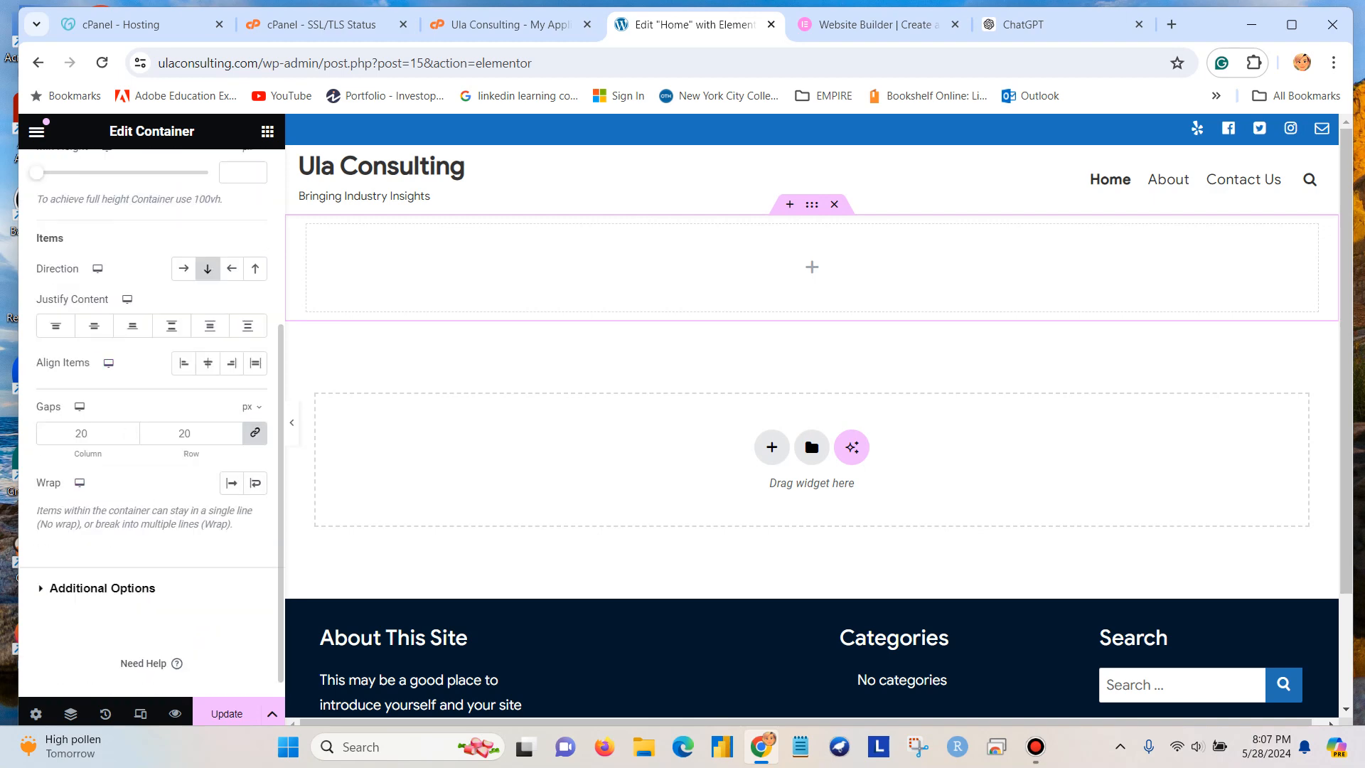
{"action": "scroll", "coordinate": [152, 419], "scroll_direction": "up", "scroll_amount": 1}
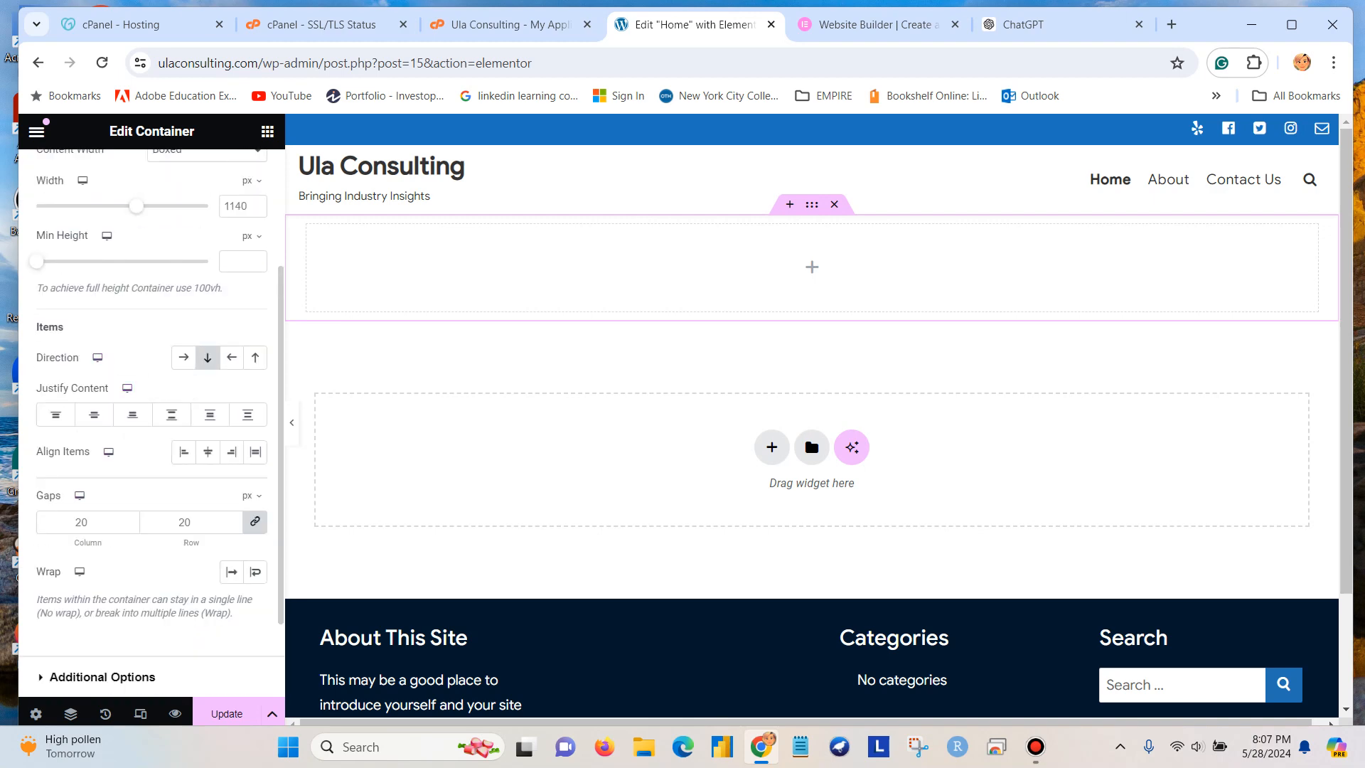
{"action": "scroll", "coordinate": [152, 420], "scroll_direction": "up", "scroll_amount": 2}
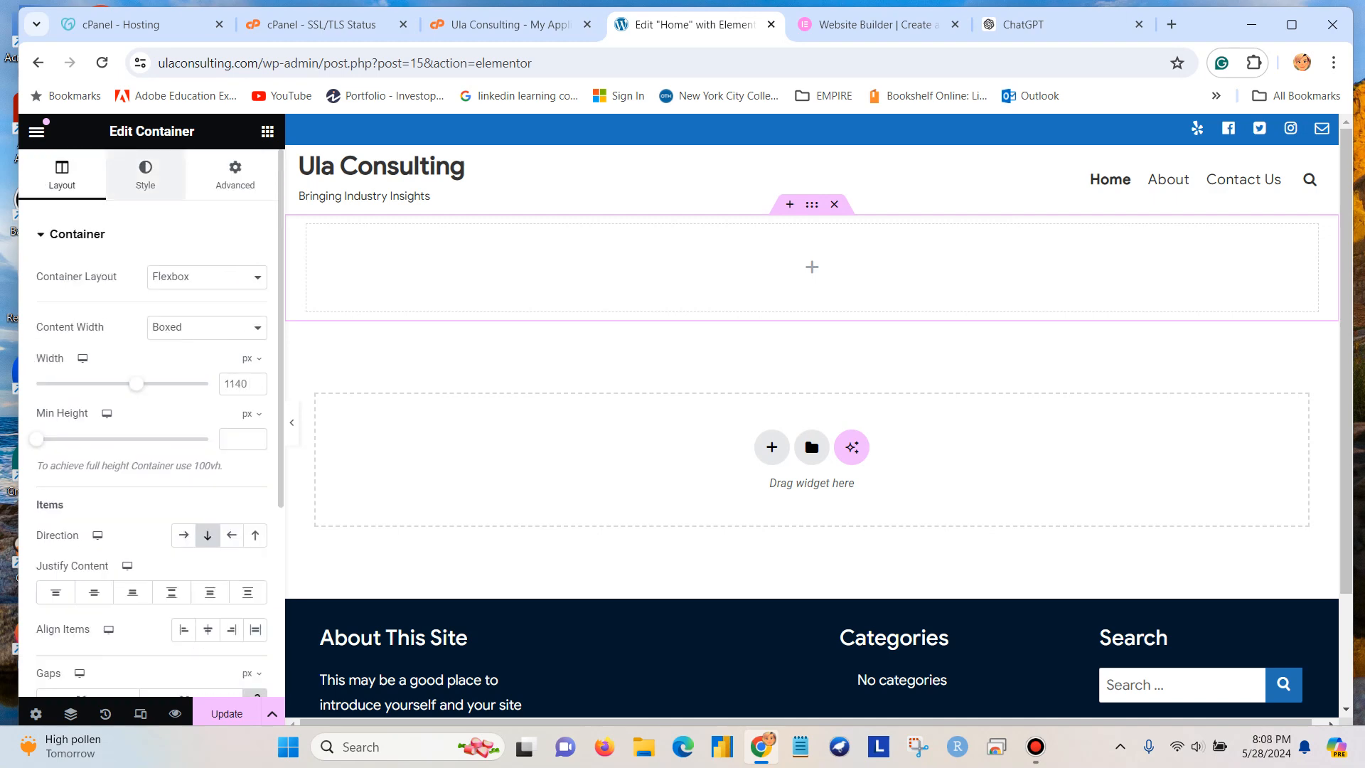
{"action": "left_click", "coordinate": [145, 174]}
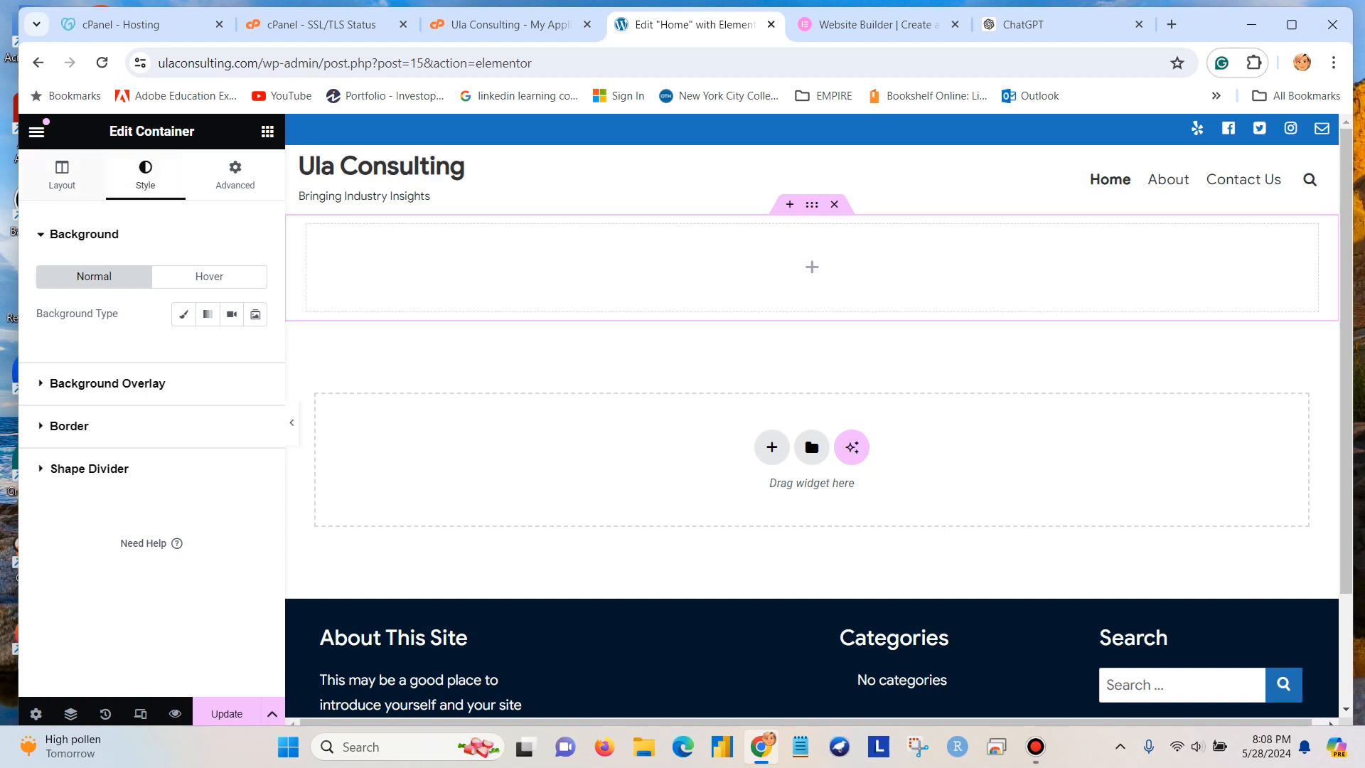
{"action": "left_click", "coordinate": [62, 174]}
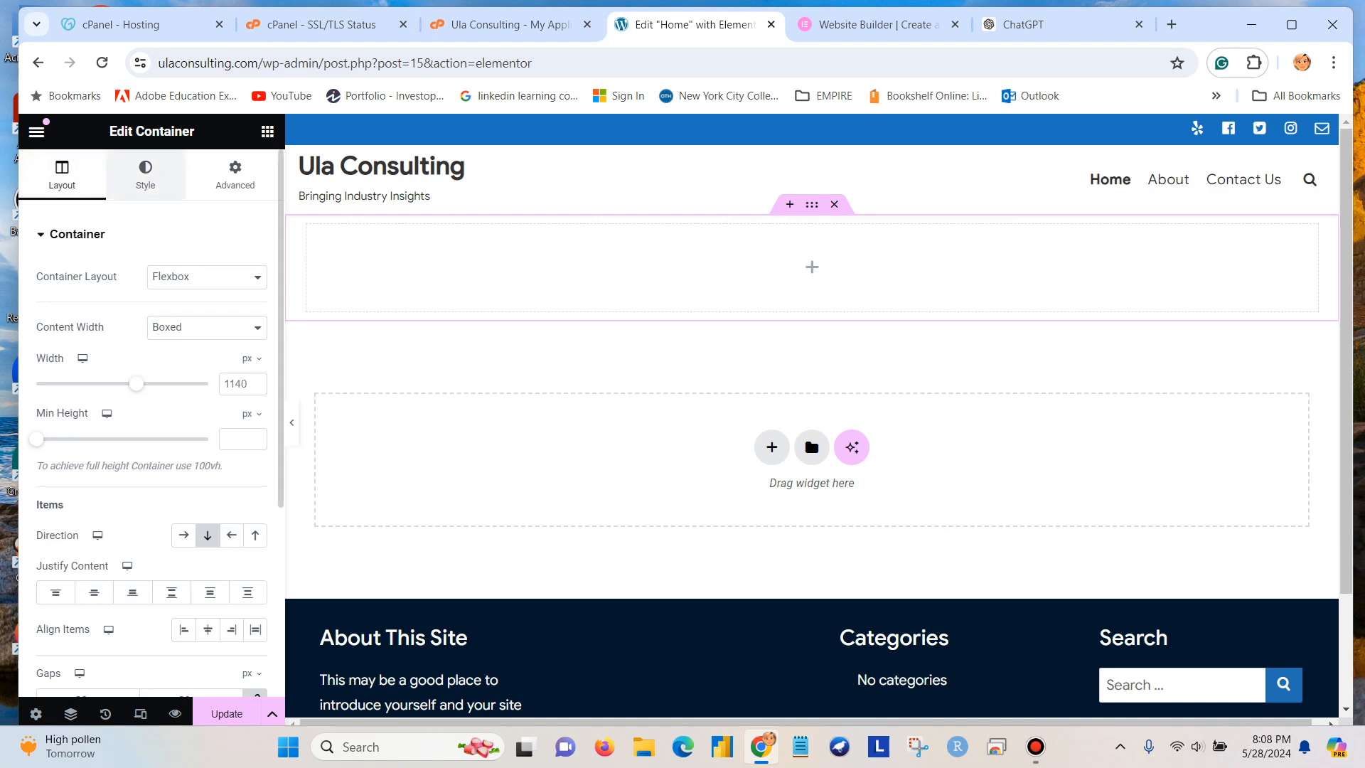
{"action": "left_click", "coordinate": [145, 174]}
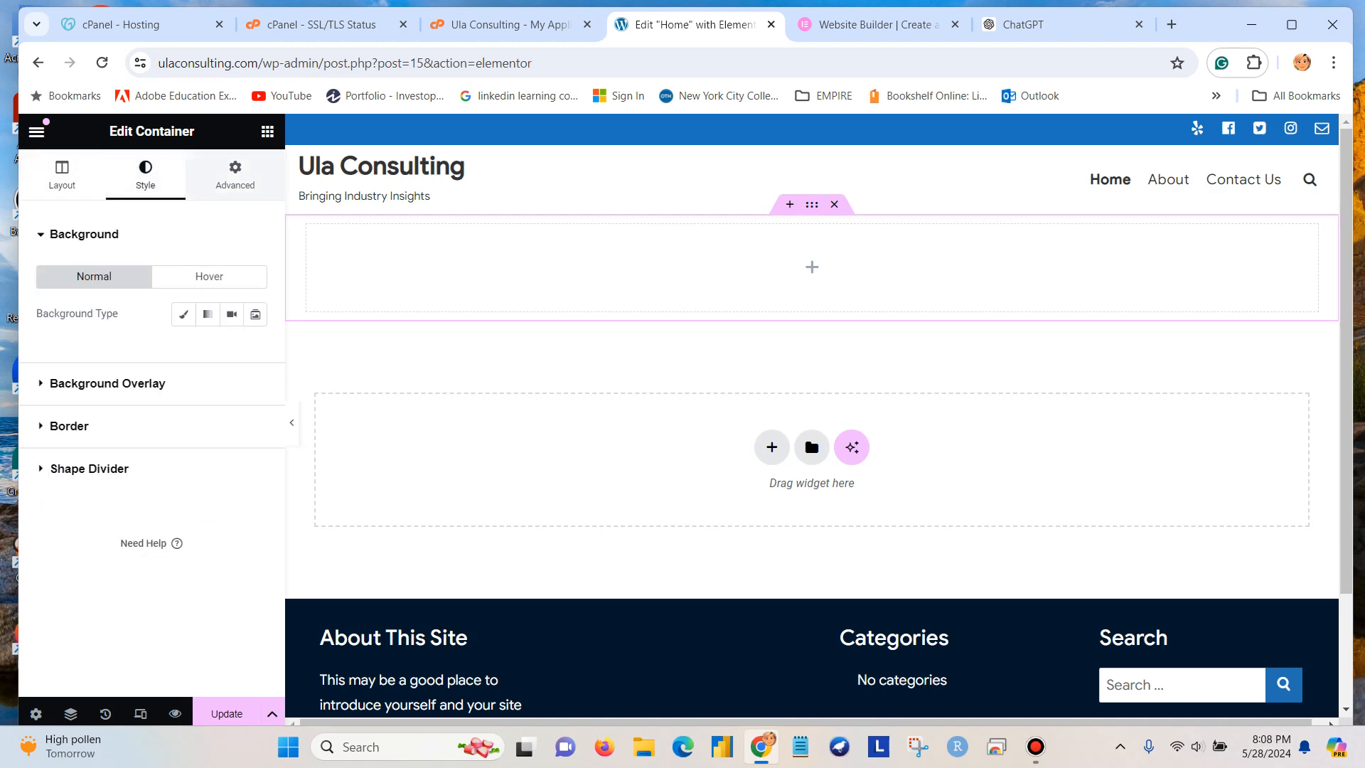
{"action": "left_click", "coordinate": [235, 174]}
{"action": "scroll", "coordinate": [151, 356], "scroll_direction": "down", "scroll_amount": 4}
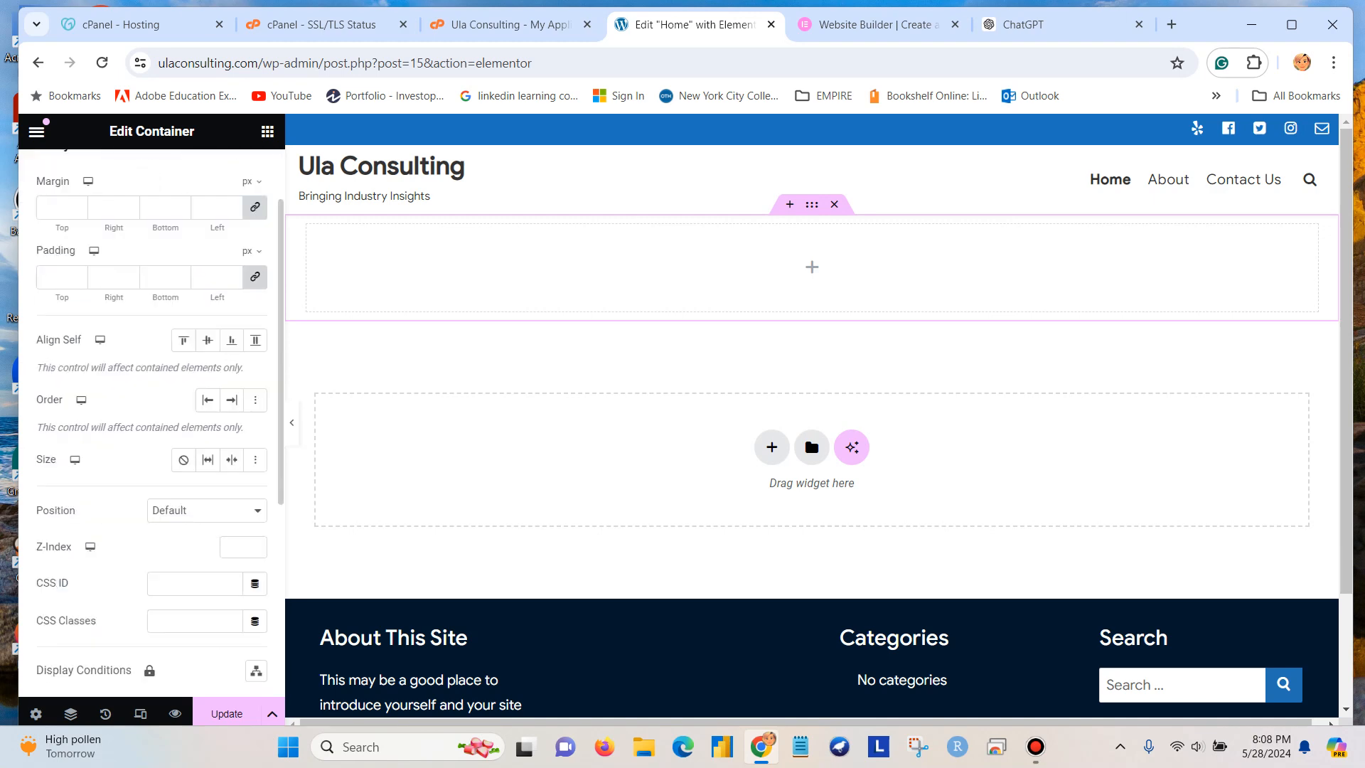
{"action": "scroll", "coordinate": [146, 178], "scroll_direction": "up", "scroll_amount": 4}
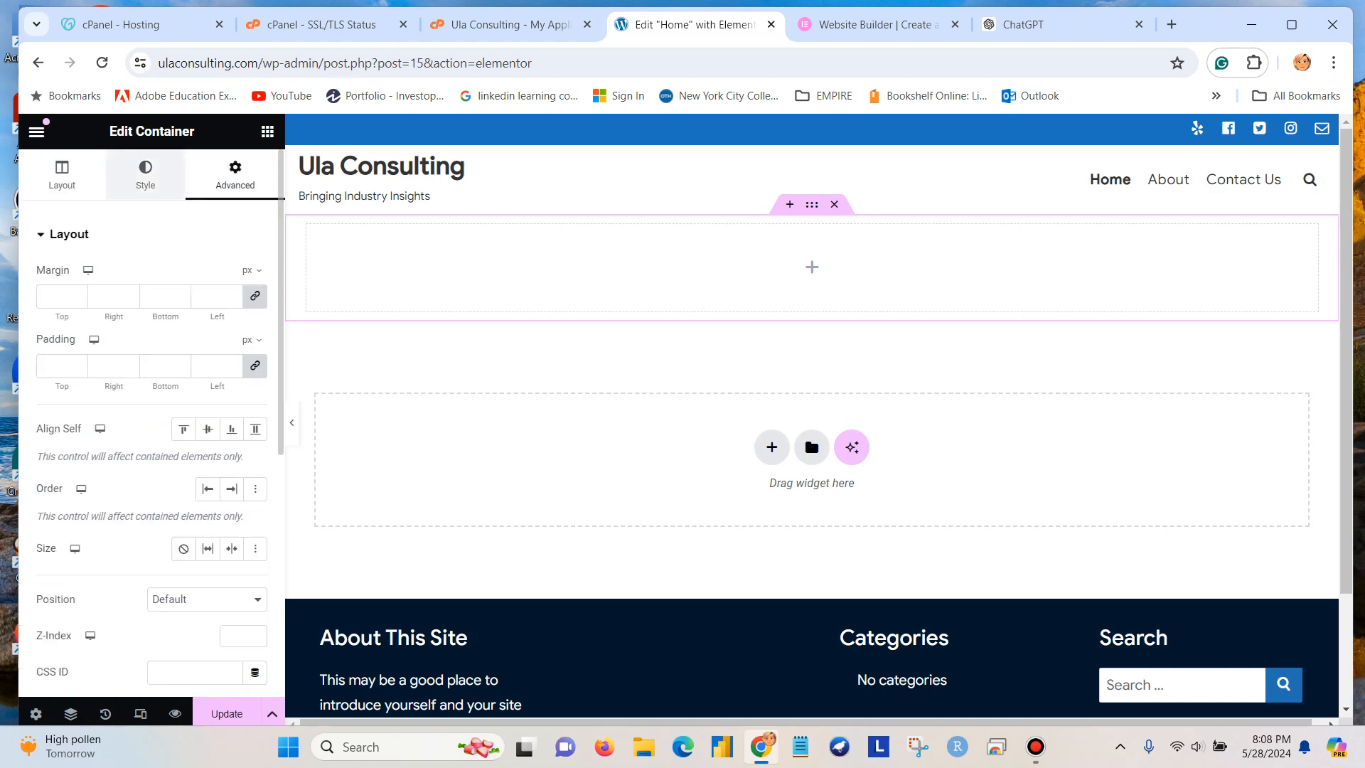
Step: Set the container's background type to Classic and open the background image selection
{"action": "left_click", "coordinate": [145, 174]}
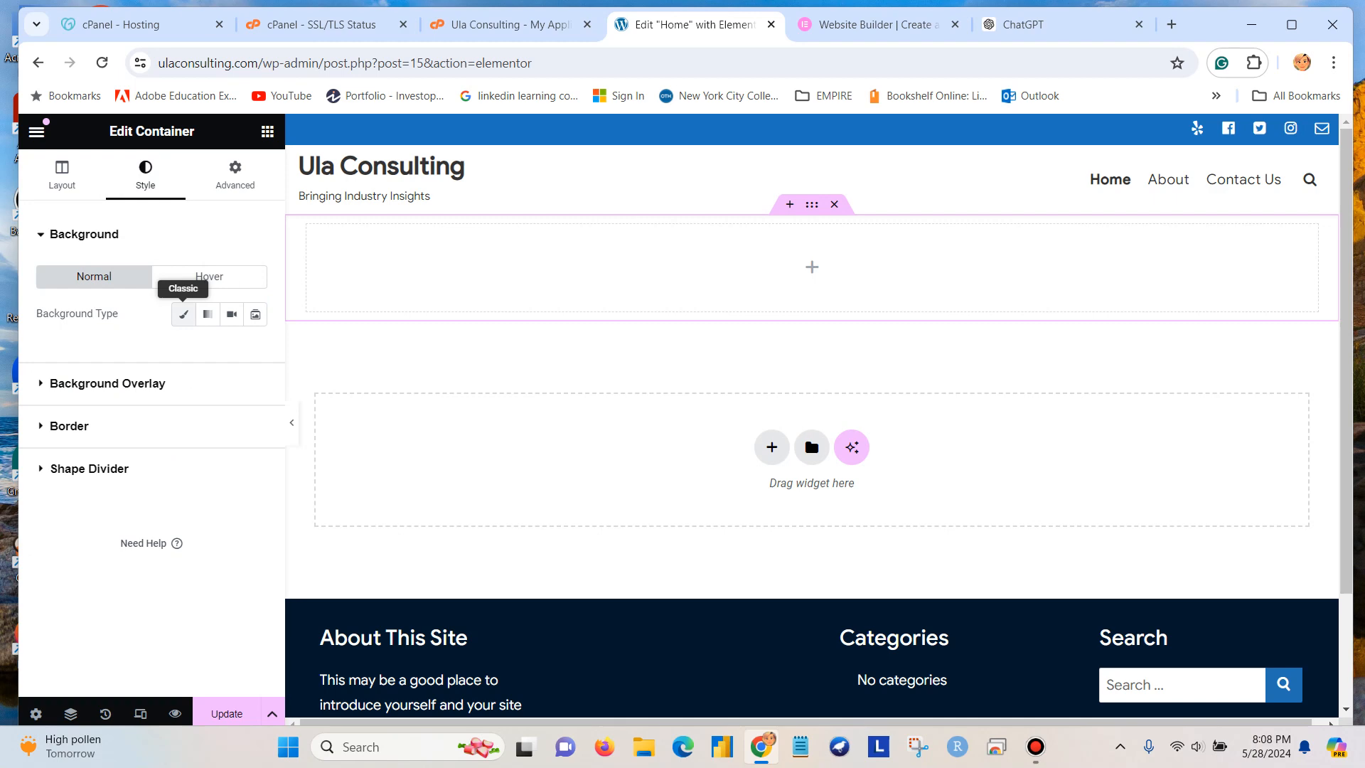
{"action": "left_click", "coordinate": [183, 314]}
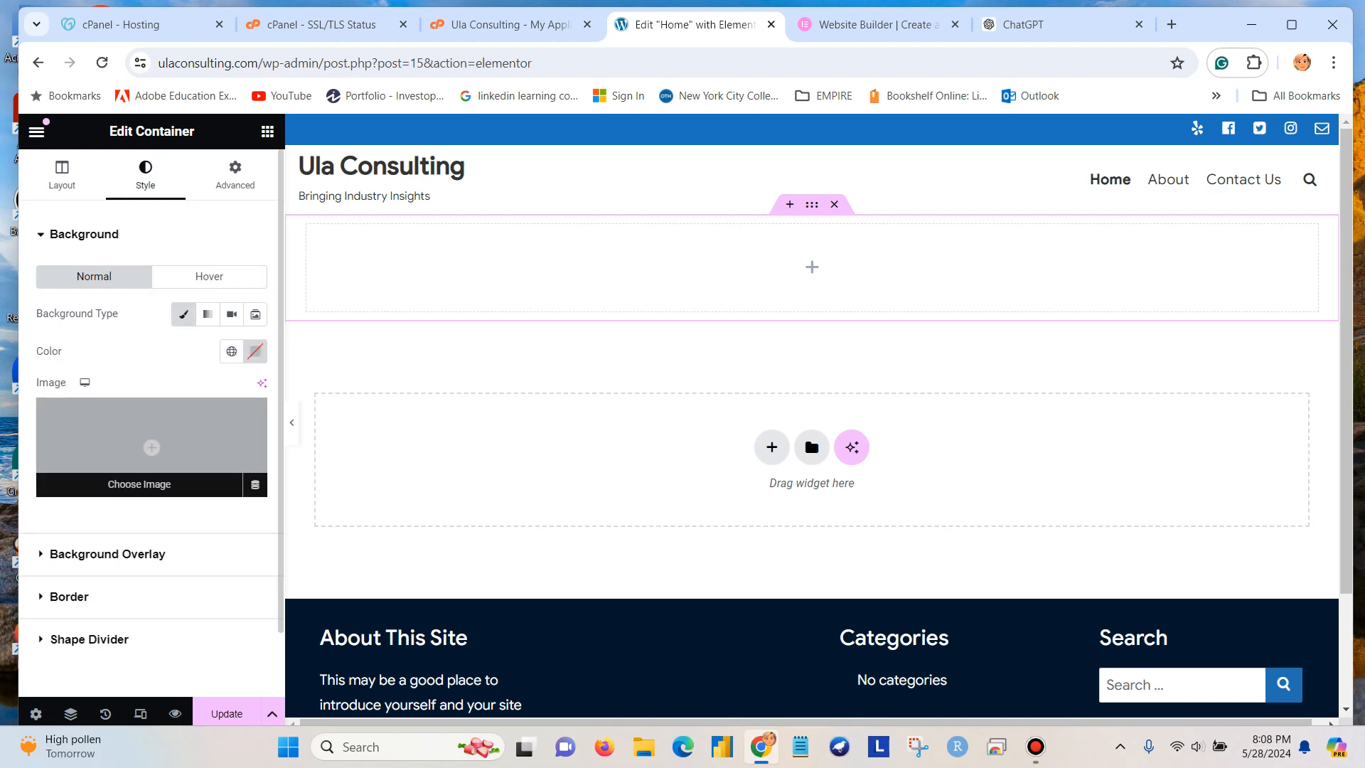
{"action": "left_click", "coordinate": [151, 448]}
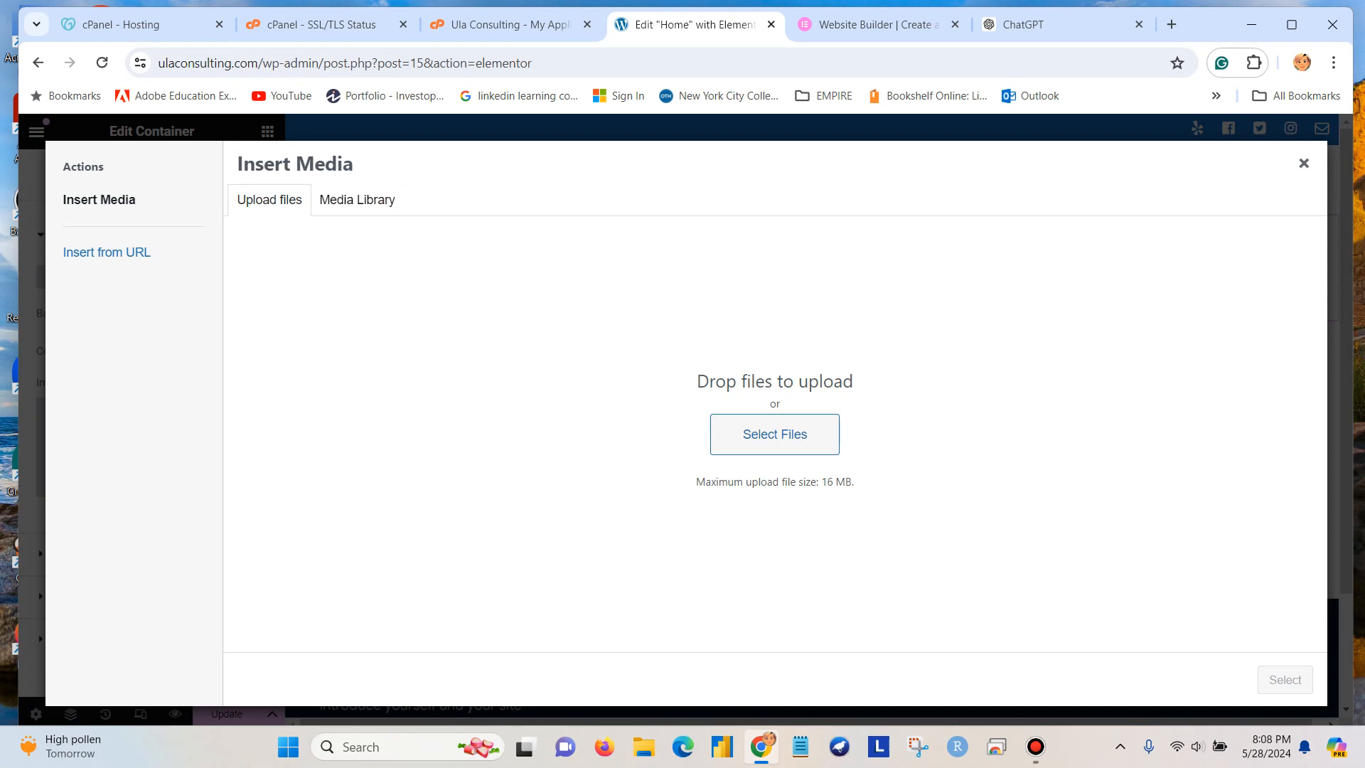
Step: Upload lecturusbanner.png from the Desktop folder internship/img/img to the media library
{"action": "left_click", "coordinate": [775, 434]}
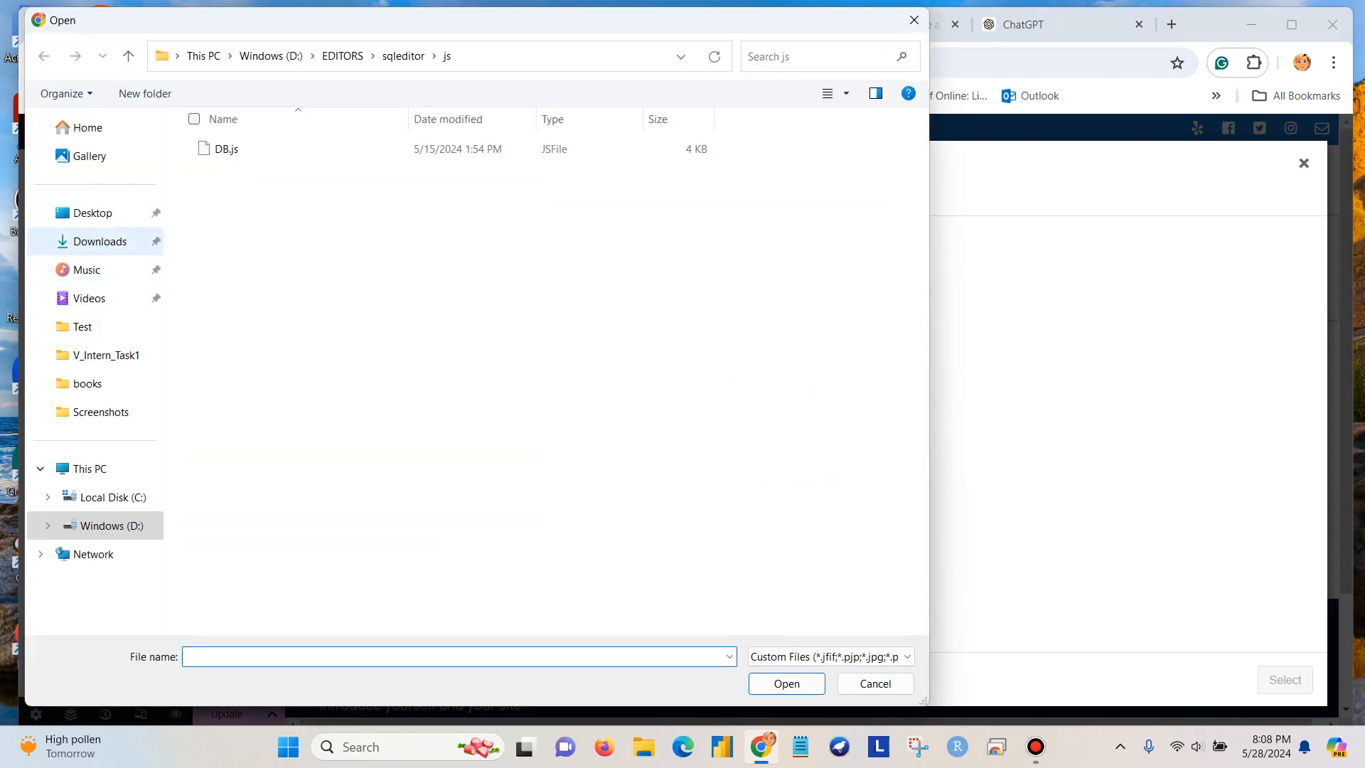
{"action": "left_click", "coordinate": [93, 212]}
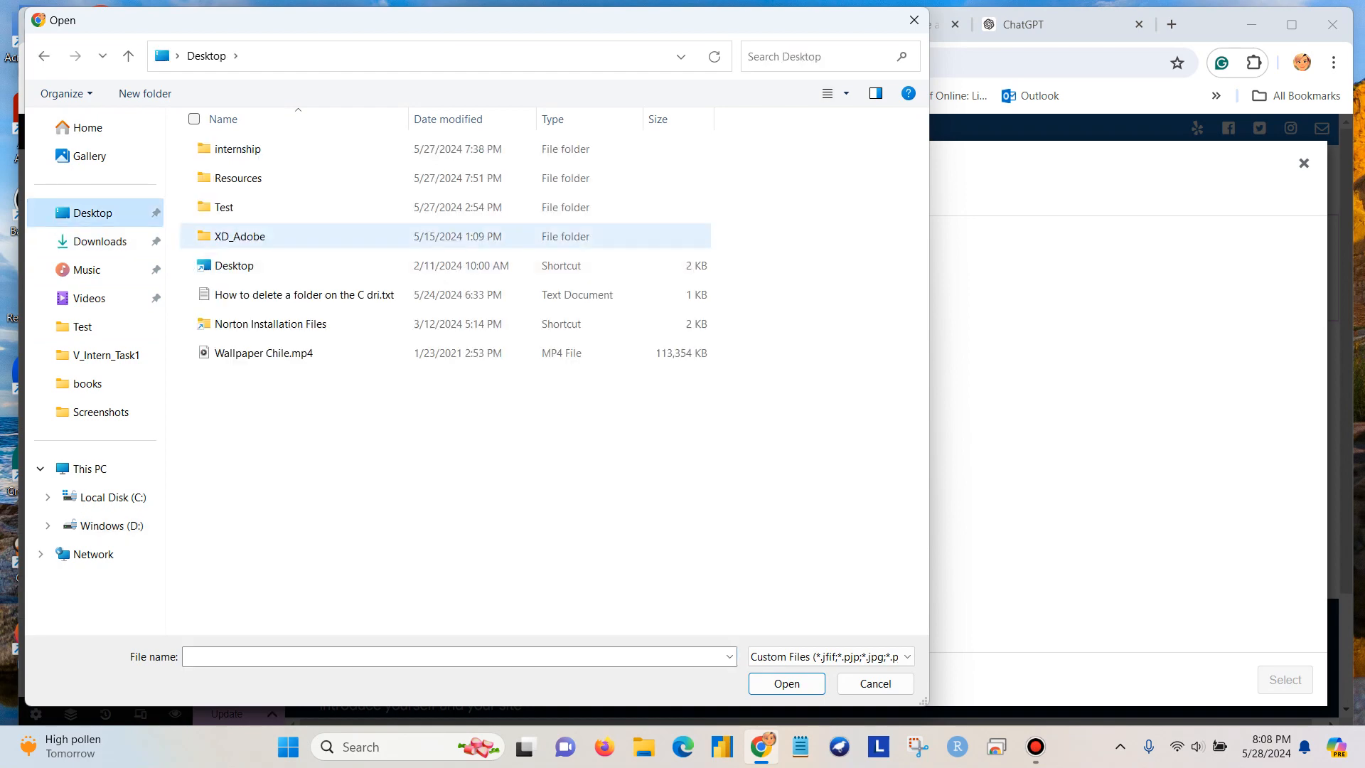
{"action": "double_click", "coordinate": [235, 149]}
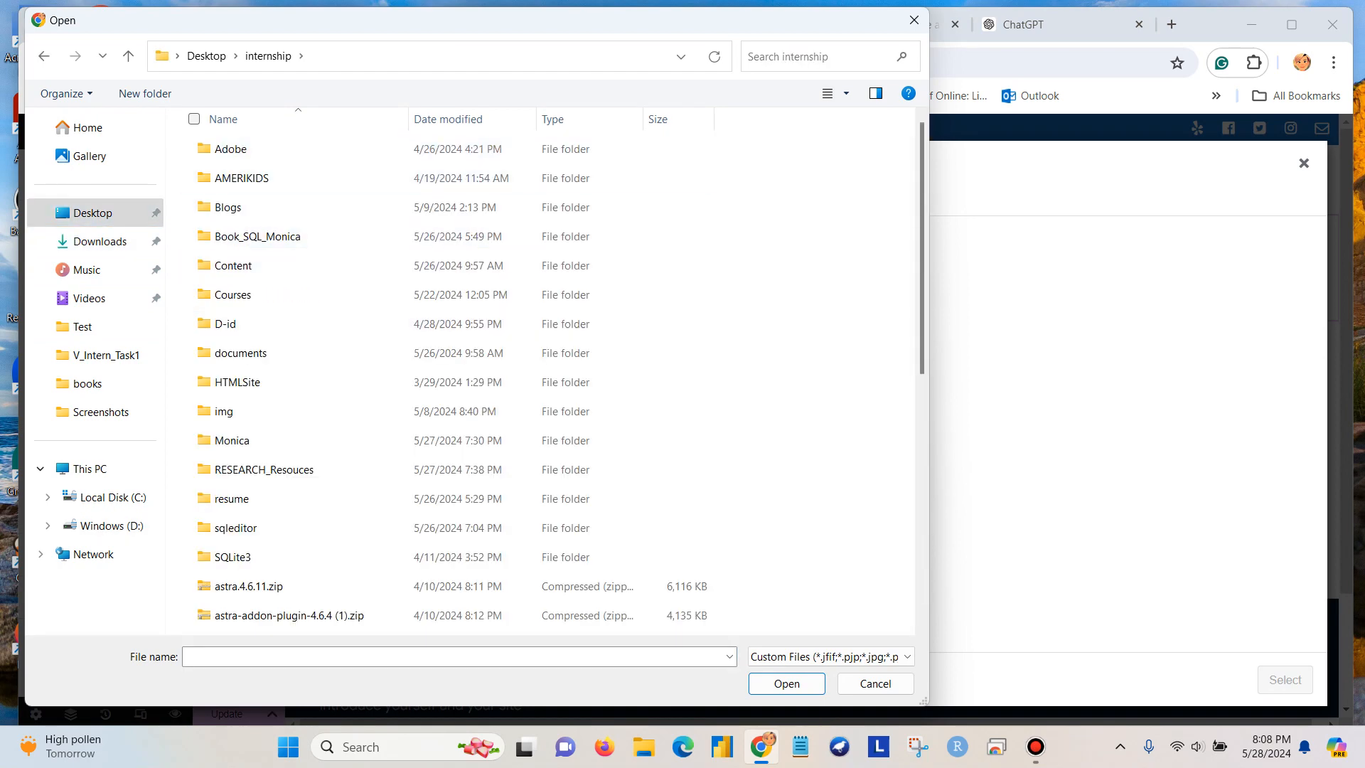
{"action": "double_click", "coordinate": [224, 411]}
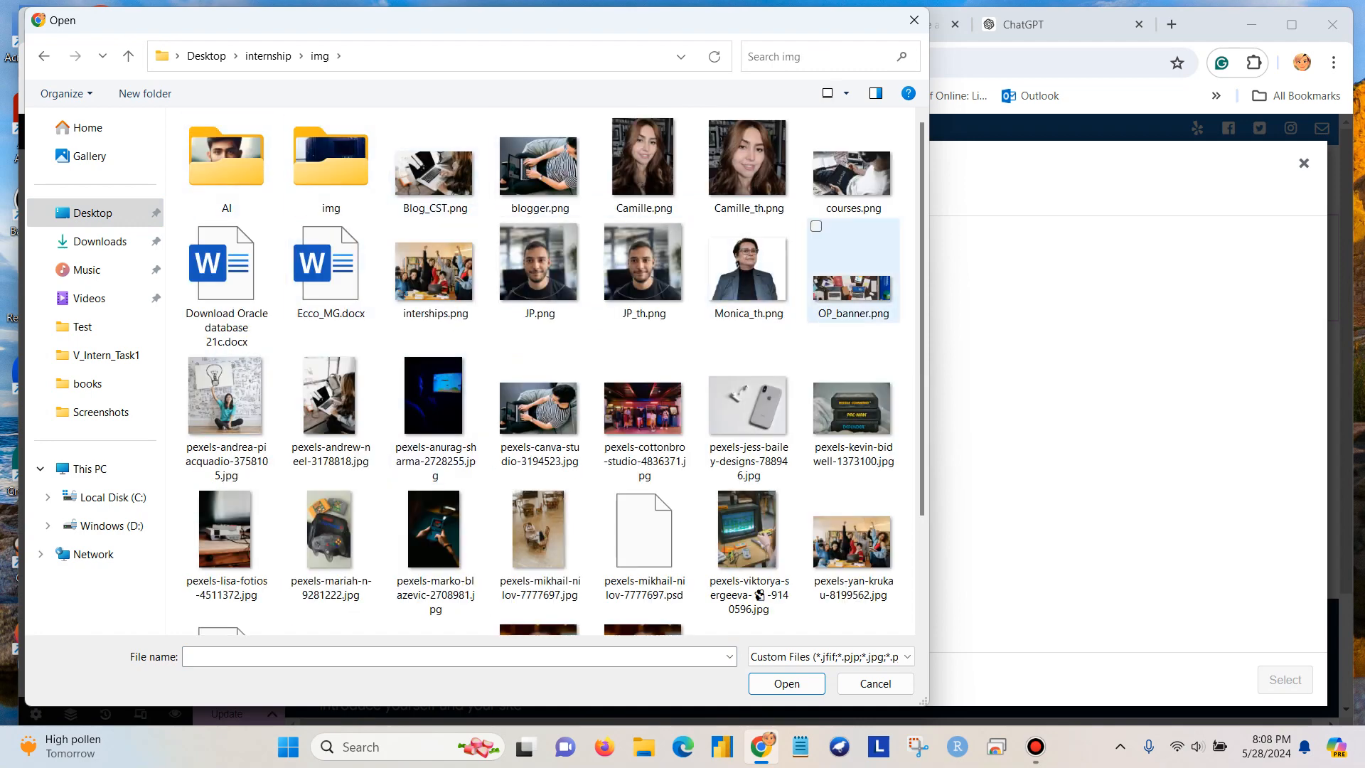
{"action": "left_click_drag", "start_coordinate": [929, 320], "coordinate": [1248, 320]}
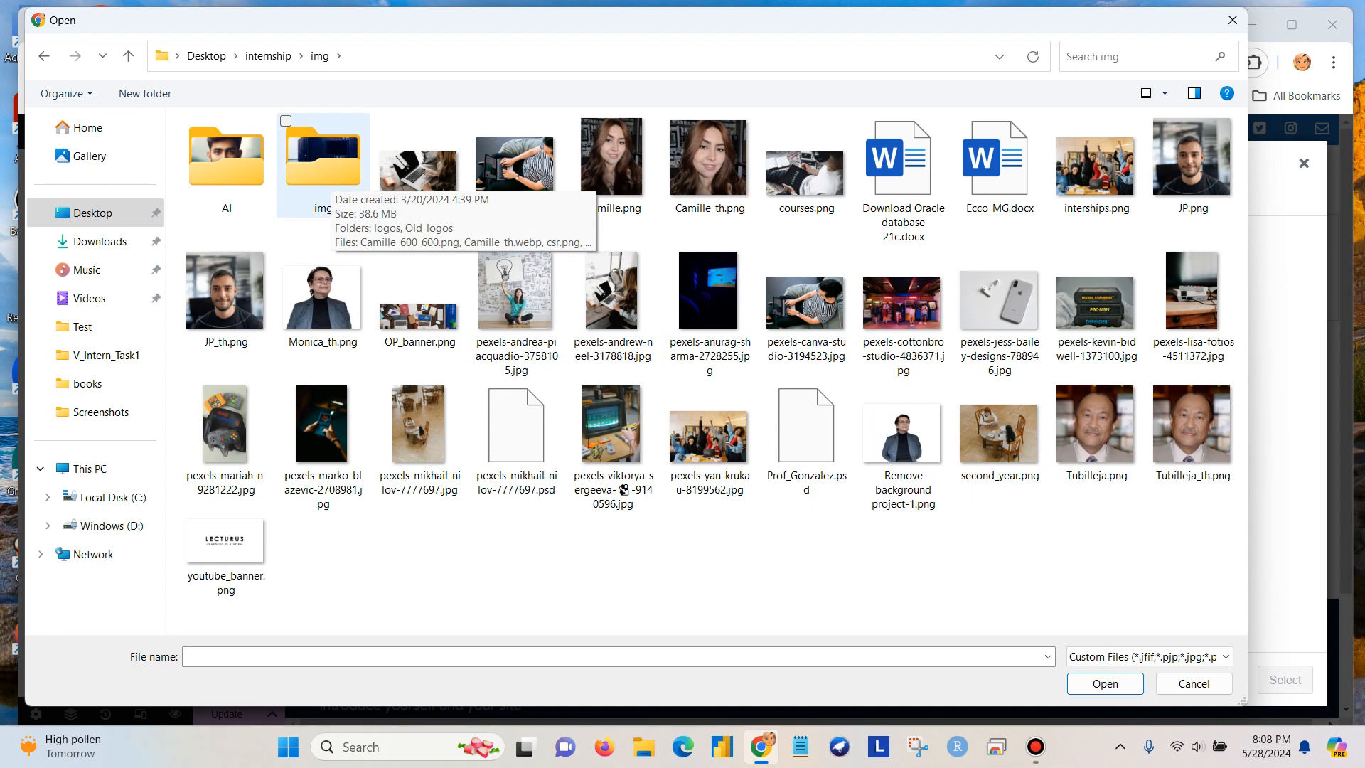
{"action": "double_click", "coordinate": [332, 177]}
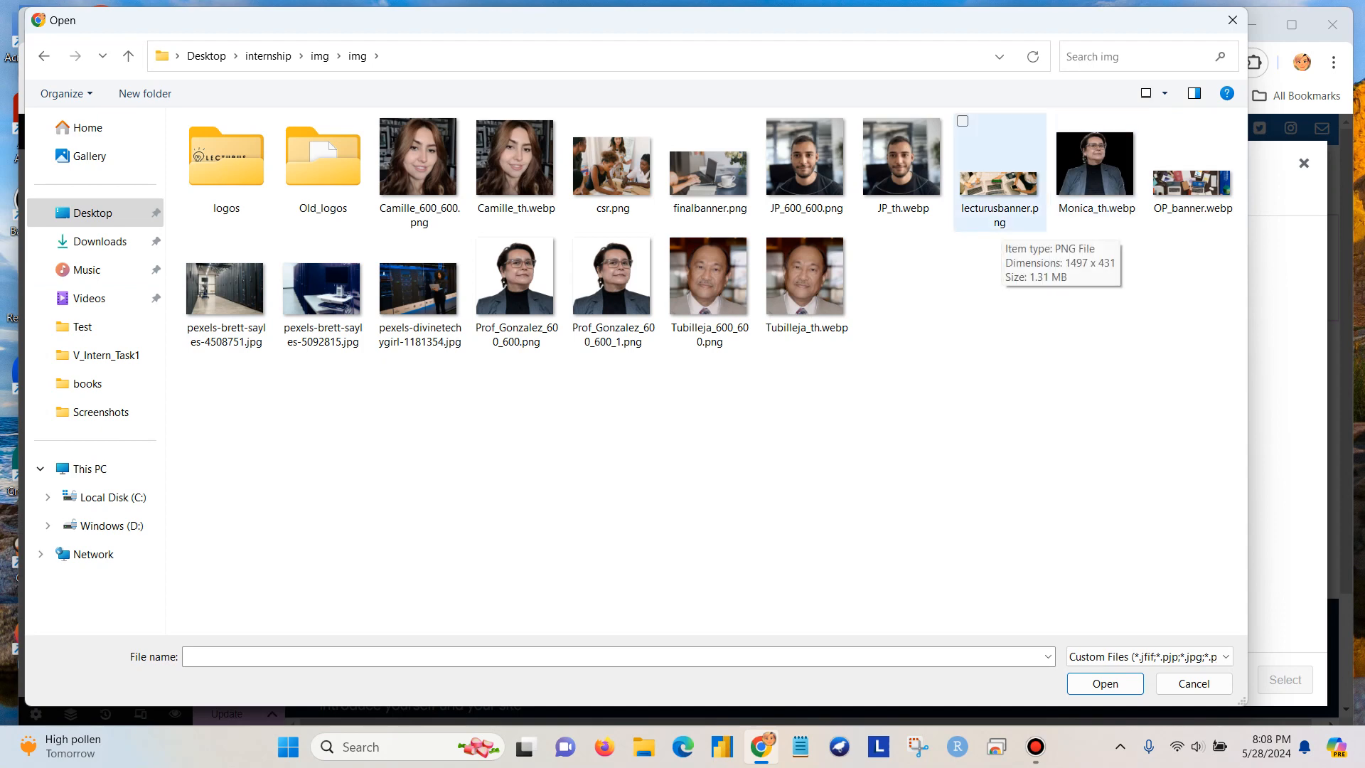
{"action": "left_click", "coordinate": [1001, 213]}
{"action": "left_click", "coordinate": [1106, 684]}
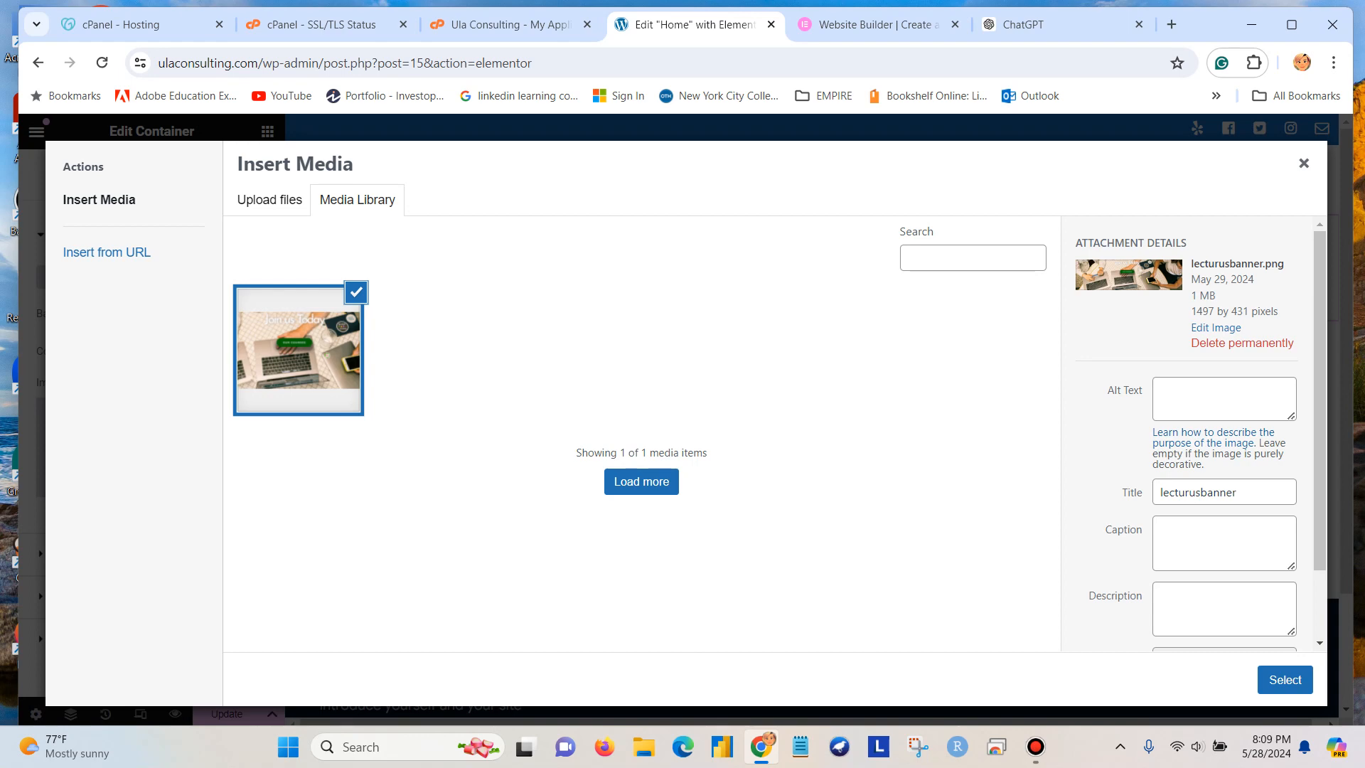
Step: Start another image upload and browse the internship Courses folder, including Design, HTML_CSS_JS and SSIS_course, for a banner picture
{"action": "left_click", "coordinate": [269, 200]}
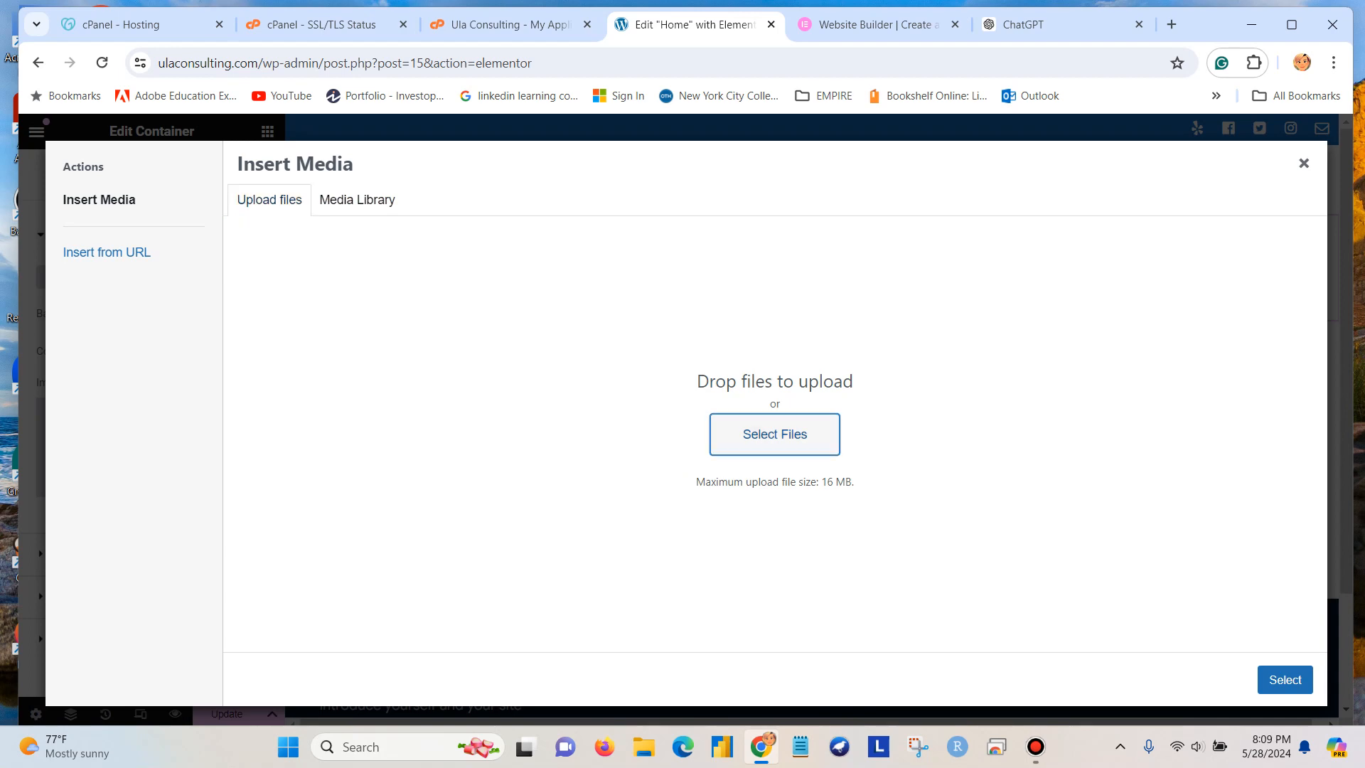
{"action": "left_click", "coordinate": [775, 435]}
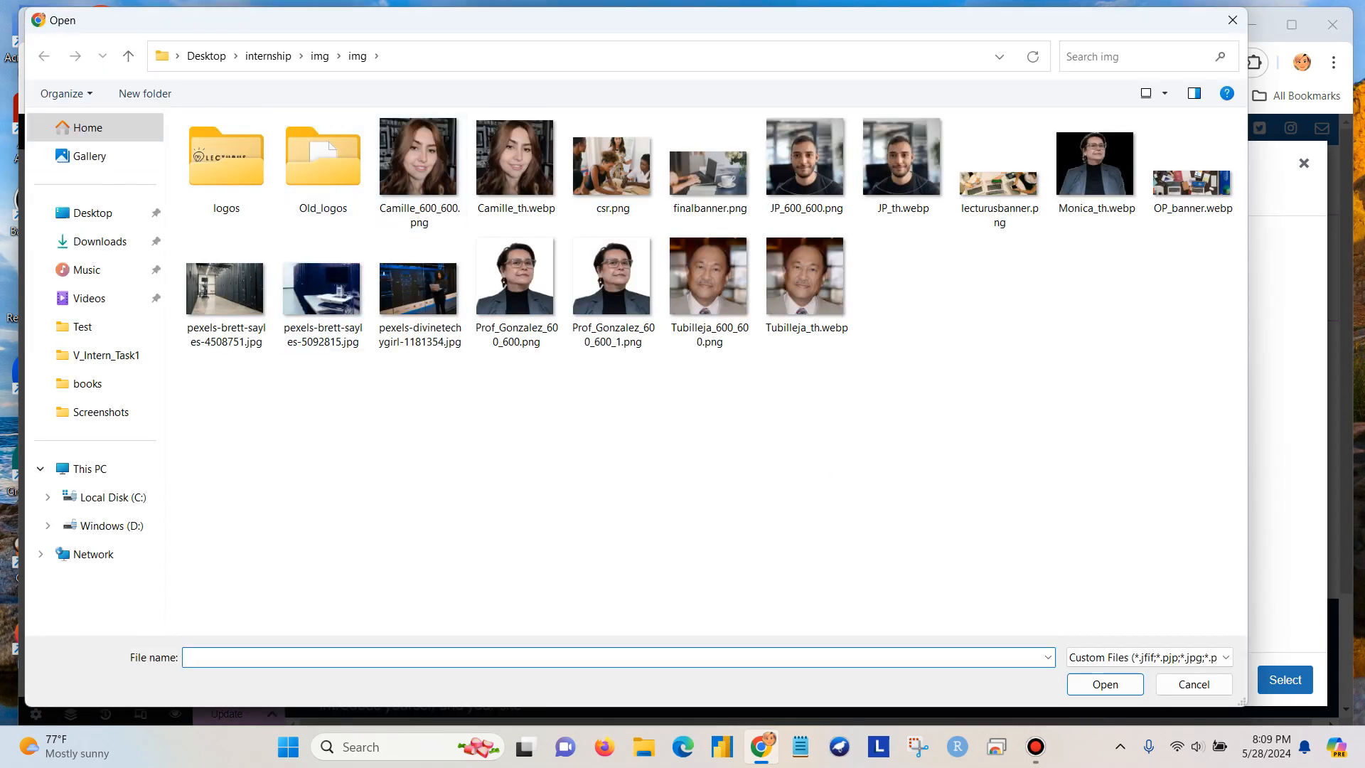
{"action": "left_click", "coordinate": [268, 55]}
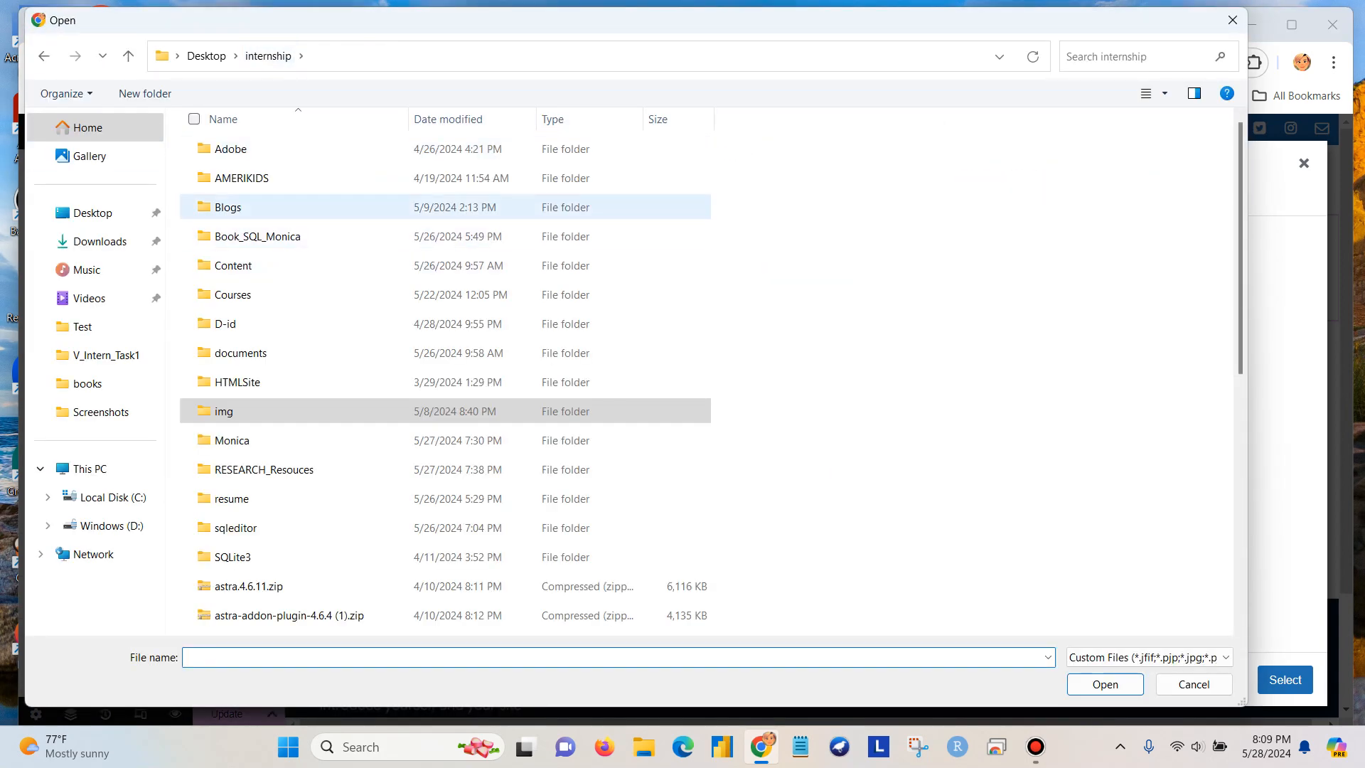
{"action": "left_click", "coordinate": [233, 294]}
{"action": "double_click", "coordinate": [233, 294]}
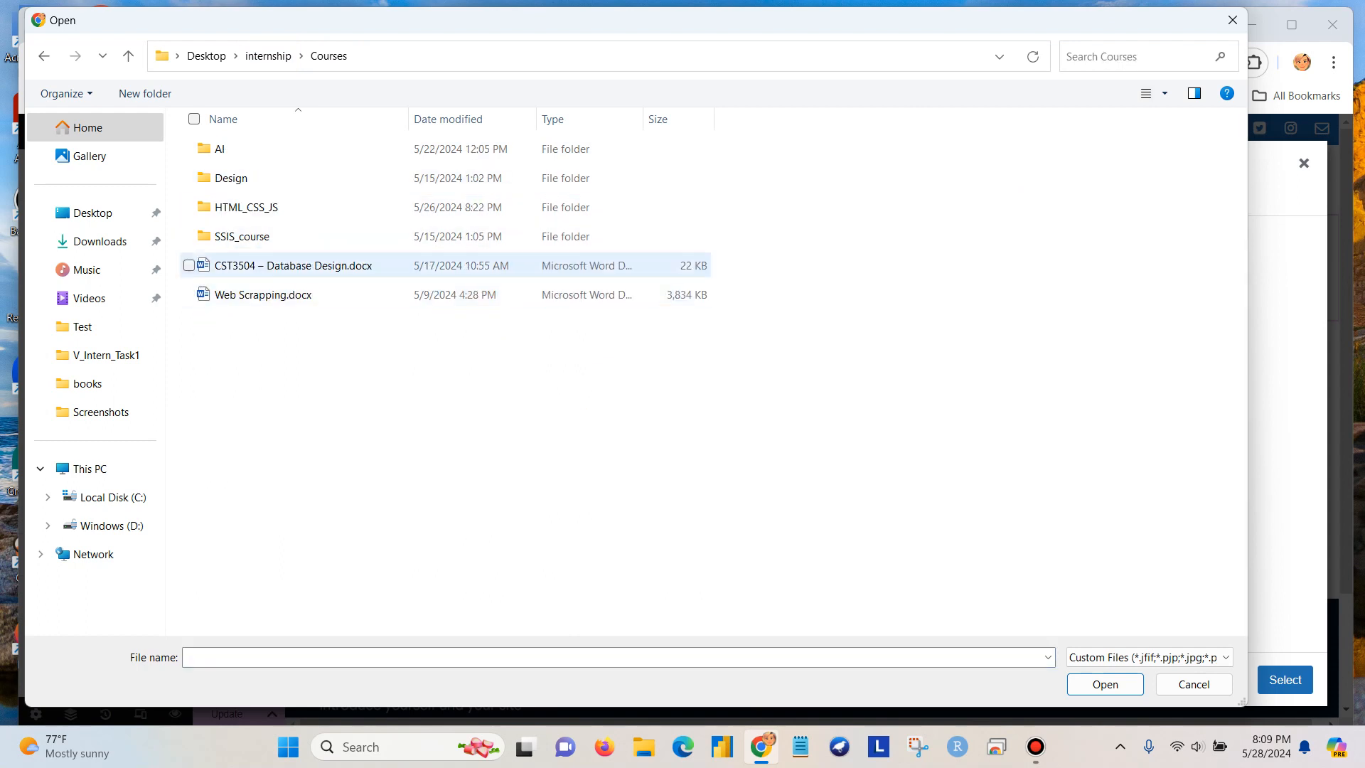
{"action": "double_click", "coordinate": [226, 177]}
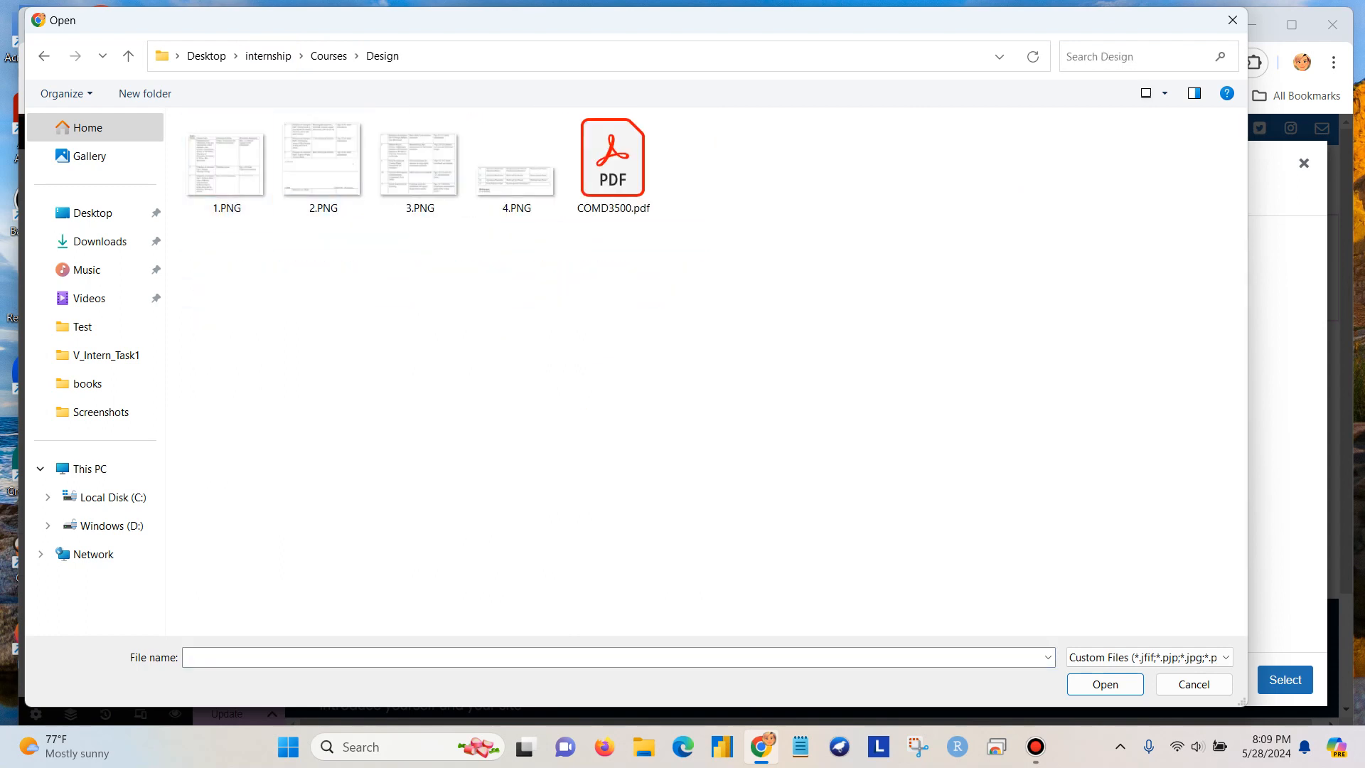
{"action": "left_click", "coordinate": [329, 56]}
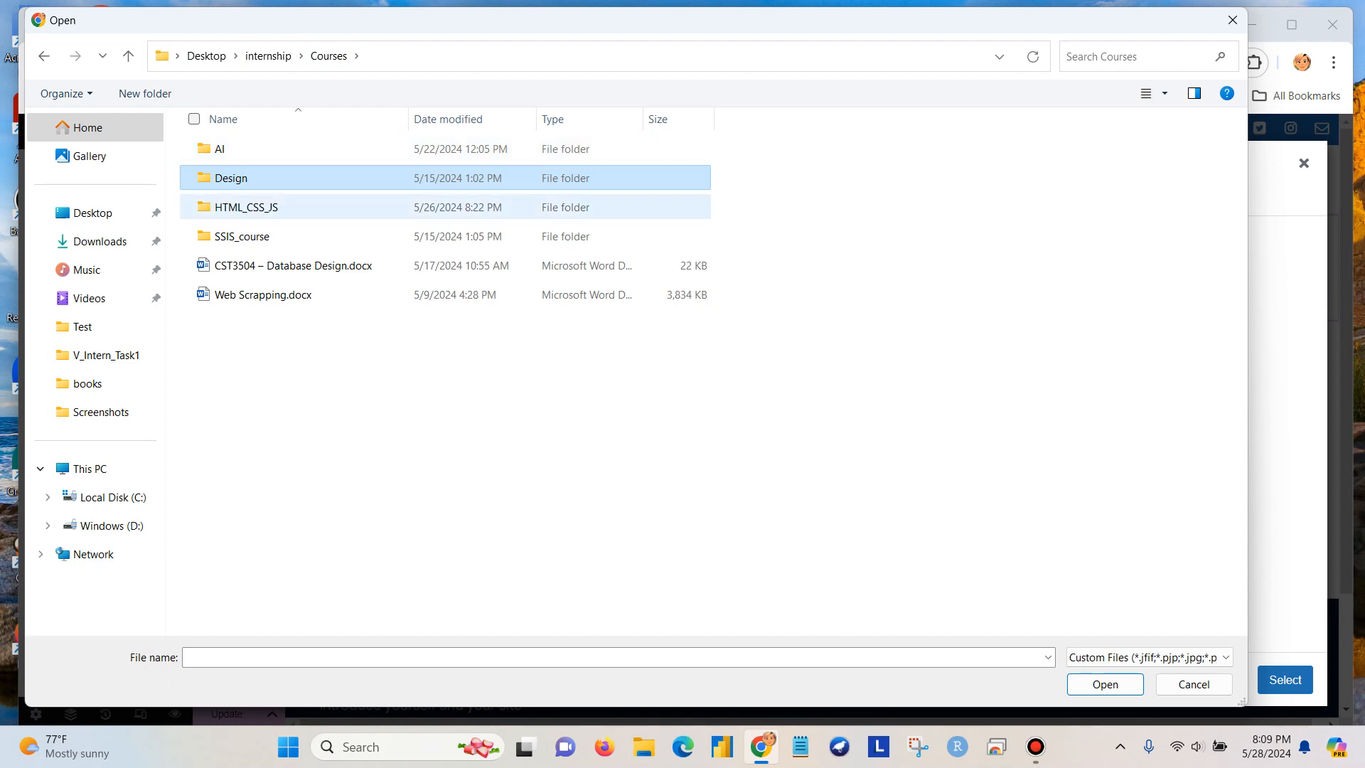
{"action": "double_click", "coordinate": [246, 207]}
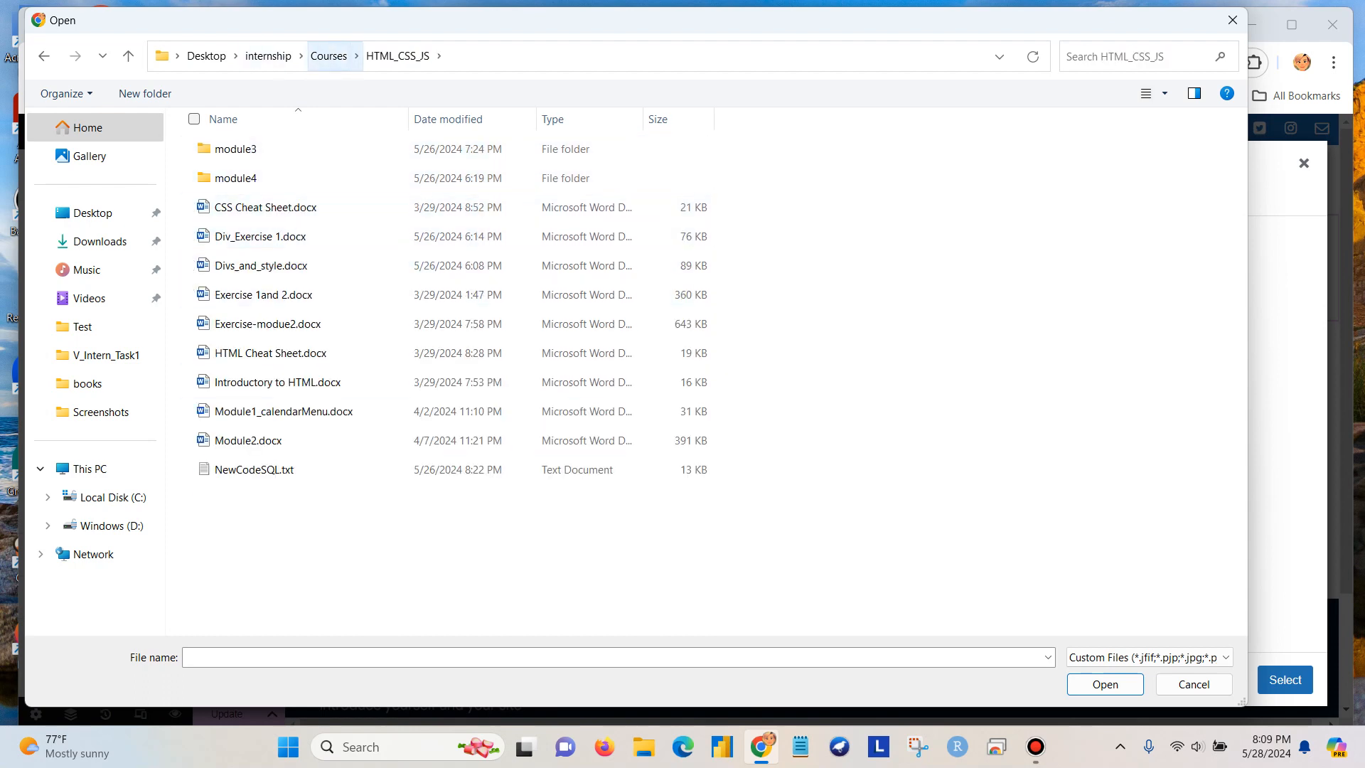
{"action": "left_click", "coordinate": [328, 55]}
{"action": "double_click", "coordinate": [245, 235]}
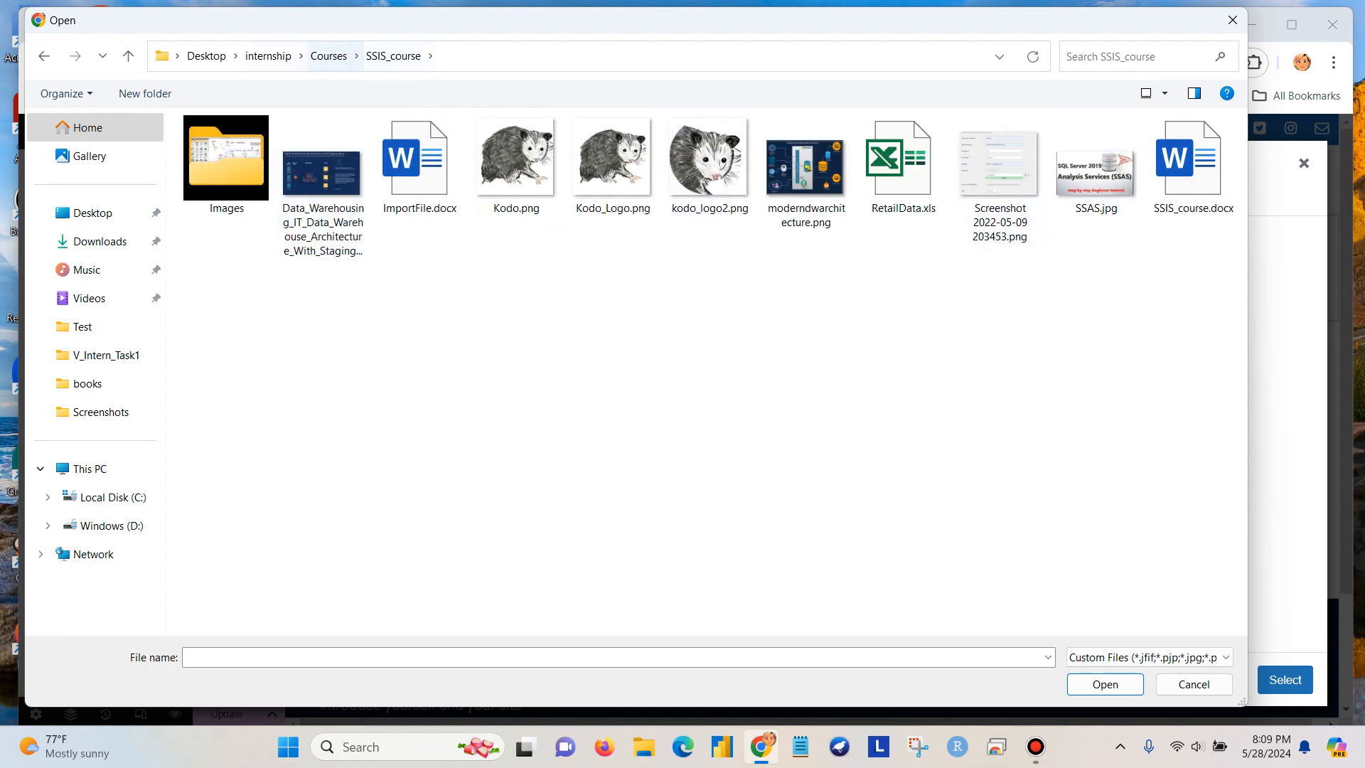
{"action": "left_click", "coordinate": [268, 56]}
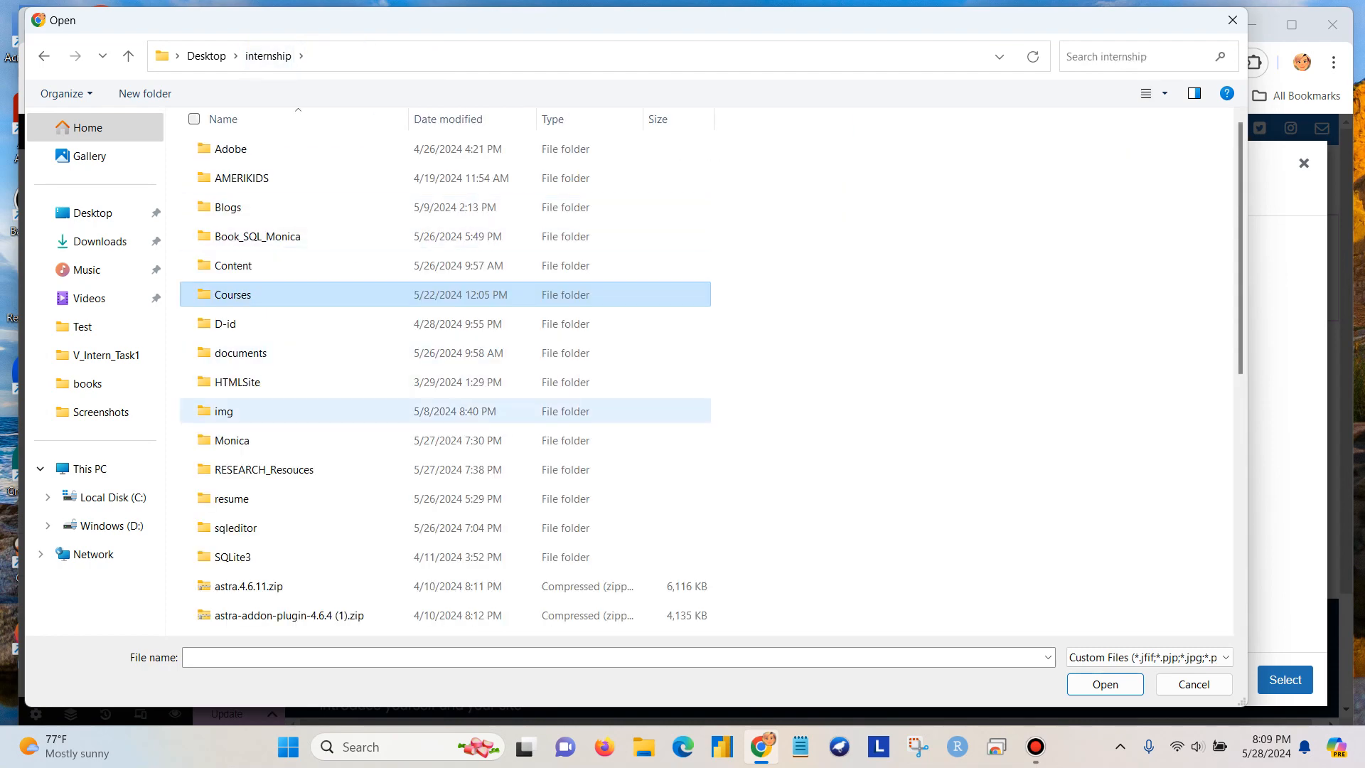
Step: Upload OP_banner.webp from the internship/img/img folder to the media library
{"action": "double_click", "coordinate": [224, 411]}
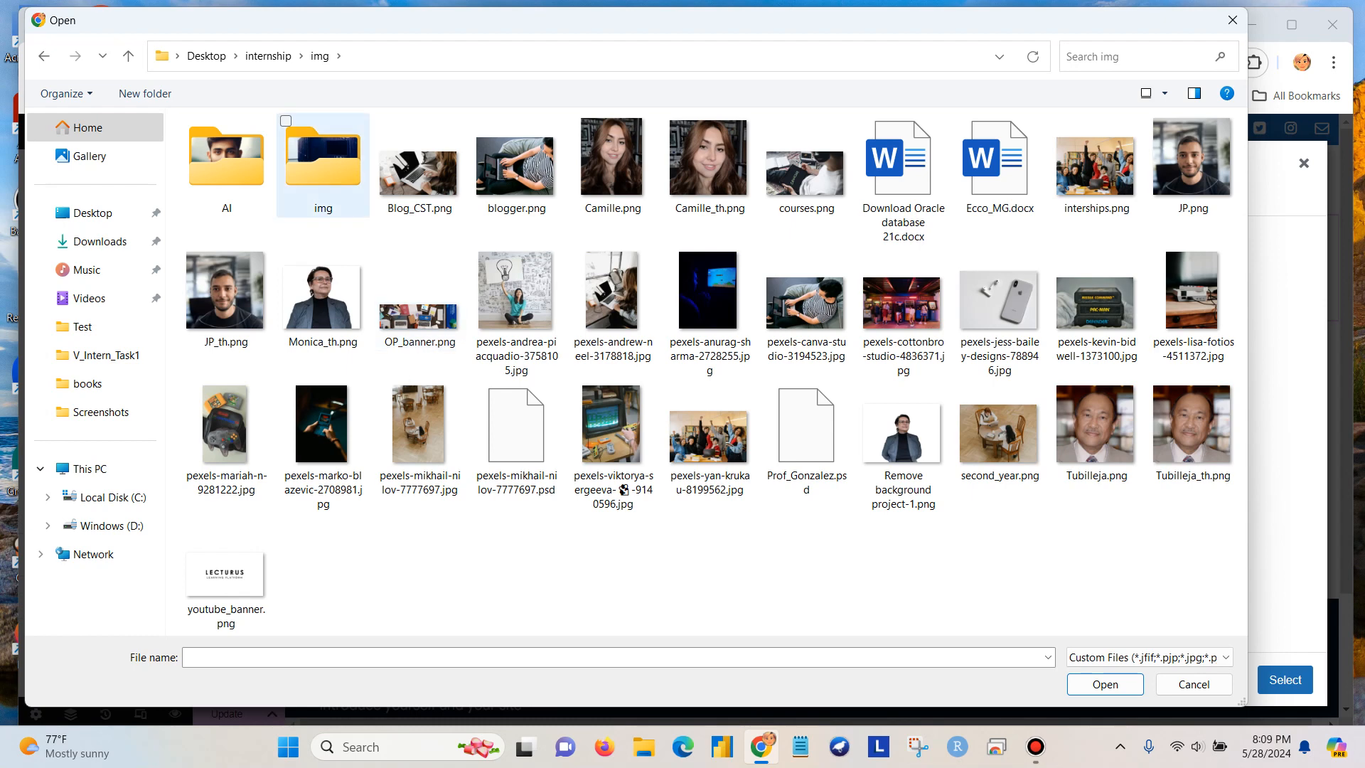
{"action": "double_click", "coordinate": [323, 158]}
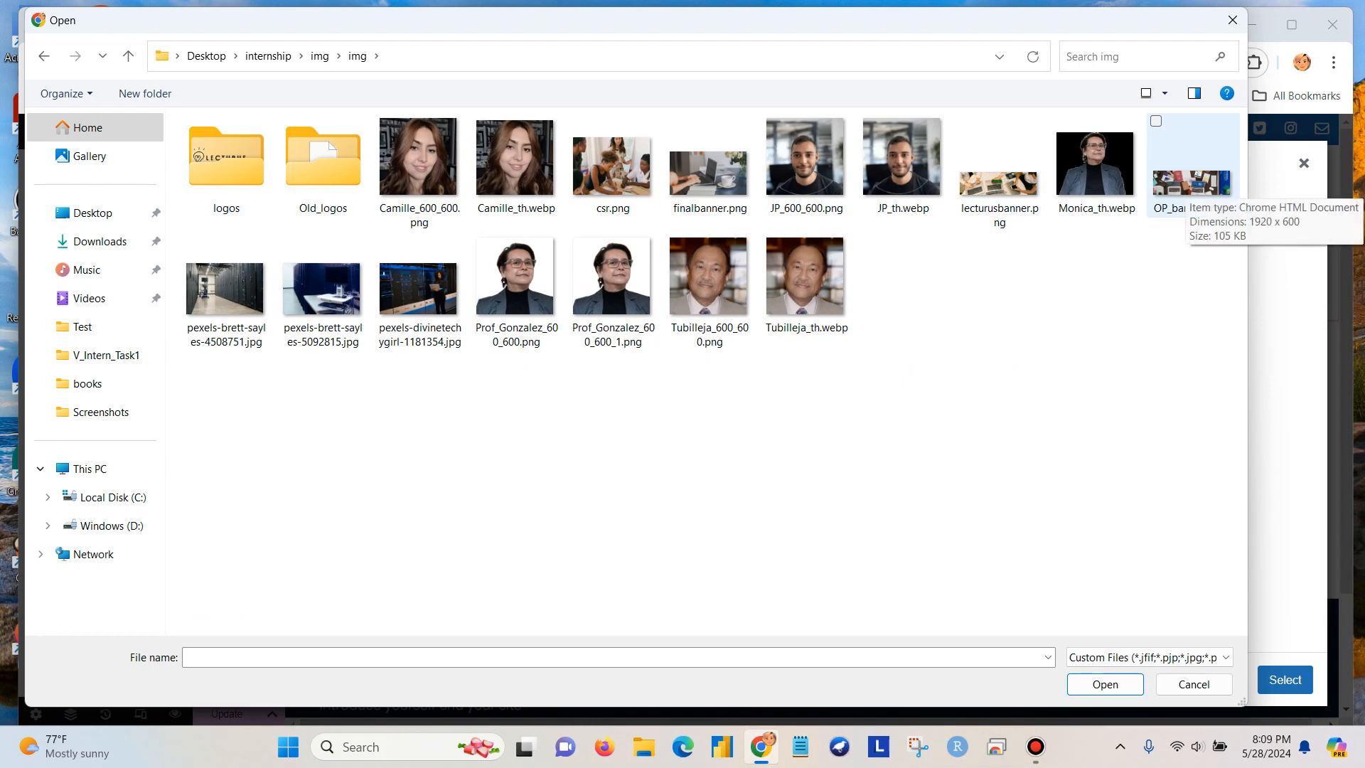
{"action": "left_click", "coordinate": [1187, 185]}
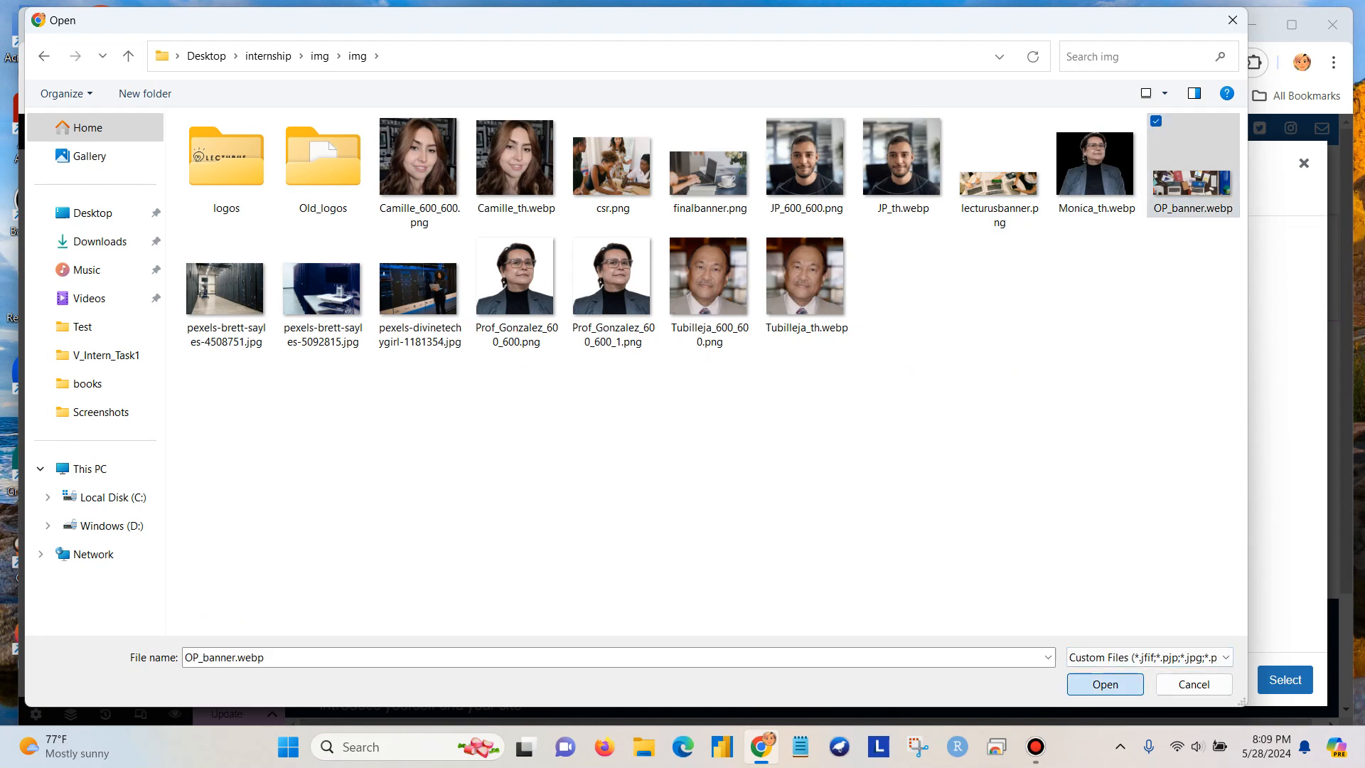
{"action": "left_click", "coordinate": [1105, 684]}
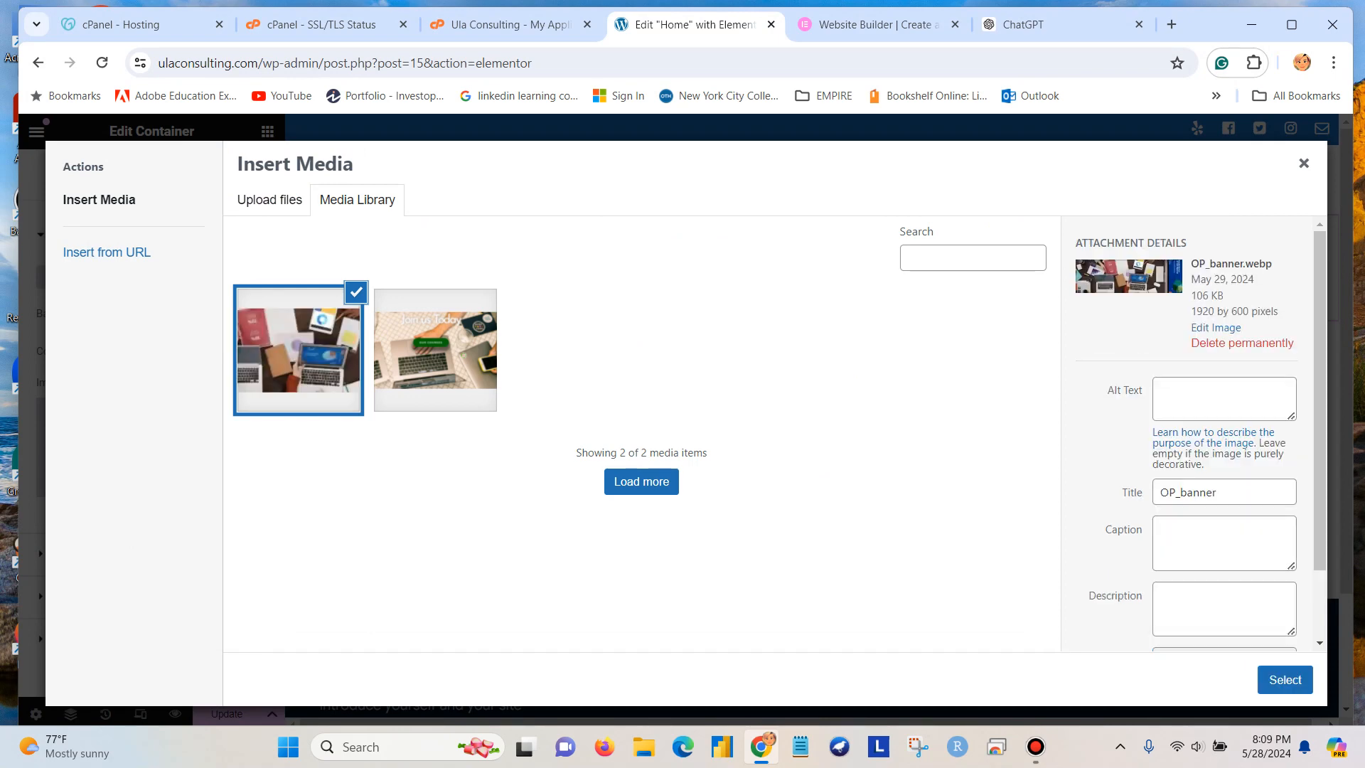
Step: Give OP_banner.webp the alt text "Ula consulting Banner" and use it as the container's background image
{"action": "left_click", "coordinate": [1224, 398]}
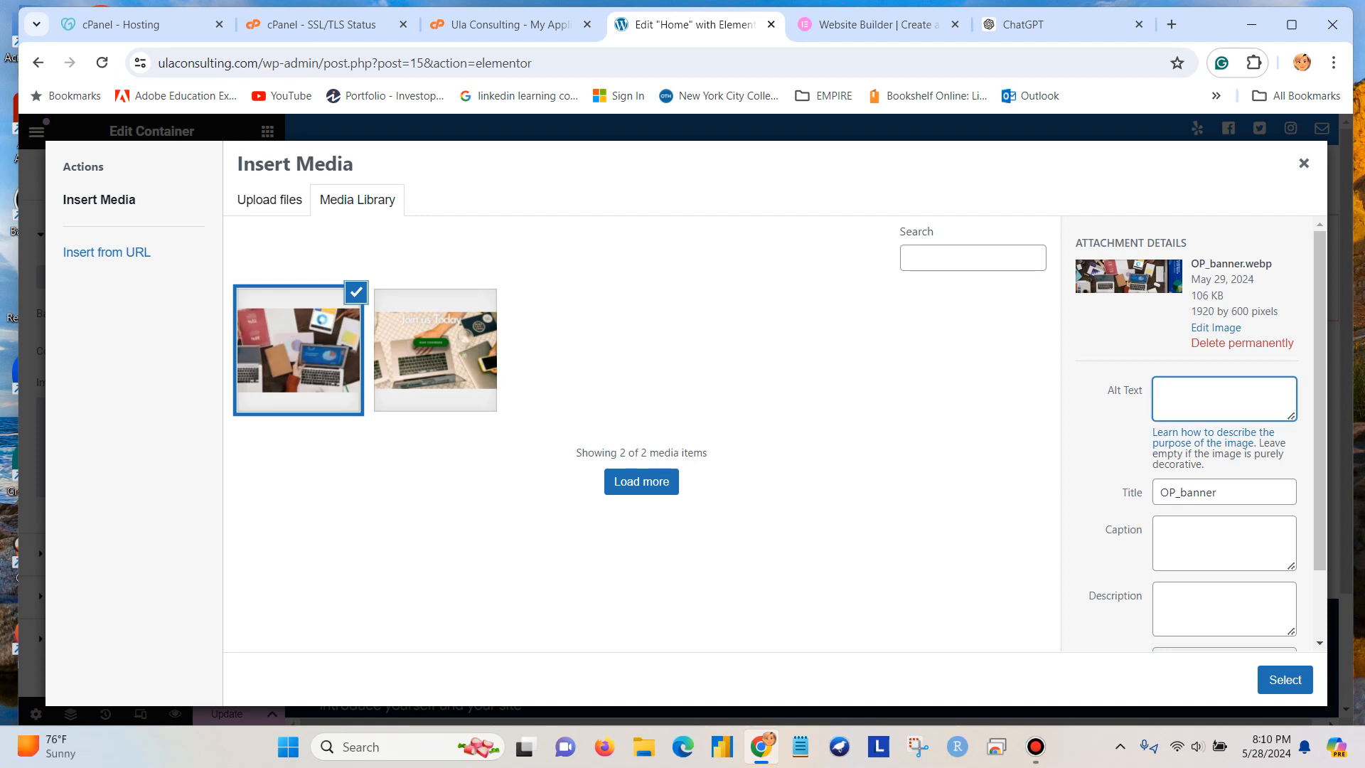
{"action": "type", "text": "Ula cosulting Banner"}
{"action": "left_click", "coordinate": [1192, 391]}
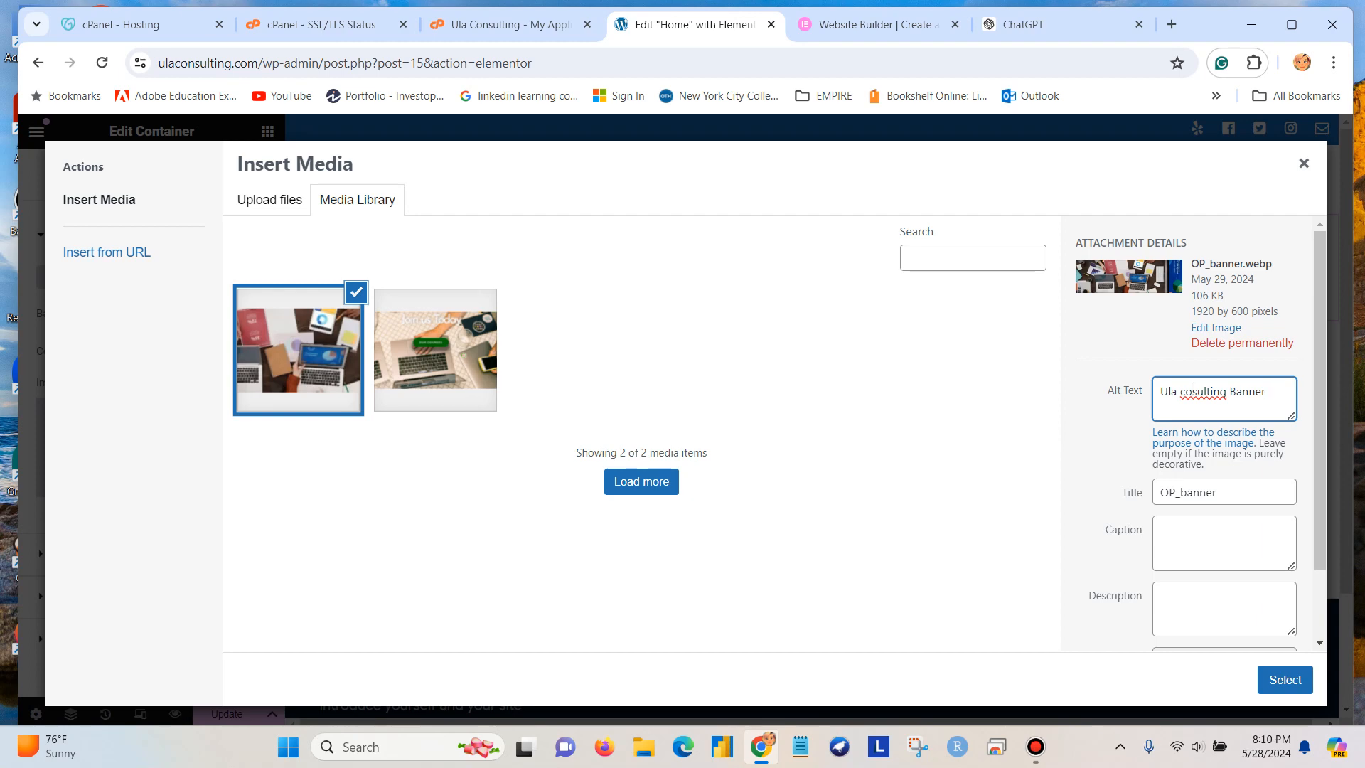
{"action": "type", "text": "n"}
{"action": "scroll", "coordinate": [1200, 306], "scroll_direction": "down", "scroll_amount": 1}
{"action": "scroll", "coordinate": [1199, 391], "scroll_direction": "up", "scroll_amount": 1}
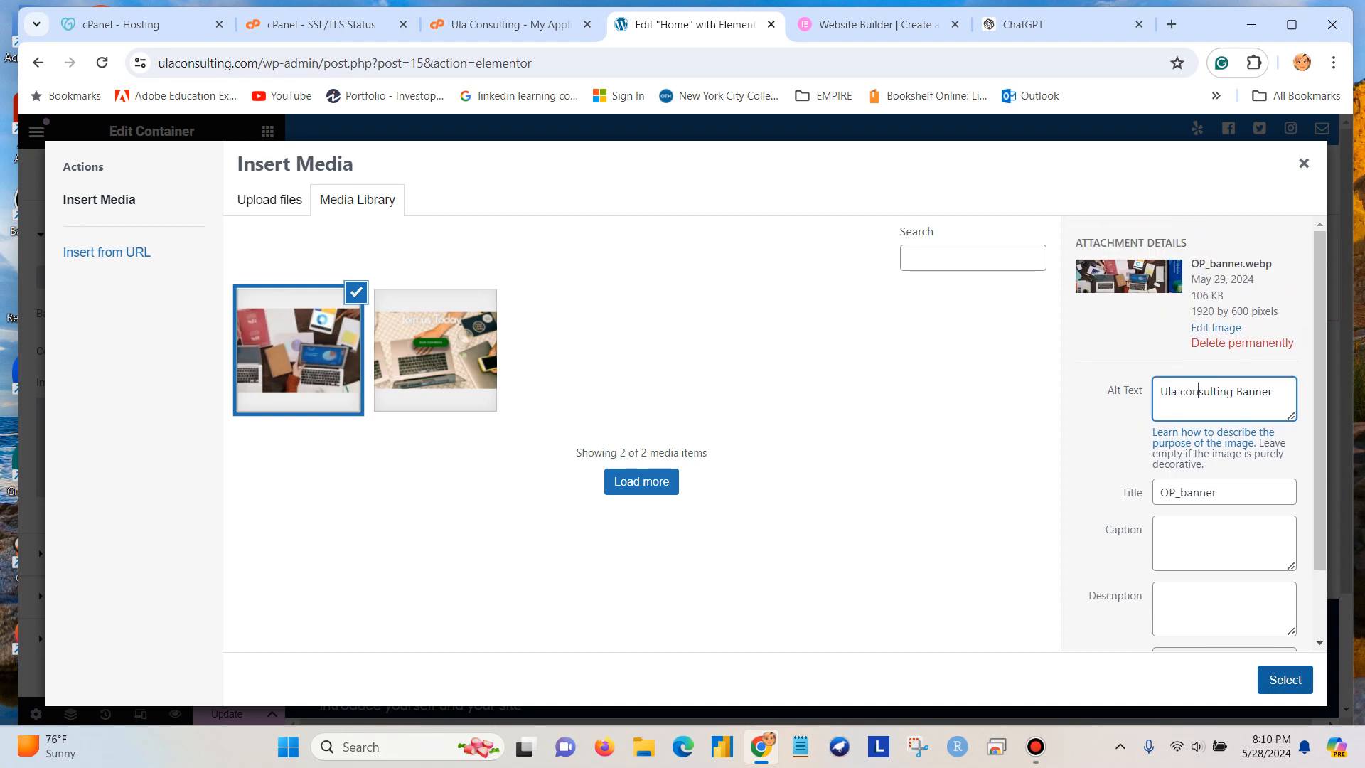
{"action": "left_click", "coordinate": [1286, 680]}
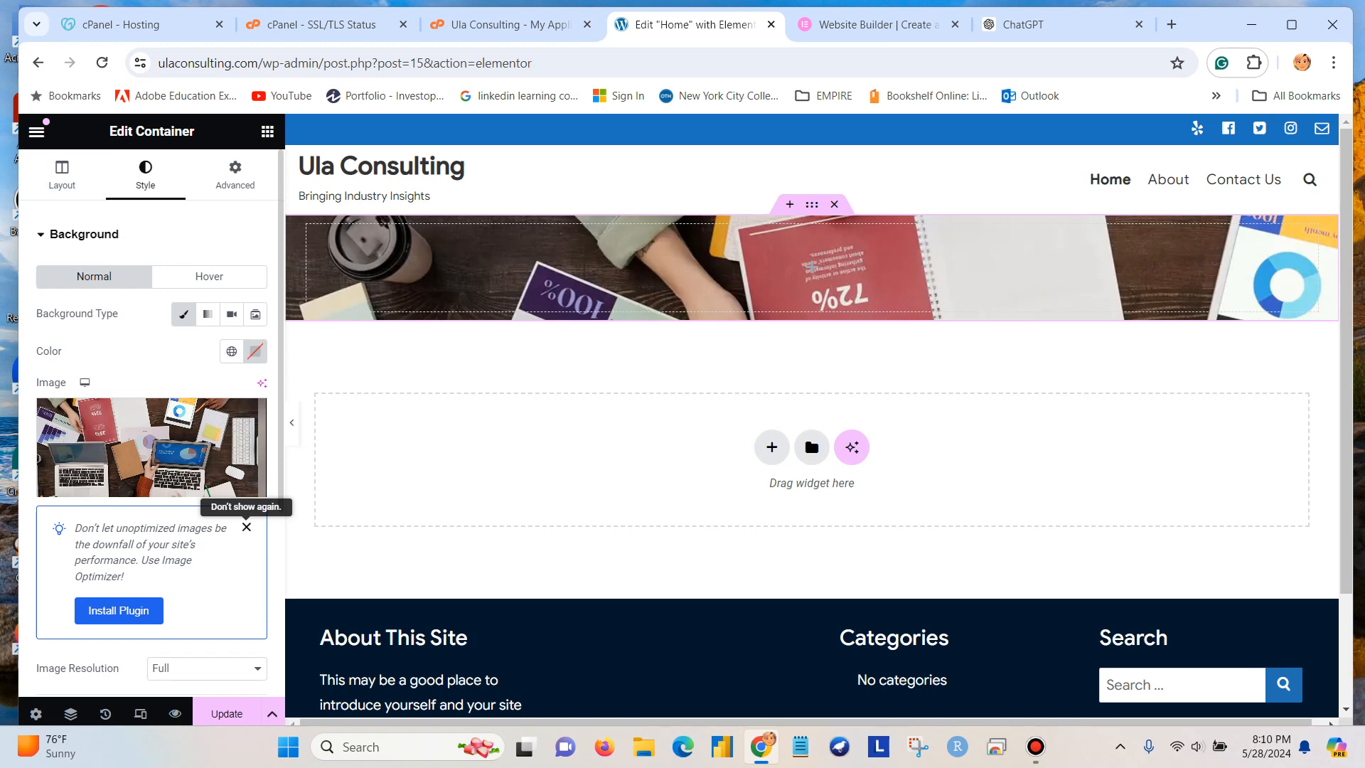
Step: Dismiss the Image Optimizer notice, set the background image's display size to Auto and update the page
{"action": "left_click", "coordinate": [247, 527]}
{"action": "scroll", "coordinate": [151, 427], "scroll_direction": "down", "scroll_amount": 3}
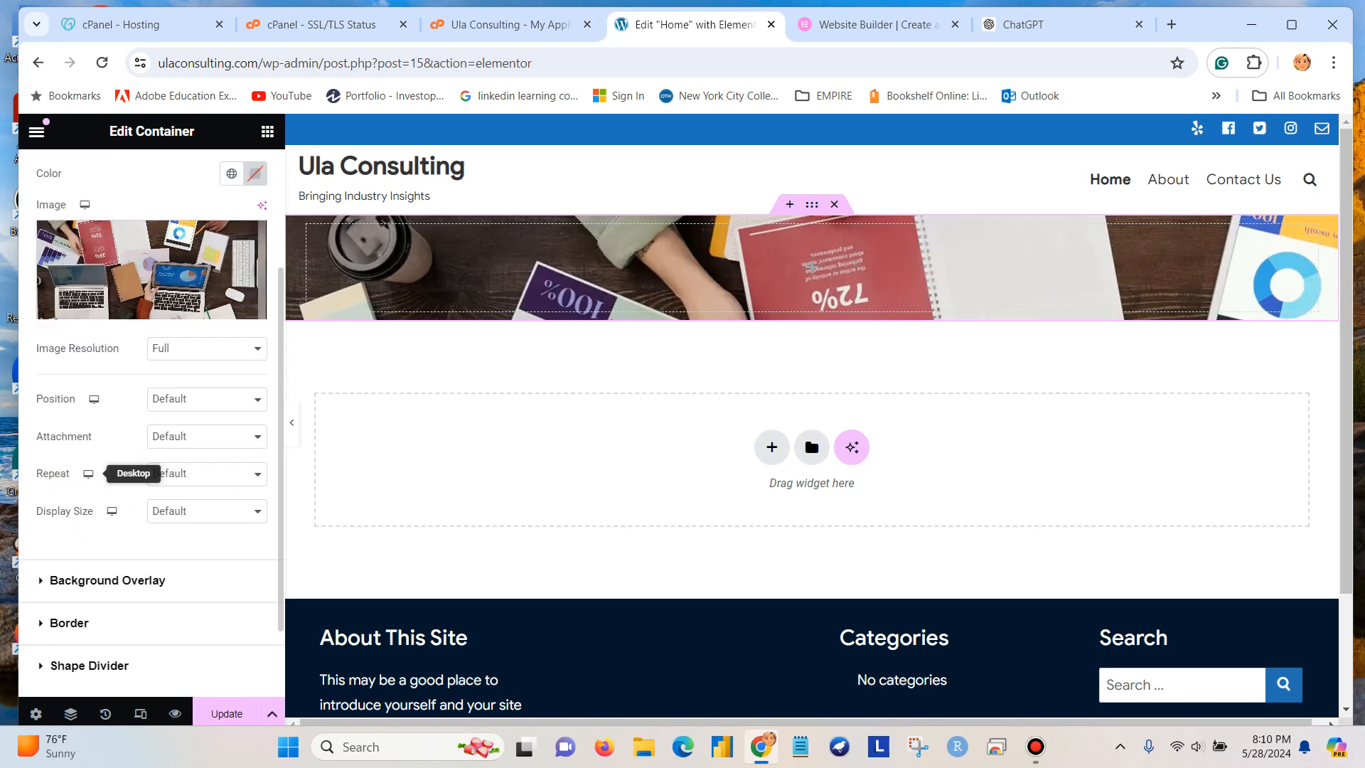
{"action": "left_click", "coordinate": [206, 511]}
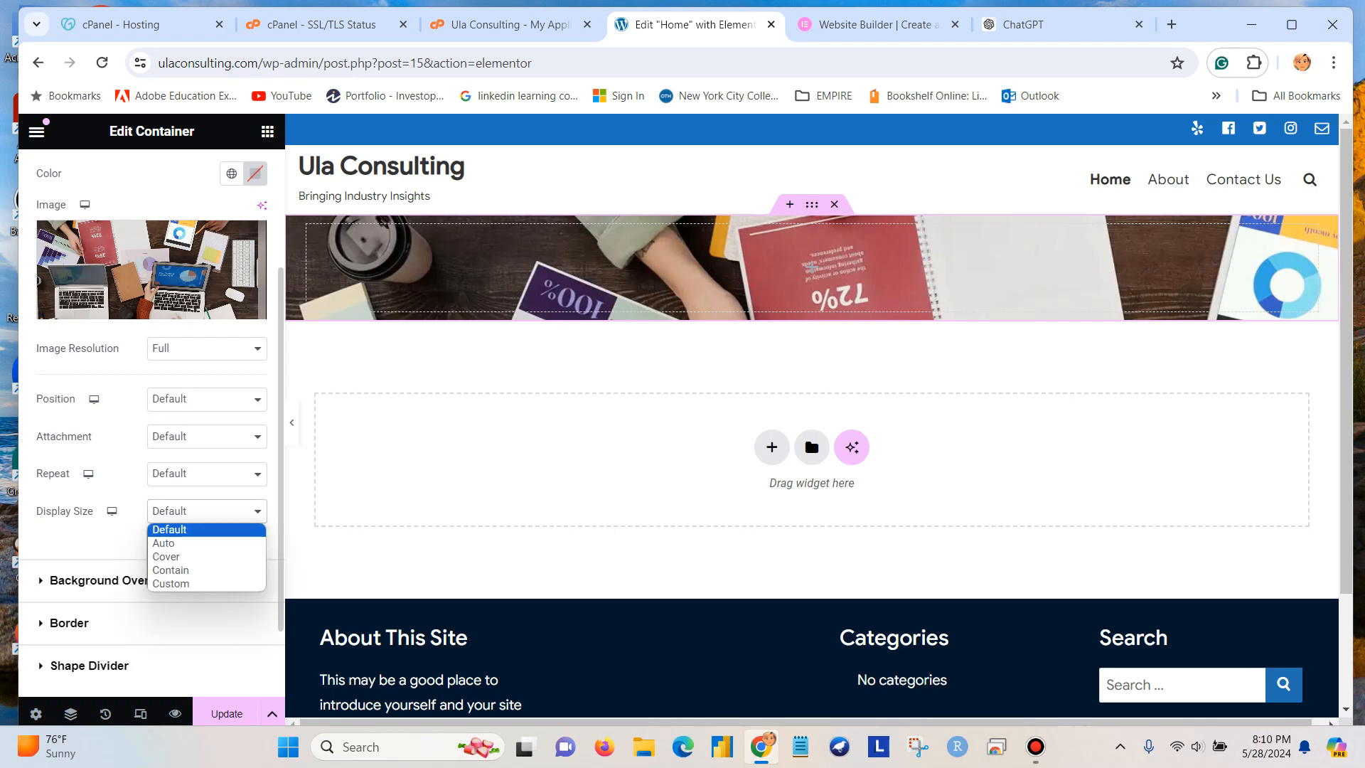
{"action": "left_click", "coordinate": [164, 543]}
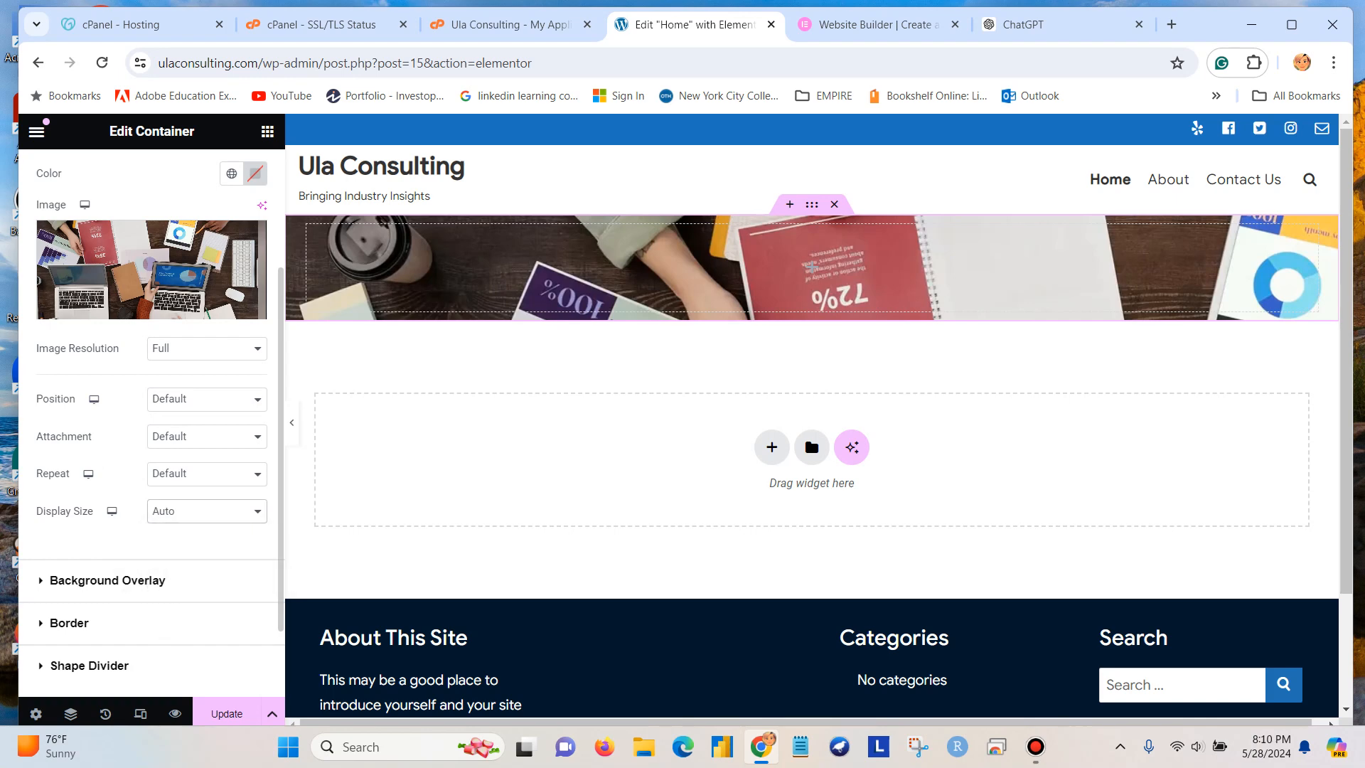
{"action": "left_click", "coordinate": [227, 713]}
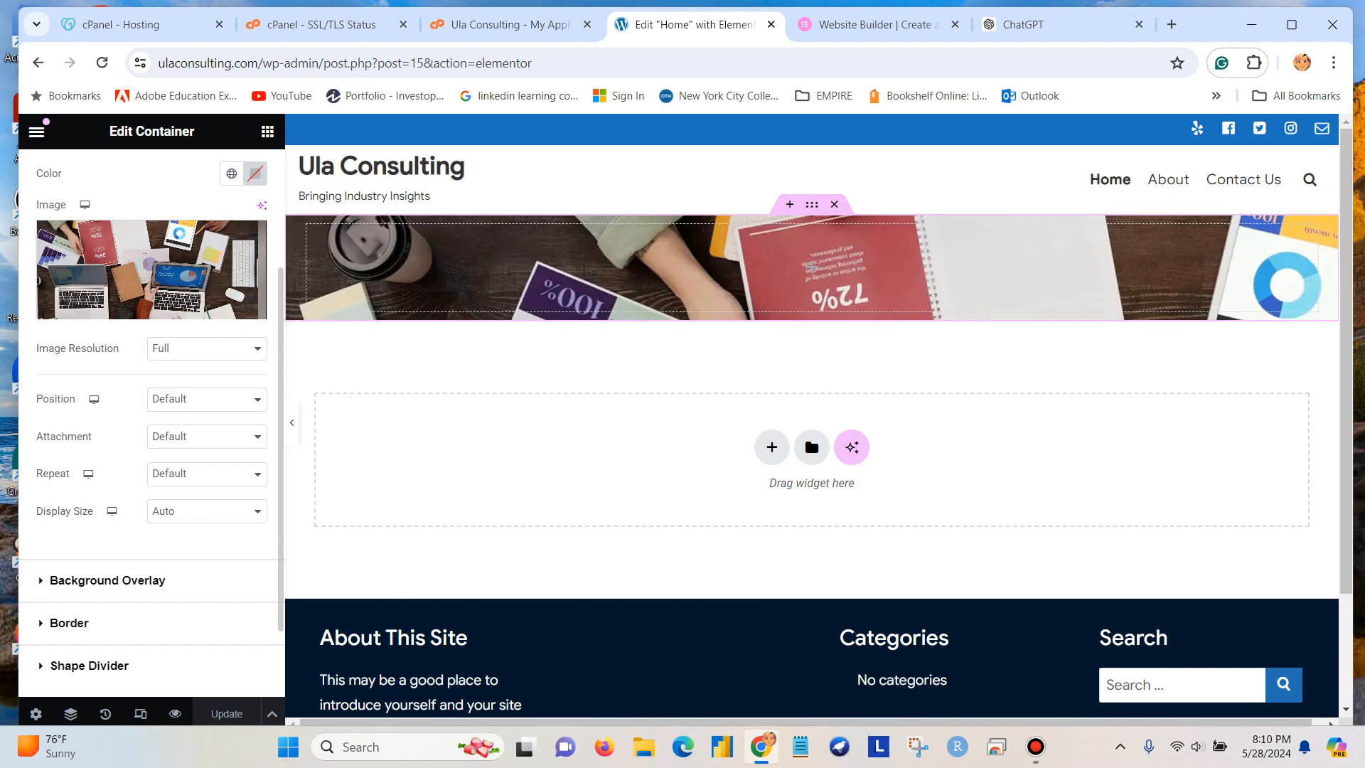
Step: Try a minimum height of 500 px for the banner container, replace it with 400 px and save the page
{"action": "scroll", "coordinate": [152, 423], "scroll_direction": "up", "scroll_amount": 3}
{"action": "left_click", "coordinate": [62, 174]}
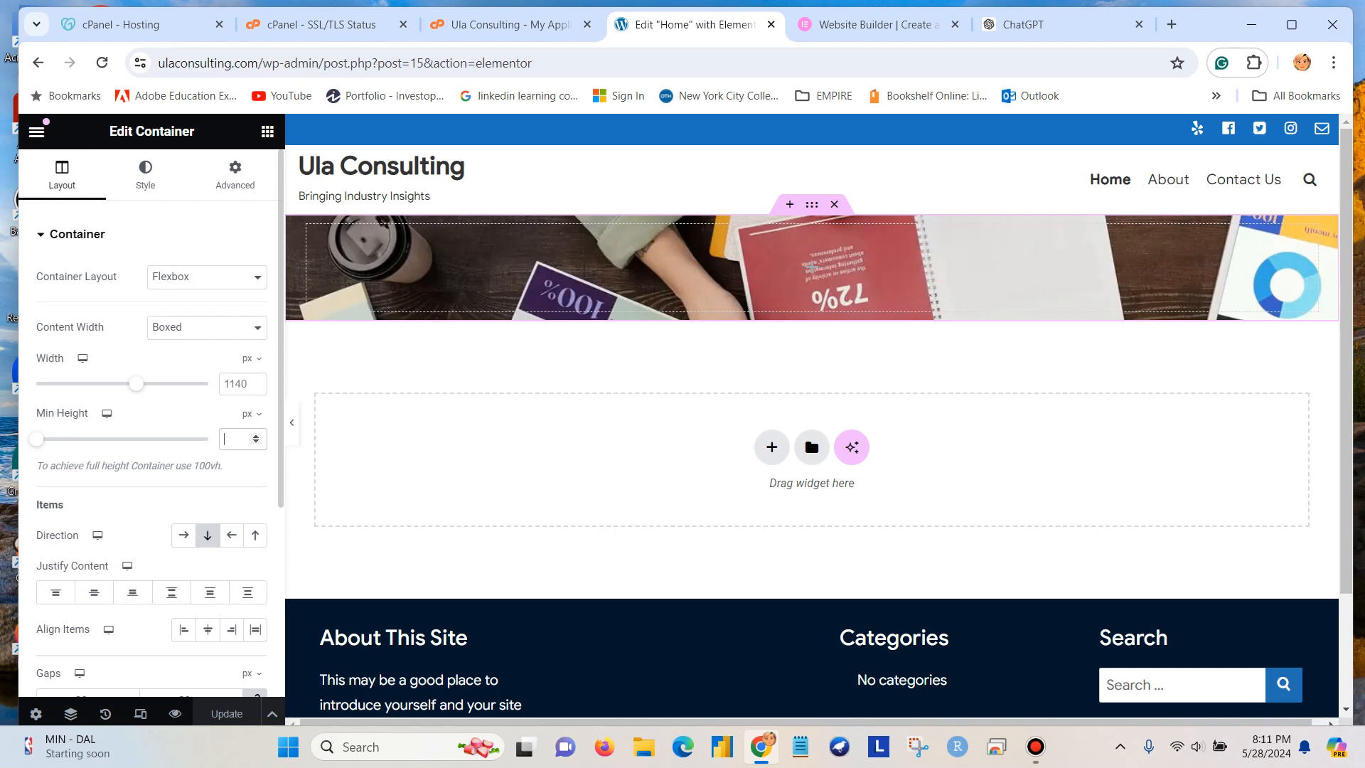
{"action": "type", "text": "500"}
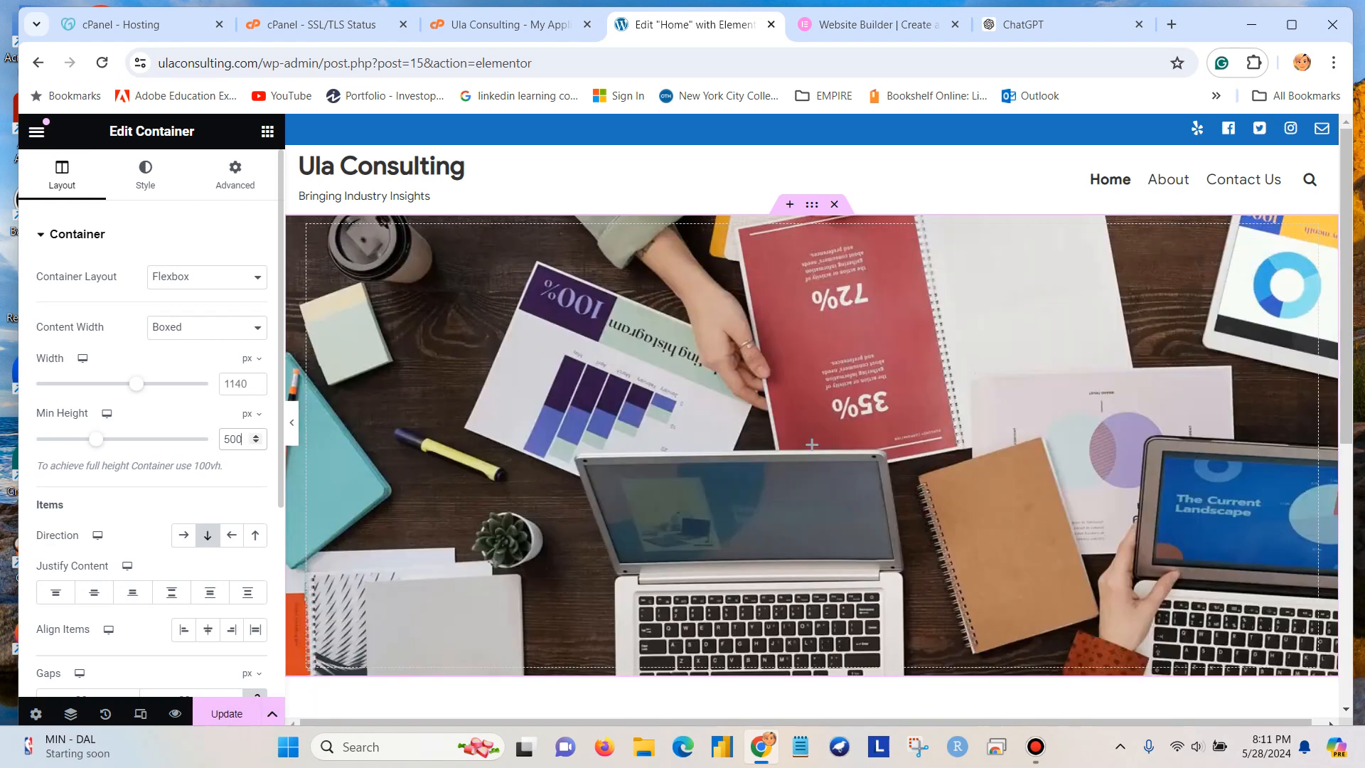
{"action": "key", "text": "BackSpace"}
{"action": "key", "text": "BackSpace"}
{"action": "key", "text": "BackSpace"}
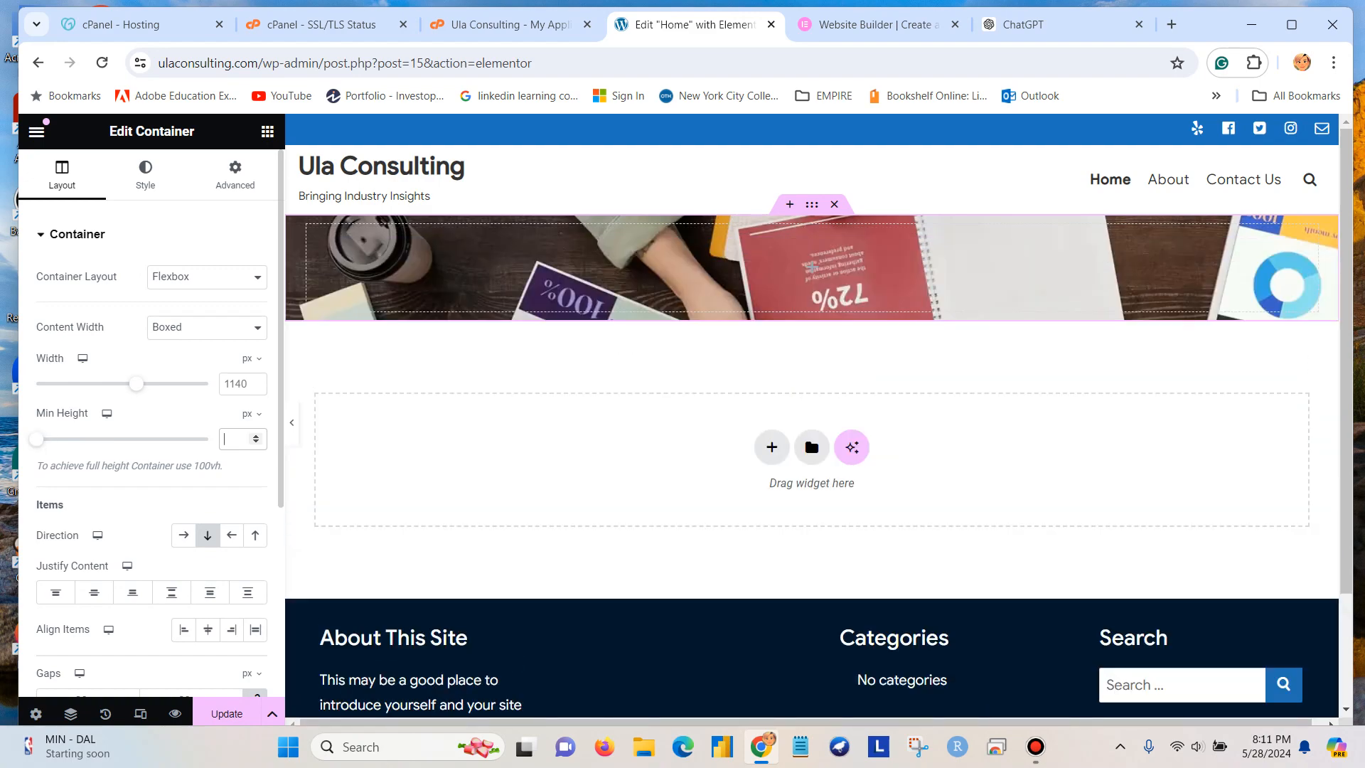
{"action": "type", "text": "400"}
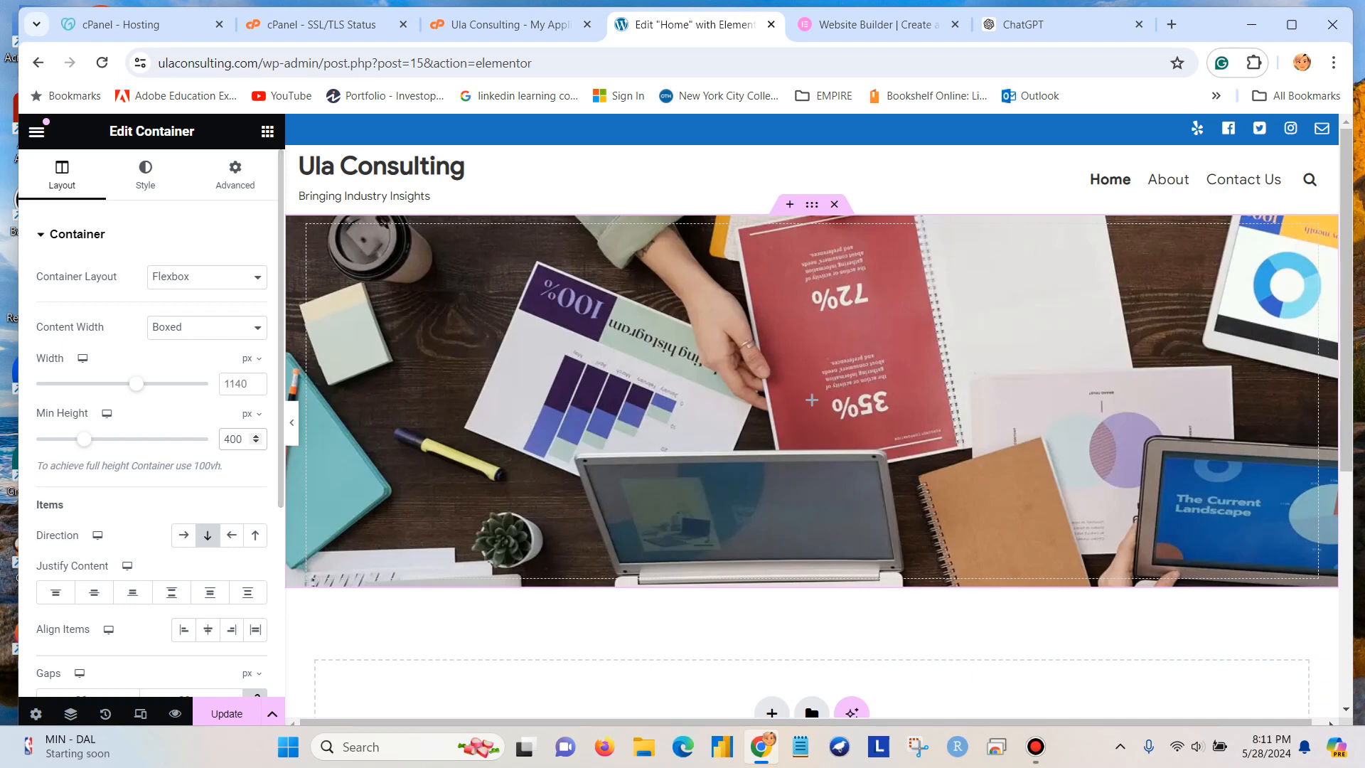
{"action": "key", "text": "ctrl+s"}
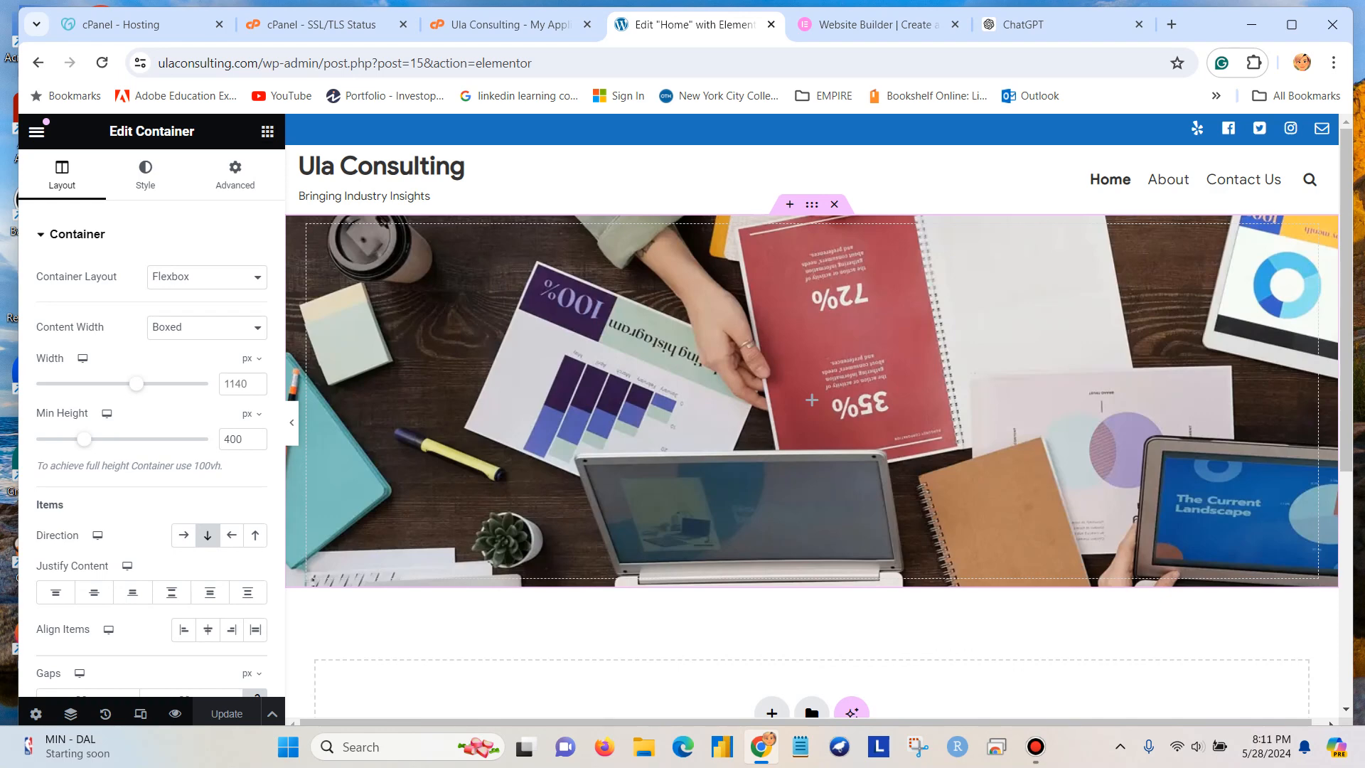
Step: Add a Heading widget inside the banner container
{"action": "left_click", "coordinate": [267, 131]}
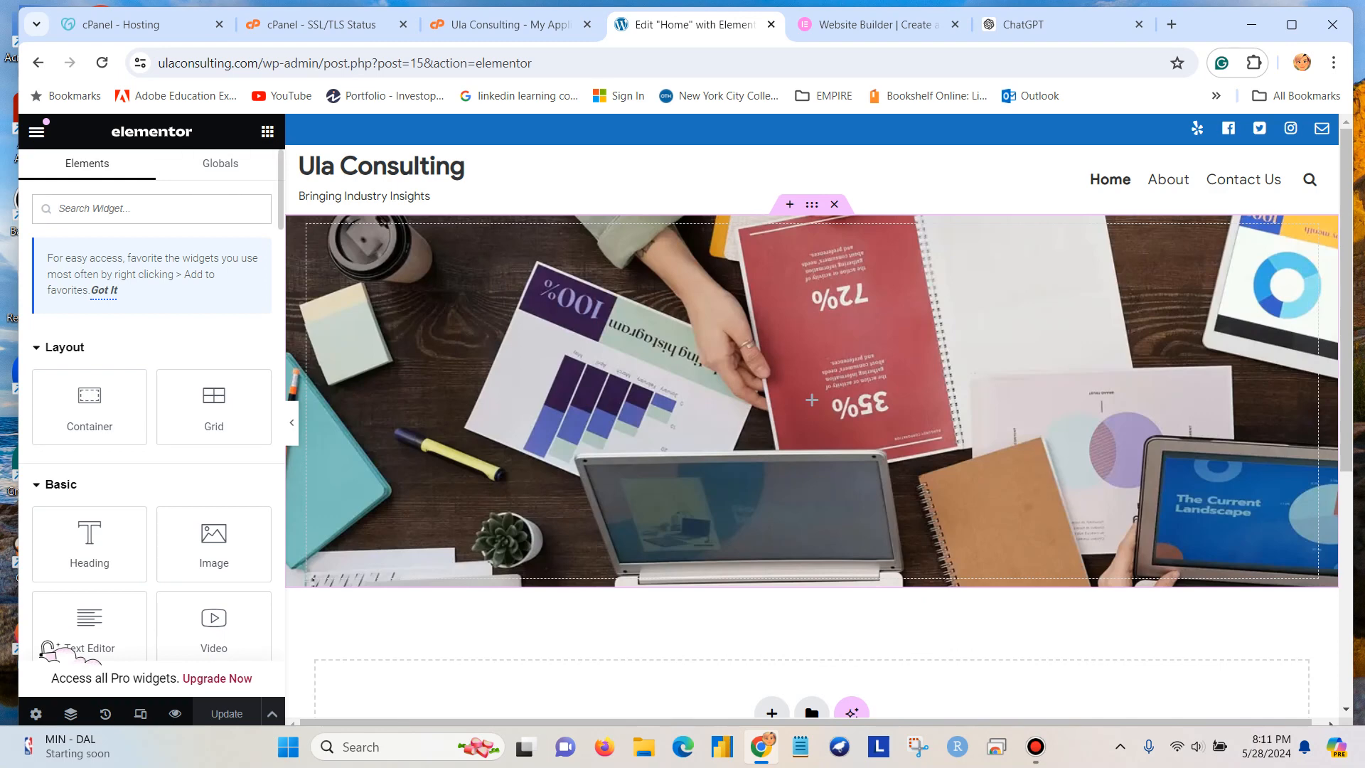
{"action": "scroll", "coordinate": [213, 409], "scroll_direction": "down", "scroll_amount": 1}
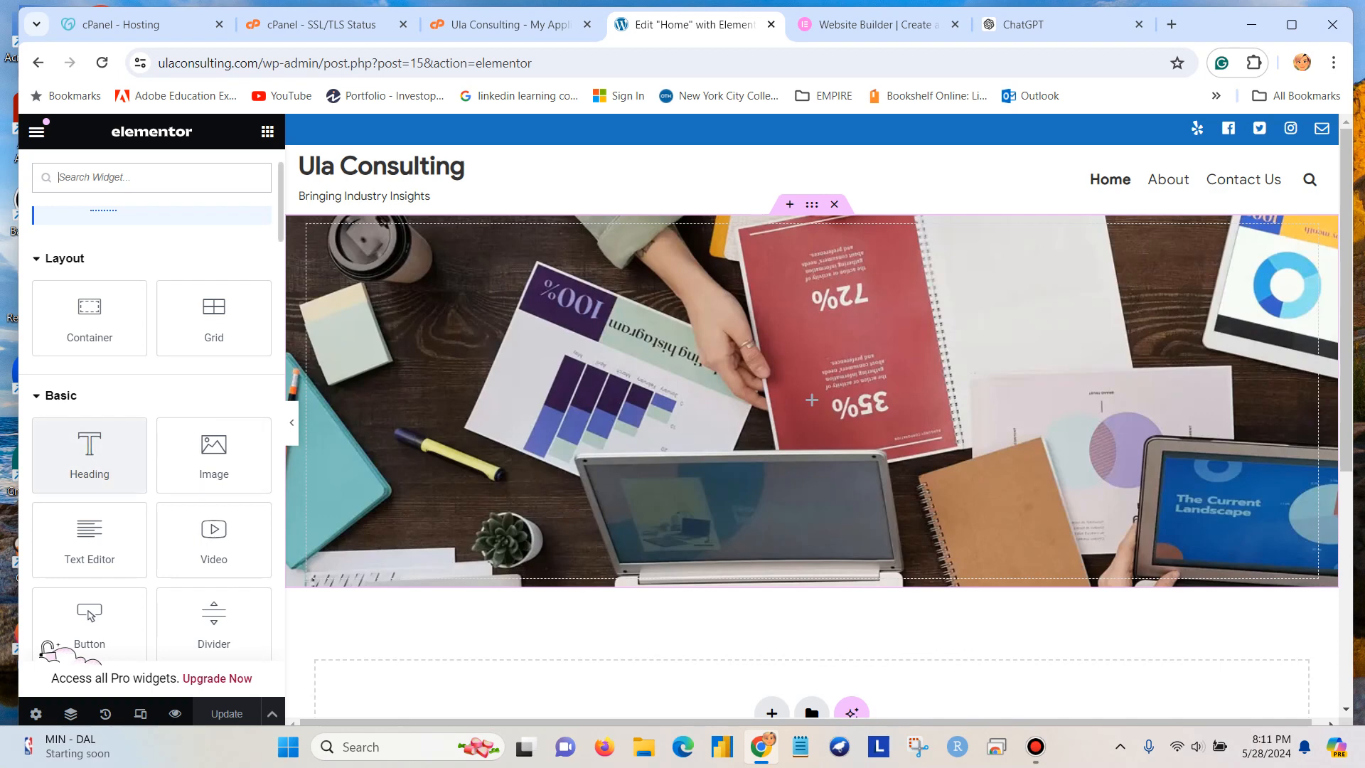
{"action": "left_click_drag", "start_coordinate": [90, 455], "coordinate": [853, 390]}
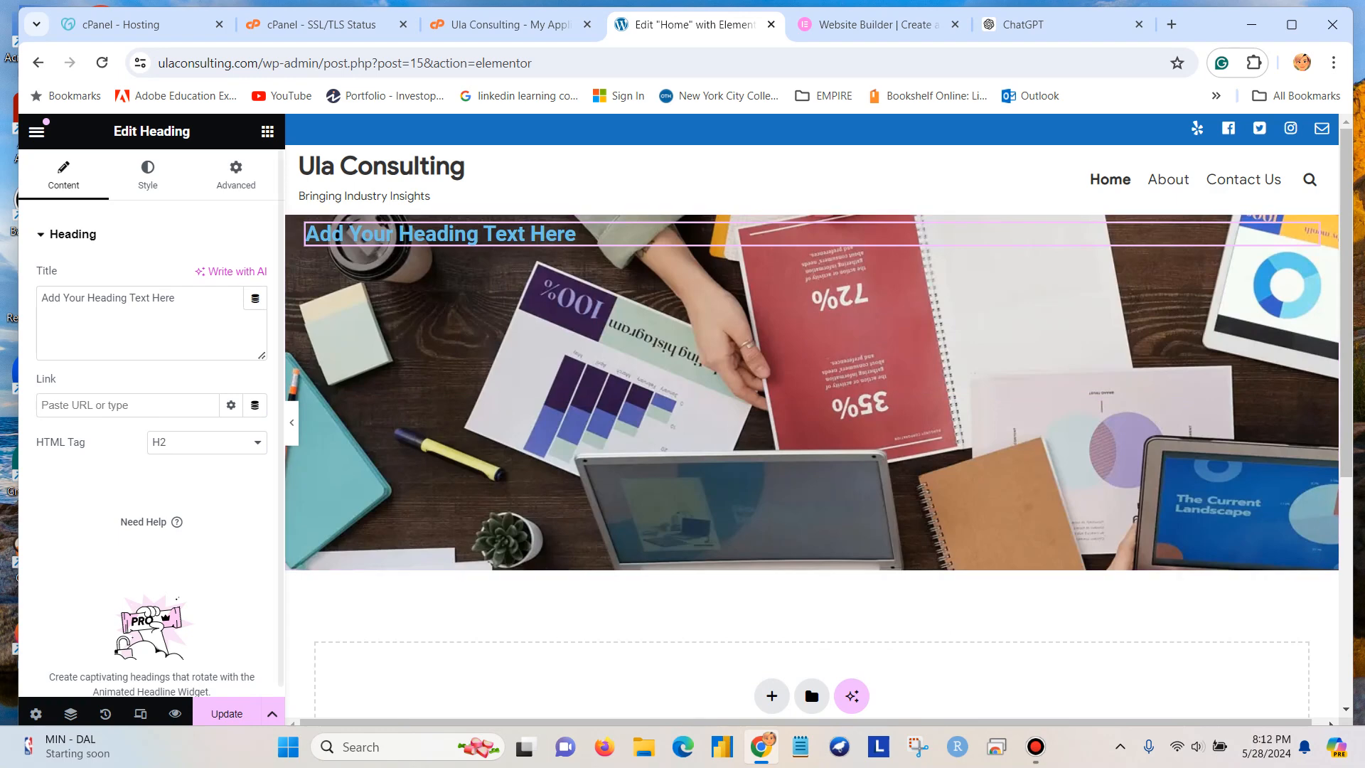
Step: Replace the heading's placeholder title with "Where you find the Industry Insights"
{"action": "left_click_drag", "start_coordinate": [178, 298], "coordinate": [36, 298]}
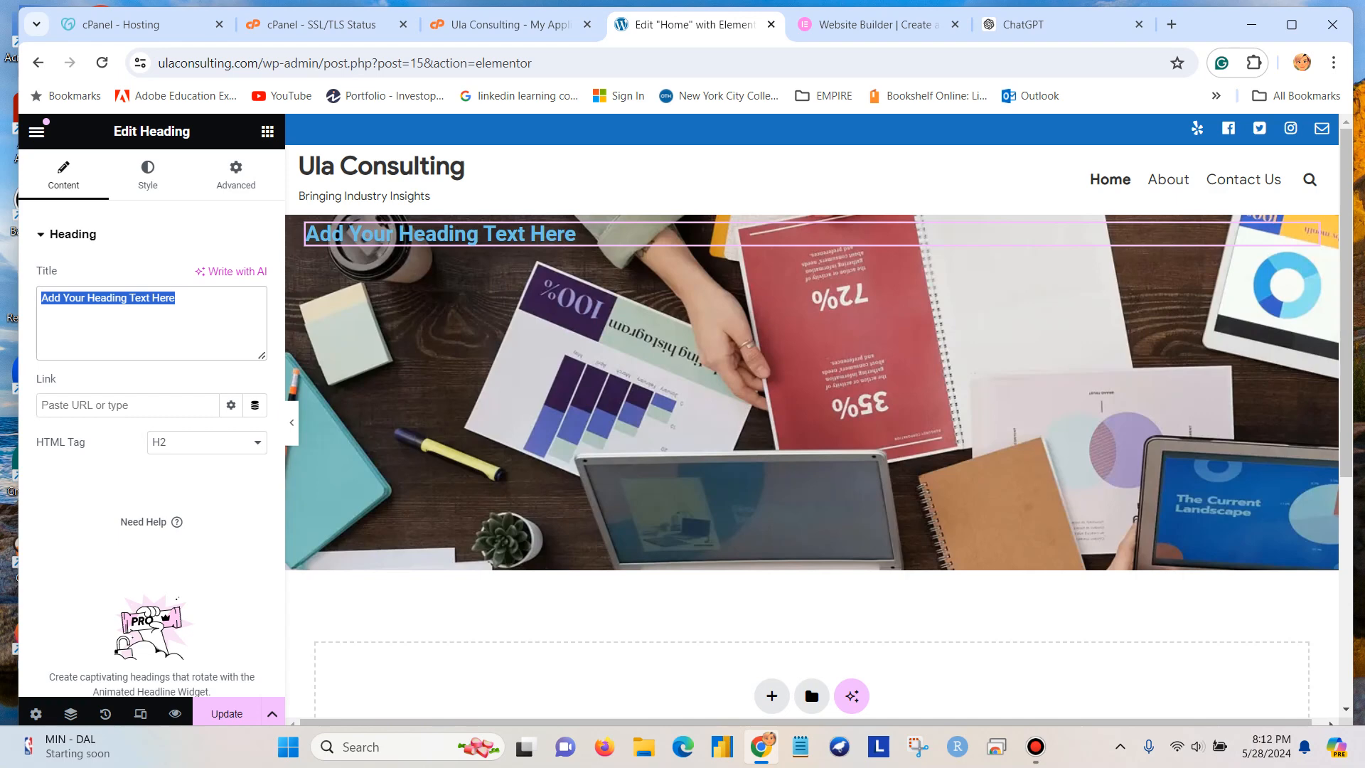
{"action": "type", "text": "Wher "}
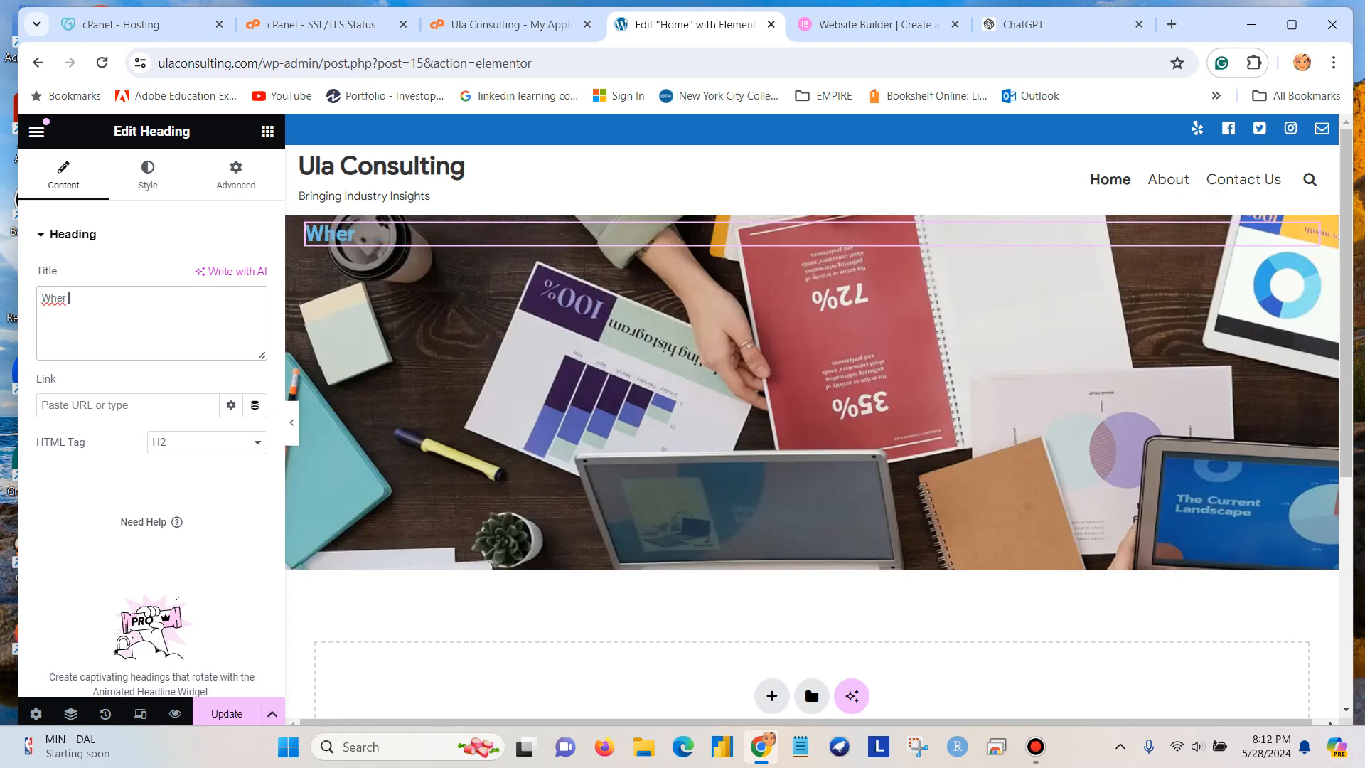
{"action": "type", "text": "you find the "}
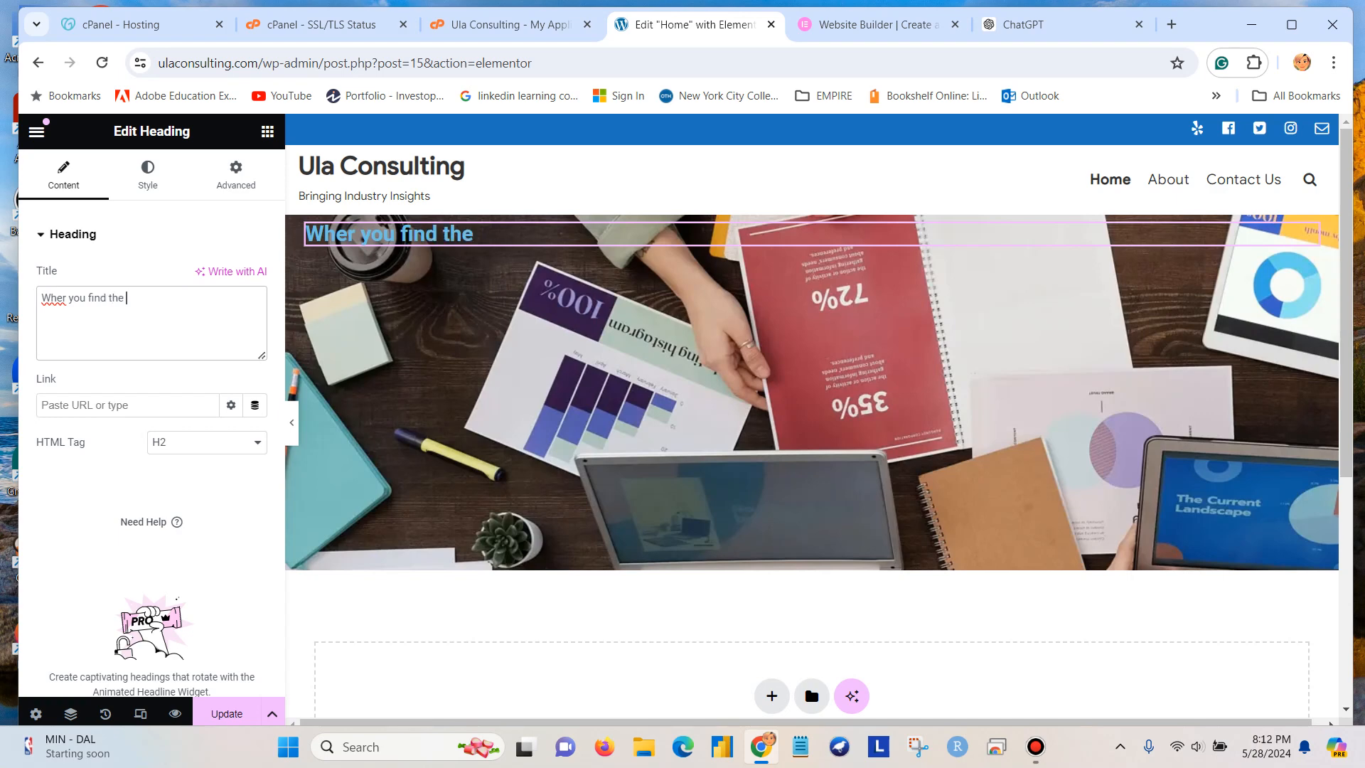
{"action": "type", "text": "Insdustry "}
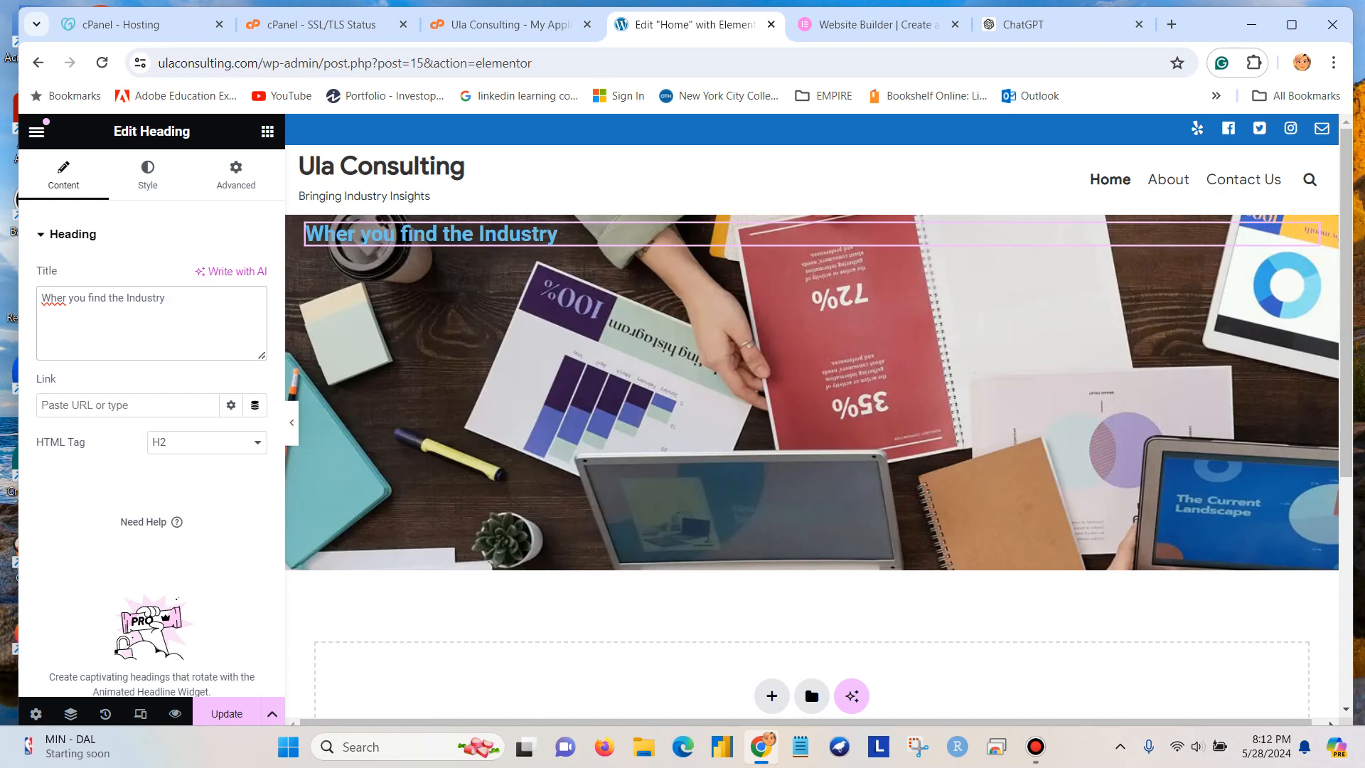
{"action": "type", "text": "Insights"}
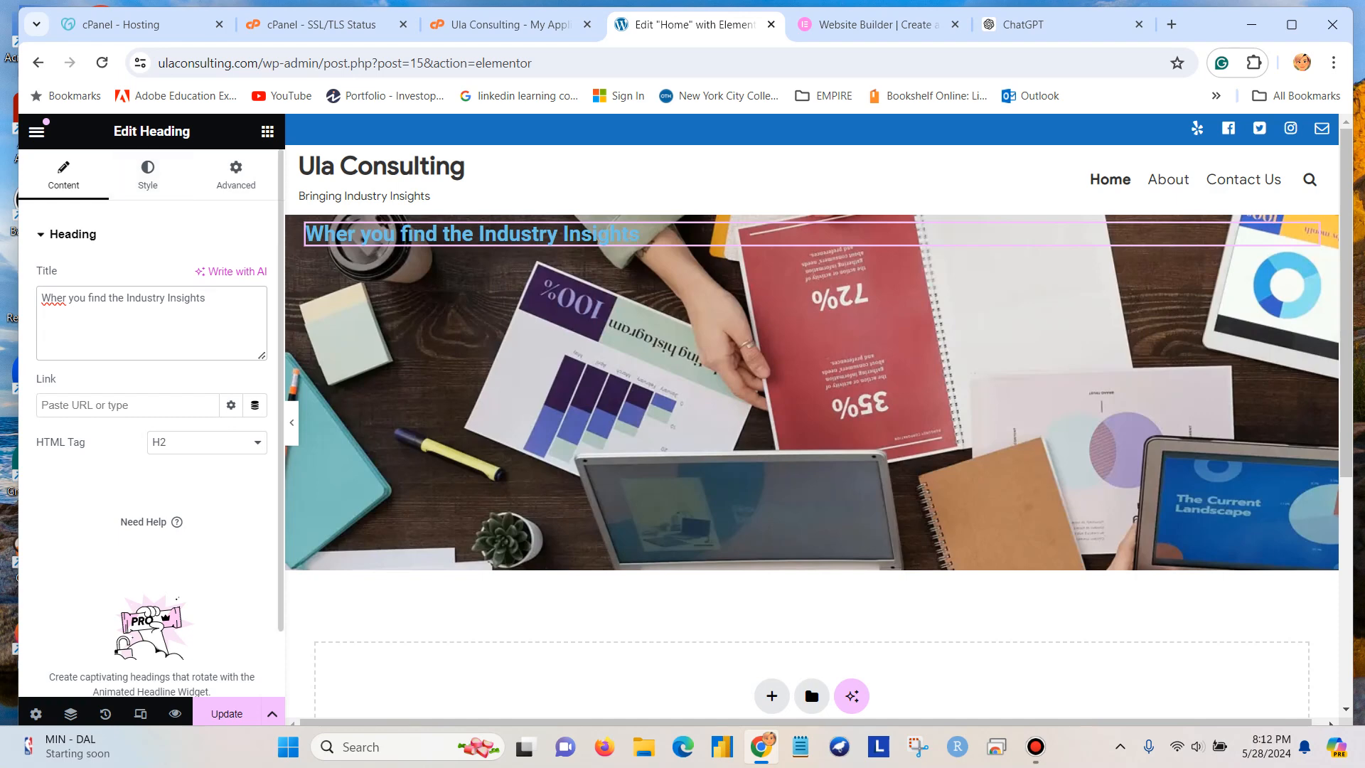
{"action": "type", "text": "e"}
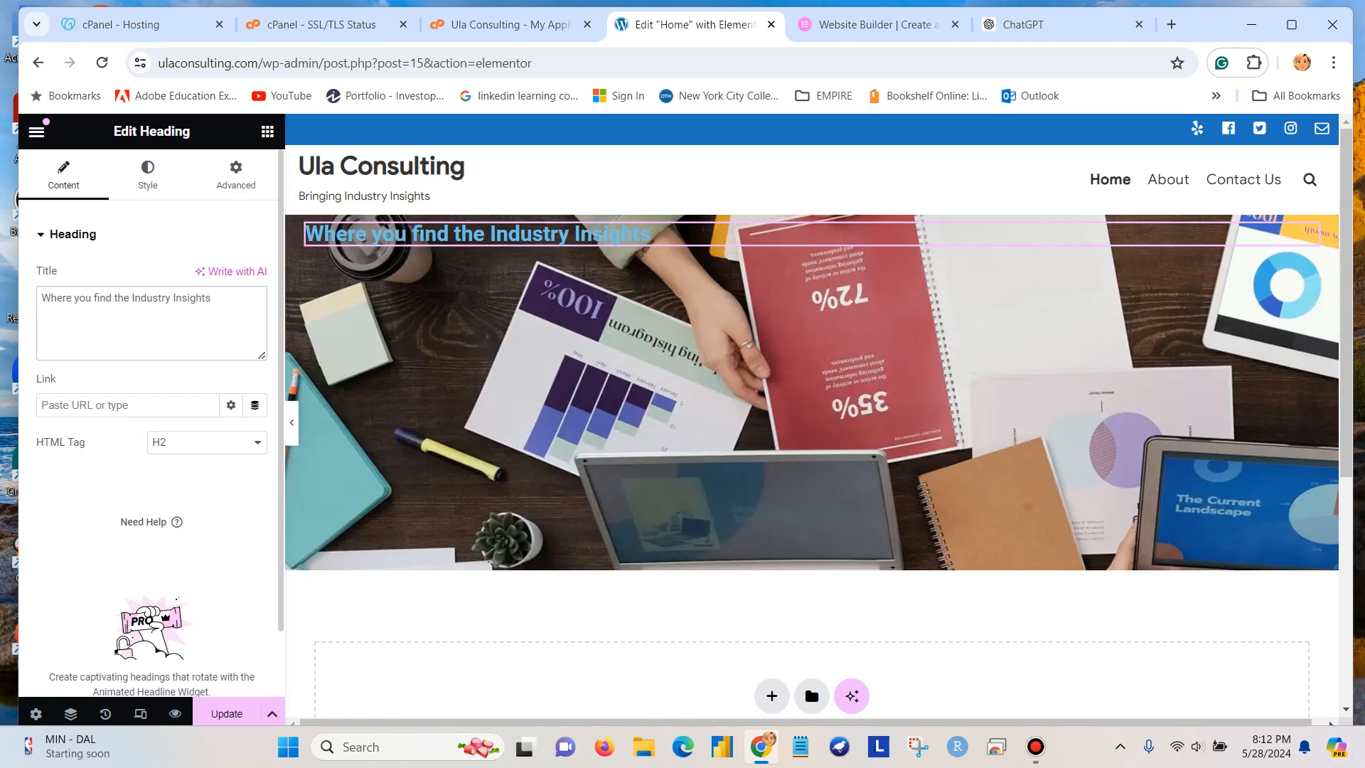
Step: Save the page with the new heading title and show the heading's style settings
{"action": "key", "text": "ctrl+s"}
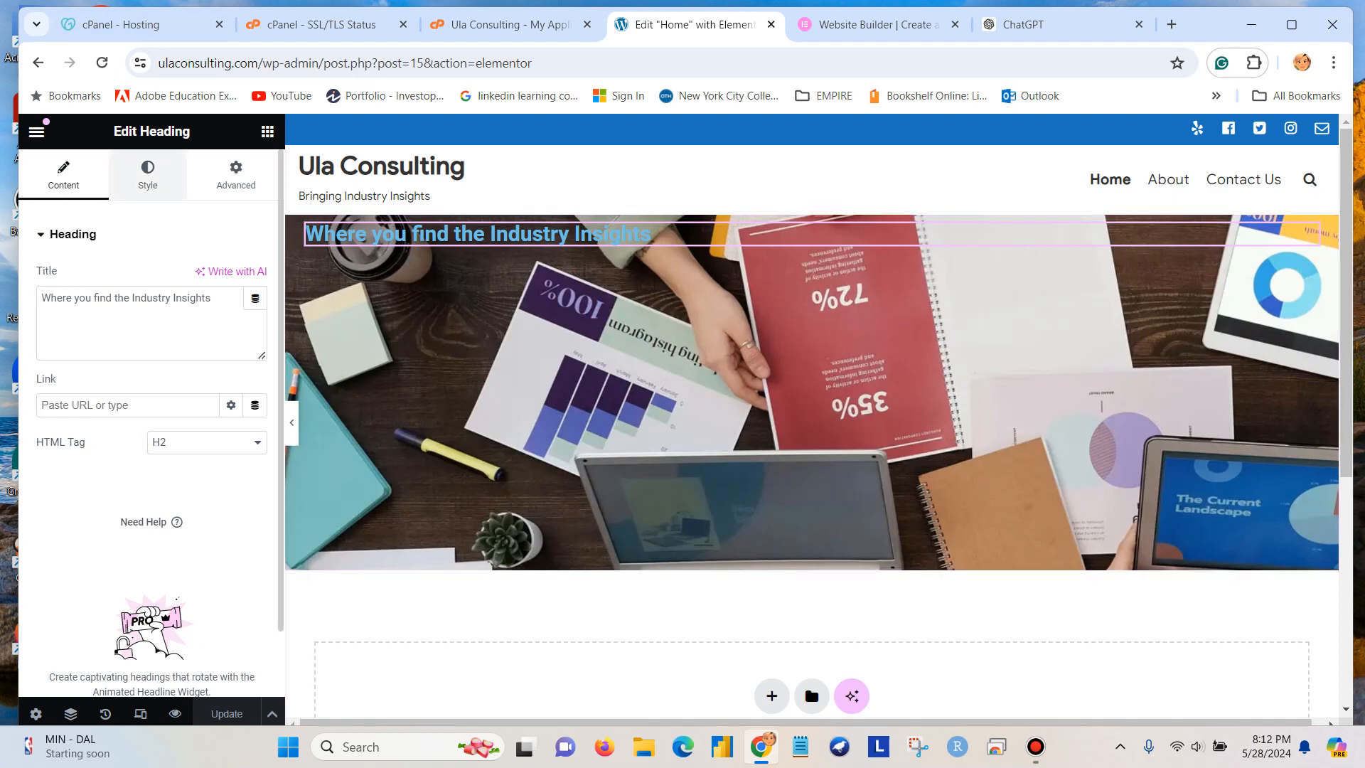
{"action": "left_click", "coordinate": [148, 174]}
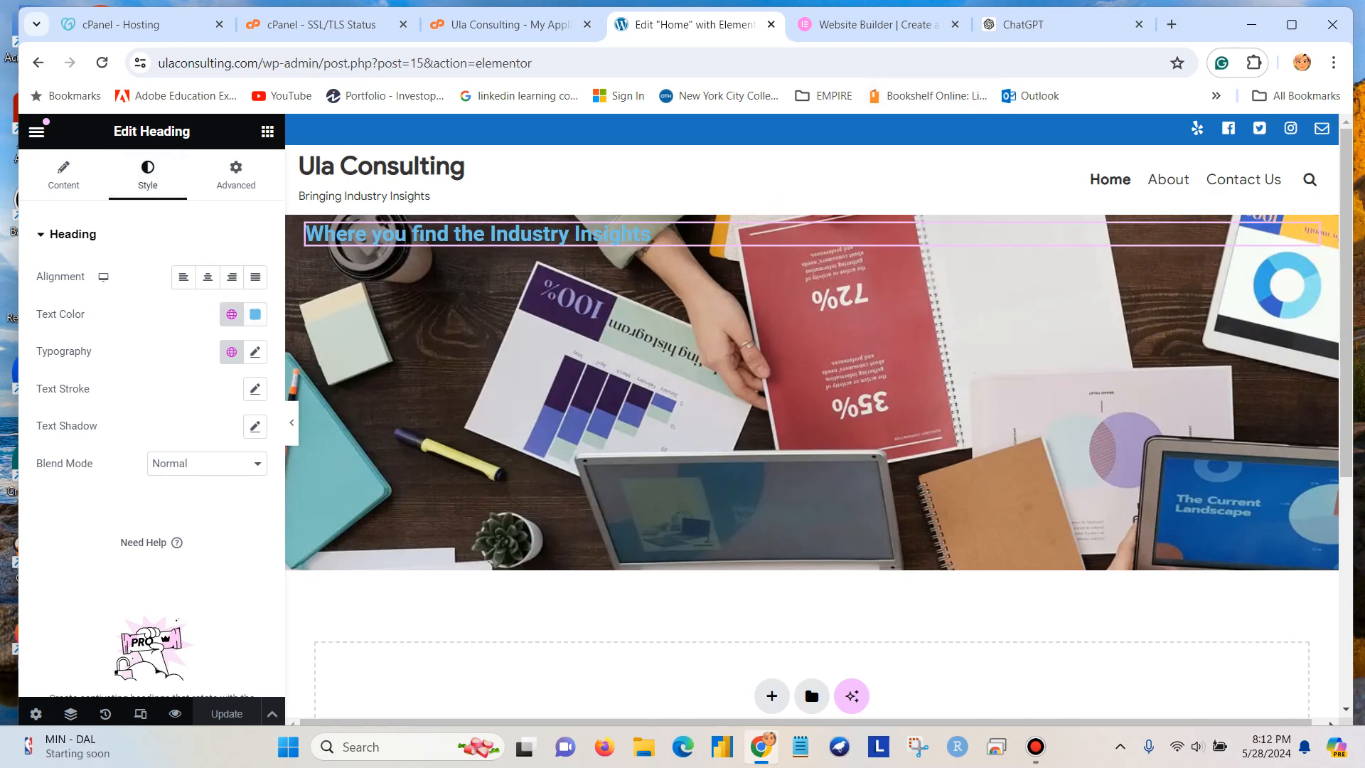
Step: Open Adobe Color in a new browser tab and go to the saved colour libraries
{"action": "left_click", "coordinate": [1171, 24]}
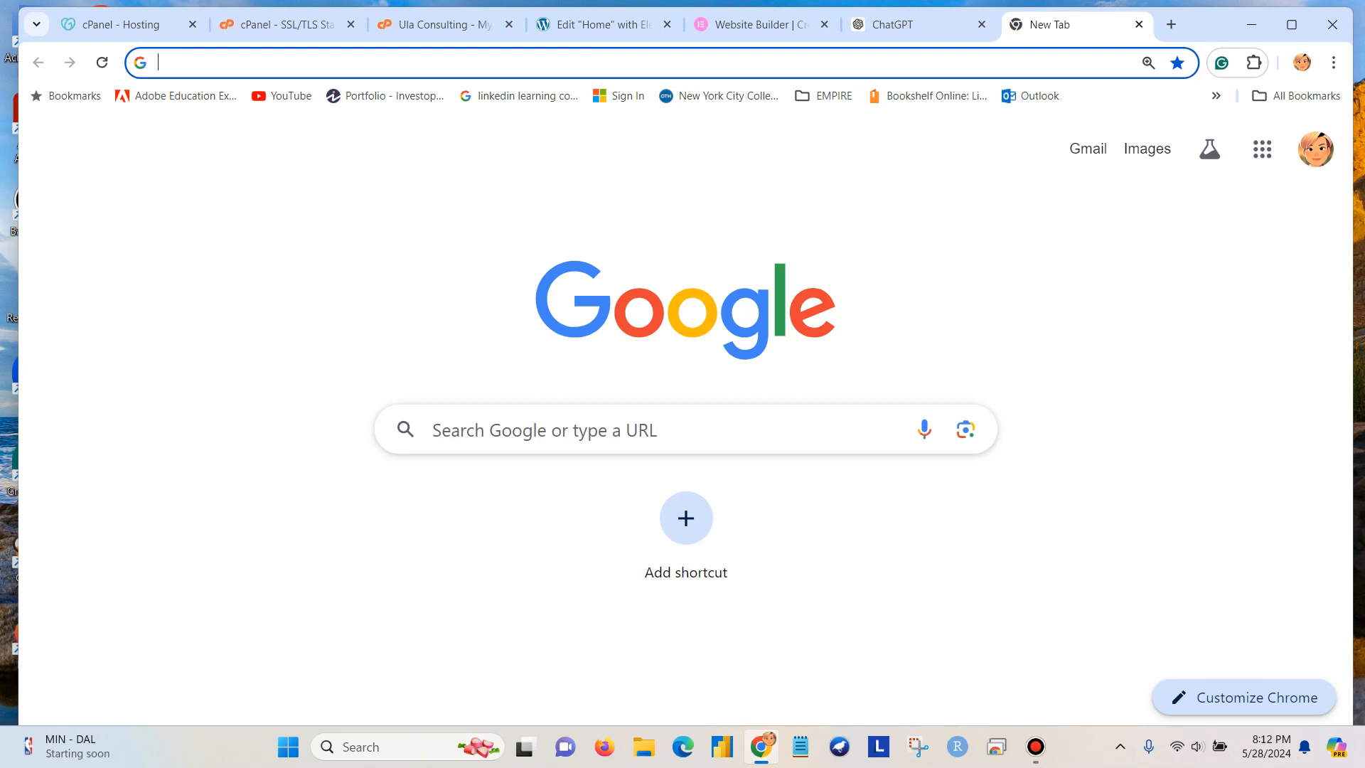
{"action": "type", "text": "kuler"}
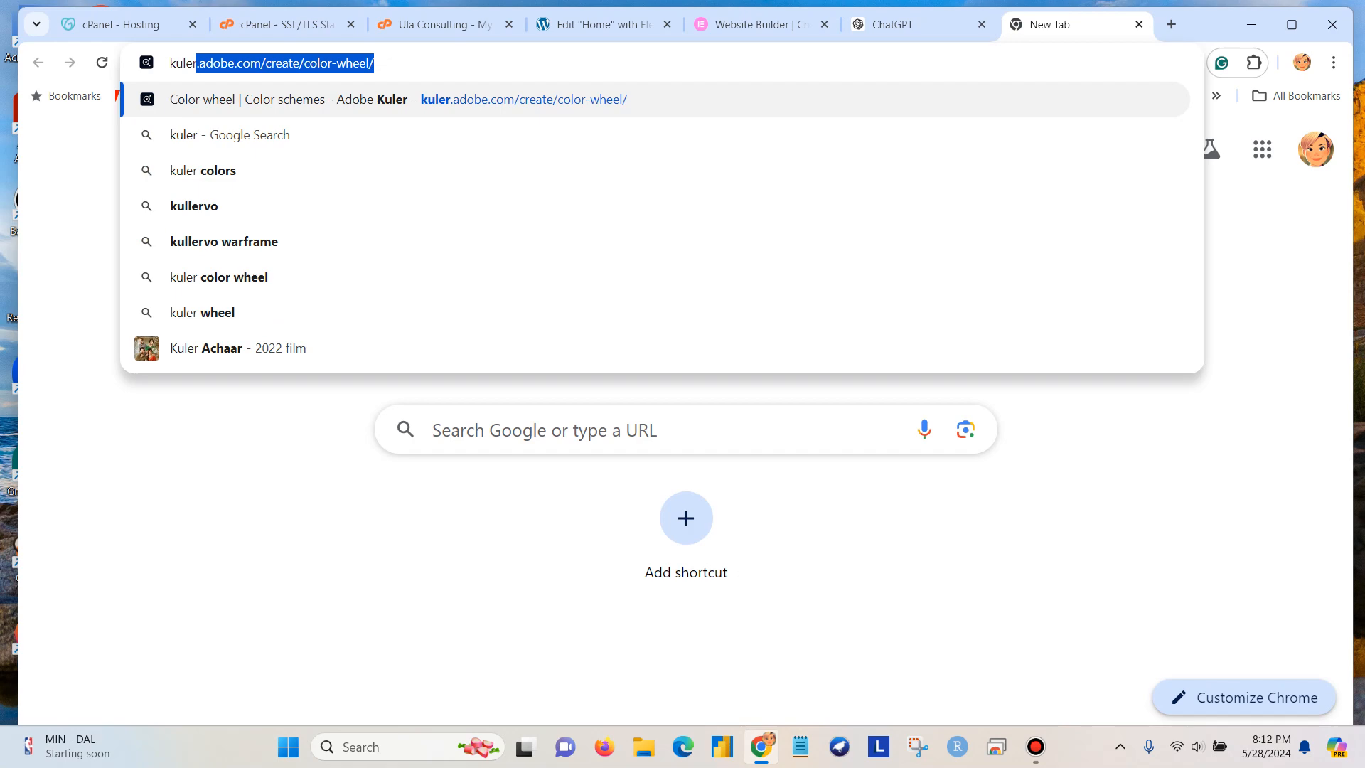
{"action": "key", "text": "Return"}
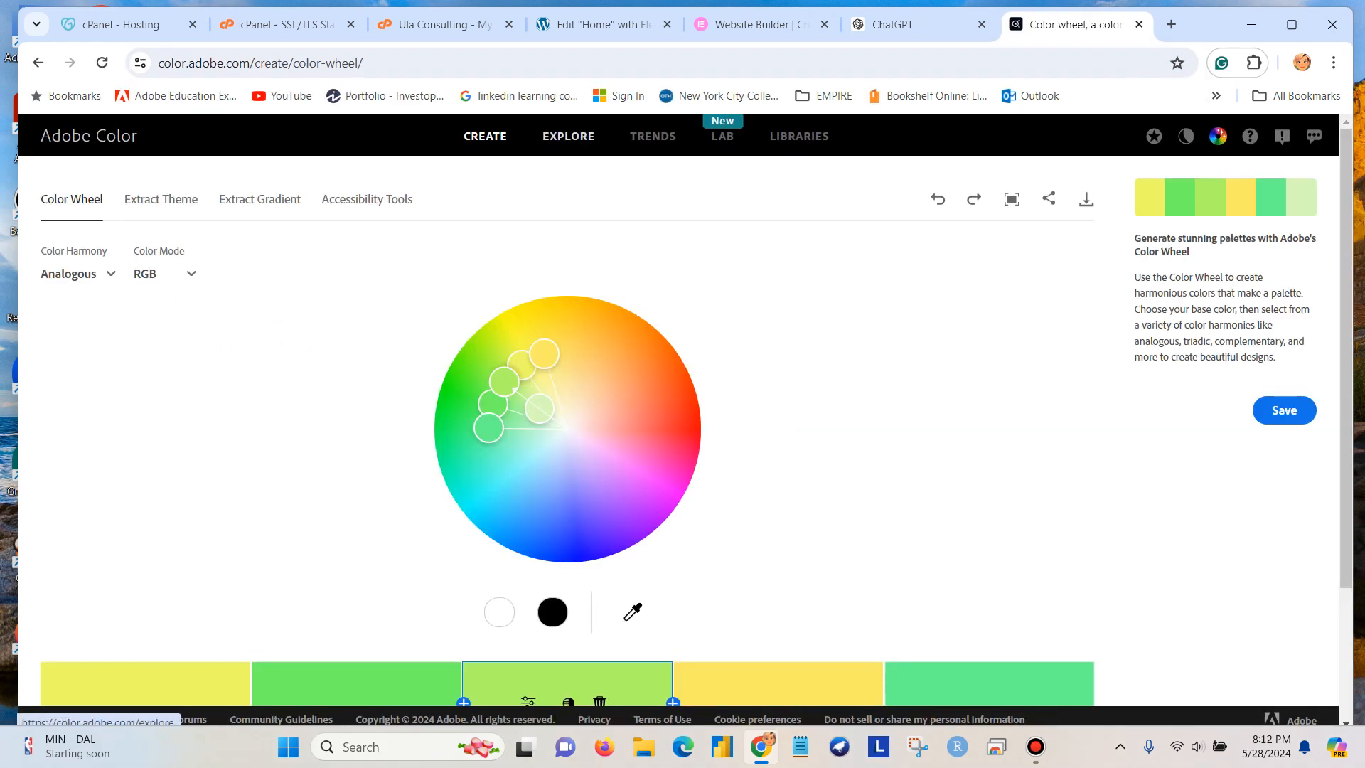
{"action": "left_click", "coordinate": [568, 135]}
{"action": "left_click", "coordinate": [485, 135]}
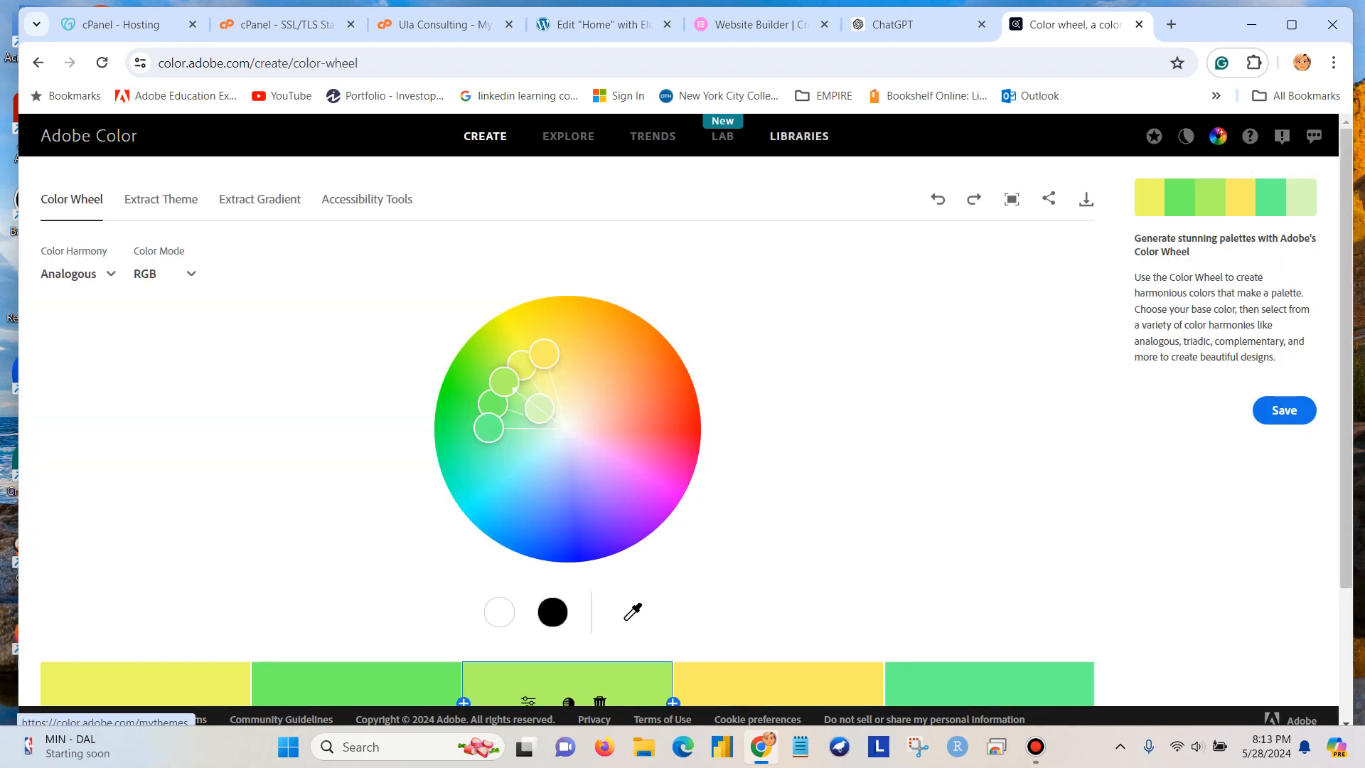
{"action": "left_click", "coordinate": [799, 136]}
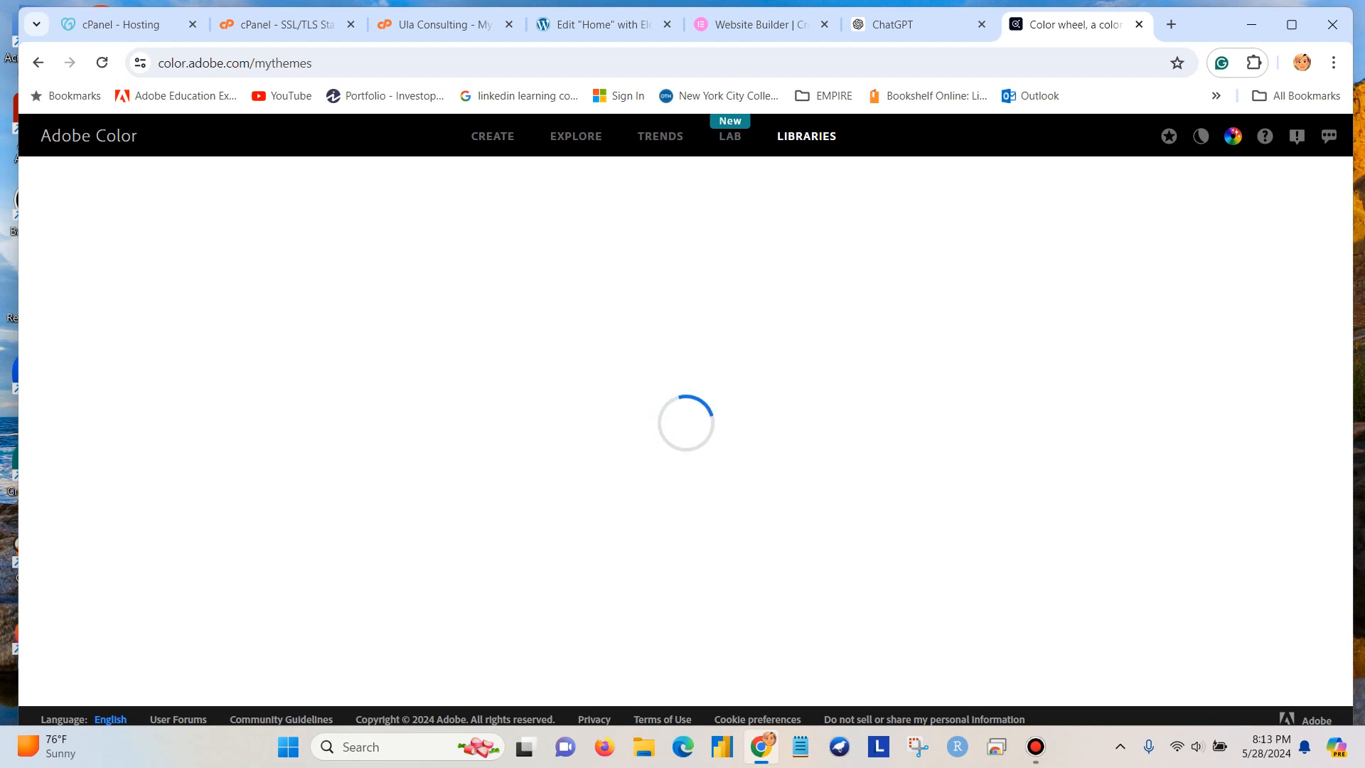
{"action": "left_click", "coordinate": [660, 136]}
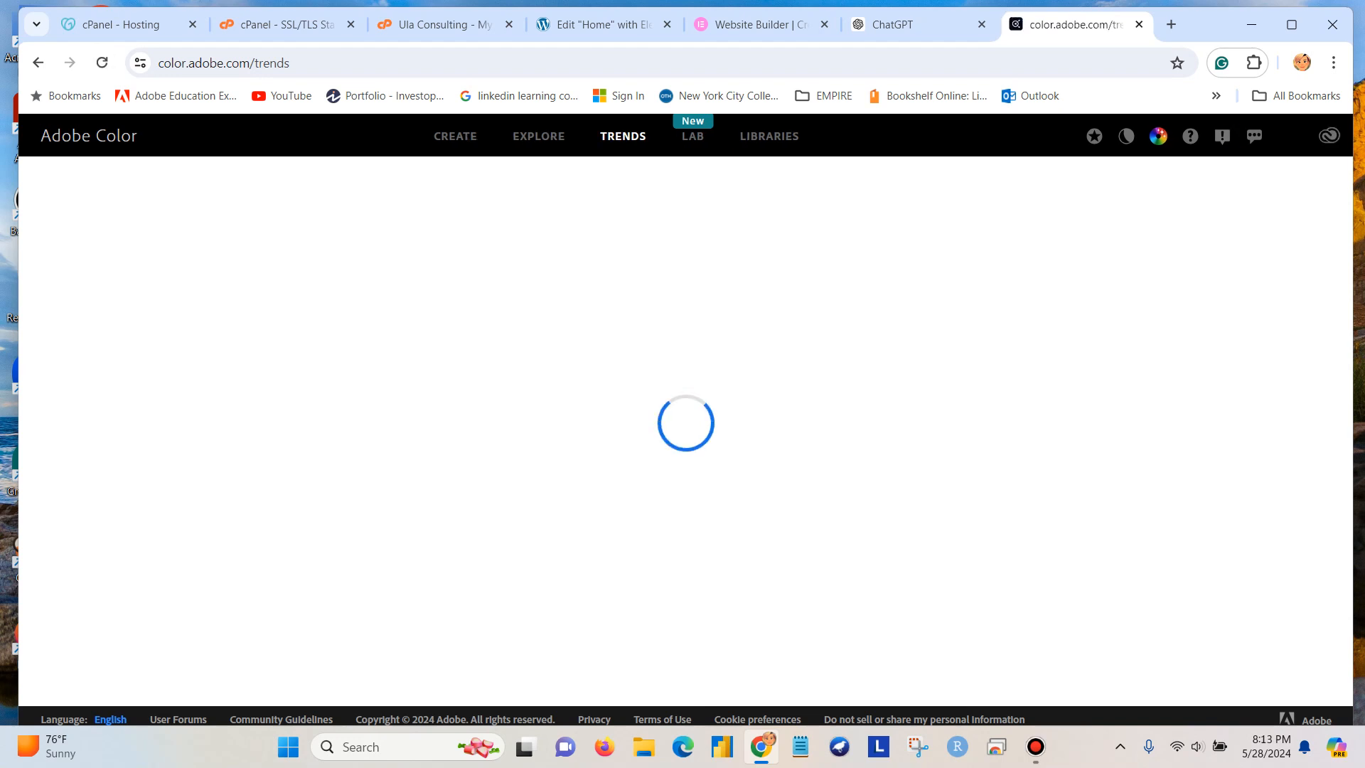
{"action": "left_click", "coordinate": [761, 136]}
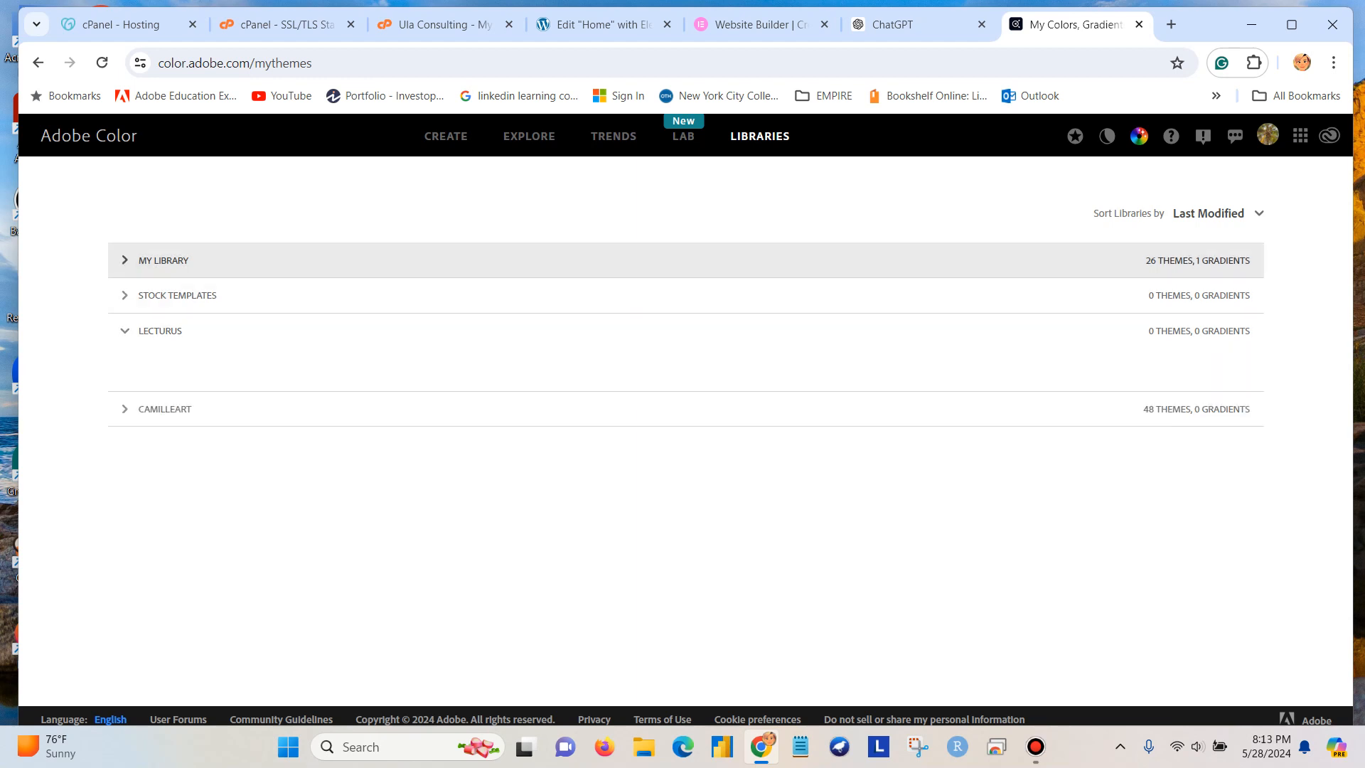
Step: Open the blue, navy, green, orange and rust llullo colour theme from My Library
{"action": "left_click", "coordinate": [163, 261]}
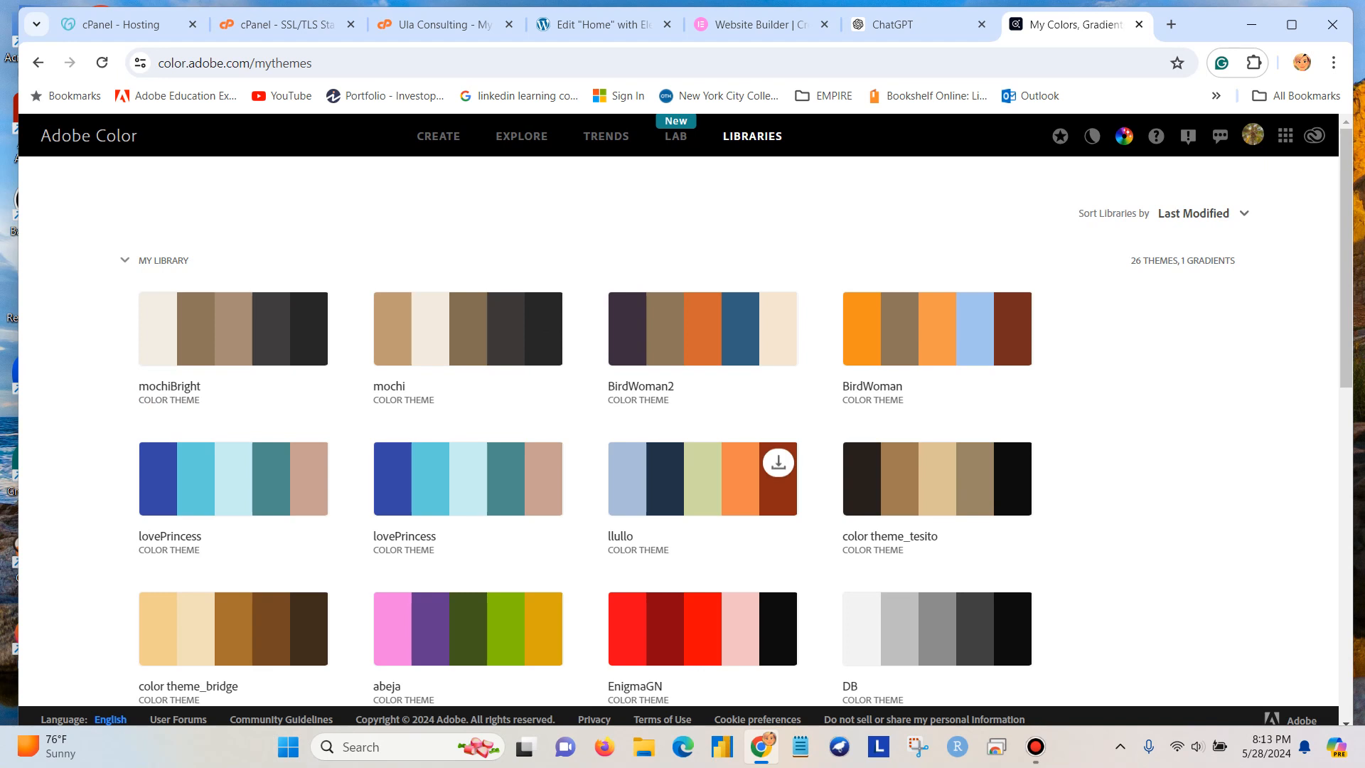
{"action": "scroll", "coordinate": [982, 426], "scroll_direction": "down", "scroll_amount": 1}
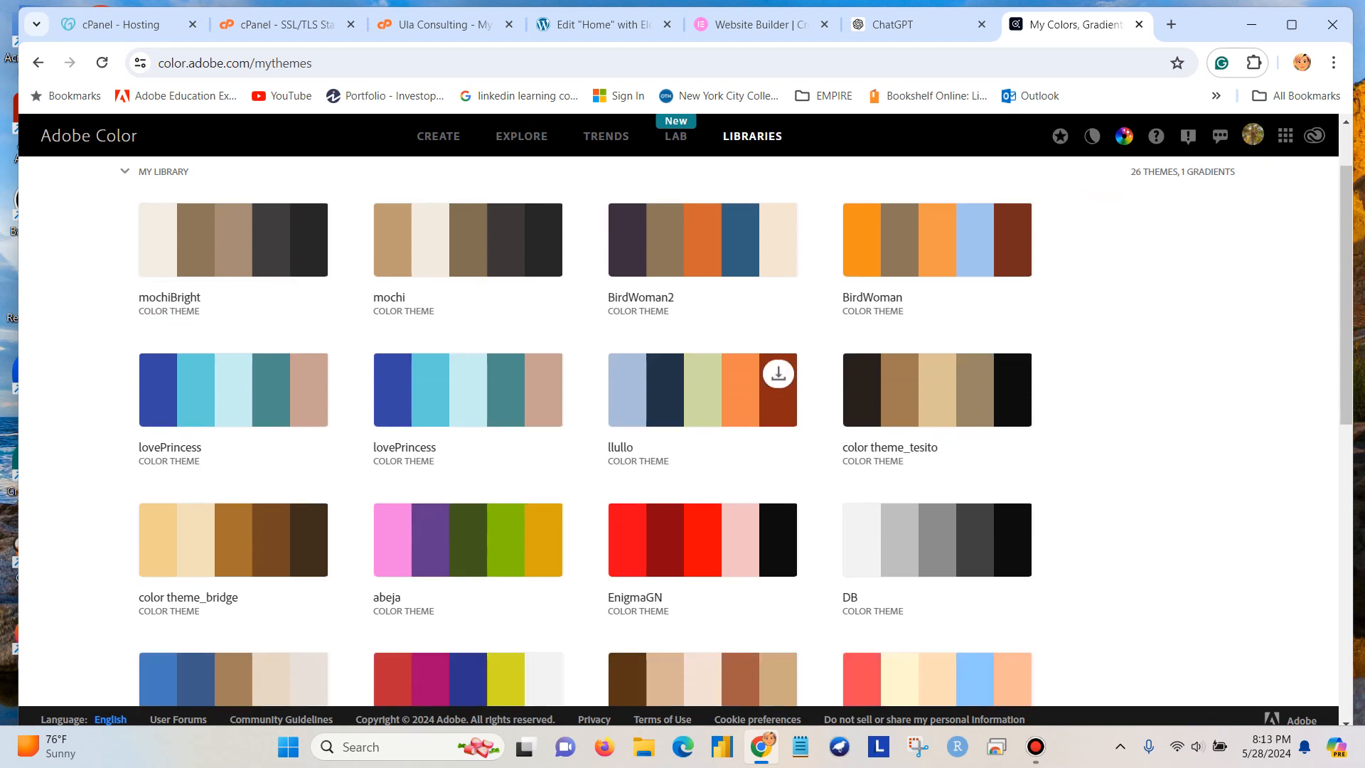
{"action": "left_click", "coordinate": [739, 398]}
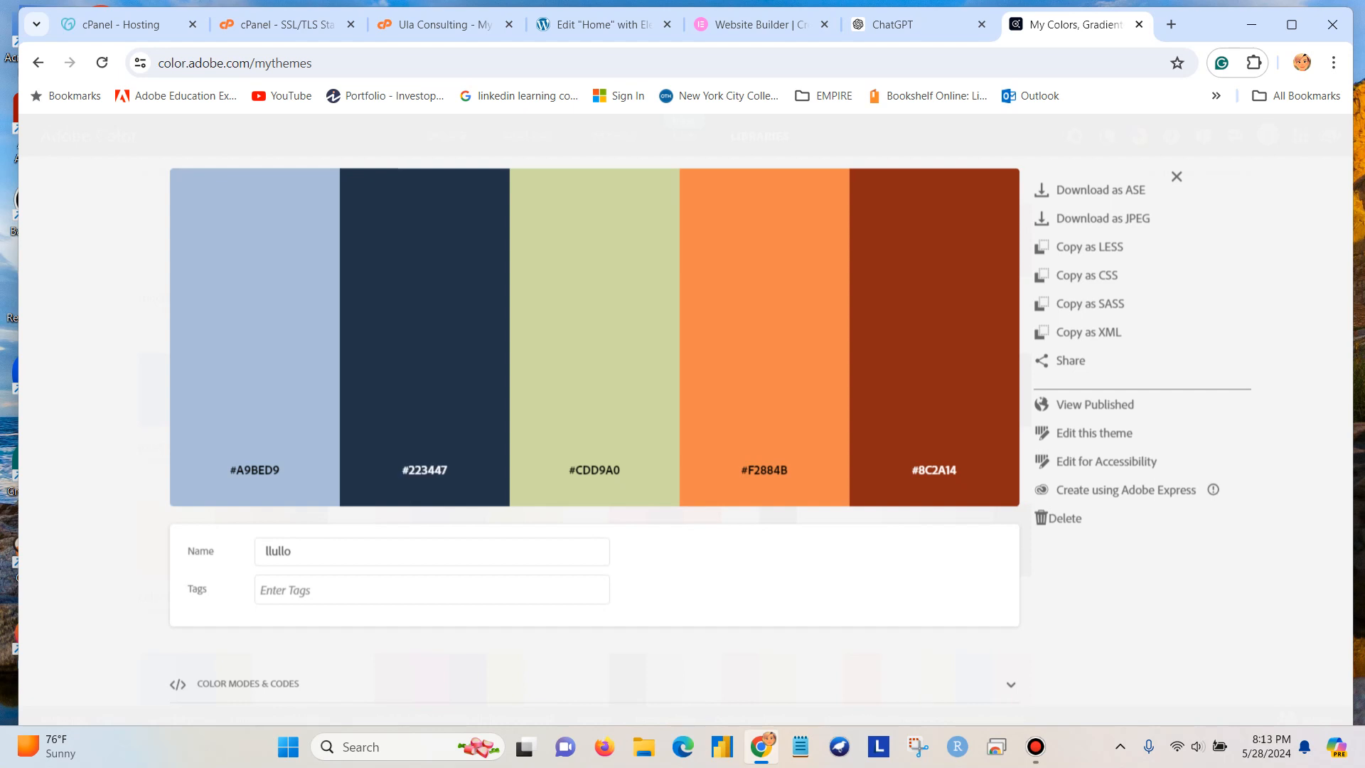
Step: Switch to Notepad, note the theme's navy hex code #223447 in a new document and copy it
{"action": "left_click", "coordinate": [801, 746]}
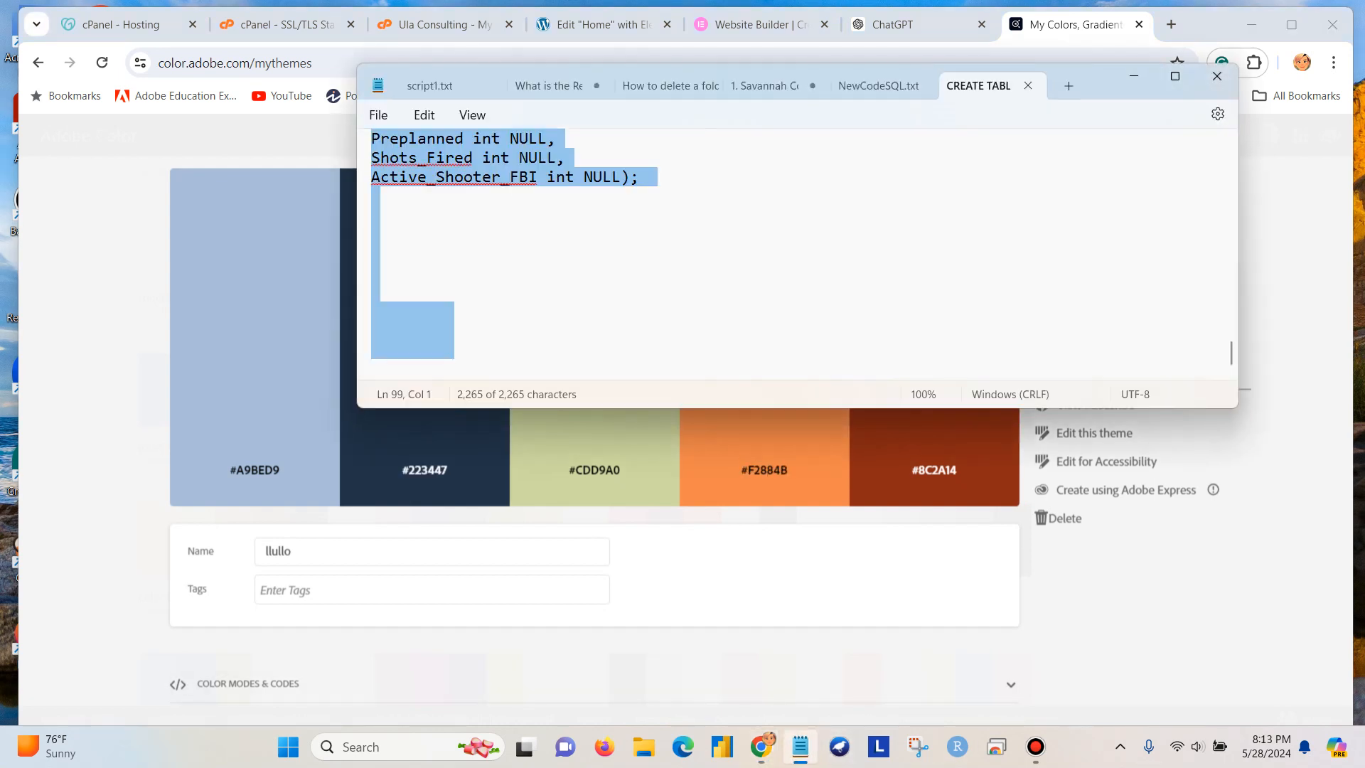
{"action": "key", "text": "ctrl+n"}
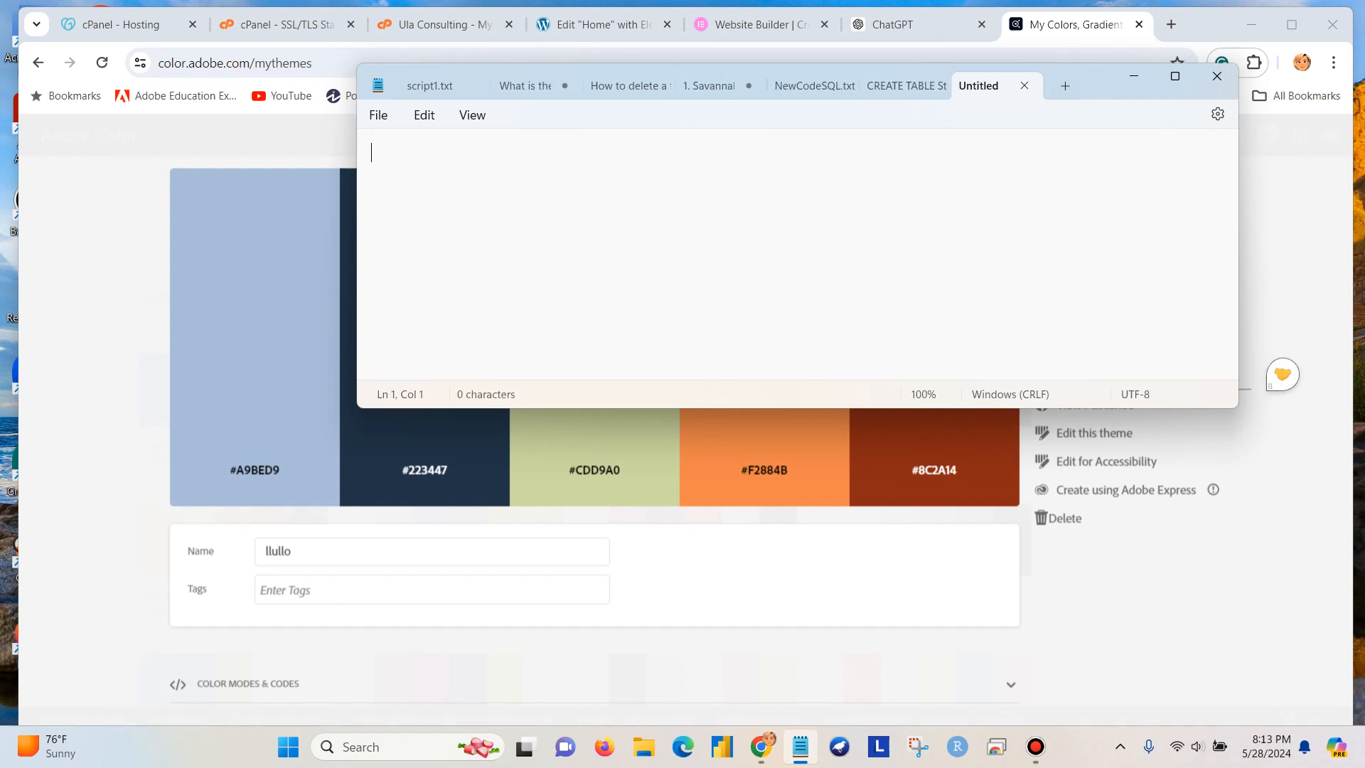
{"action": "type", "text": "#223447"}
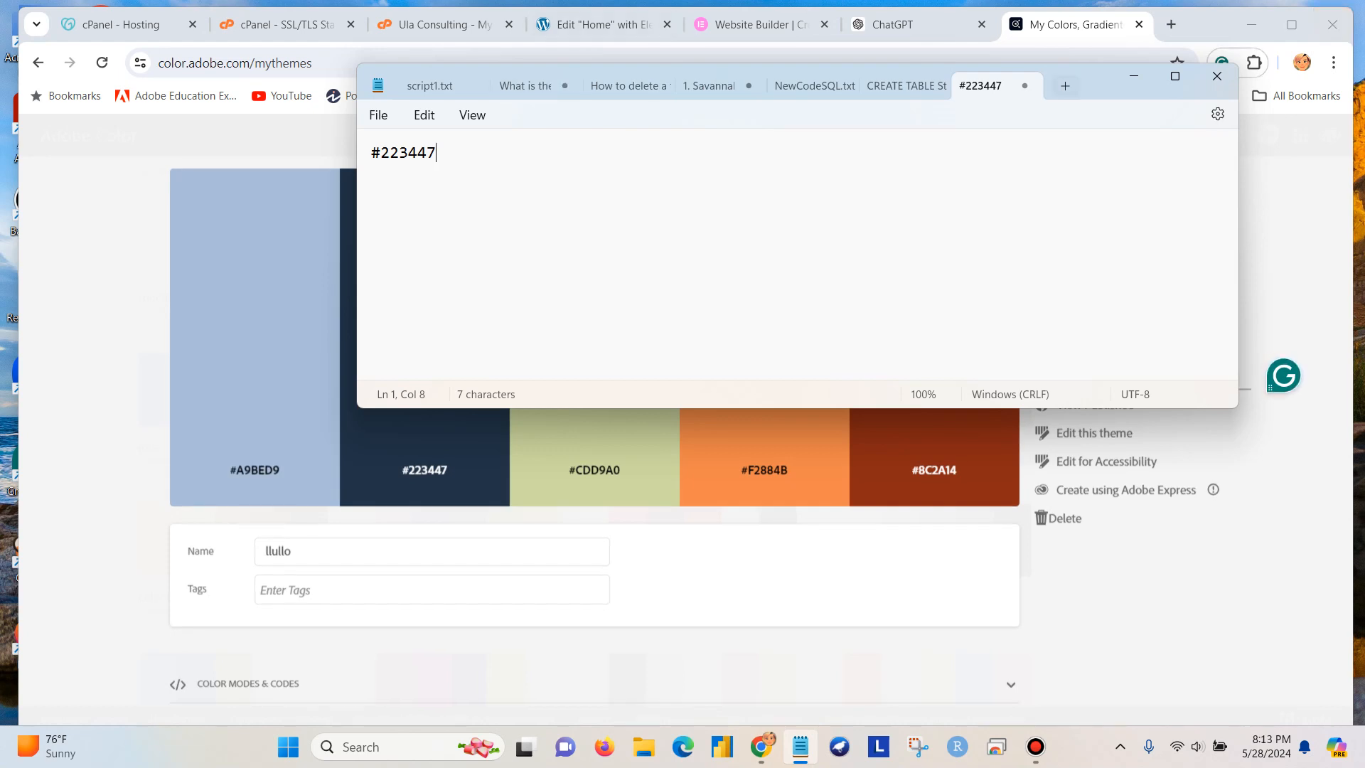
{"action": "left_click_drag", "start_coordinate": [1099, 78], "coordinate": [1176, 350]}
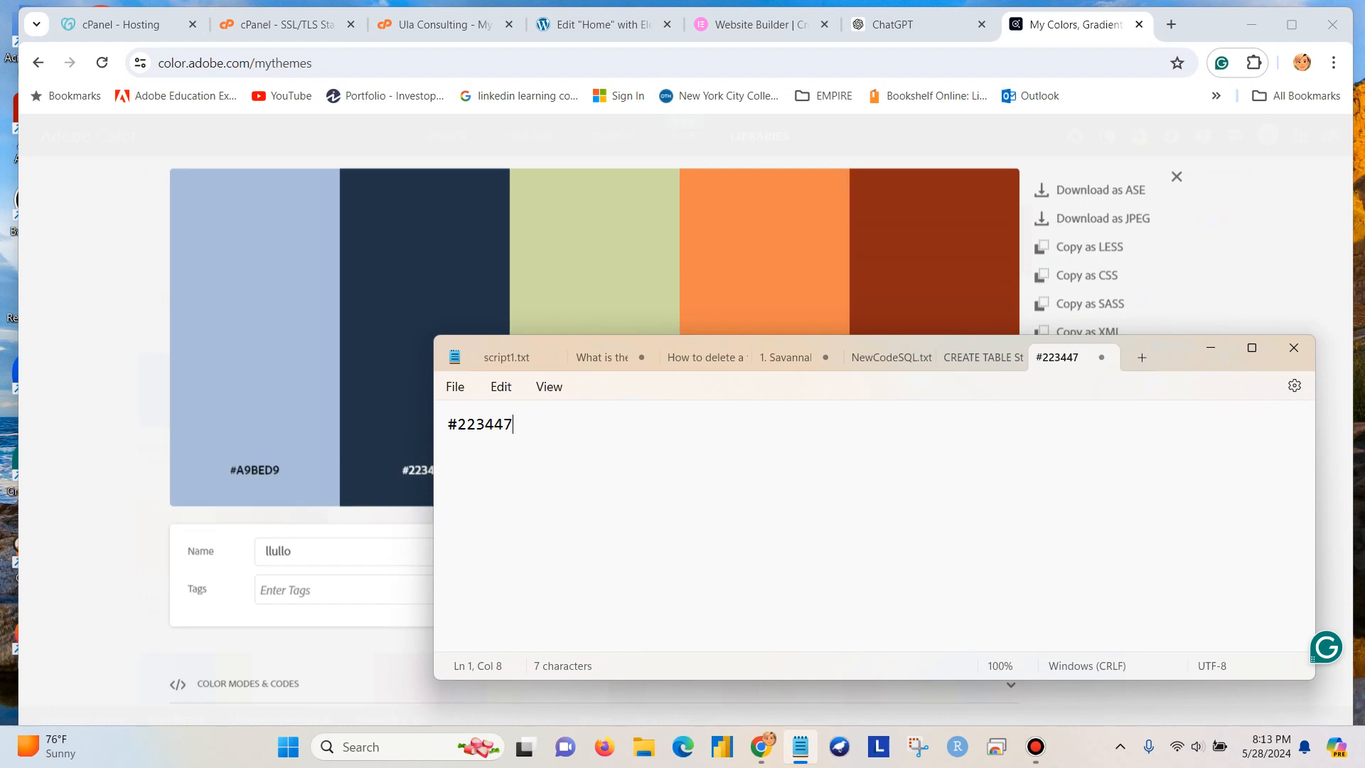
{"action": "key", "text": "ctrl+a"}
{"action": "key", "text": "ctrl+c"}
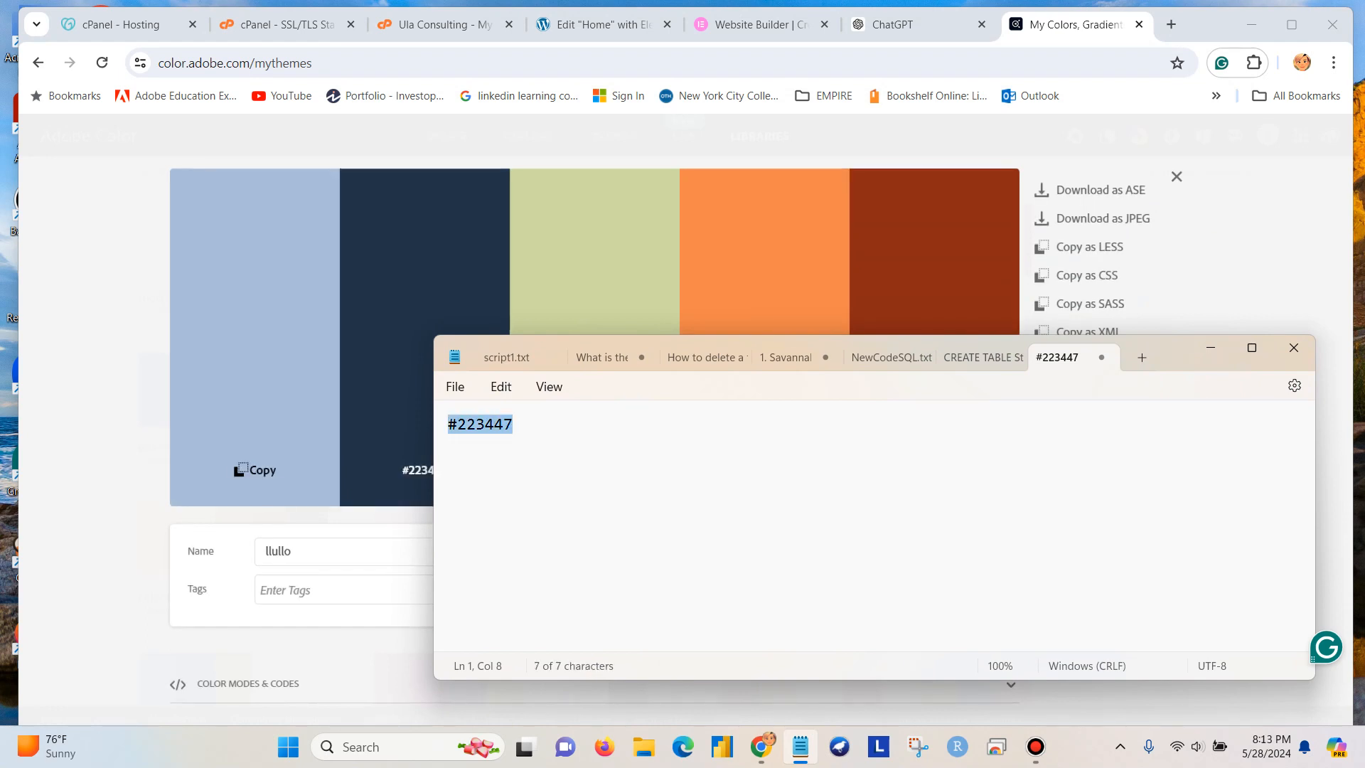
Step: Close the llullo theme and look through the other colour themes in My Library
{"action": "left_click", "coordinate": [1177, 177]}
{"action": "scroll", "coordinate": [483, 323], "scroll_direction": "down", "scroll_amount": 4}
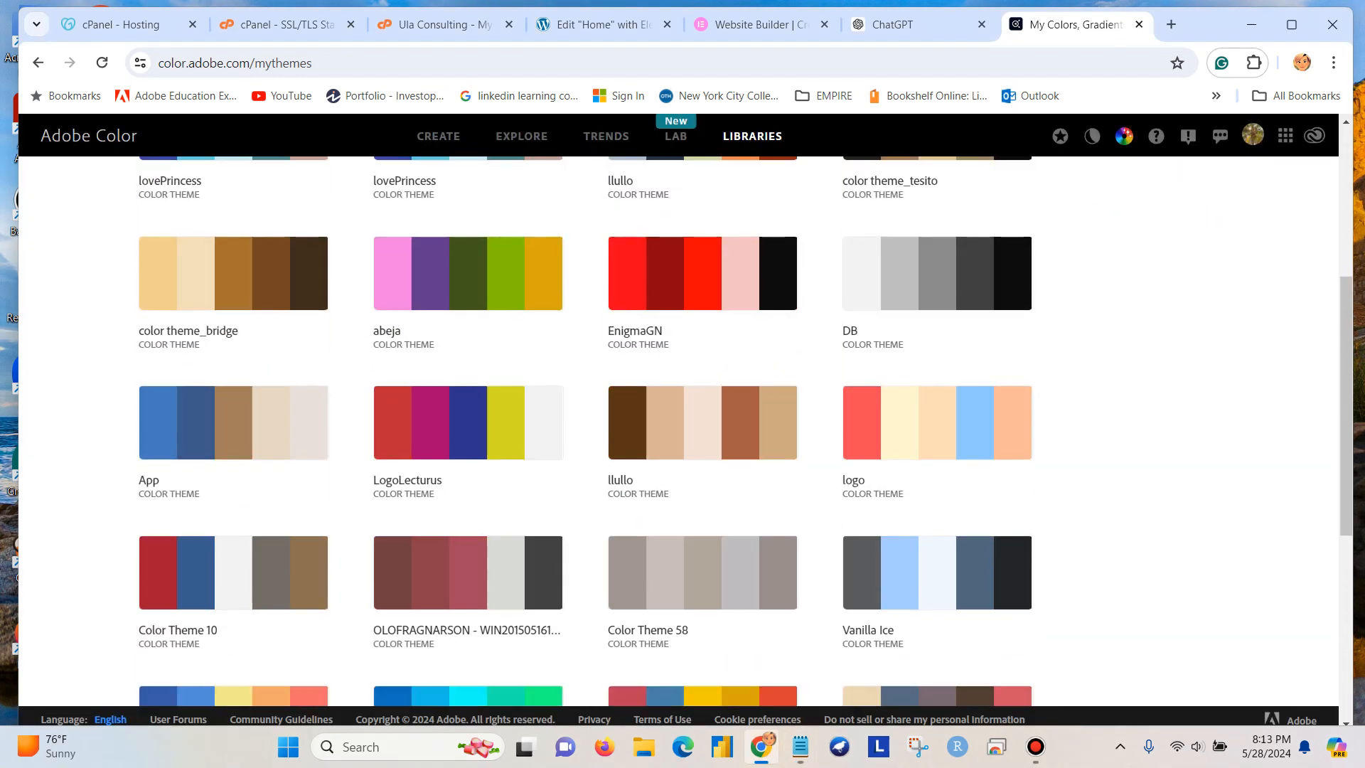
{"action": "scroll", "coordinate": [711, 426], "scroll_direction": "down", "scroll_amount": 4}
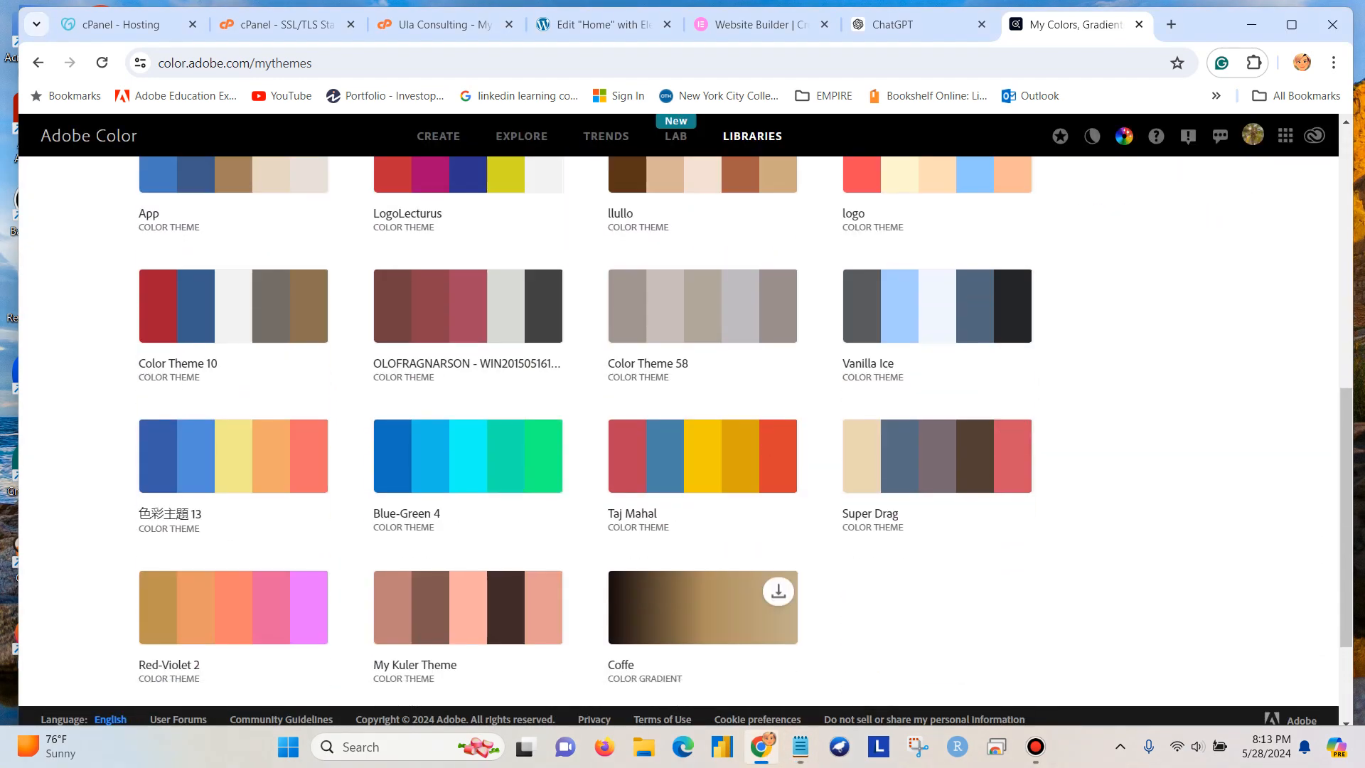
{"action": "scroll", "coordinate": [309, 593], "scroll_direction": "up", "scroll_amount": 10}
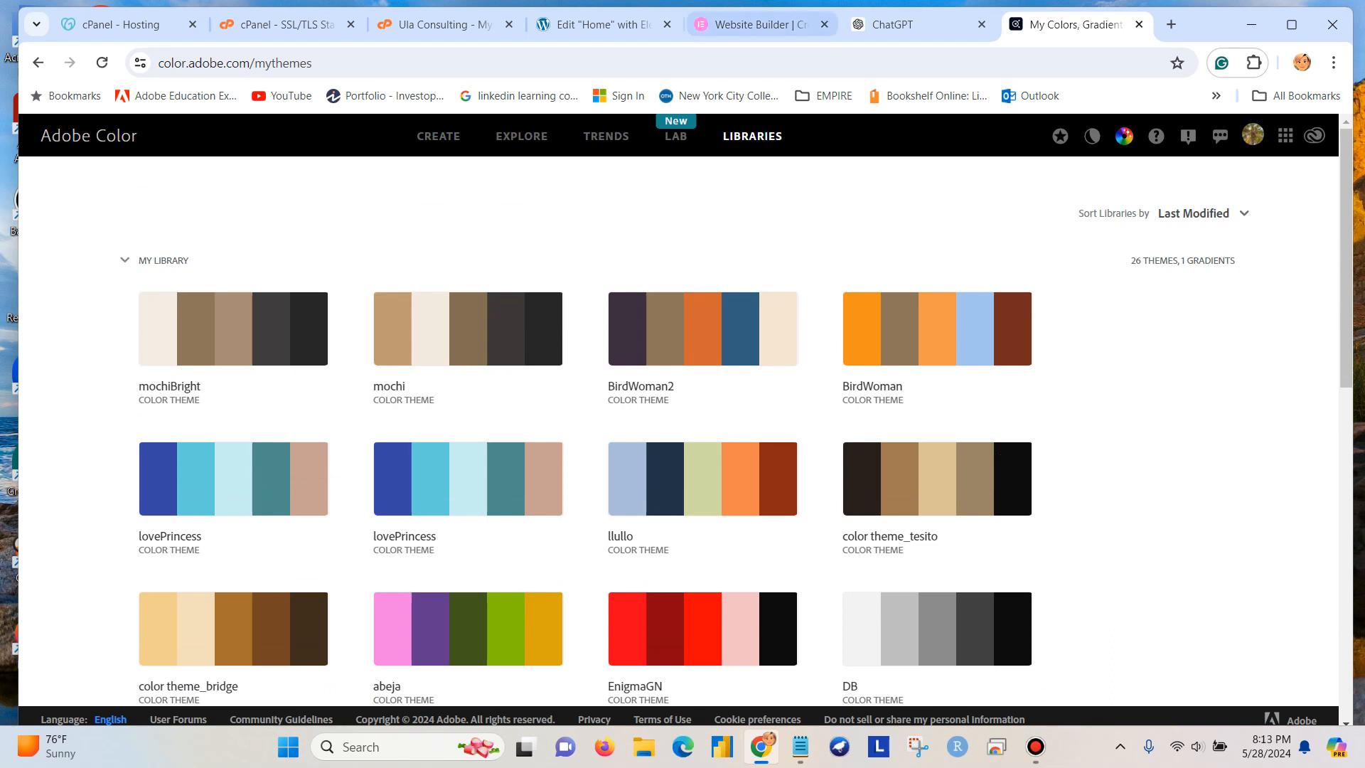
Step: Back in the Elementor page, centre the banner heading, set its text color to #223447 and update the page
{"action": "left_click", "coordinate": [604, 24]}
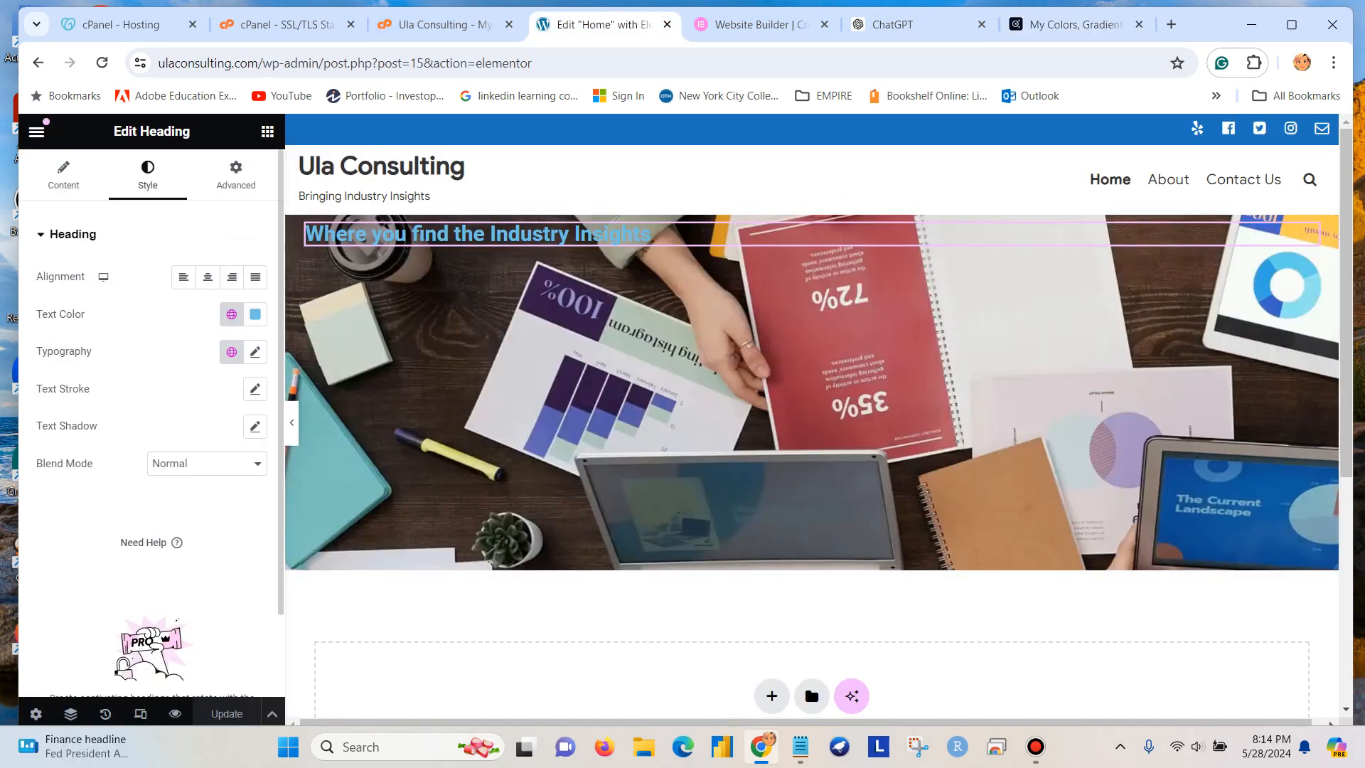
{"action": "left_click", "coordinate": [207, 277]}
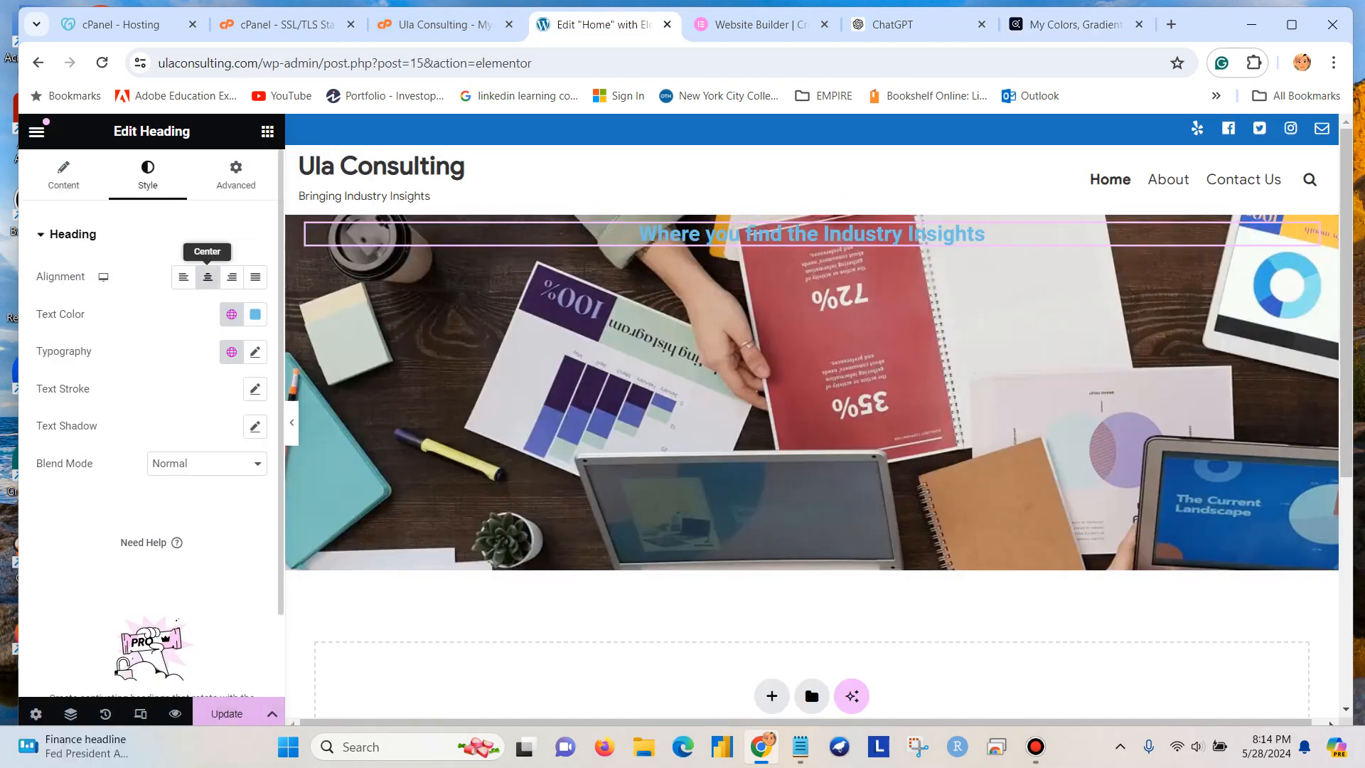
{"action": "left_click", "coordinate": [255, 314]}
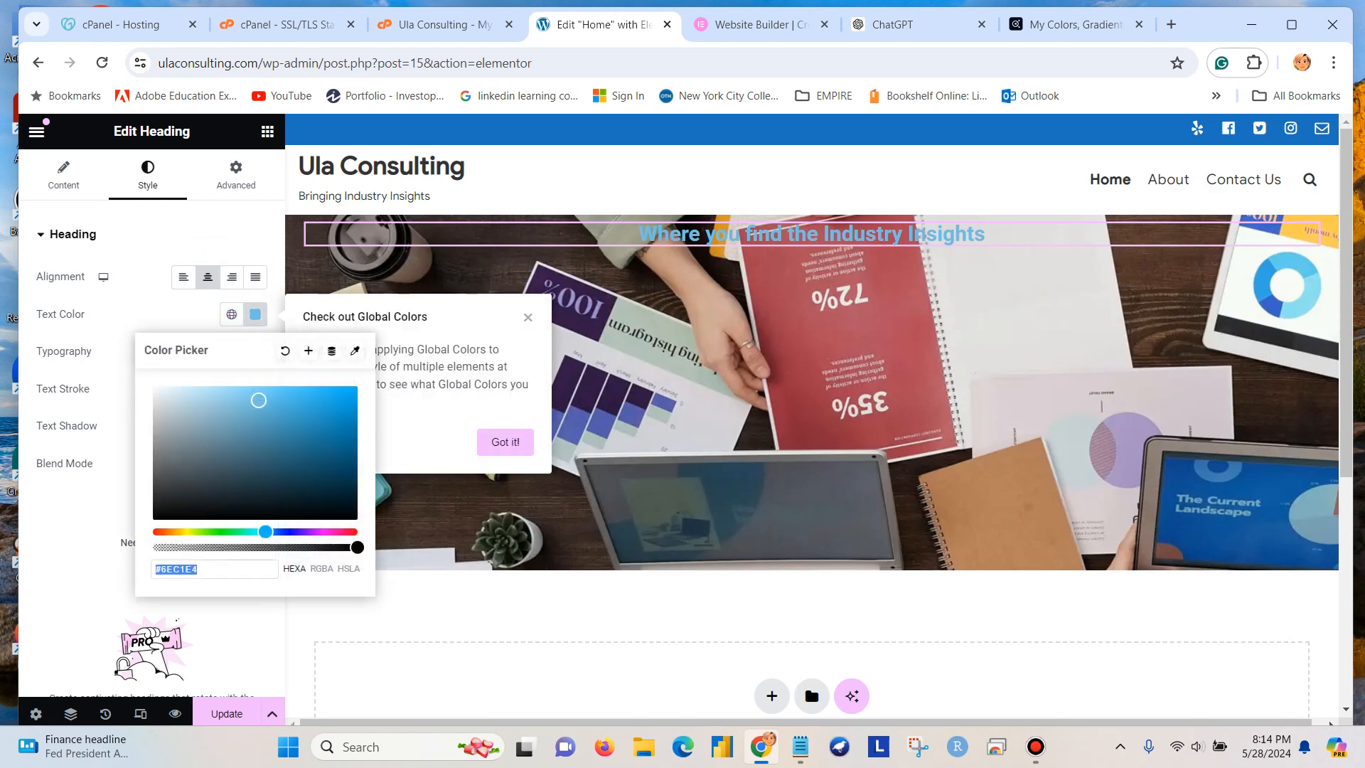
{"action": "left_click", "coordinate": [206, 570]}
{"action": "key", "text": "ctrl+a"}
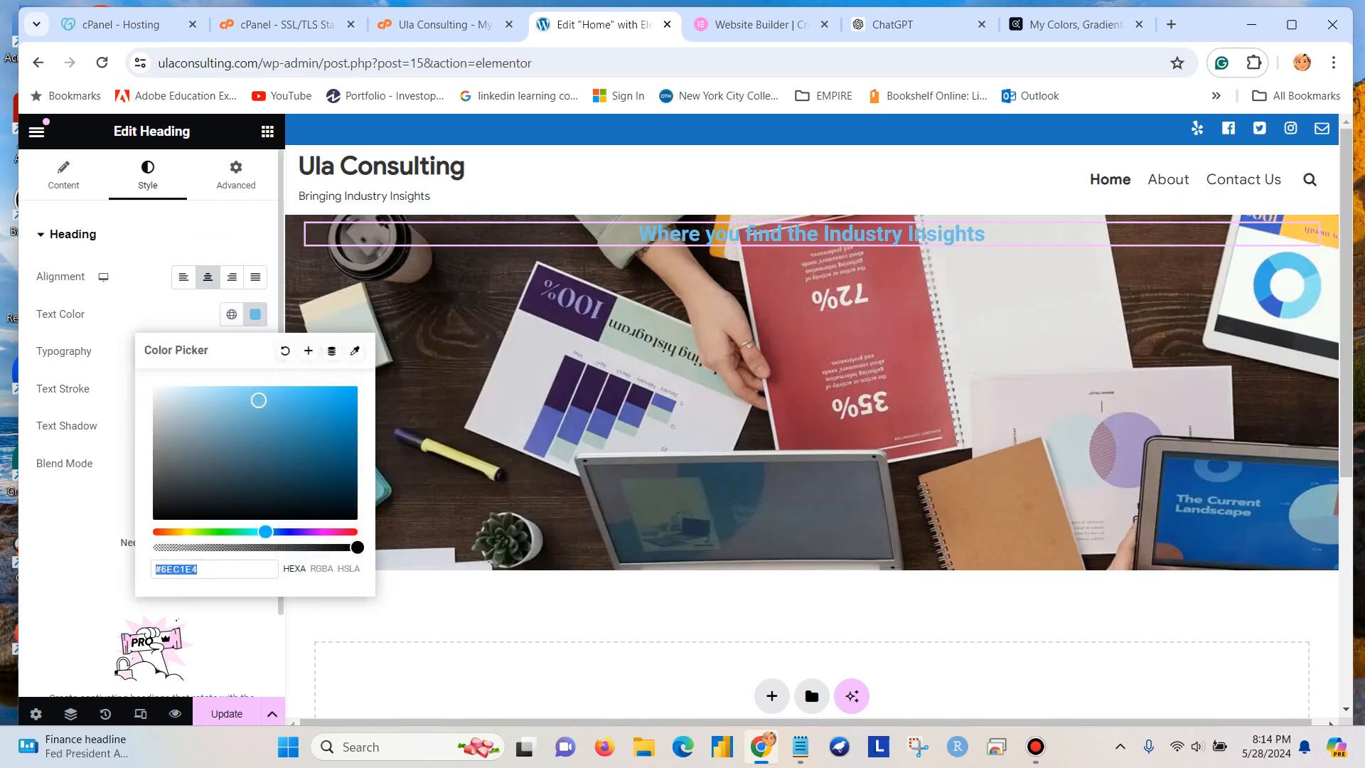
{"action": "key", "text": "ctrl+v"}
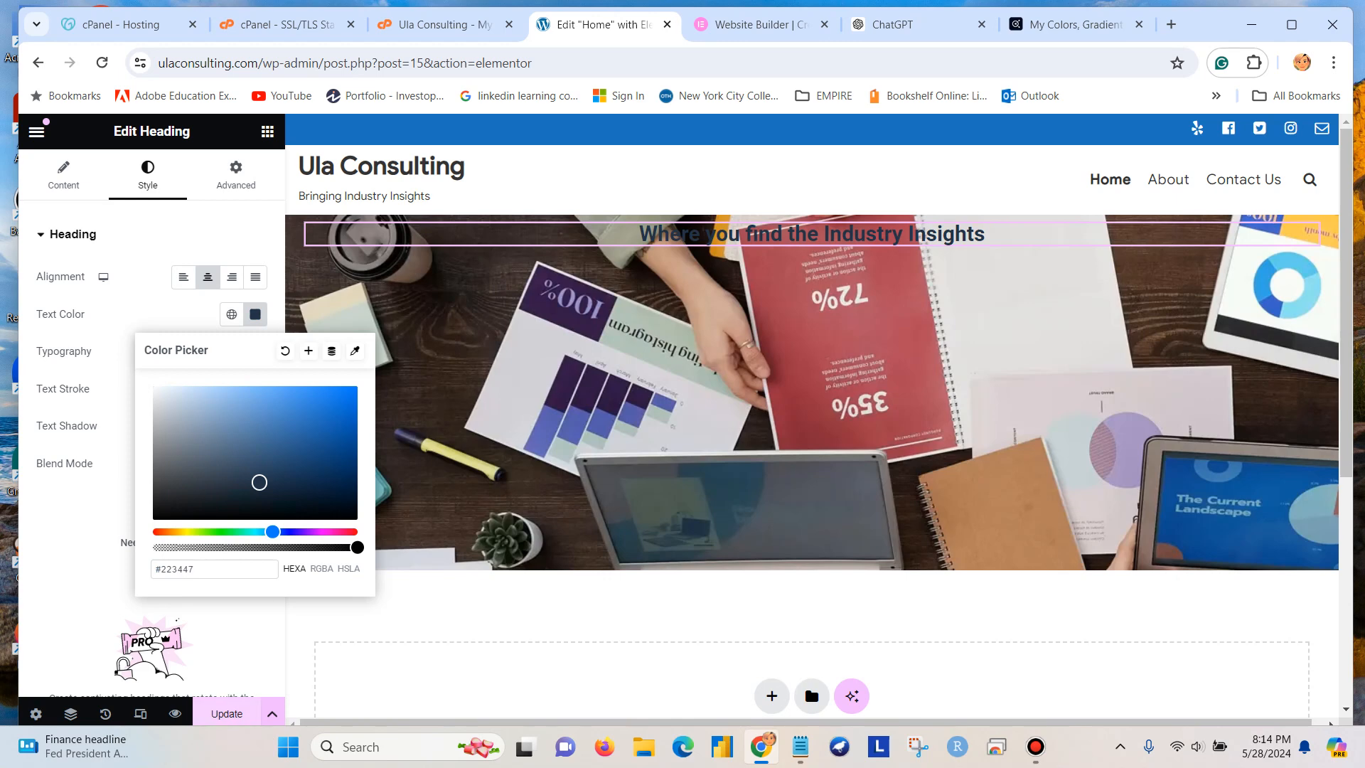
{"action": "left_click", "coordinate": [227, 713]}
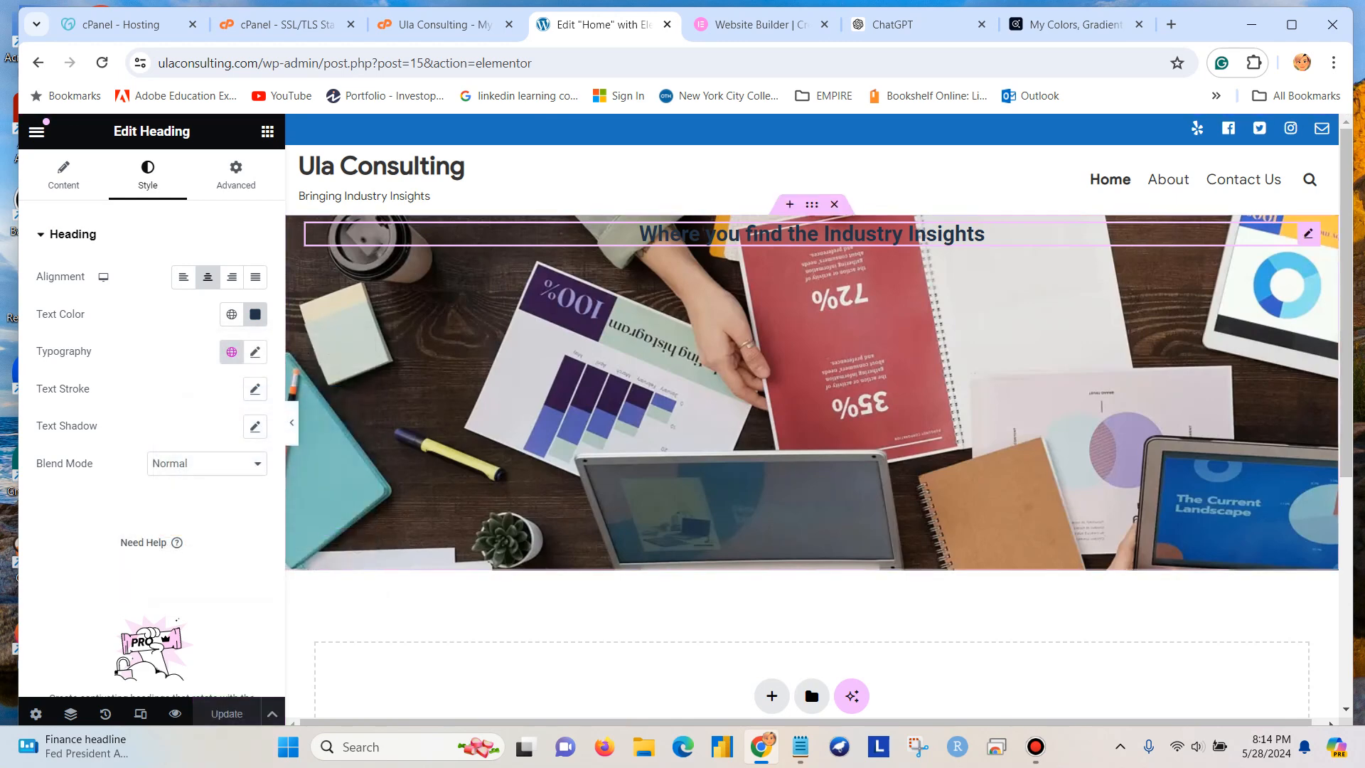
Step: Change the banner heading's font family to Georgia
{"action": "left_click", "coordinate": [255, 351]}
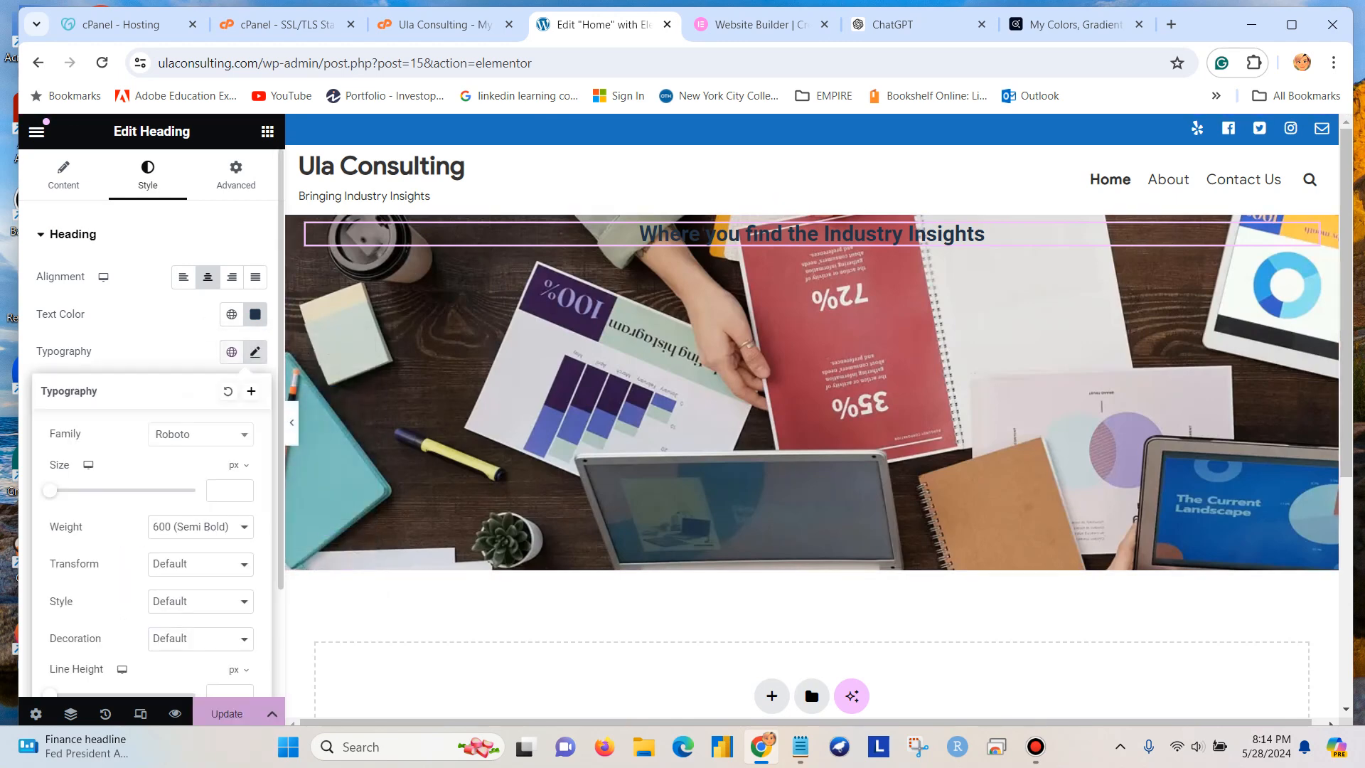
{"action": "left_click", "coordinate": [201, 434]}
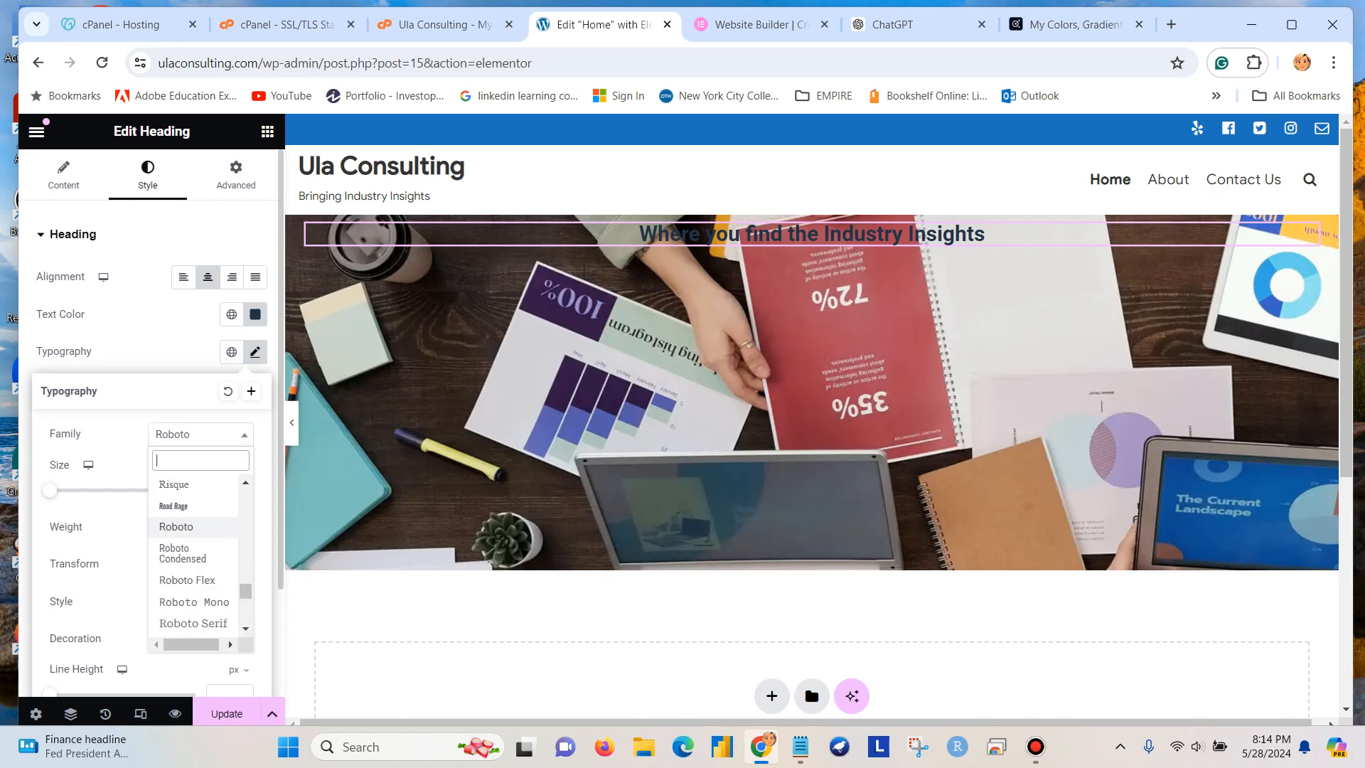
{"action": "type", "text": "Ge"}
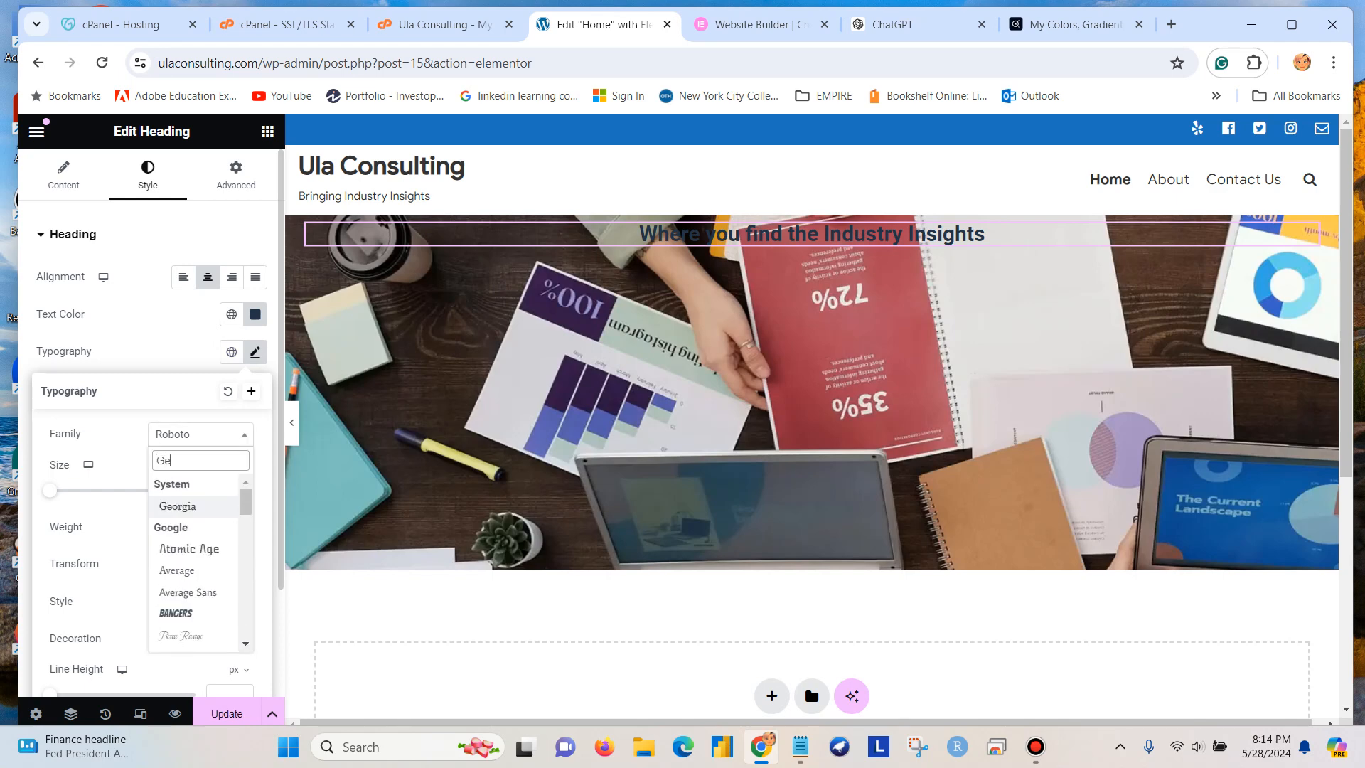
{"action": "key", "text": "Return"}
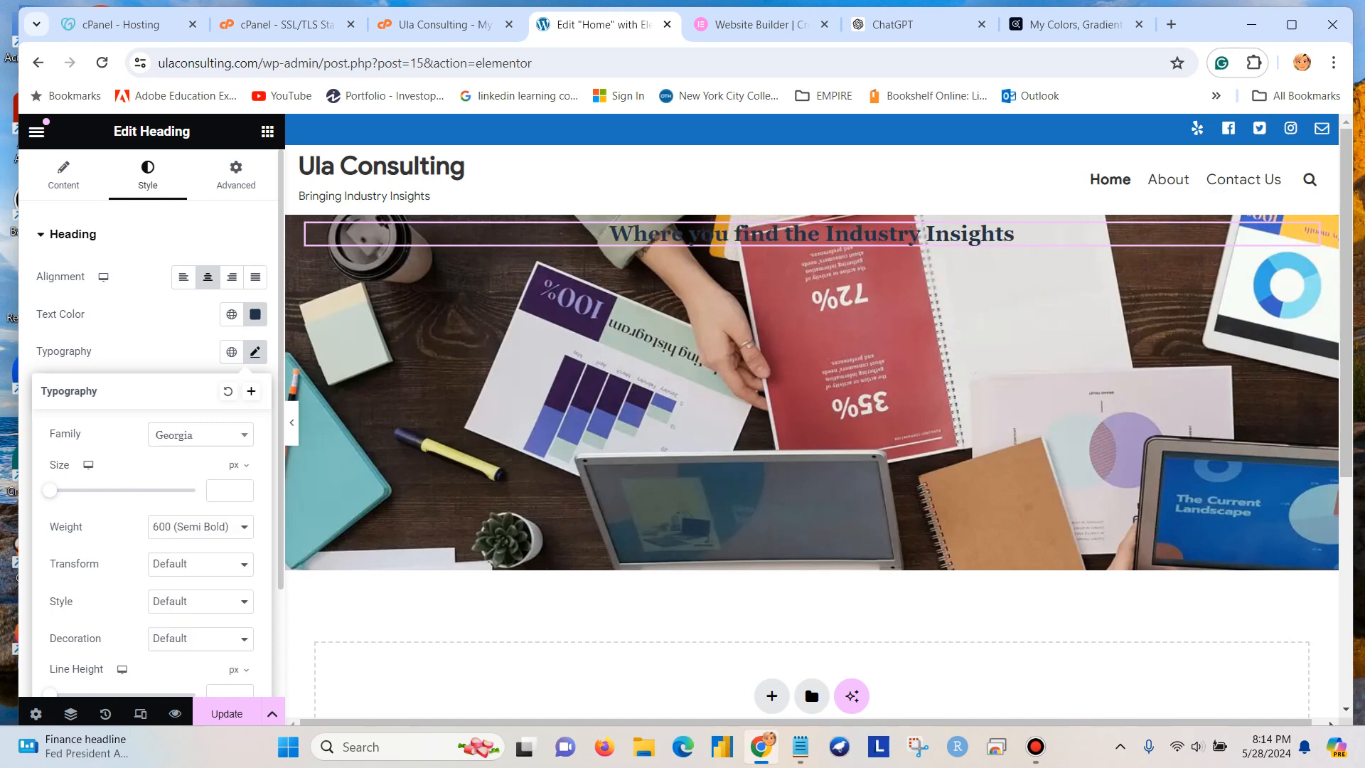
Step: Set the banner heading's font size to 39 px
{"action": "left_click", "coordinate": [239, 490]}
{"action": "type", "text": "5"}
{"action": "key", "text": "BackSpace"}
{"action": "type", "text": "34"}
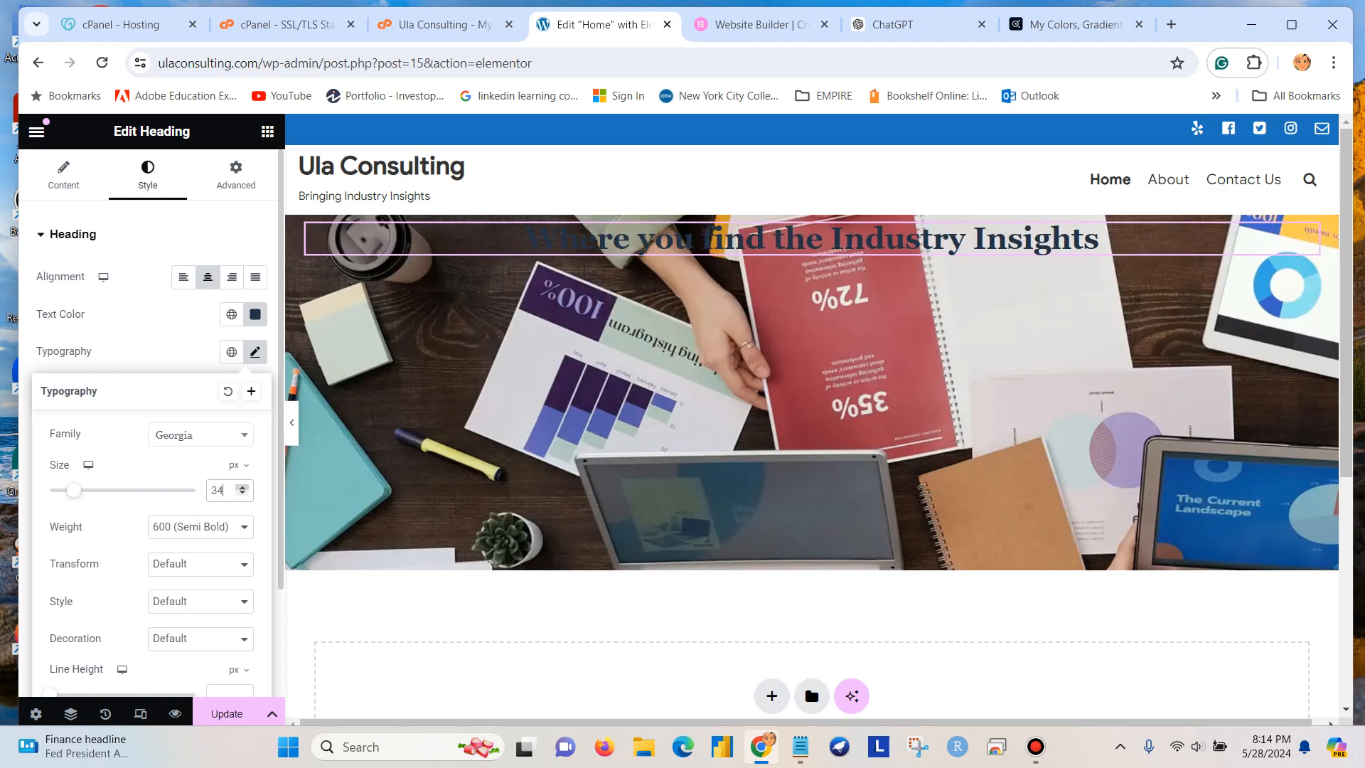
{"action": "left_click", "coordinate": [241, 488]}
{"action": "left_click", "coordinate": [241, 487]}
{"action": "left_click", "coordinate": [241, 488]}
{"action": "left_click", "coordinate": [241, 487]}
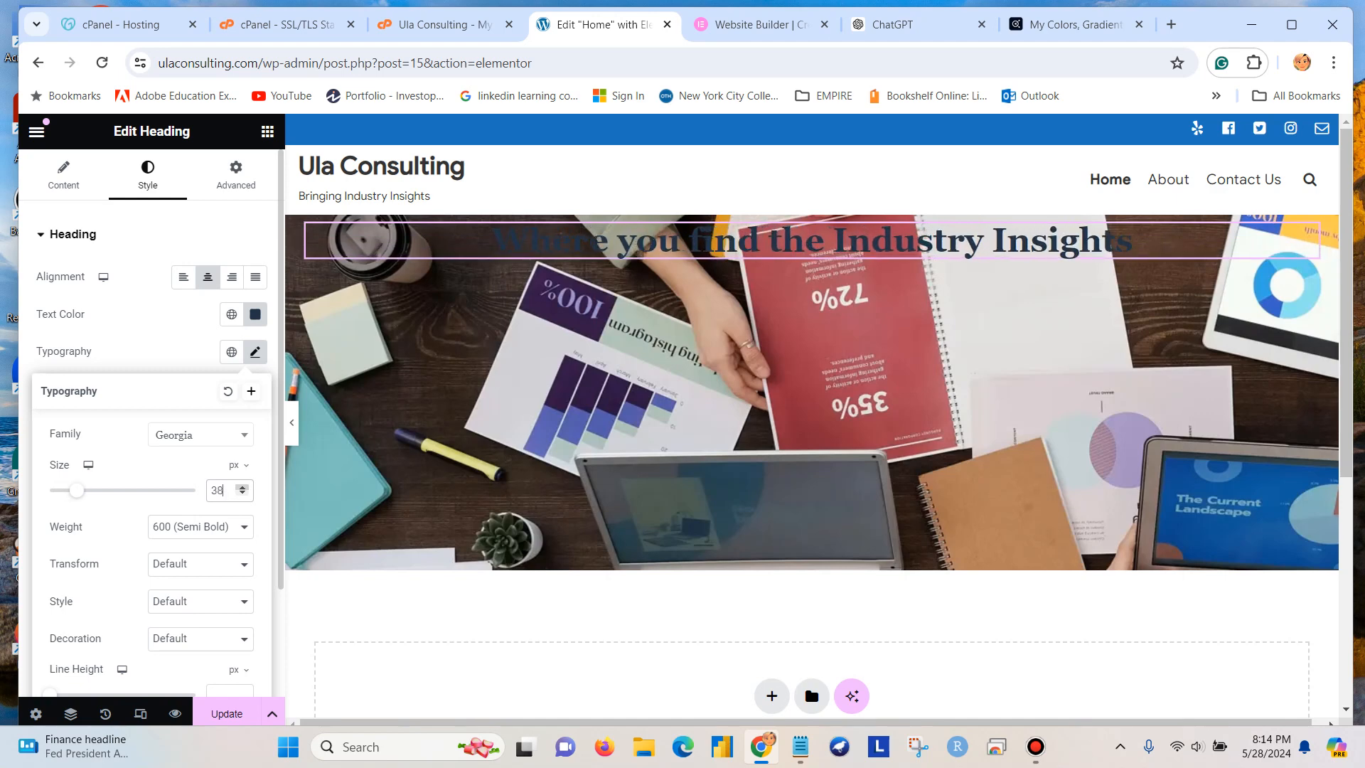
{"action": "left_click", "coordinate": [241, 488]}
{"action": "left_click", "coordinate": [241, 488]}
{"action": "left_click", "coordinate": [242, 487]}
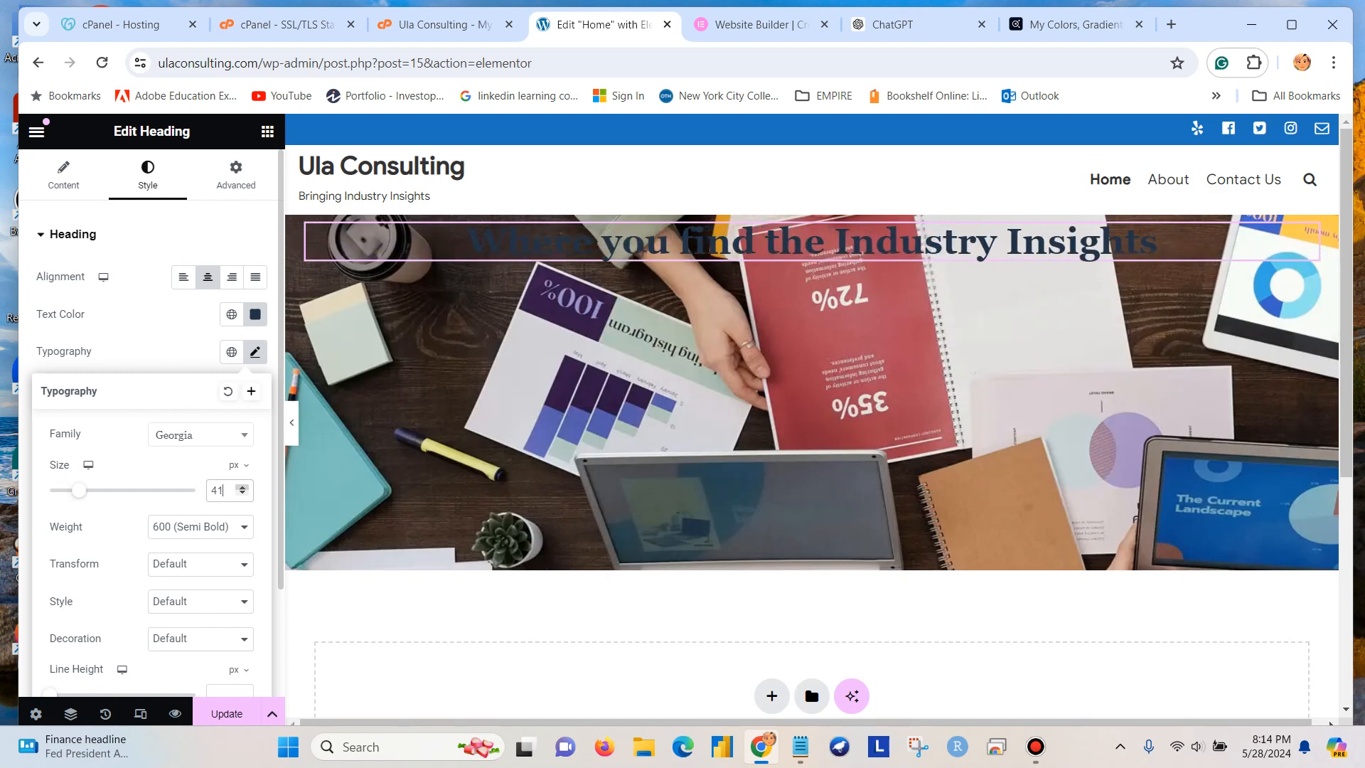
{"action": "left_click", "coordinate": [243, 494]}
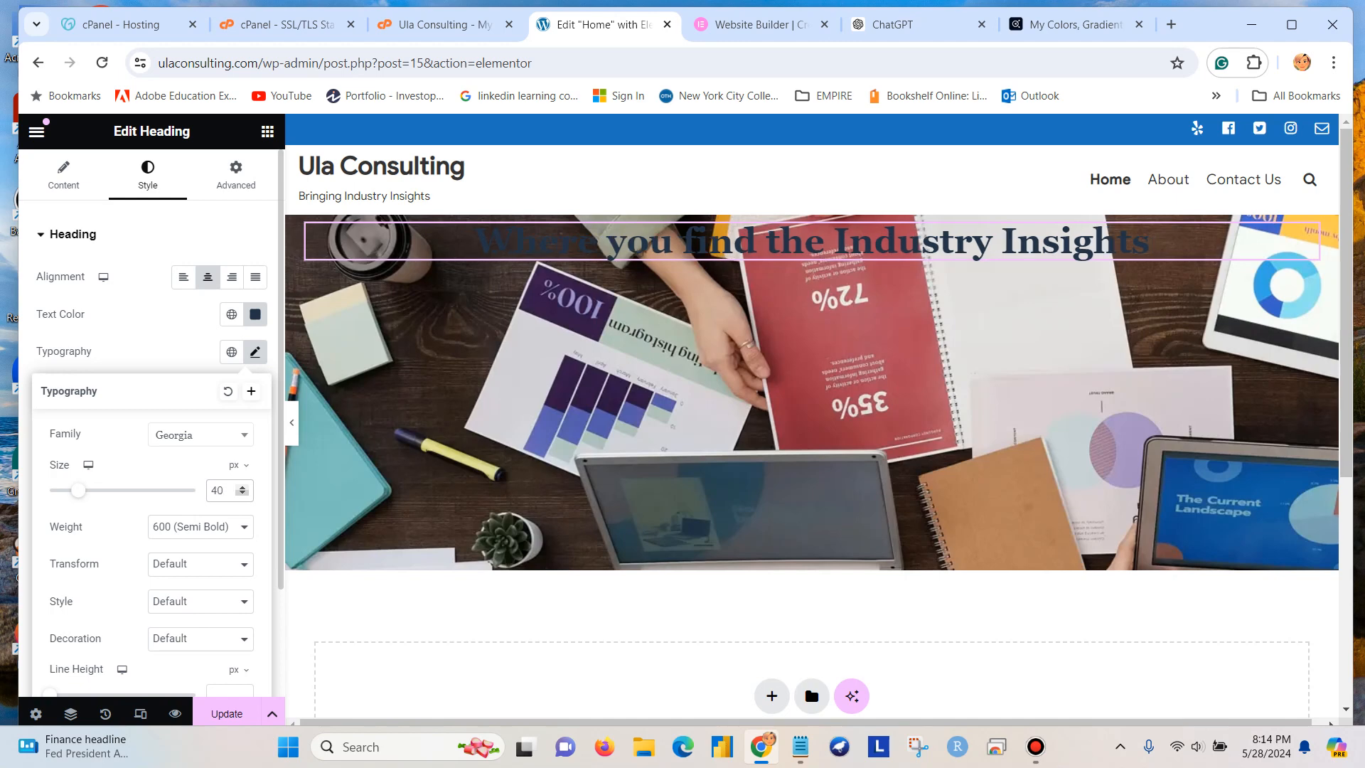
{"action": "left_click", "coordinate": [243, 493]}
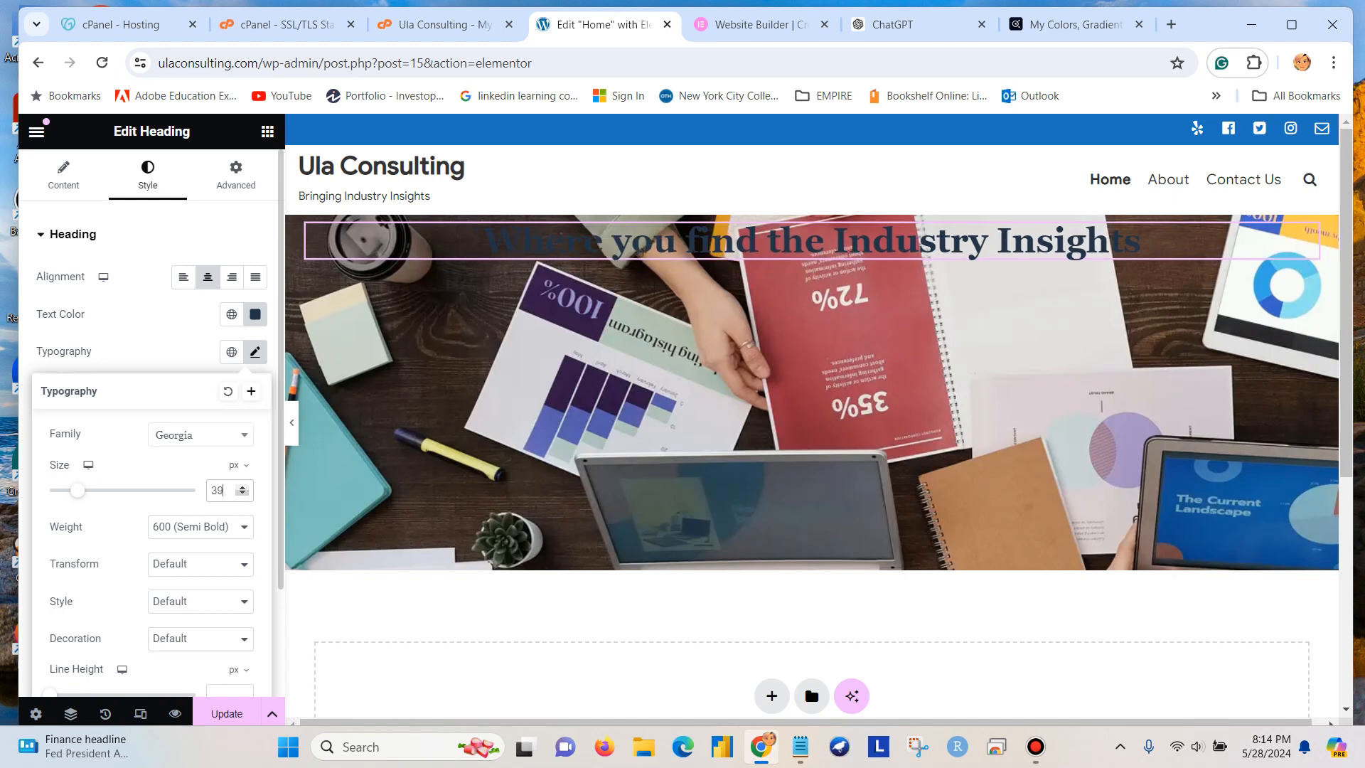
Step: Try the 500 (Medium) font weight on the banner heading, return it to 600 (Semi Bold) and update the page
{"action": "left_click", "coordinate": [229, 527]}
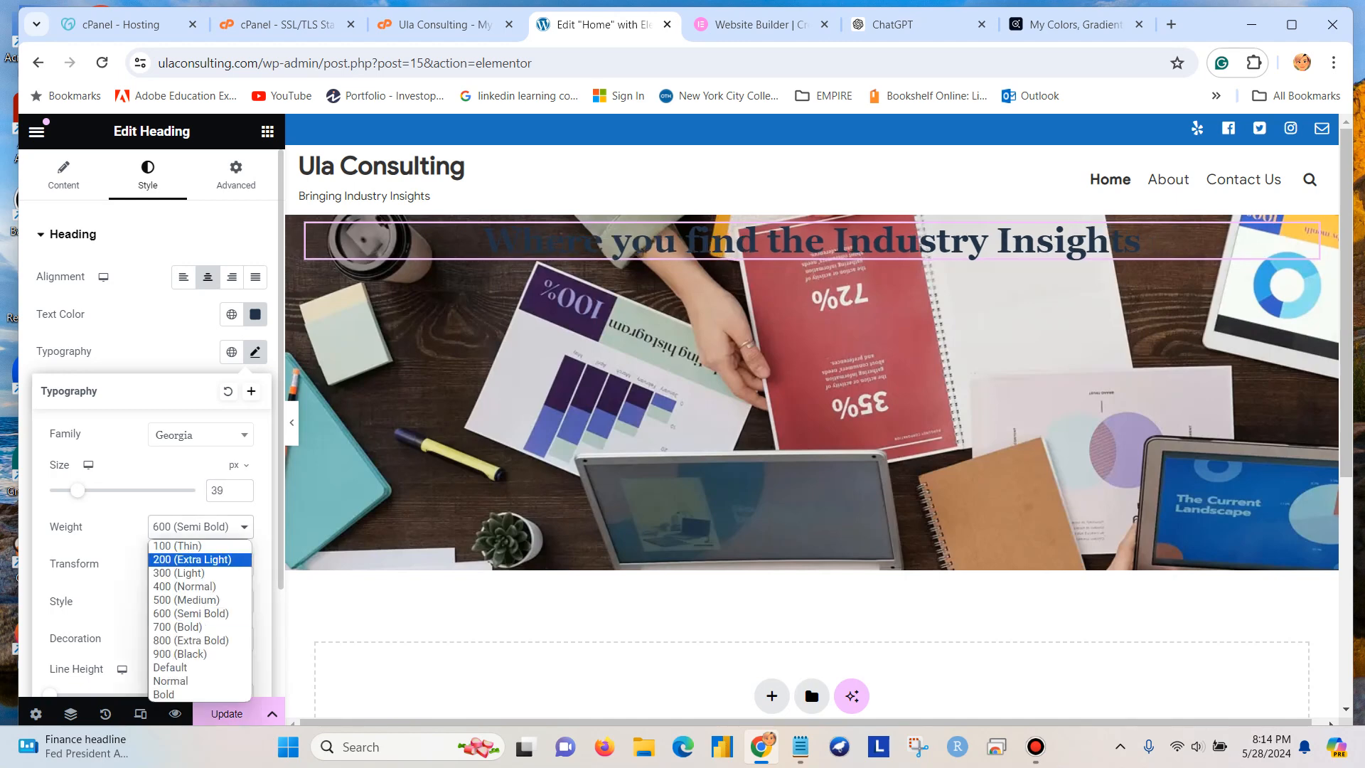
{"action": "left_click", "coordinate": [192, 601]}
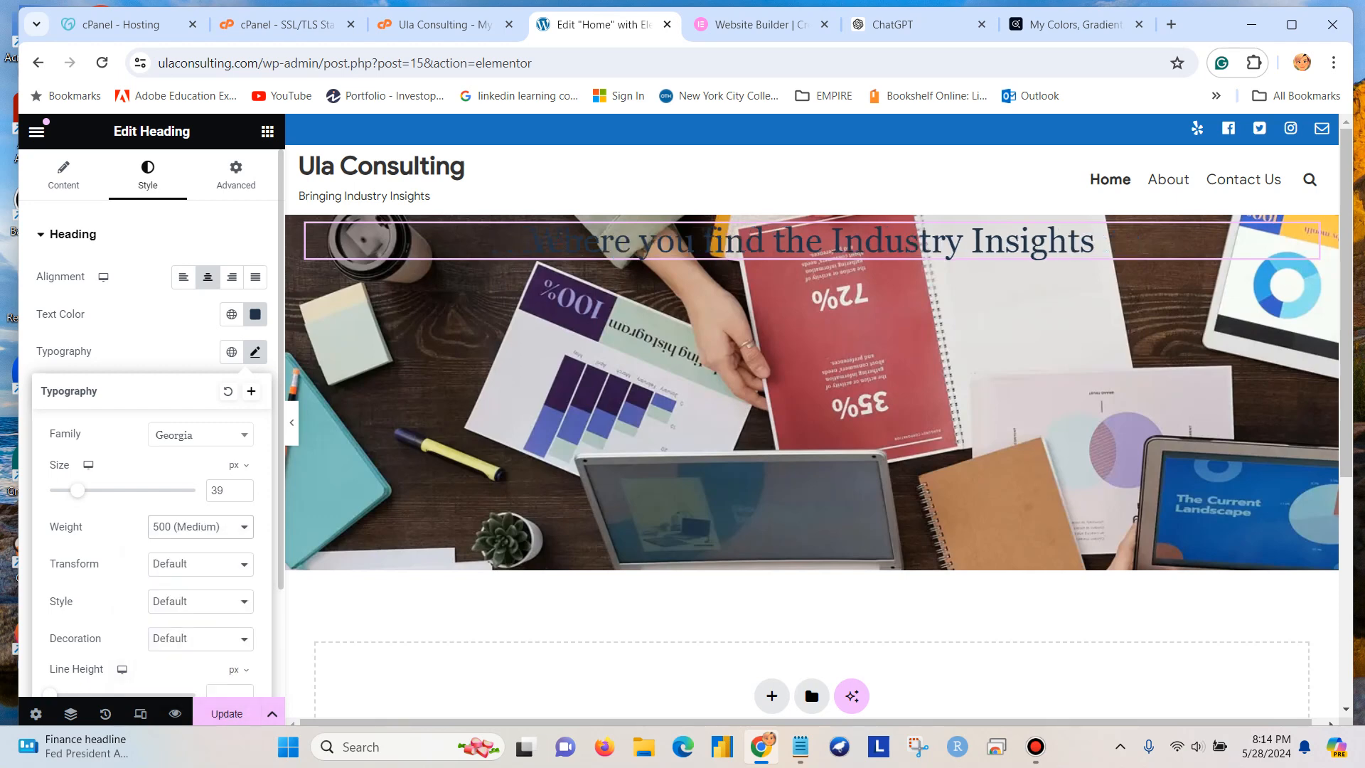
{"action": "left_click", "coordinate": [229, 527]}
{"action": "left_click", "coordinate": [192, 615]}
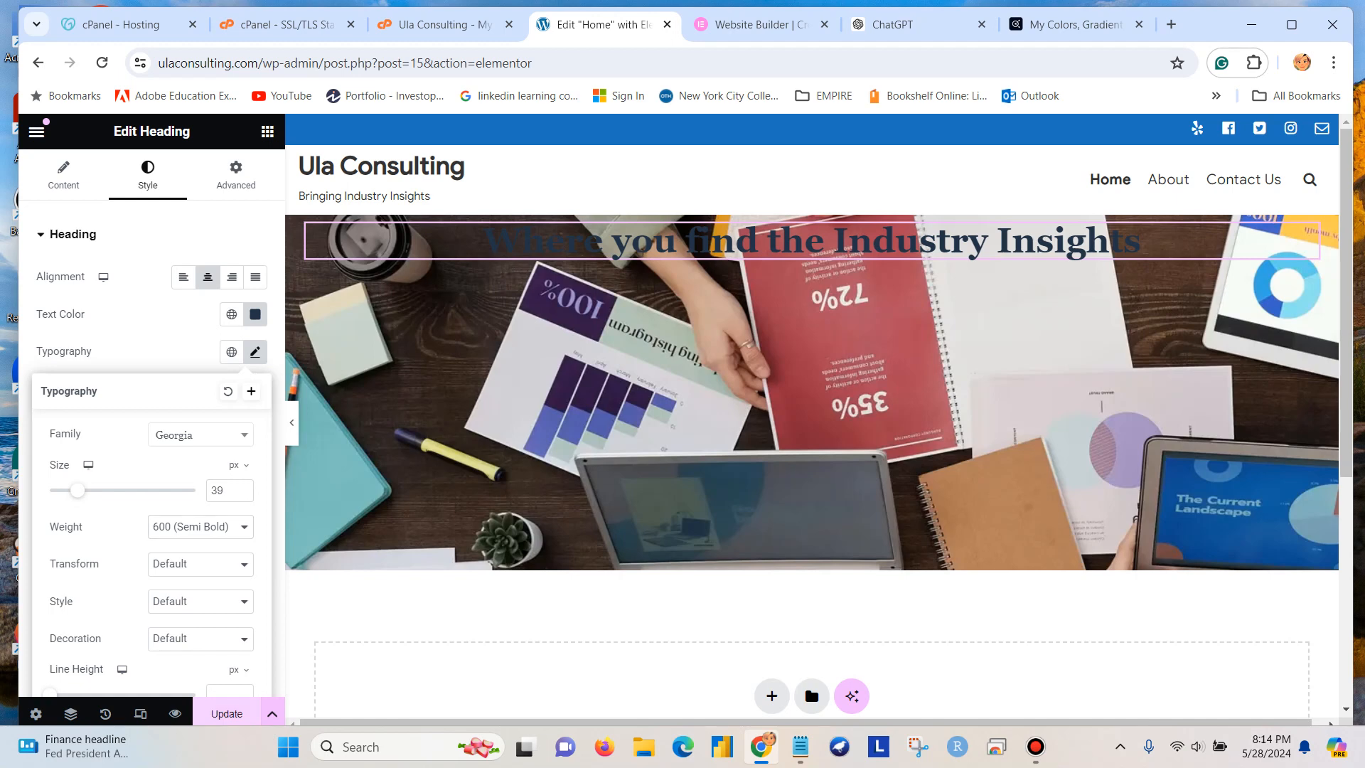
{"action": "left_click", "coordinate": [227, 714]}
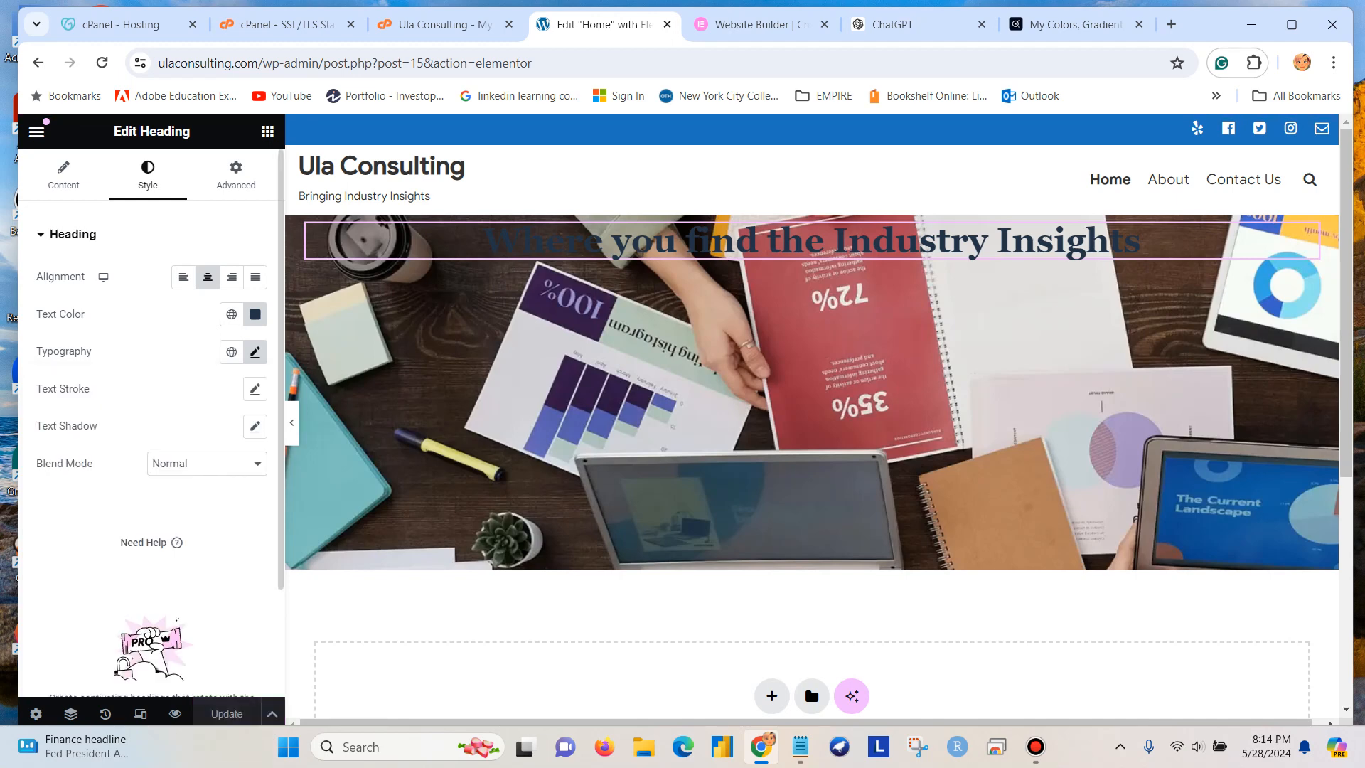
Step: Clear the banner heading's centre alignment, restore it and collapse the heading style settings
{"action": "scroll", "coordinate": [151, 426], "scroll_direction": "down", "scroll_amount": 2}
{"action": "scroll", "coordinate": [152, 426], "scroll_direction": "up", "scroll_amount": 2}
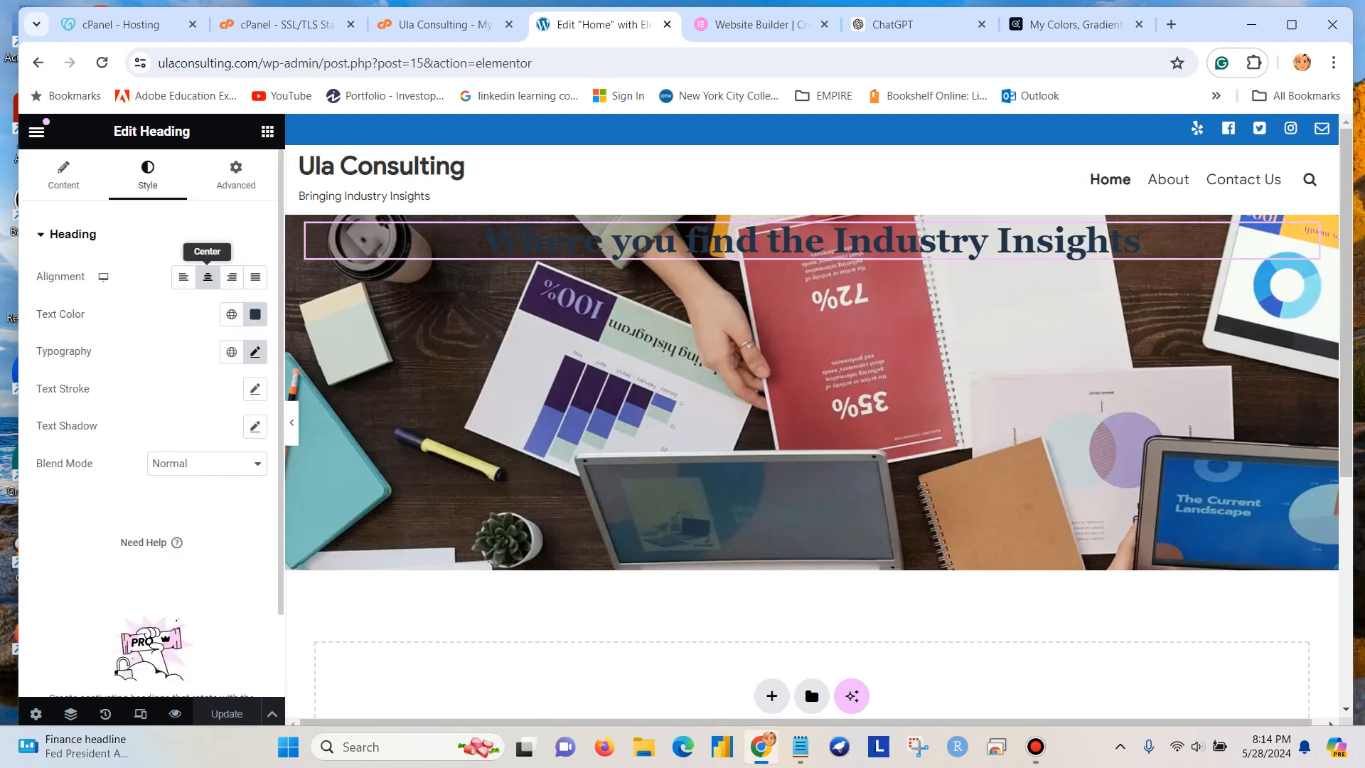
{"action": "left_click", "coordinate": [208, 277]}
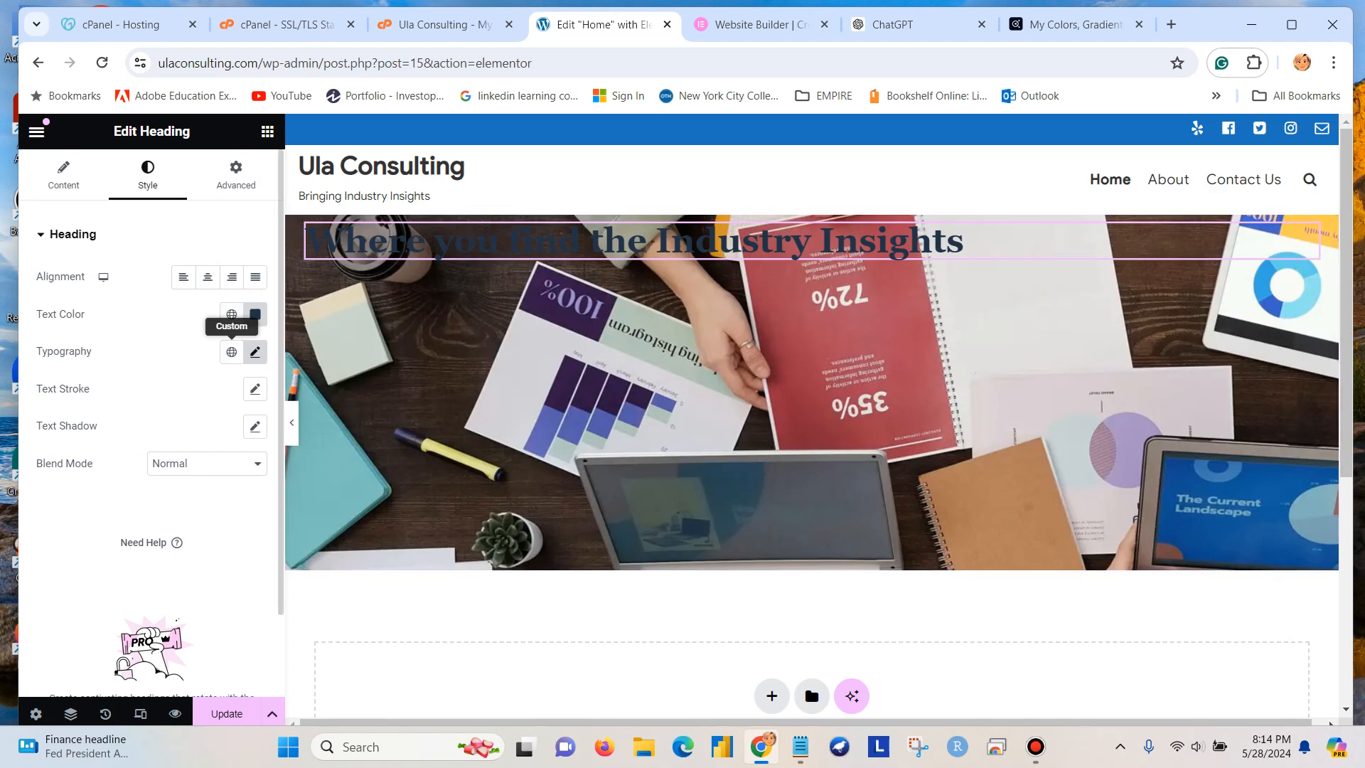
{"action": "left_click", "coordinate": [208, 277]}
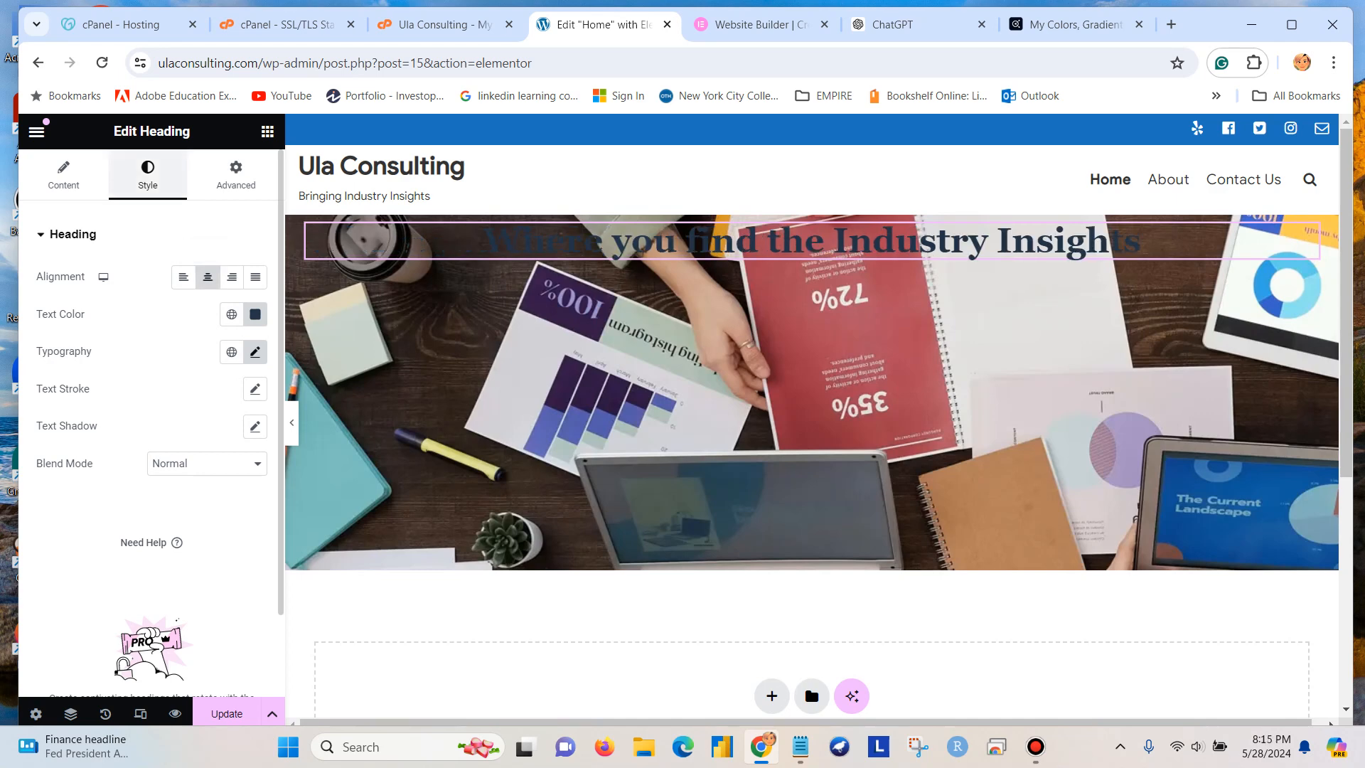
{"action": "left_click", "coordinate": [72, 235]}
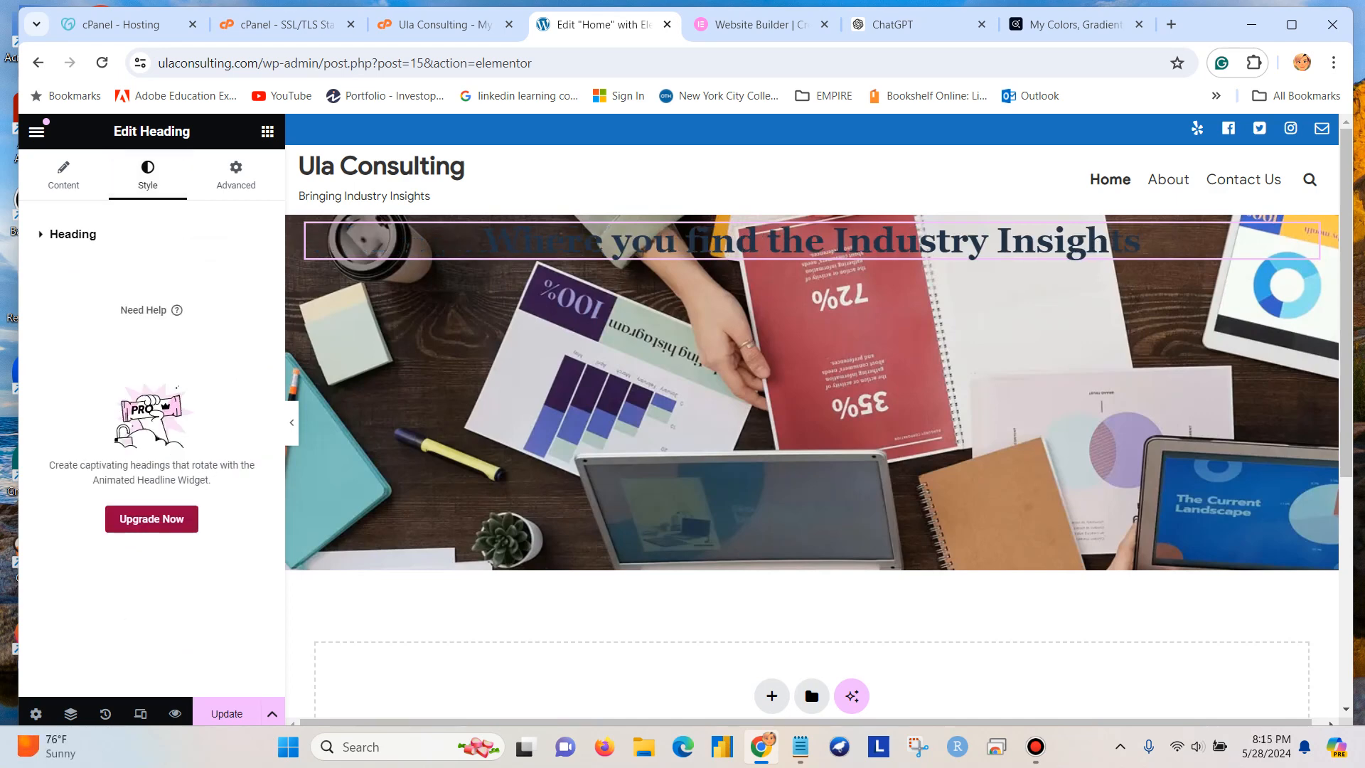
Step: Try the H3 HTML tag on the banner heading and return it to H2
{"action": "left_click", "coordinate": [63, 174]}
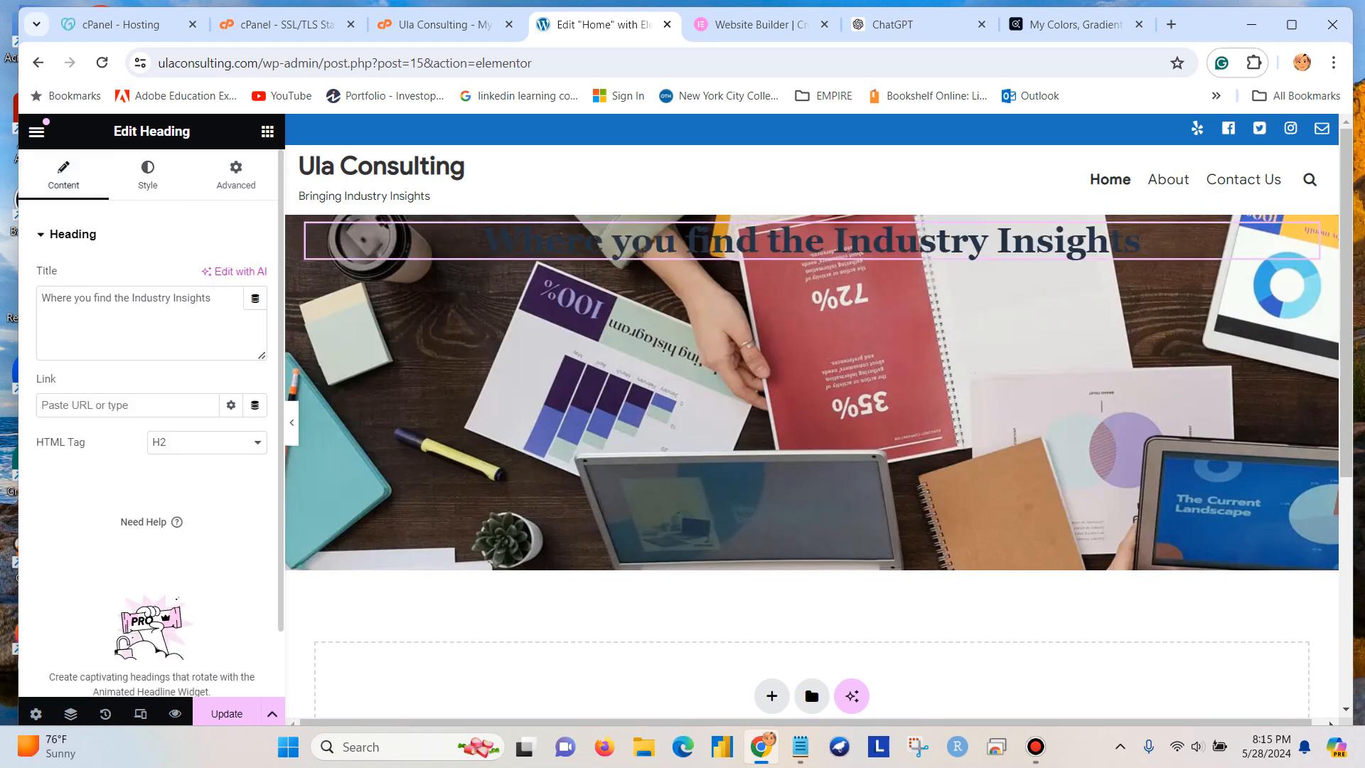
{"action": "scroll", "coordinate": [152, 427], "scroll_direction": "down", "scroll_amount": 1}
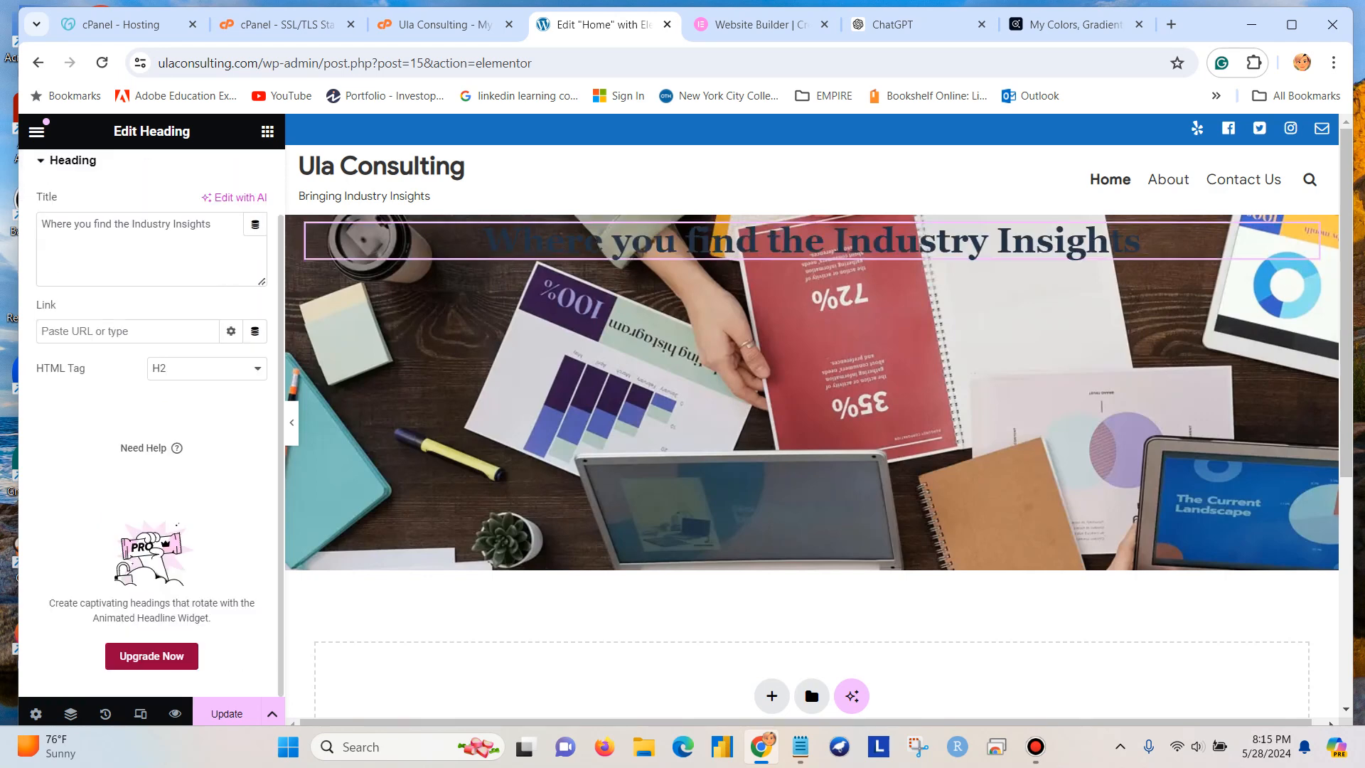
{"action": "left_click", "coordinate": [206, 368]}
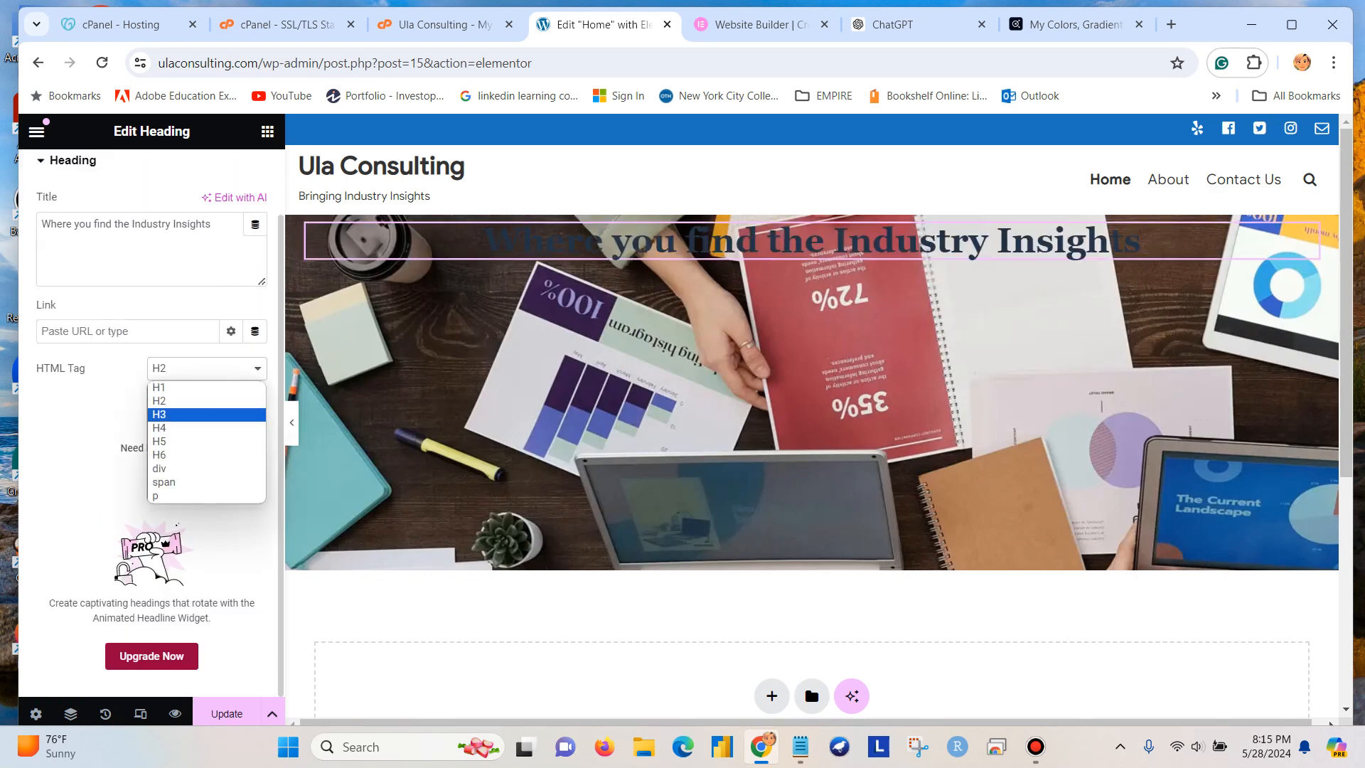
{"action": "left_click", "coordinate": [186, 415]}
{"action": "left_click", "coordinate": [206, 368]}
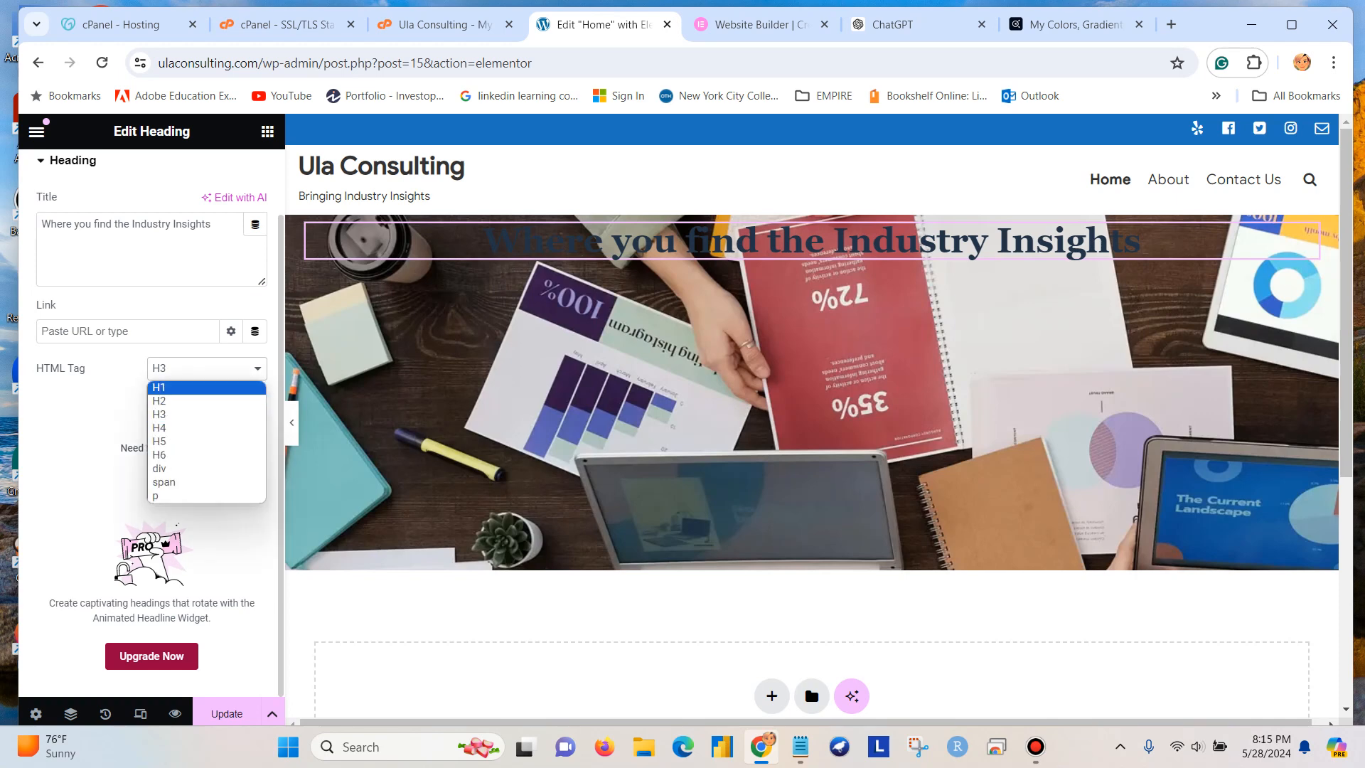
{"action": "left_click", "coordinate": [186, 400]}
{"action": "scroll", "coordinate": [151, 427], "scroll_direction": "up", "scroll_amount": 1}
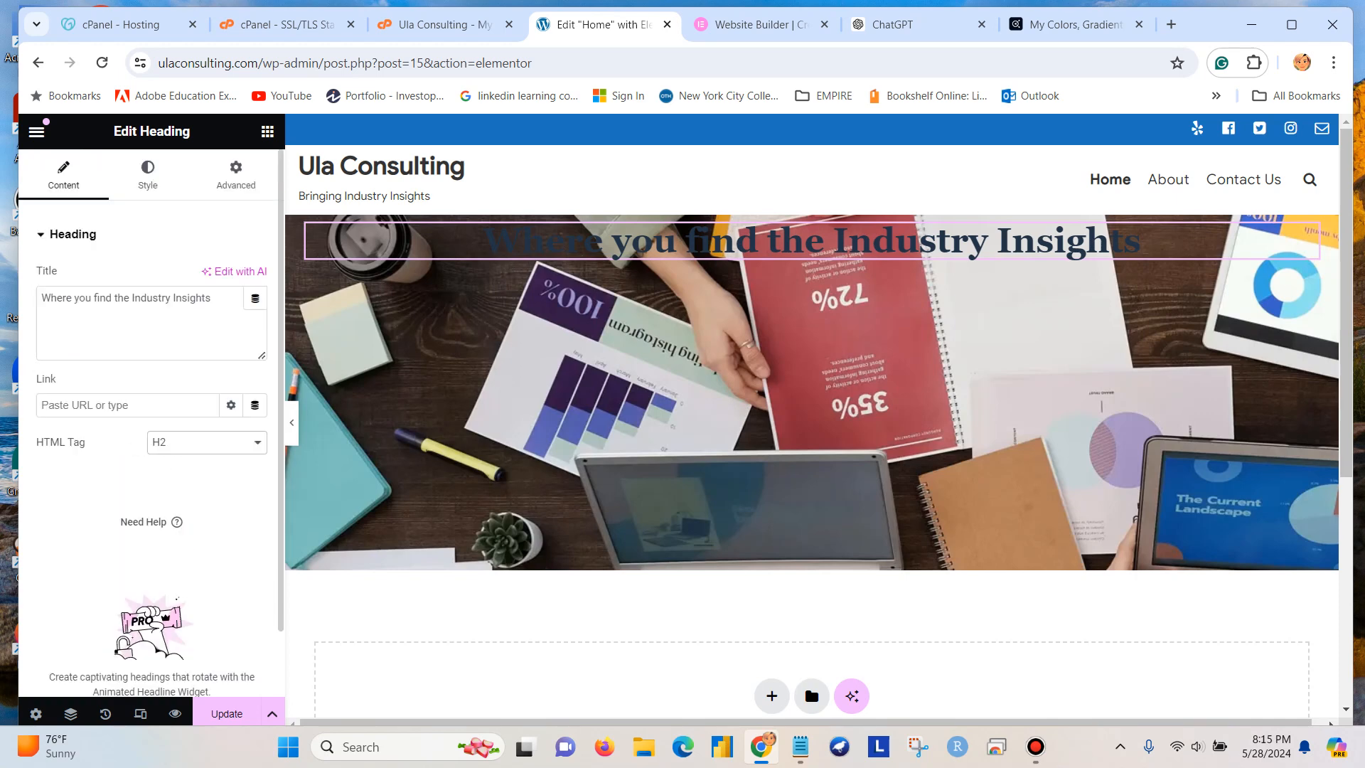
Step: Try to lower the banner heading by adding blank lines before its title text
{"action": "left_click", "coordinate": [147, 175]}
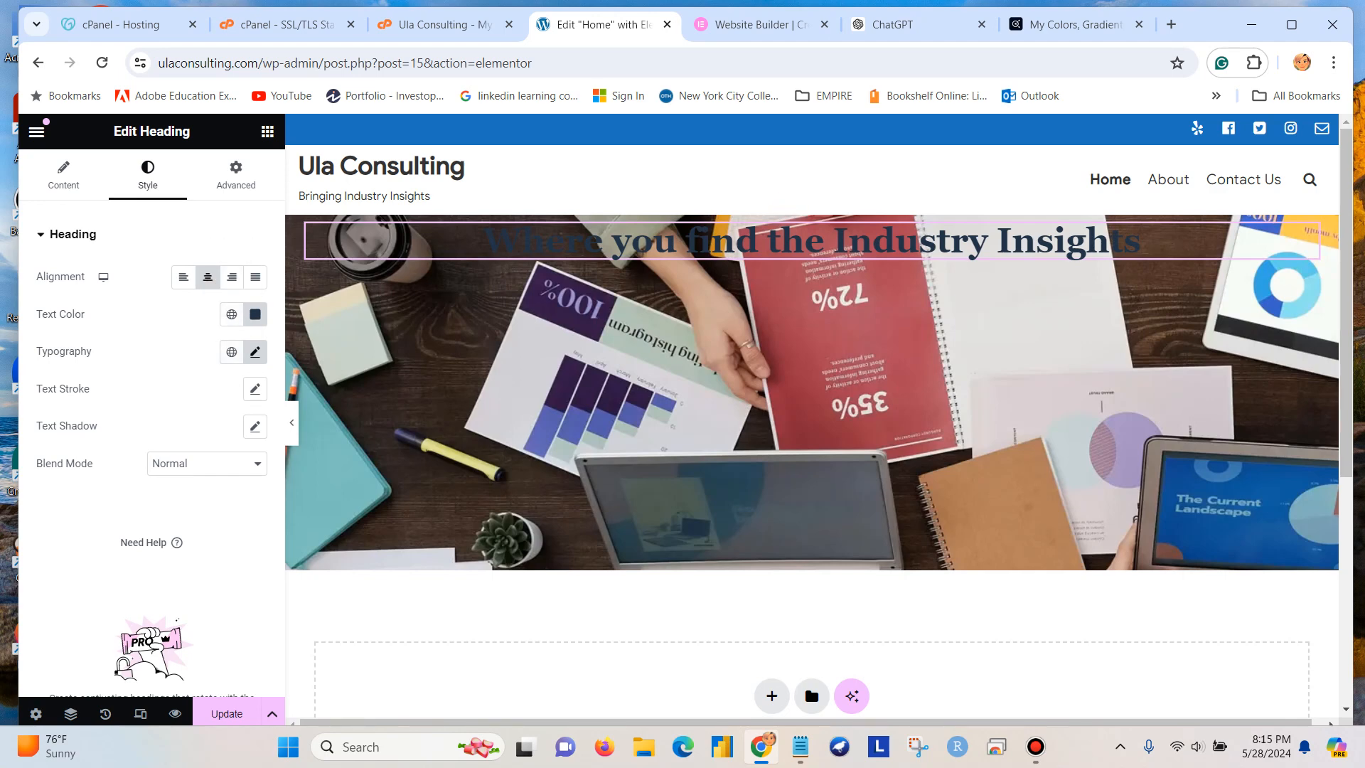
{"action": "left_click", "coordinate": [63, 174]}
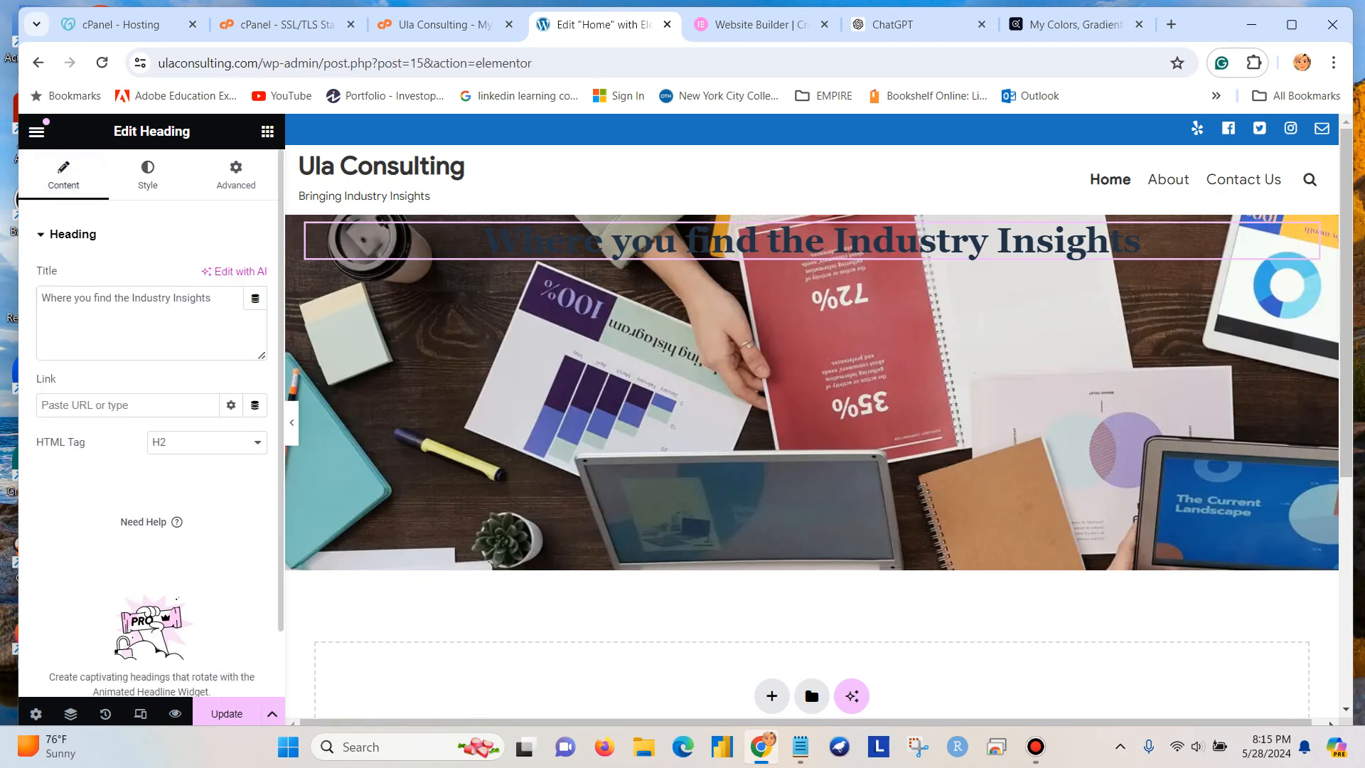
{"action": "left_click", "coordinate": [42, 298]}
{"action": "key", "text": "Return"}
{"action": "key", "text": "Return"}
{"action": "key", "text": "Return"}
{"action": "key", "text": "Return"}
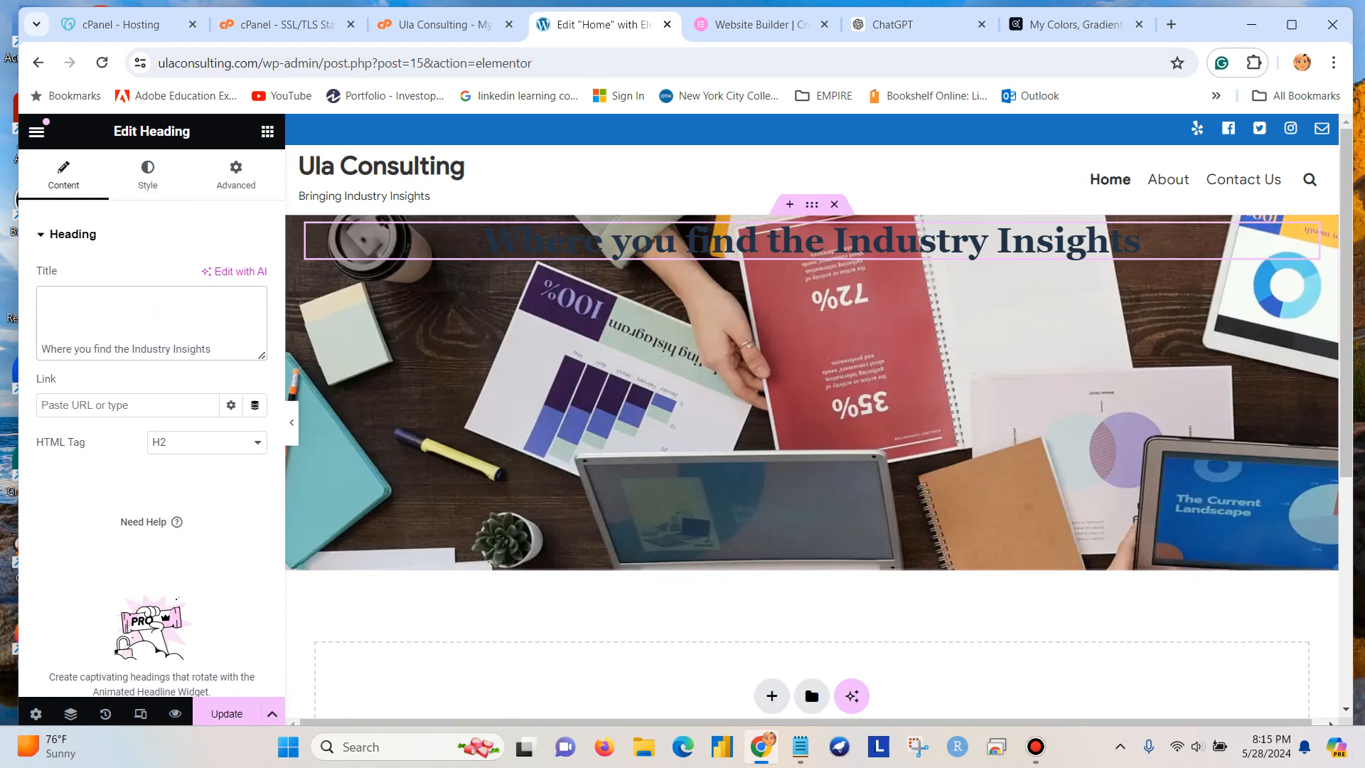
{"action": "left_click", "coordinate": [152, 483]}
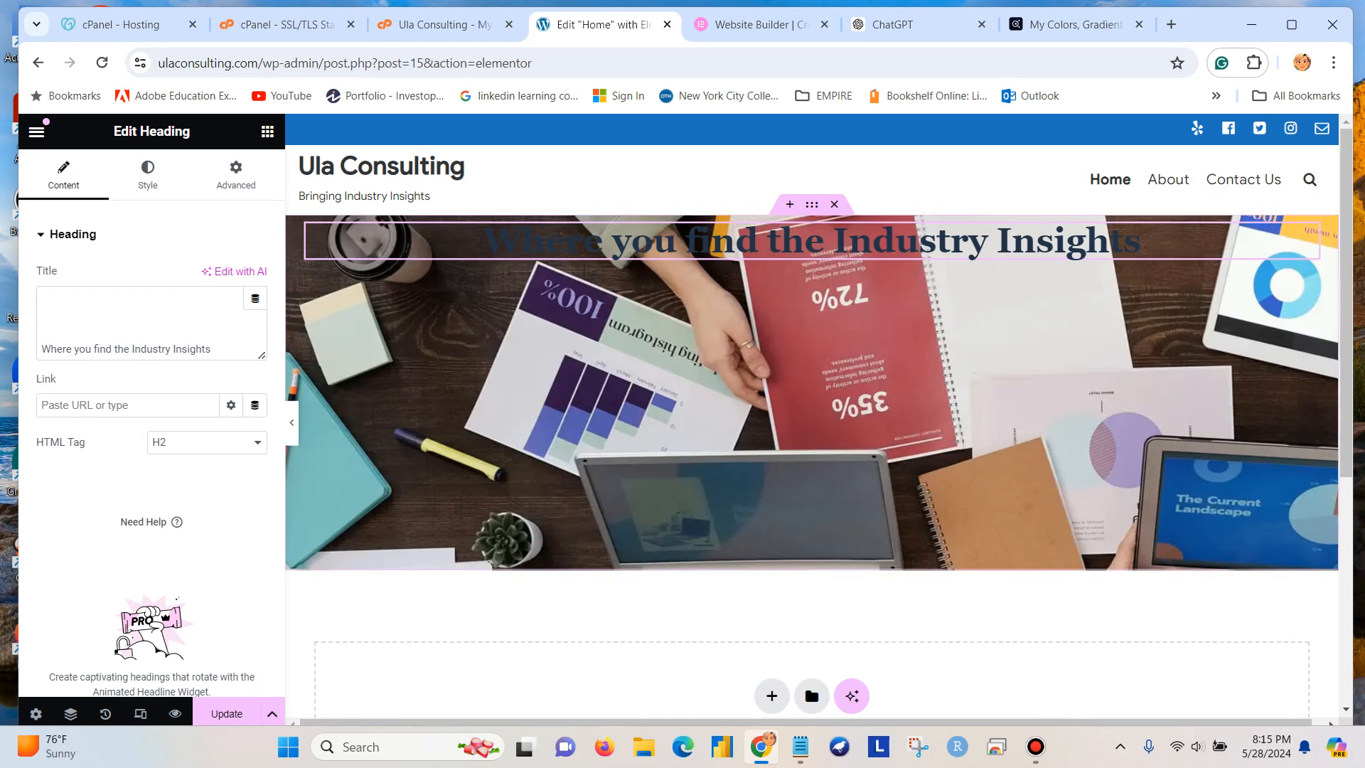
Step: Remove the blank lines before the banner heading's title text
{"action": "left_click", "coordinate": [41, 349]}
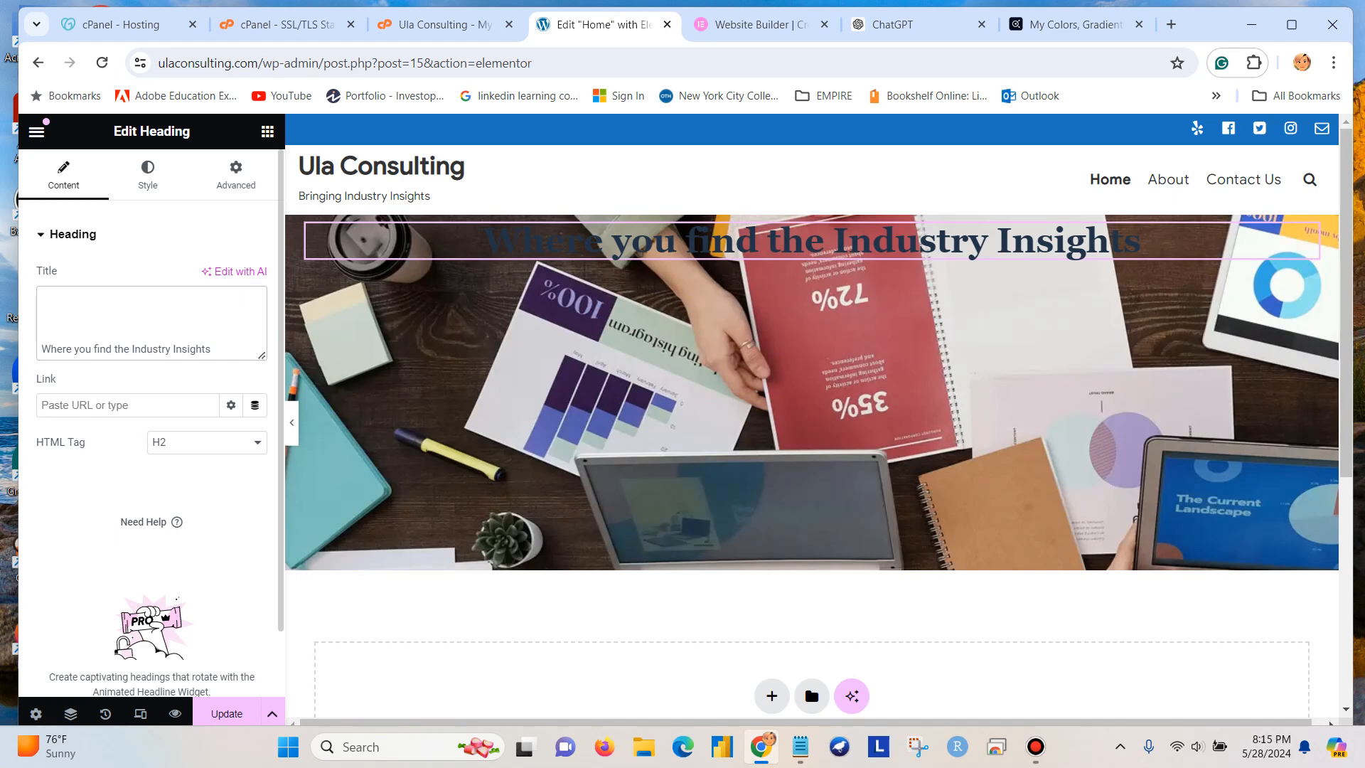
{"action": "key", "text": "BackSpace"}
{"action": "key", "text": "BackSpace"}
{"action": "key", "text": "BackSpace"}
{"action": "key", "text": "BackSpace"}
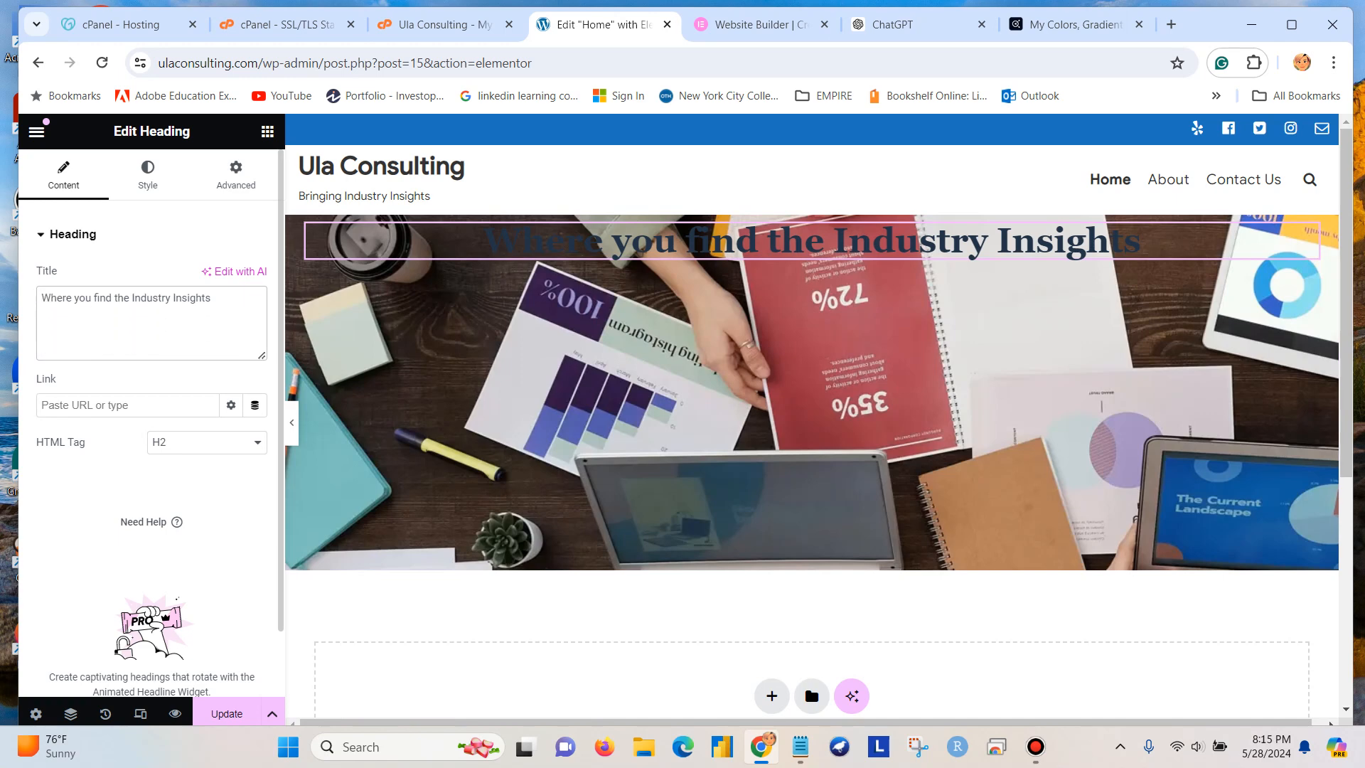
Step: Set the banner heading's linked margins to 20 px on all four sides in its advanced layout settings
{"action": "left_click", "coordinate": [148, 174]}
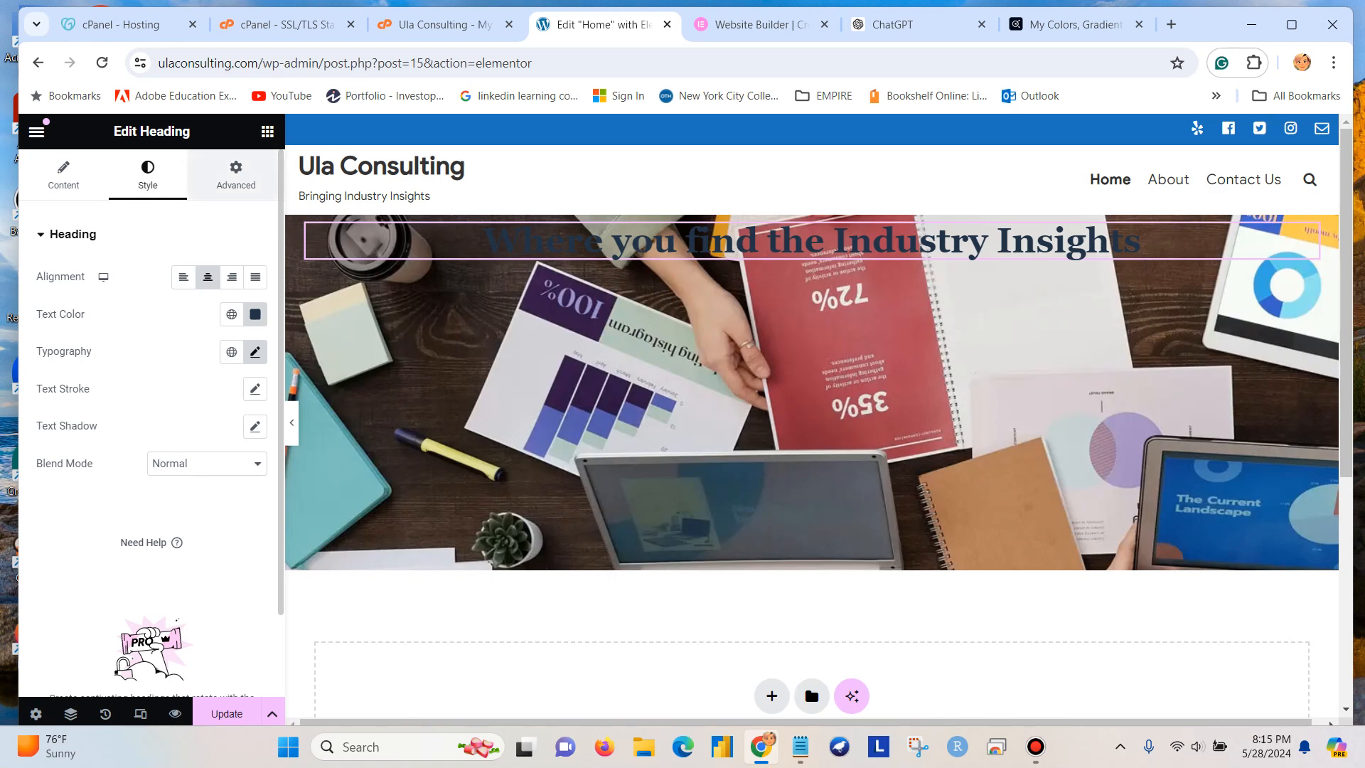
{"action": "left_click", "coordinate": [236, 174]}
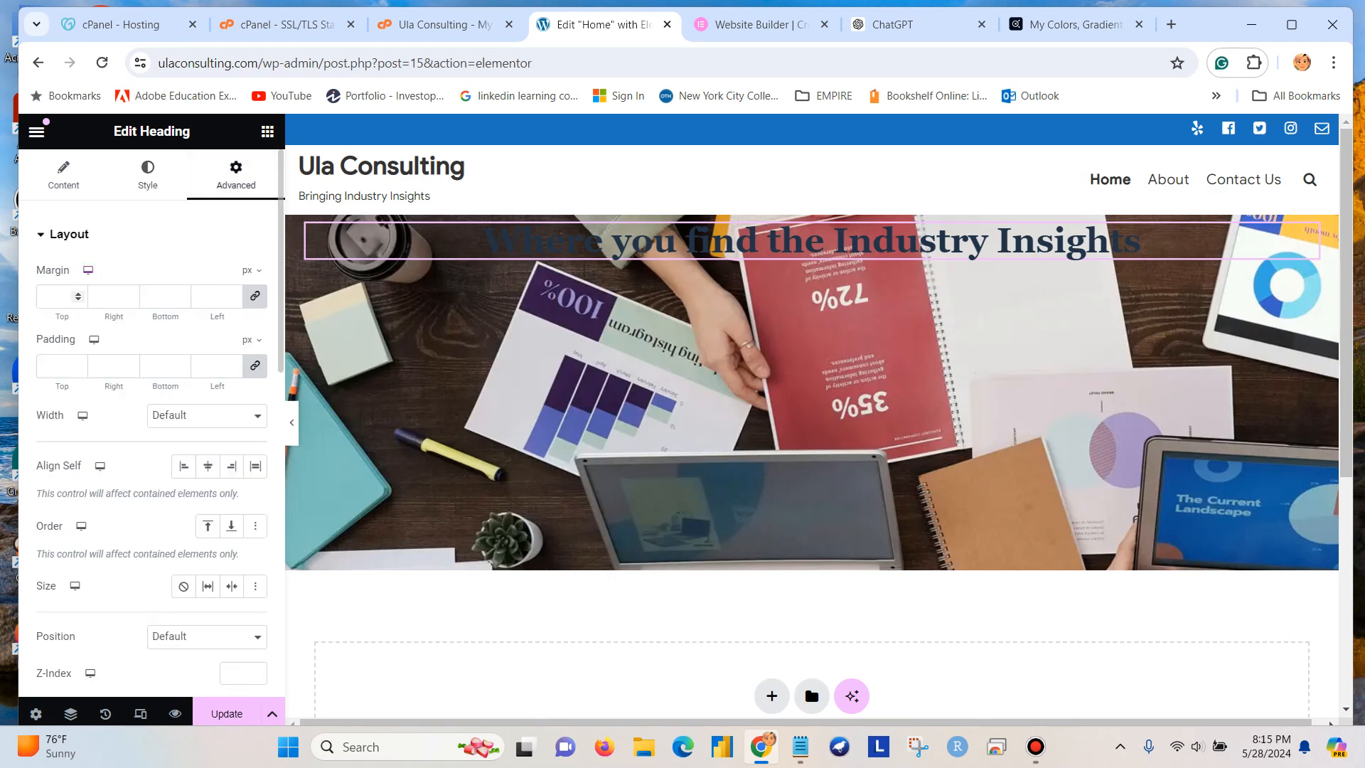
{"action": "left_click", "coordinate": [77, 292]}
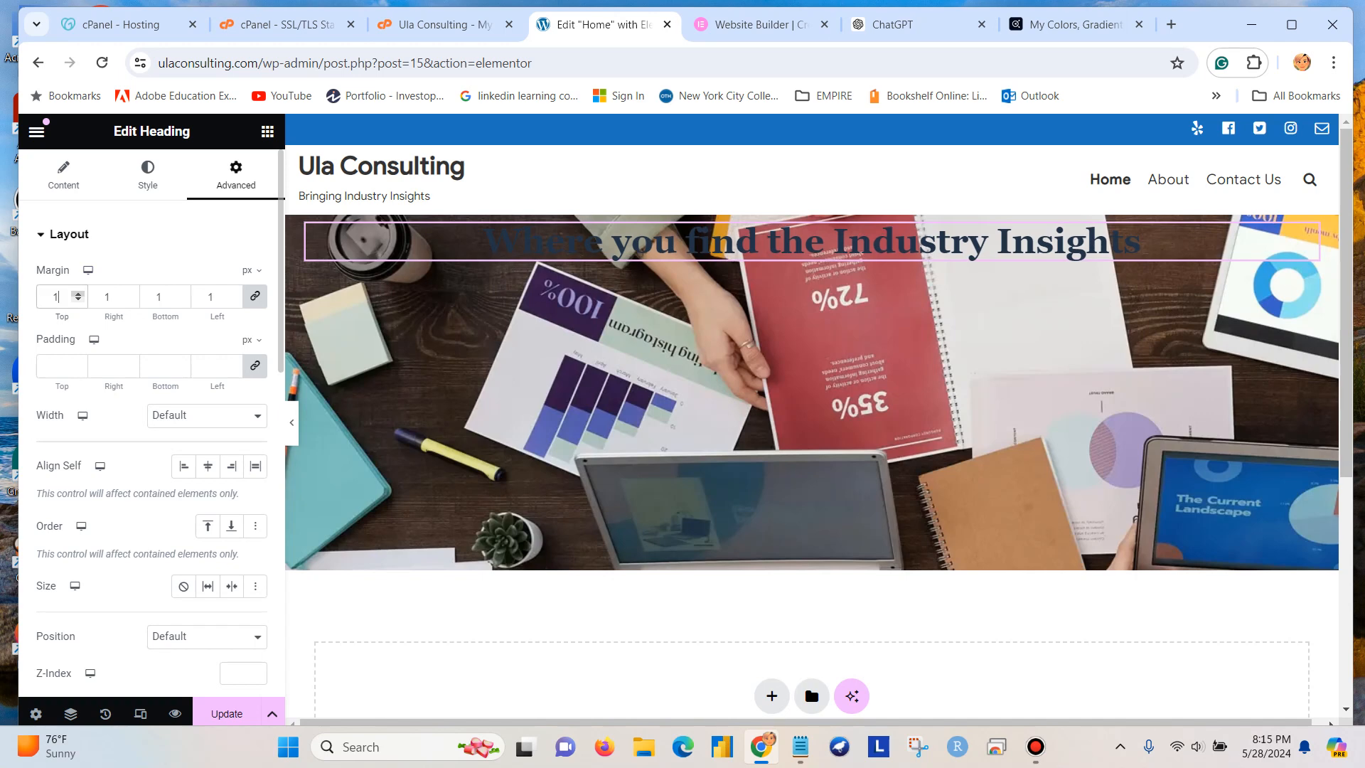
{"action": "left_click", "coordinate": [78, 292]}
{"action": "left_click", "coordinate": [77, 292]}
{"action": "left_click", "coordinate": [77, 292]}
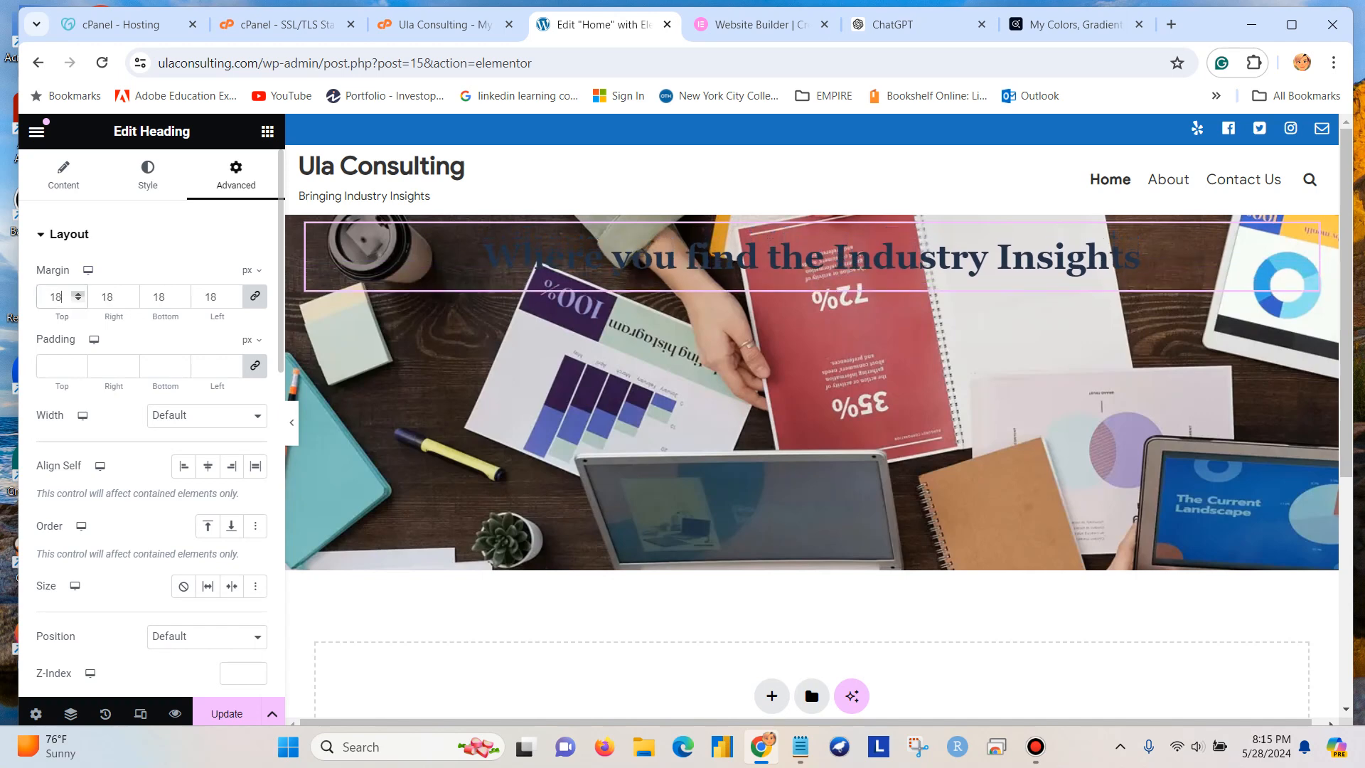
{"action": "left_click", "coordinate": [77, 292]}
{"action": "left_click", "coordinate": [77, 293]}
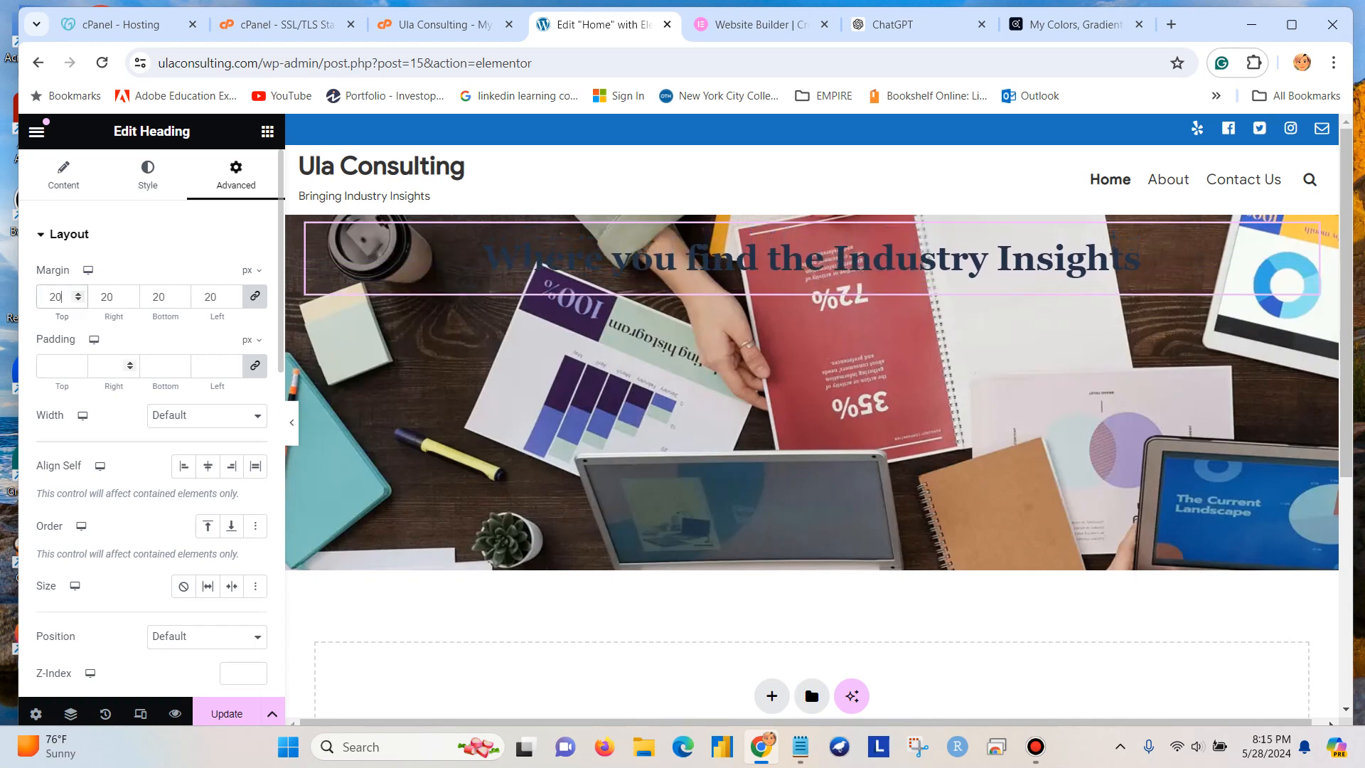
Step: Set the banner heading's linked padding to 29 px on all four sides
{"action": "left_click", "coordinate": [77, 363]}
{"action": "left_click", "coordinate": [78, 363]}
{"action": "left_click", "coordinate": [78, 363]}
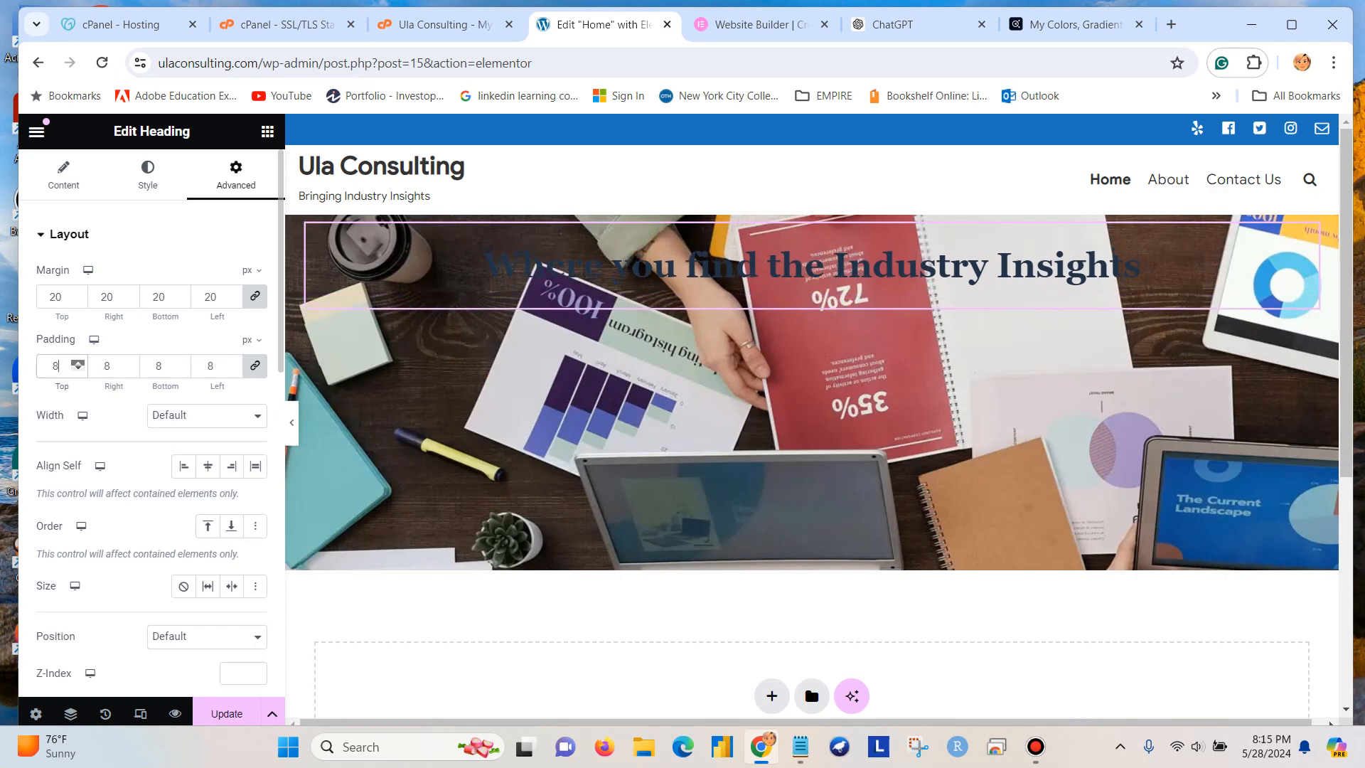
{"action": "left_click", "coordinate": [77, 362]}
{"action": "left_click", "coordinate": [77, 363]}
{"action": "left_click", "coordinate": [78, 363]}
{"action": "left_click", "coordinate": [78, 363]}
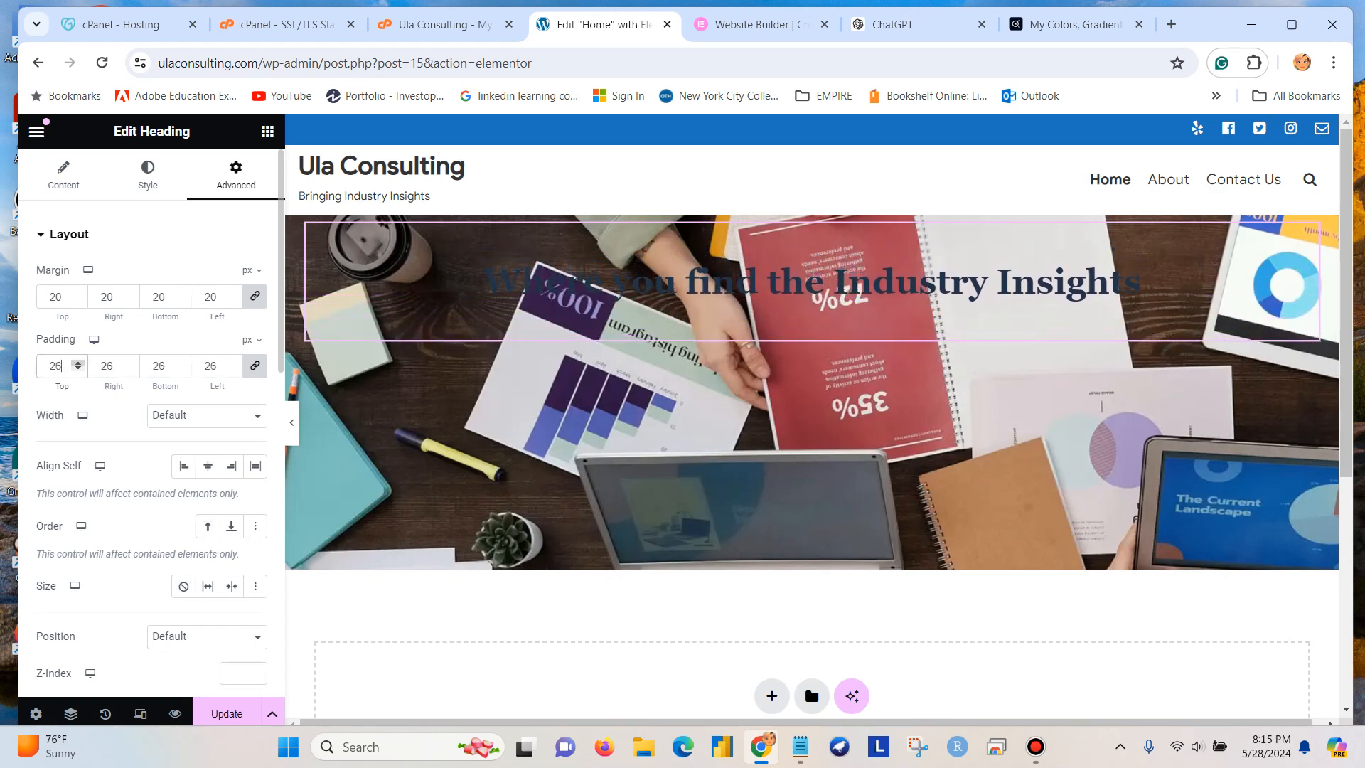
{"action": "left_click", "coordinate": [78, 362]}
{"action": "left_click", "coordinate": [77, 363]}
{"action": "left_click", "coordinate": [77, 363]}
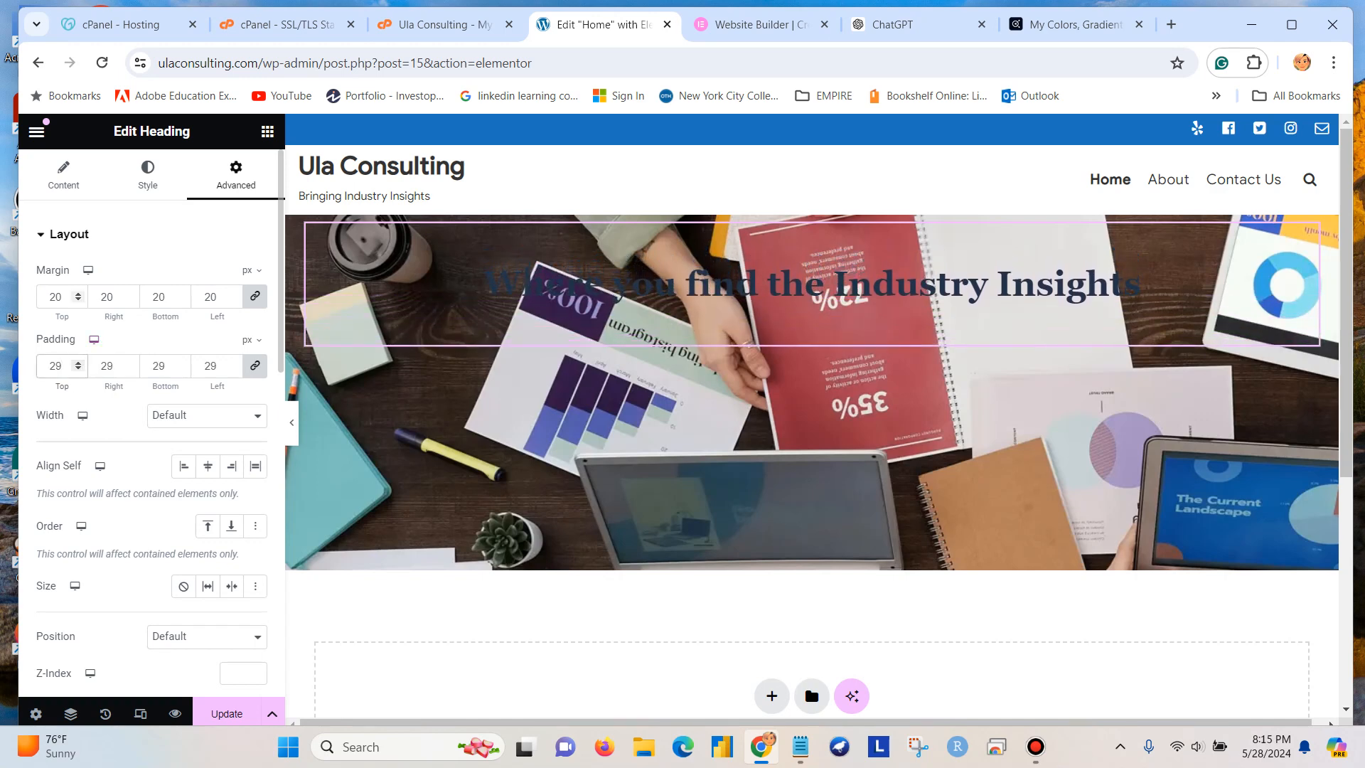
Step: Increase the banner heading's linked margins to 50 px on all four sides
{"action": "left_click", "coordinate": [78, 293]}
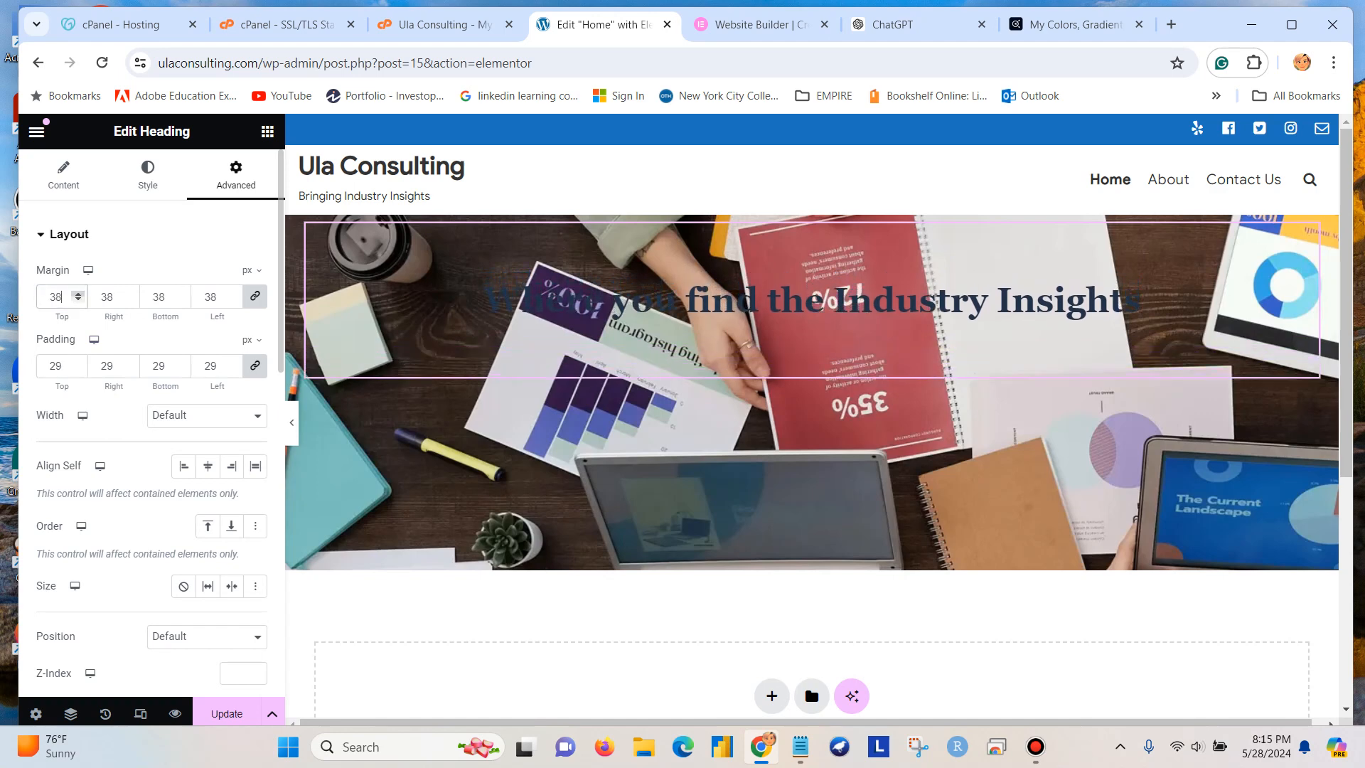
{"action": "left_click", "coordinate": [77, 293]}
{"action": "left_click", "coordinate": [77, 293]}
{"action": "left_click", "coordinate": [78, 293]}
{"action": "left_click", "coordinate": [77, 293]}
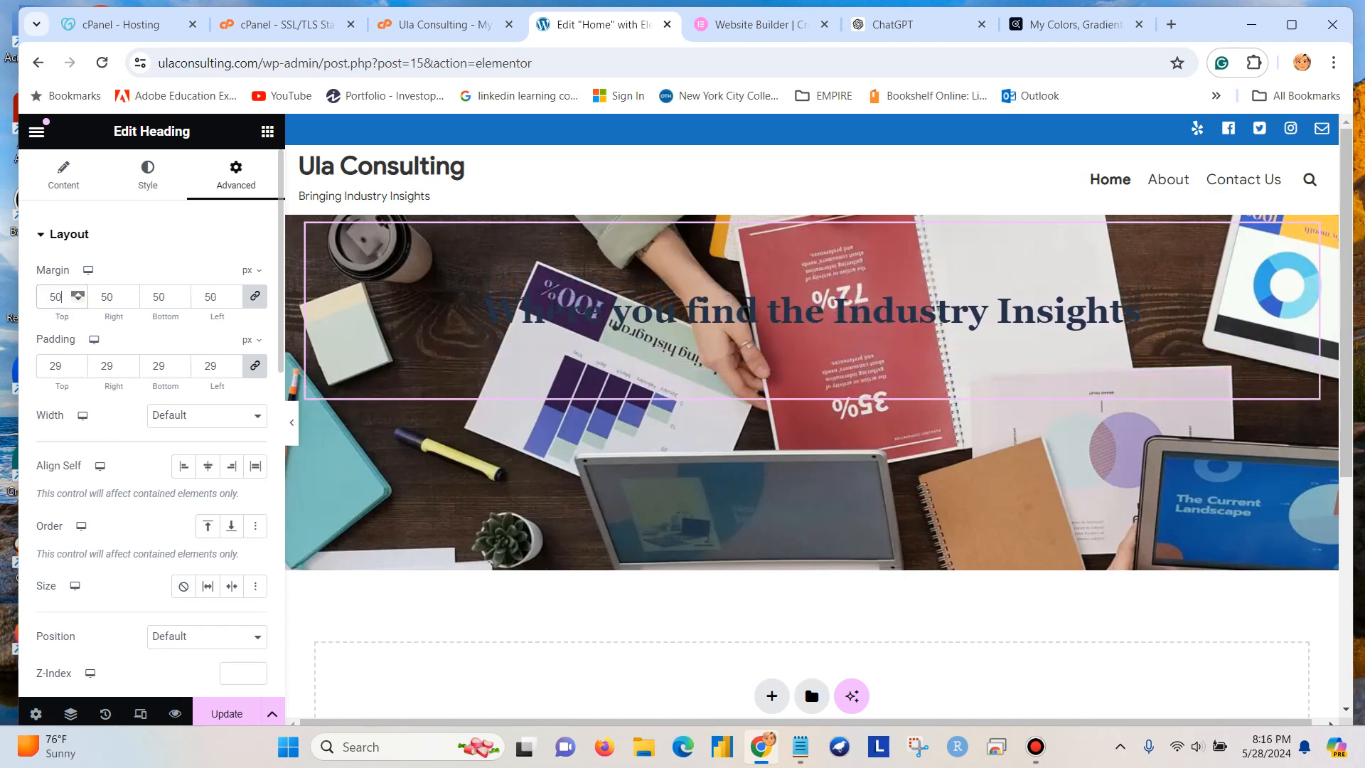
{"action": "left_click", "coordinate": [79, 299]}
{"action": "left_click", "coordinate": [78, 300]}
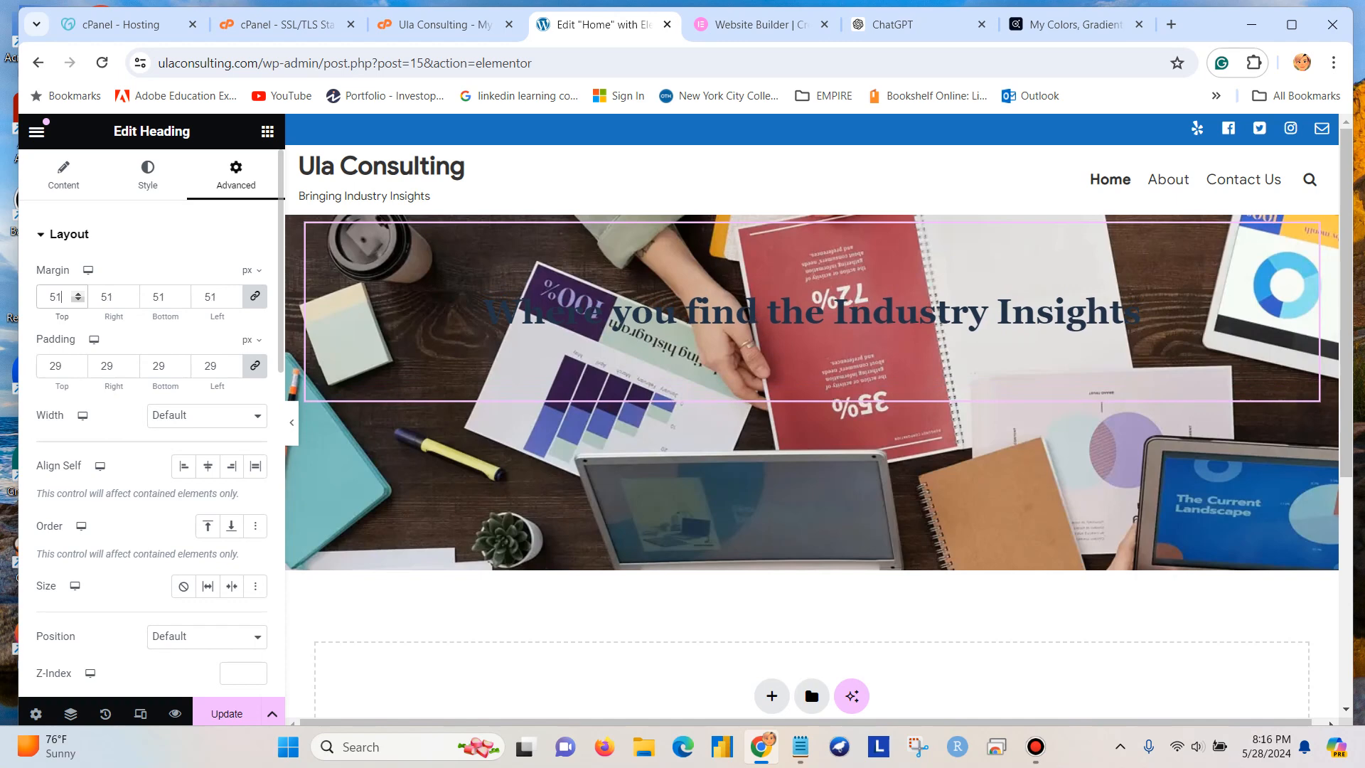
{"action": "left_click", "coordinate": [78, 299]}
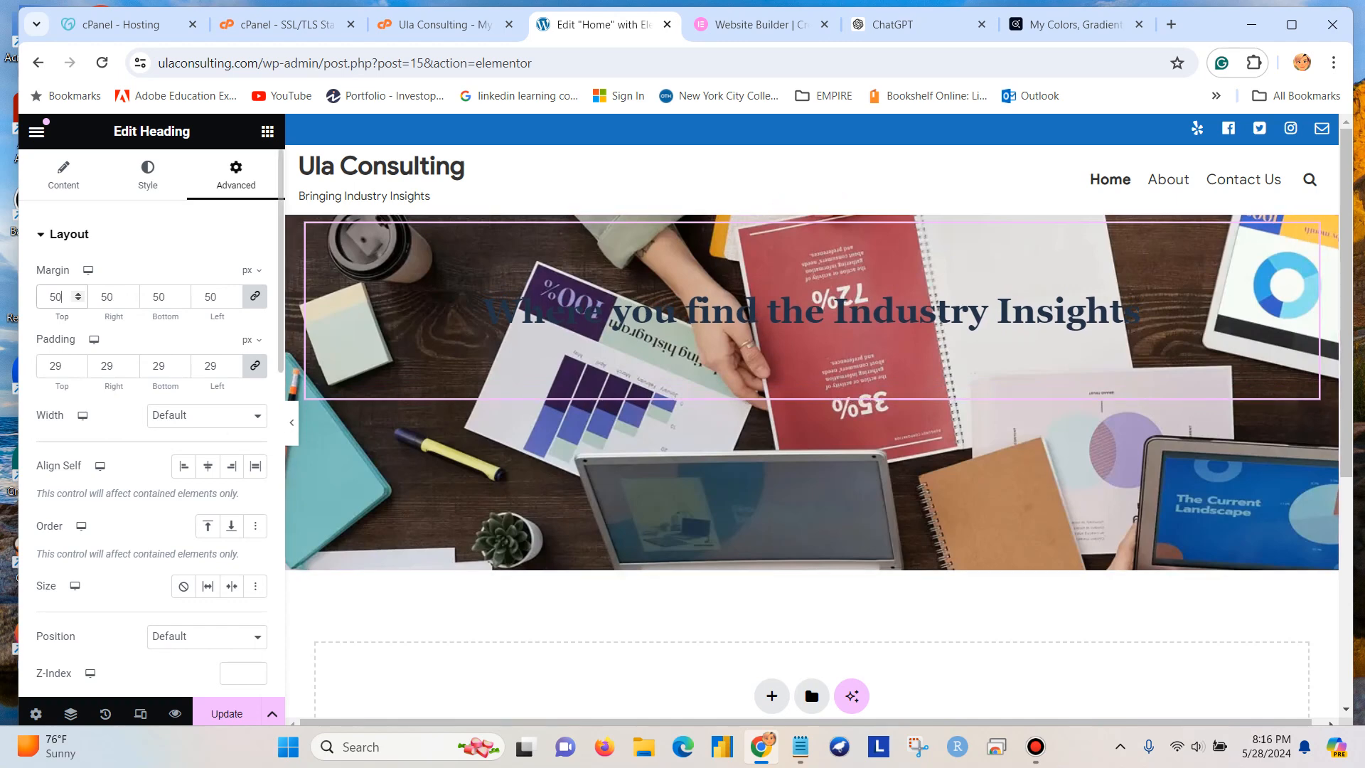
Step: Increase the banner heading's linked margins to 108 px on all four sides and save the page update
{"action": "scroll", "coordinate": [151, 426], "scroll_direction": "down", "scroll_amount": 3}
{"action": "scroll", "coordinate": [151, 426], "scroll_direction": "down", "scroll_amount": 4}
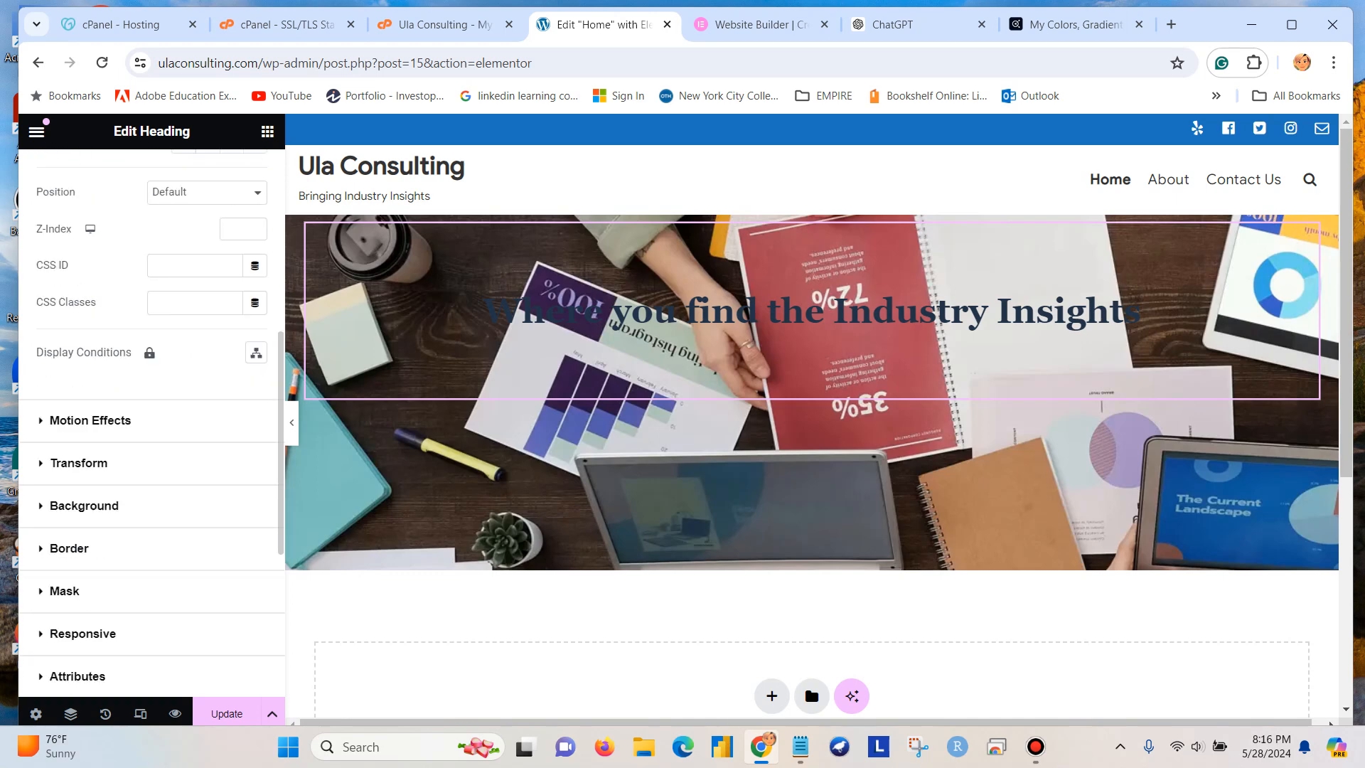
{"action": "scroll", "coordinate": [61, 297], "scroll_direction": "up", "scroll_amount": 7}
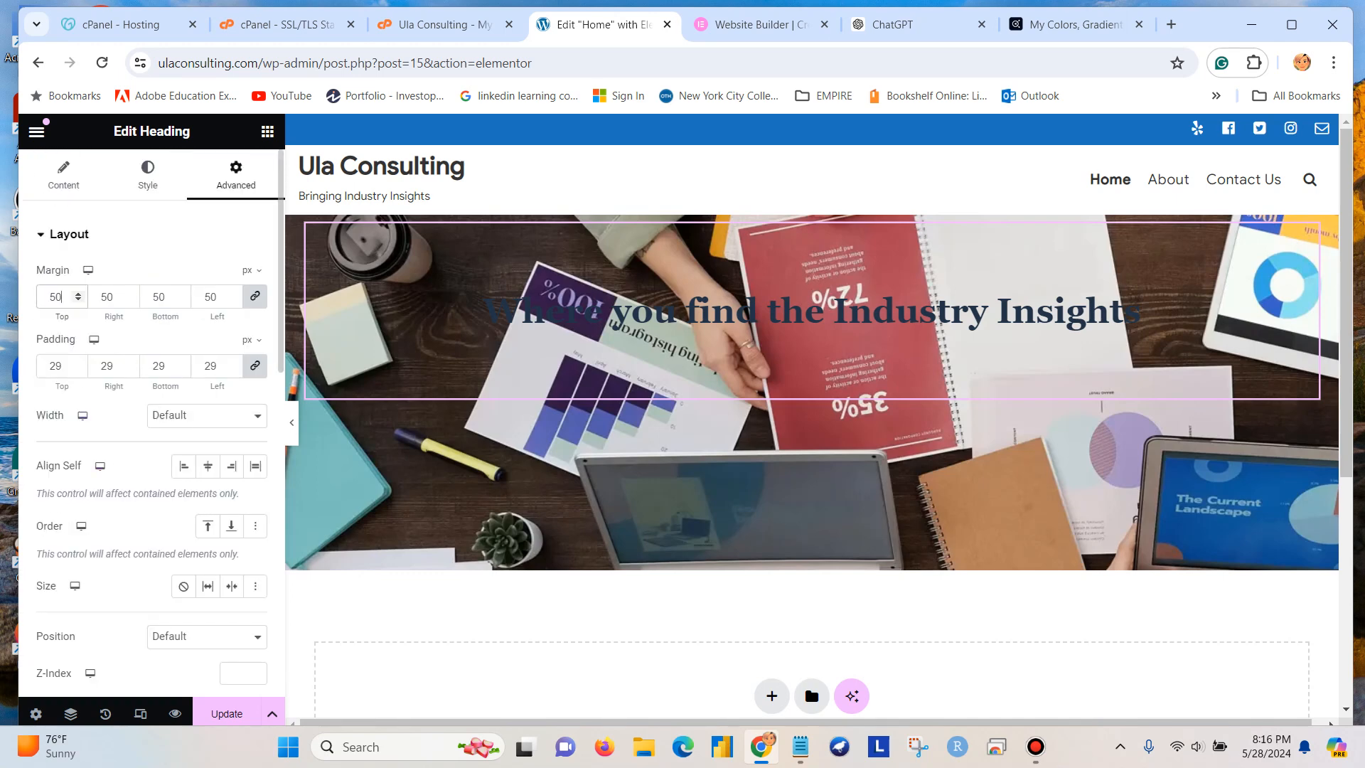
{"action": "left_click", "coordinate": [78, 293]}
{"action": "left_click", "coordinate": [78, 293]}
{"action": "left_click", "coordinate": [78, 293]}
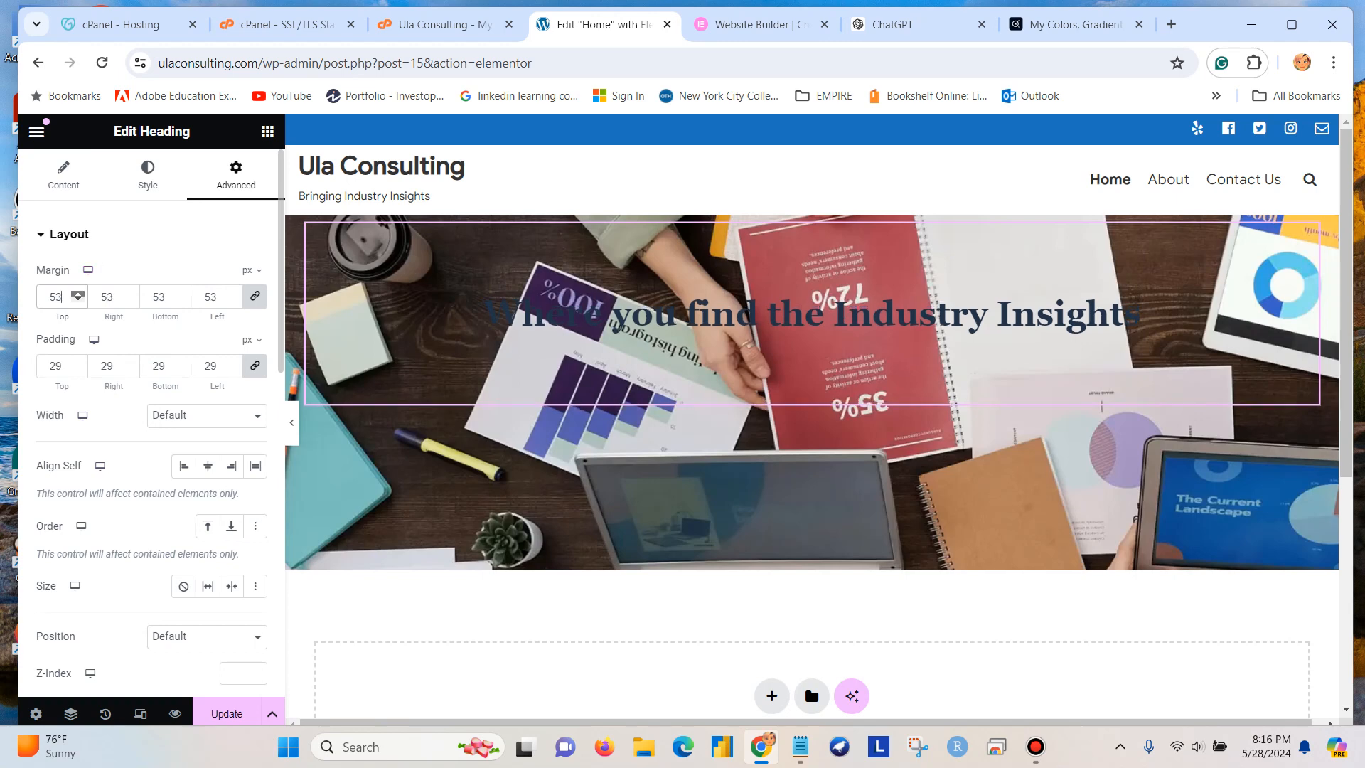
{"action": "left_click", "coordinate": [78, 293]}
{"action": "left_click", "coordinate": [78, 293]}
{"action": "left_click", "coordinate": [79, 293]}
{"action": "left_click", "coordinate": [79, 293]}
{"action": "left_click", "coordinate": [78, 293]}
{"action": "left_click", "coordinate": [78, 293]}
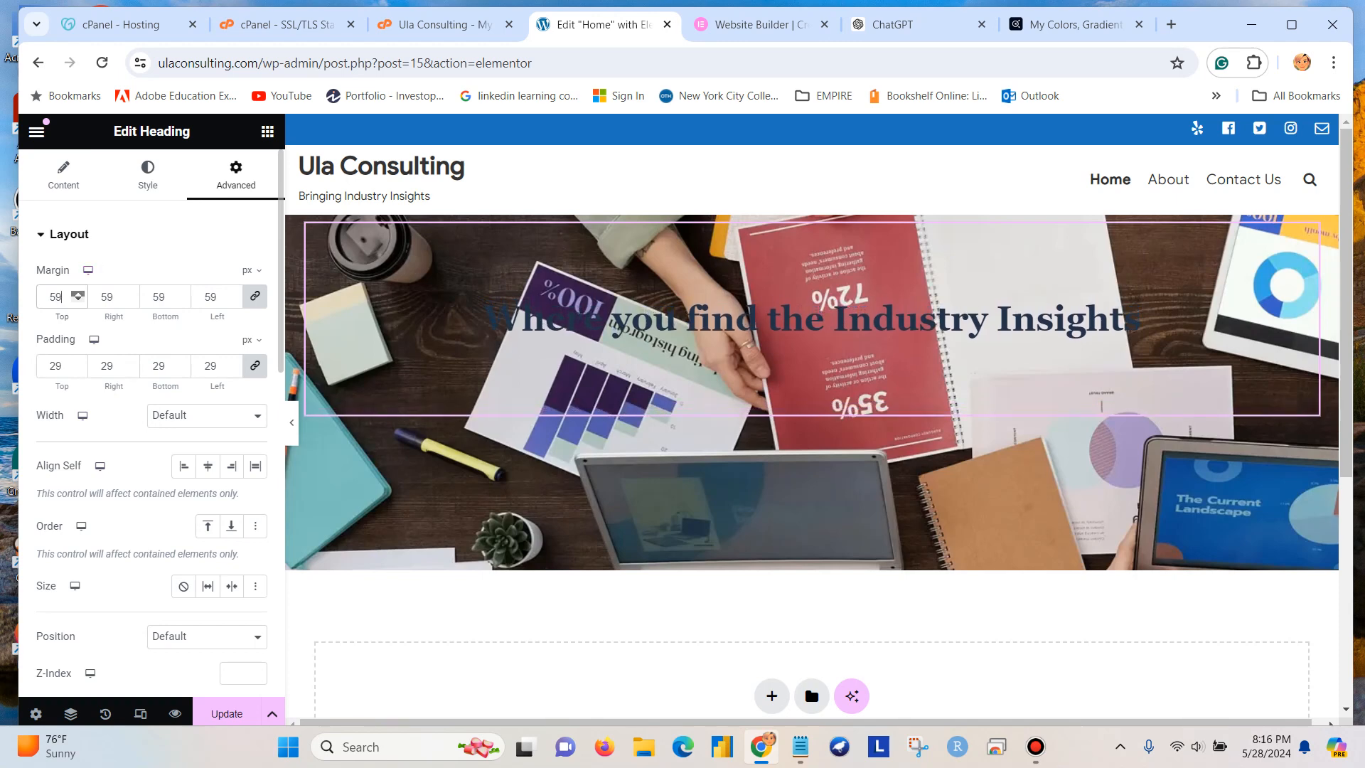
{"action": "left_click", "coordinate": [78, 293]}
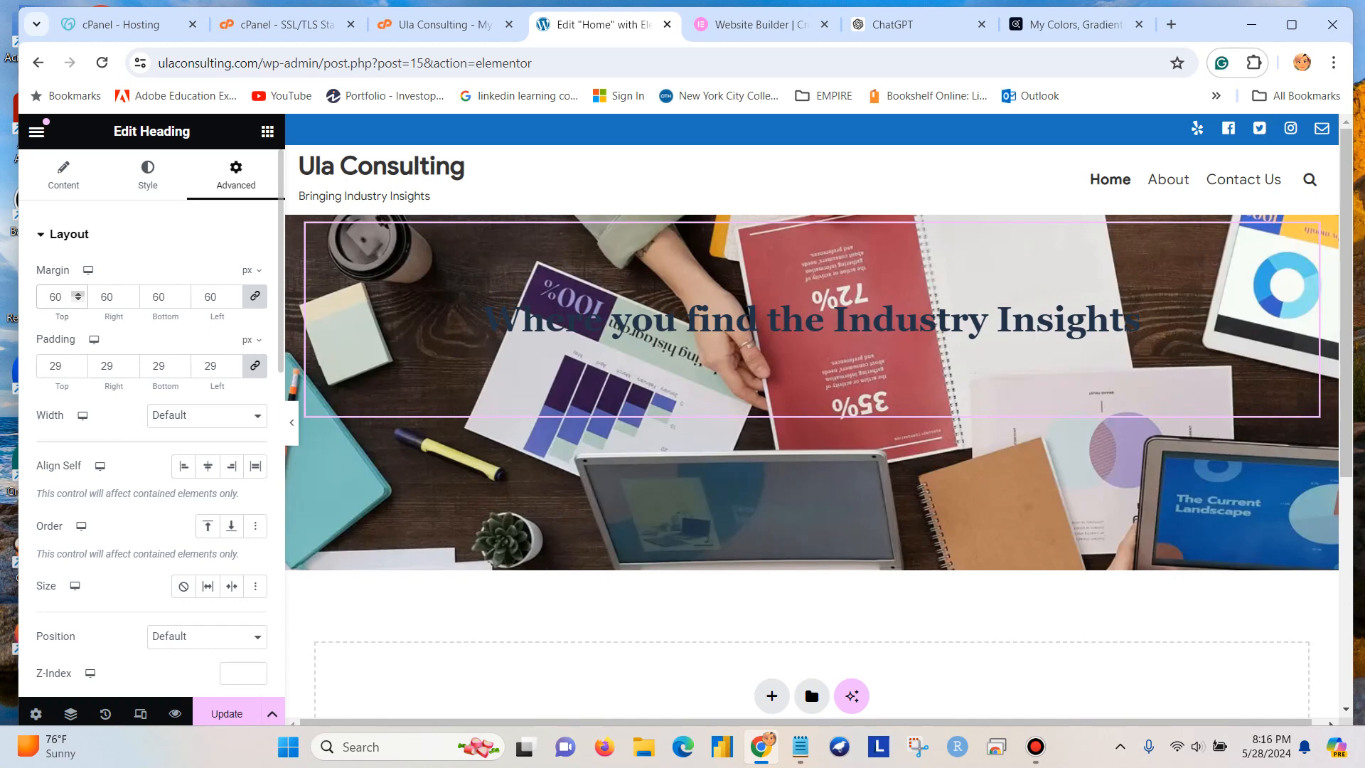
{"action": "left_click_drag", "start_coordinate": [78, 293], "coordinate": [79, 295]}
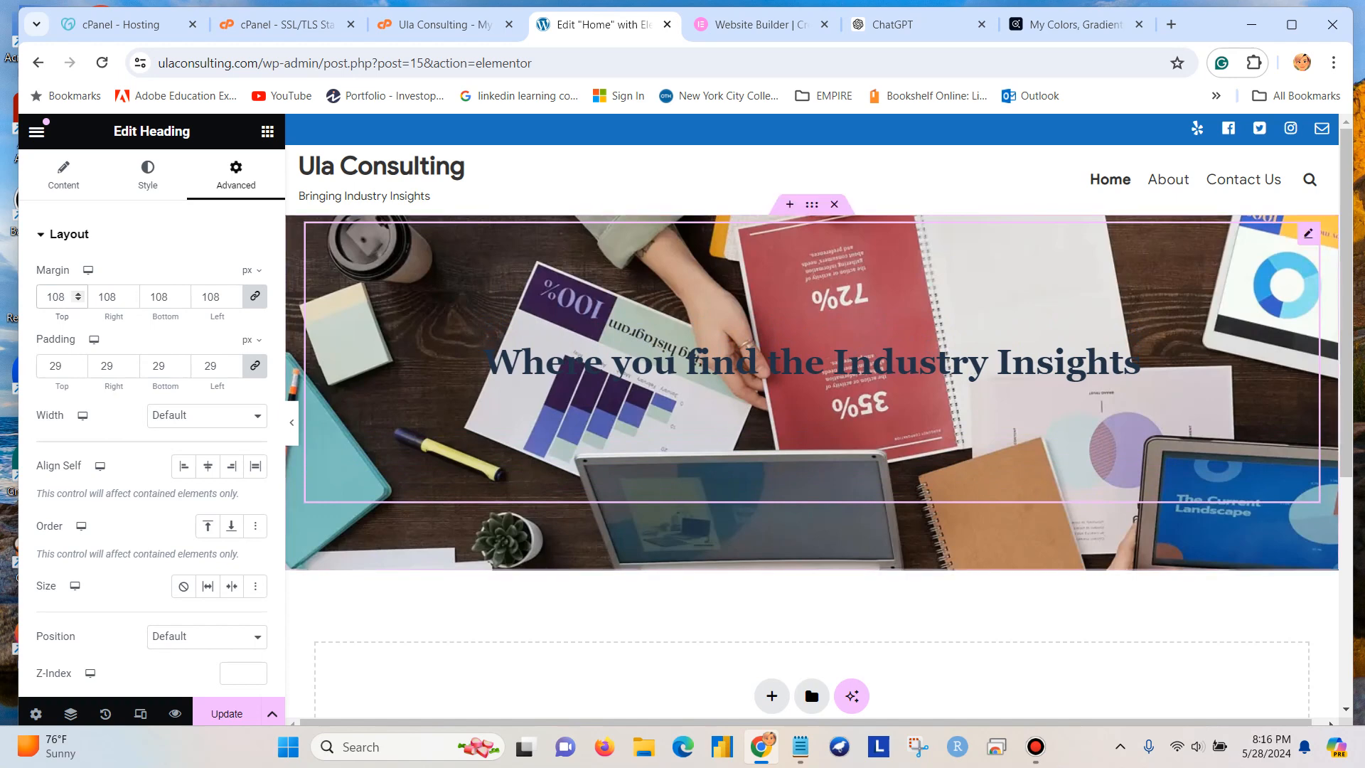
{"action": "left_click", "coordinate": [227, 714]}
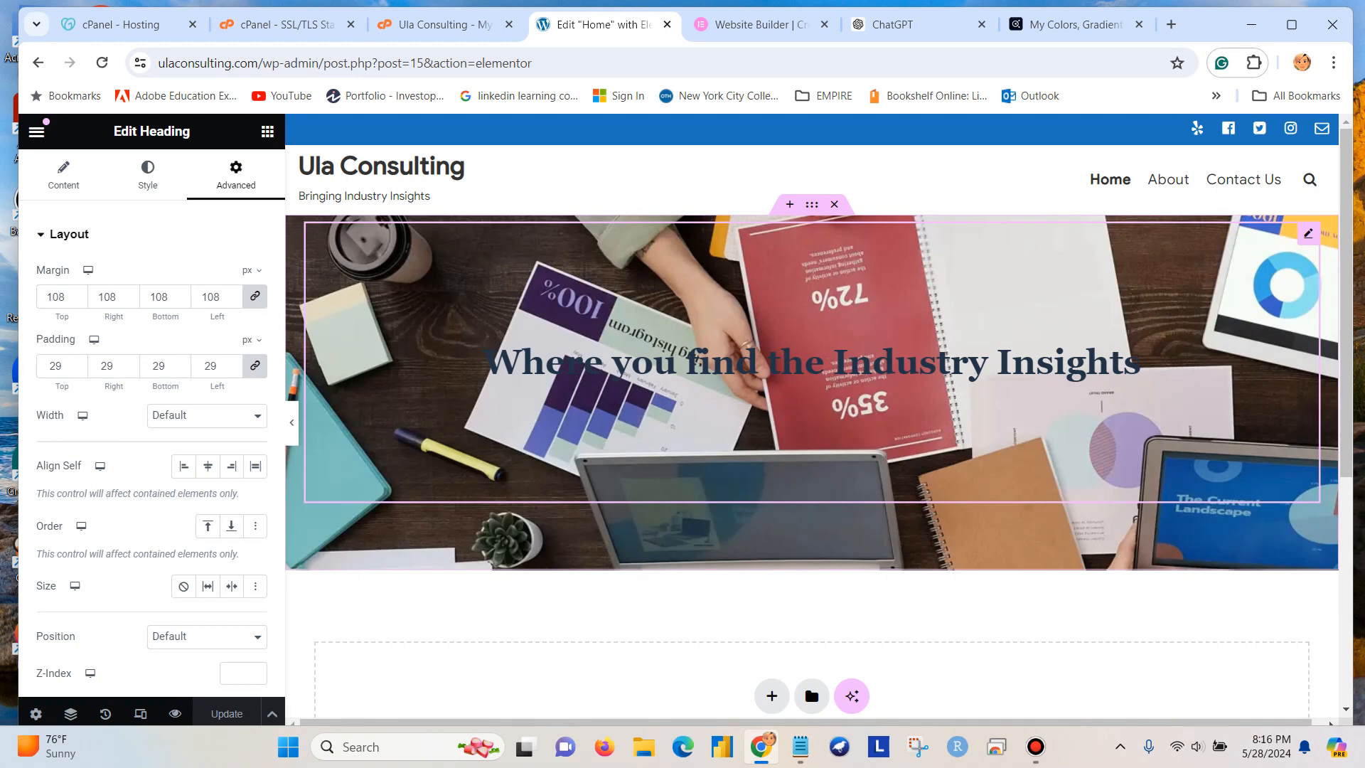
Step: Open the Pexels website in a new browser tab
{"action": "left_click", "coordinate": [1172, 24]}
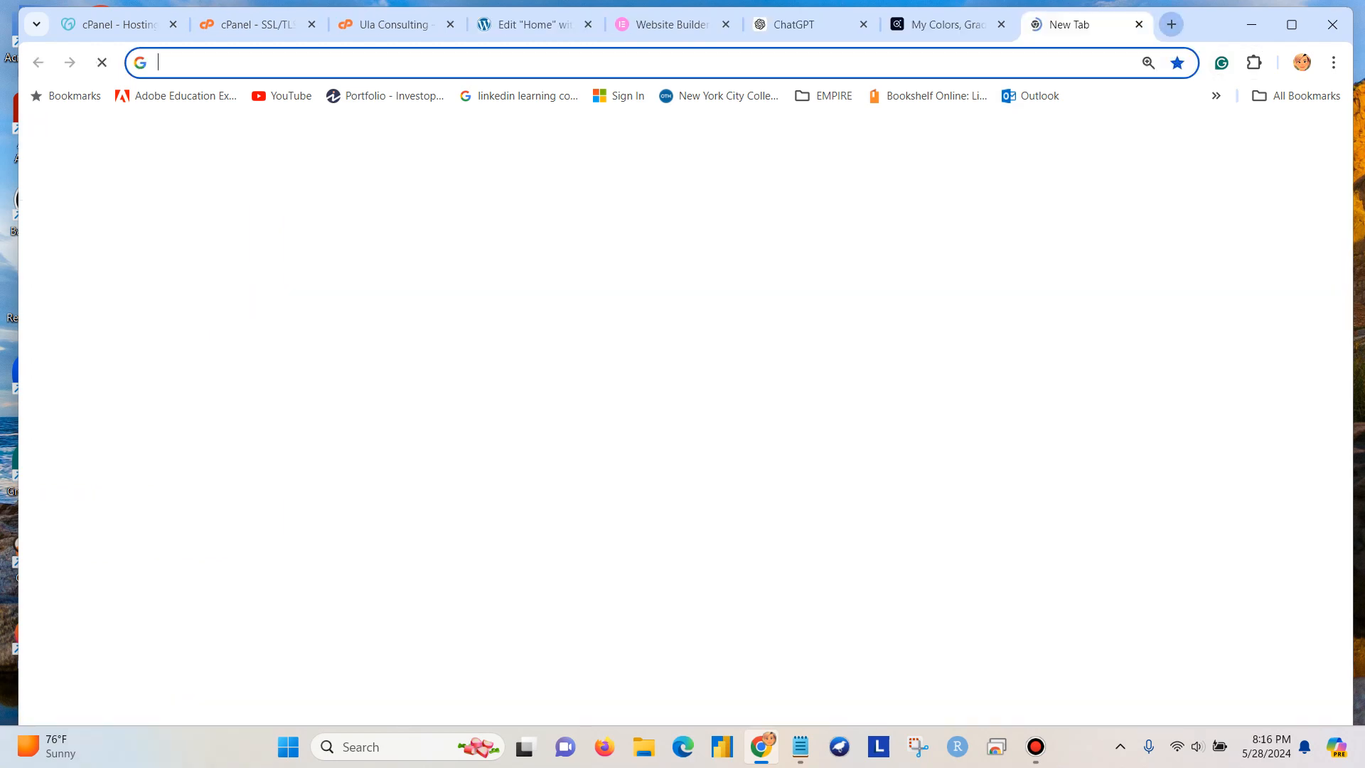
{"action": "type", "text": "pex"}
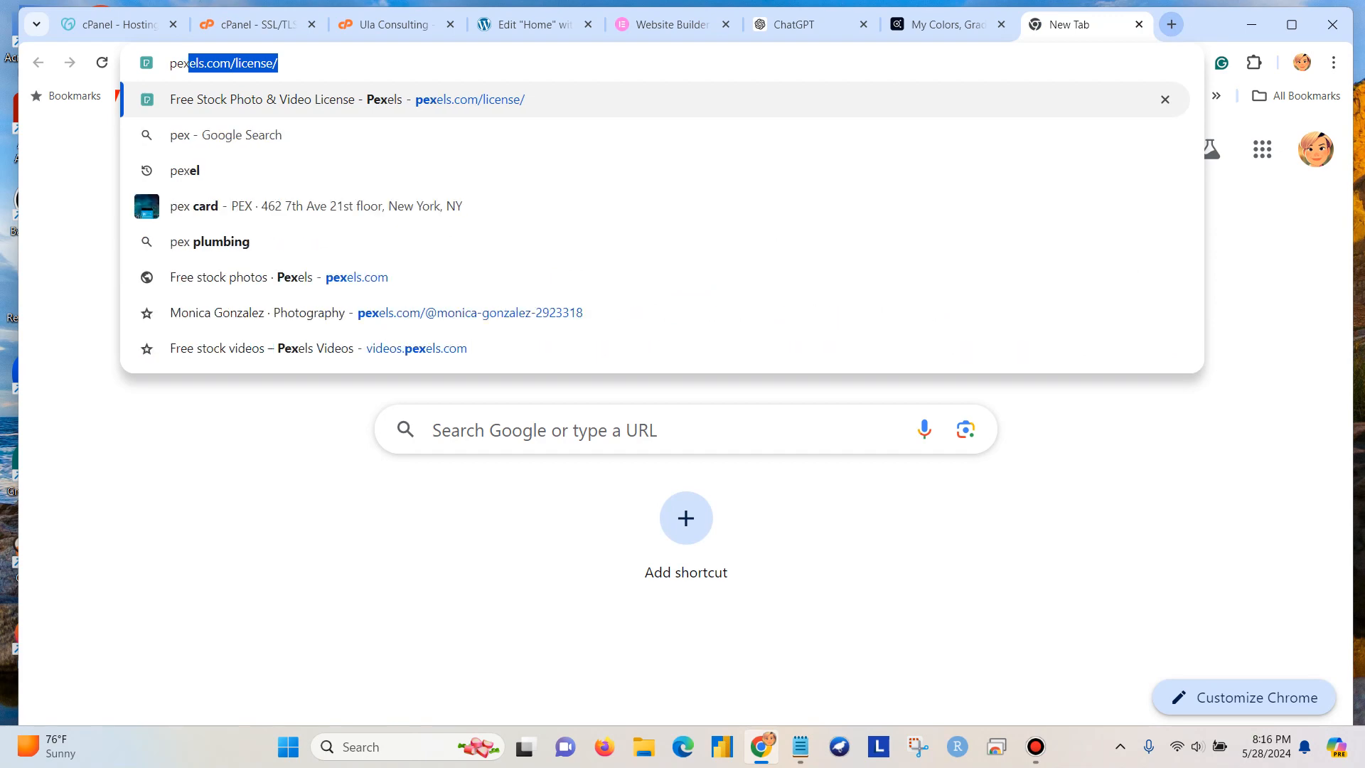
{"action": "type", "text": "el"}
{"action": "key", "text": "Return"}
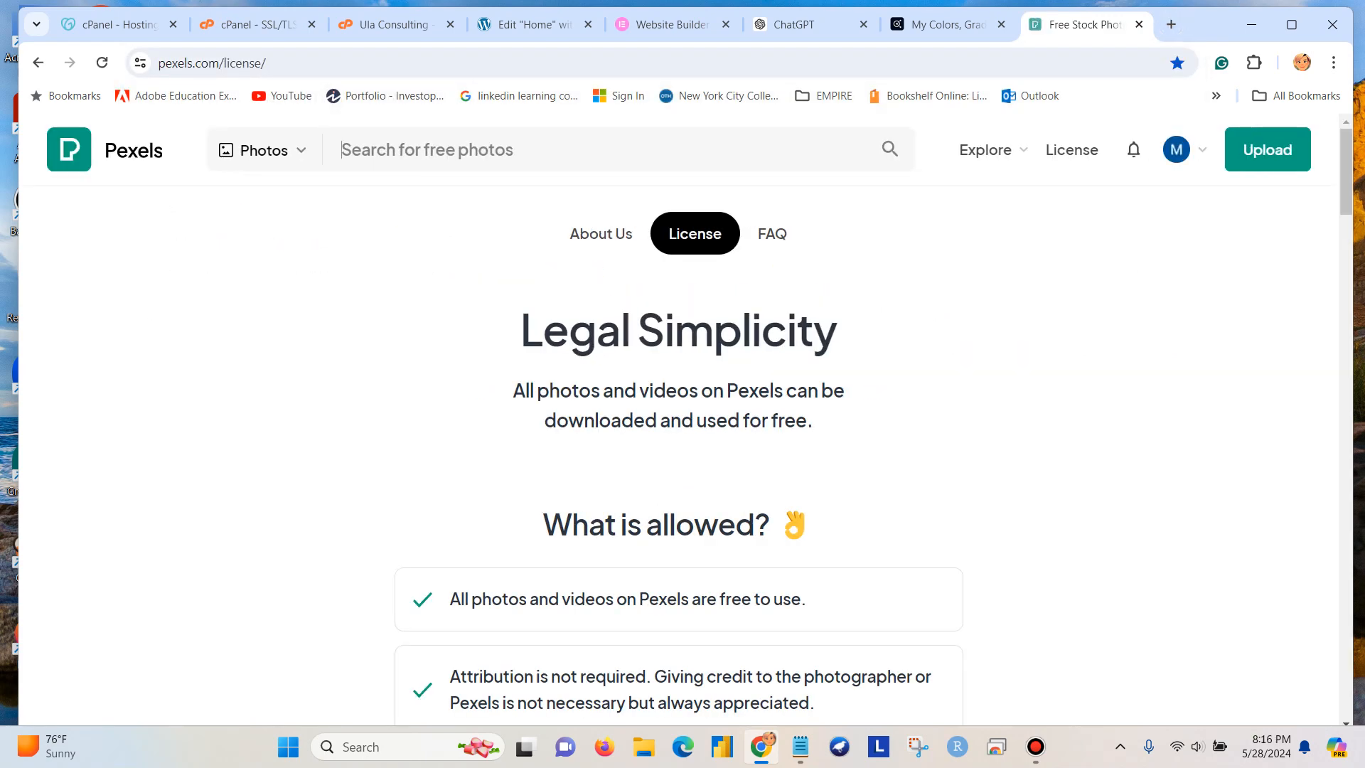
Step: Search the Pexels free photos for "consulting" and look through the matching images
{"action": "left_click", "coordinate": [455, 150]}
{"action": "type", "text": "cons"}
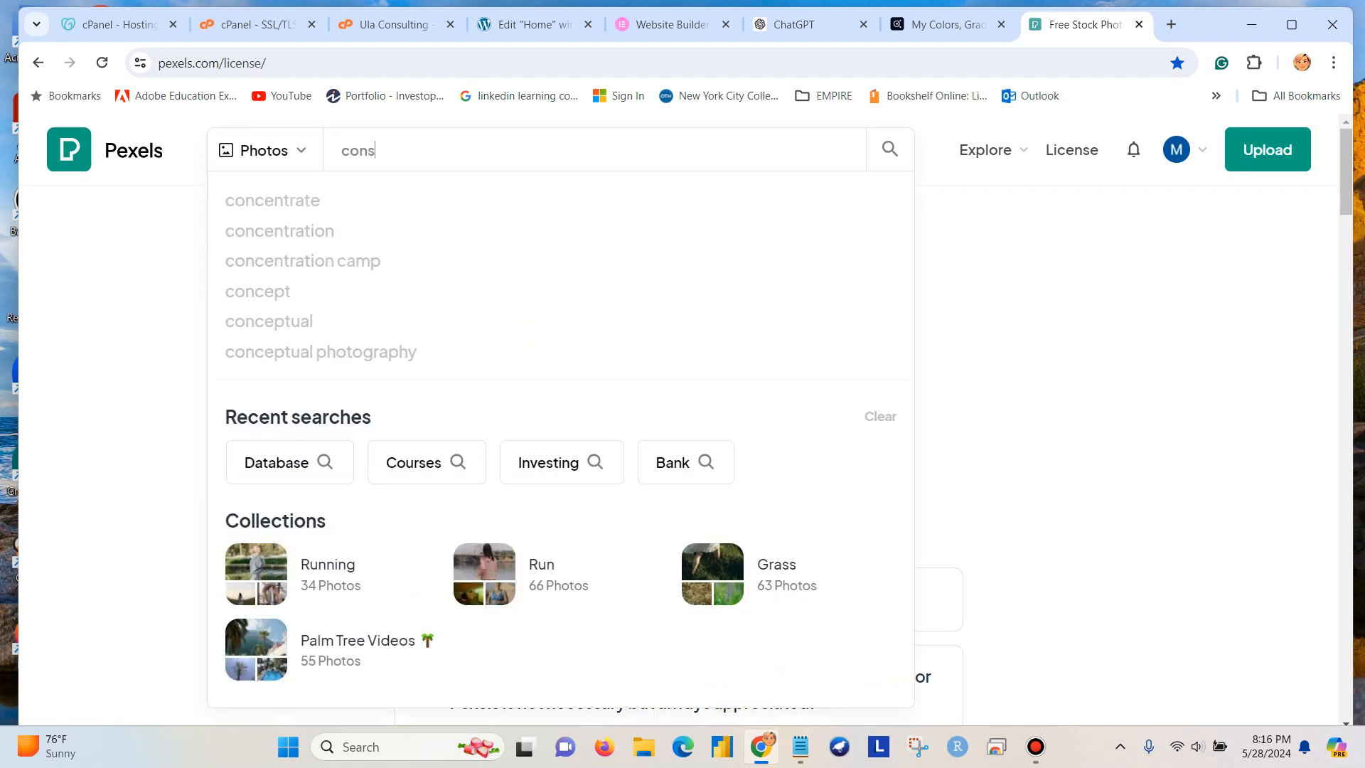
{"action": "type", "text": "ulting"}
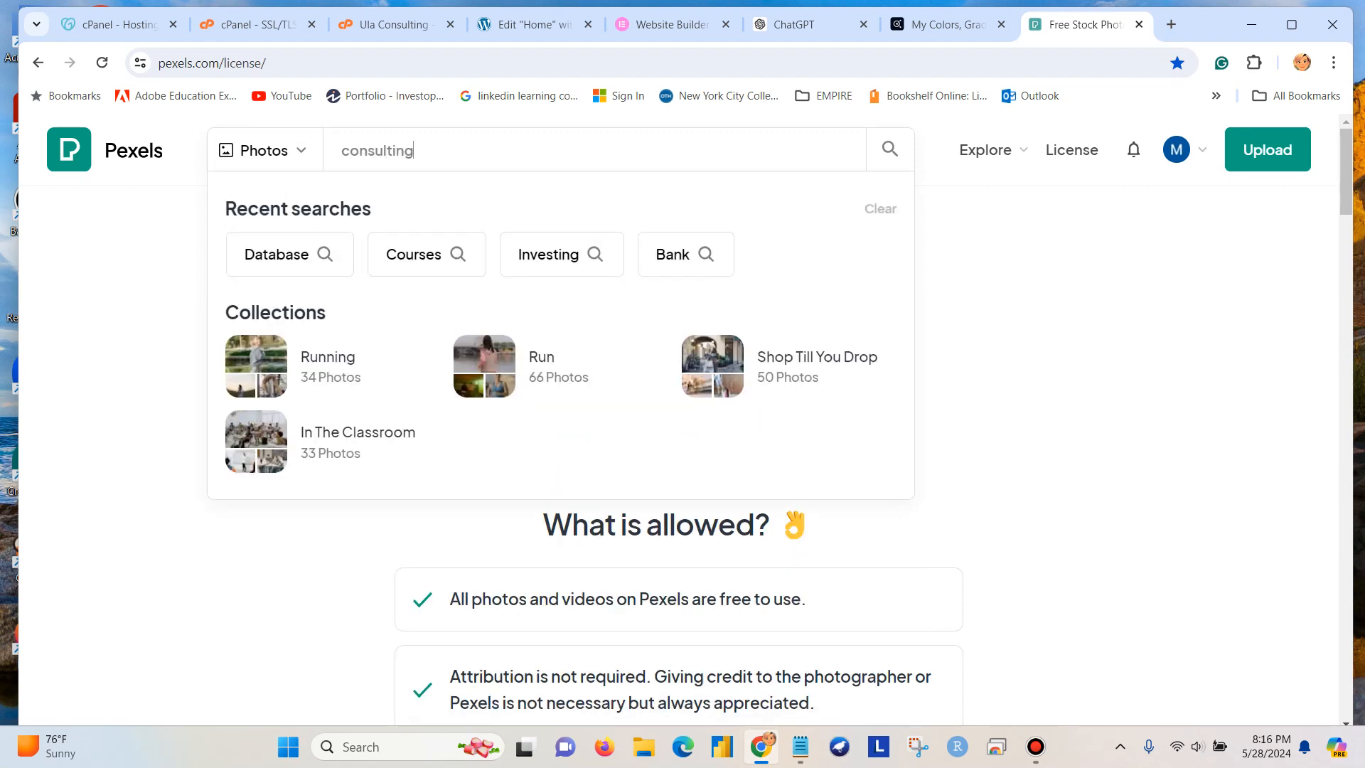
{"action": "key", "text": "Return"}
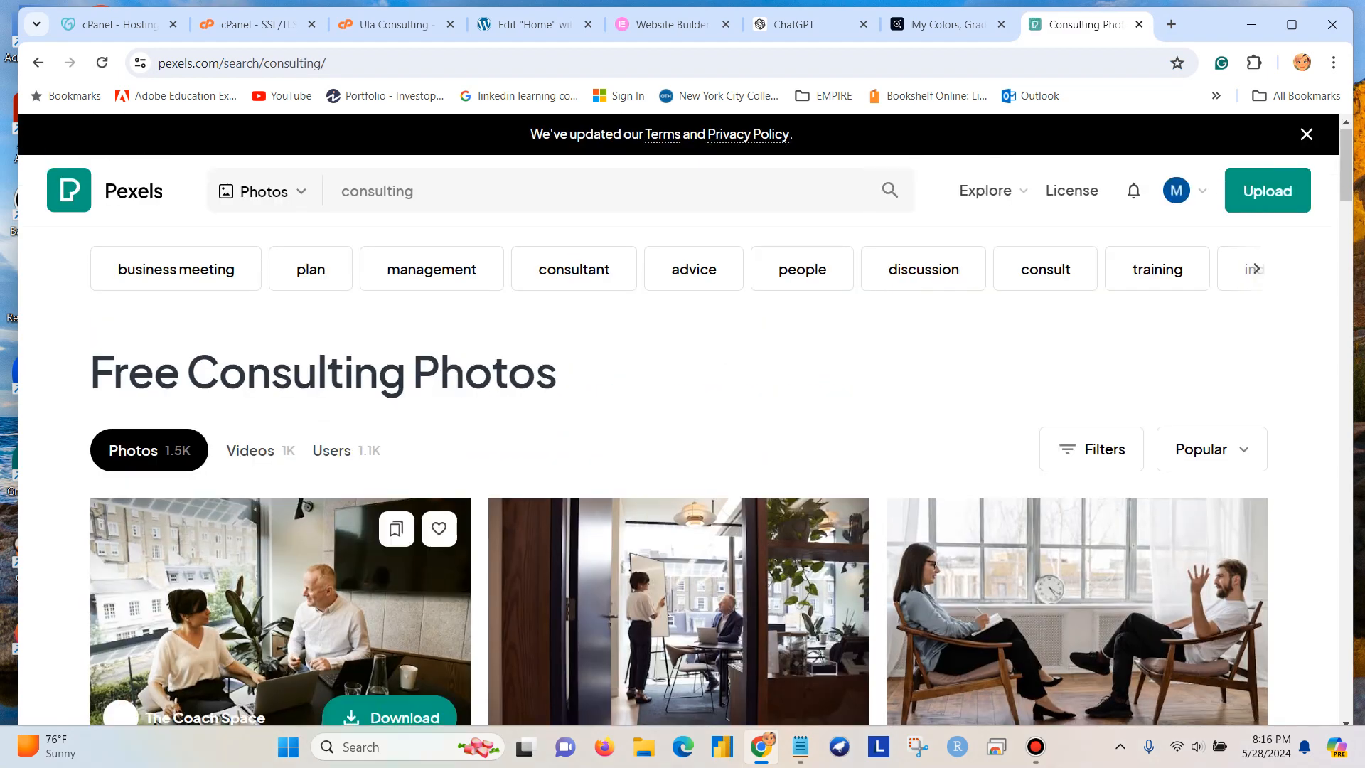
{"action": "scroll", "coordinate": [285, 498], "scroll_direction": "down", "scroll_amount": 5}
{"action": "scroll", "coordinate": [284, 555], "scroll_direction": "down", "scroll_amount": 5}
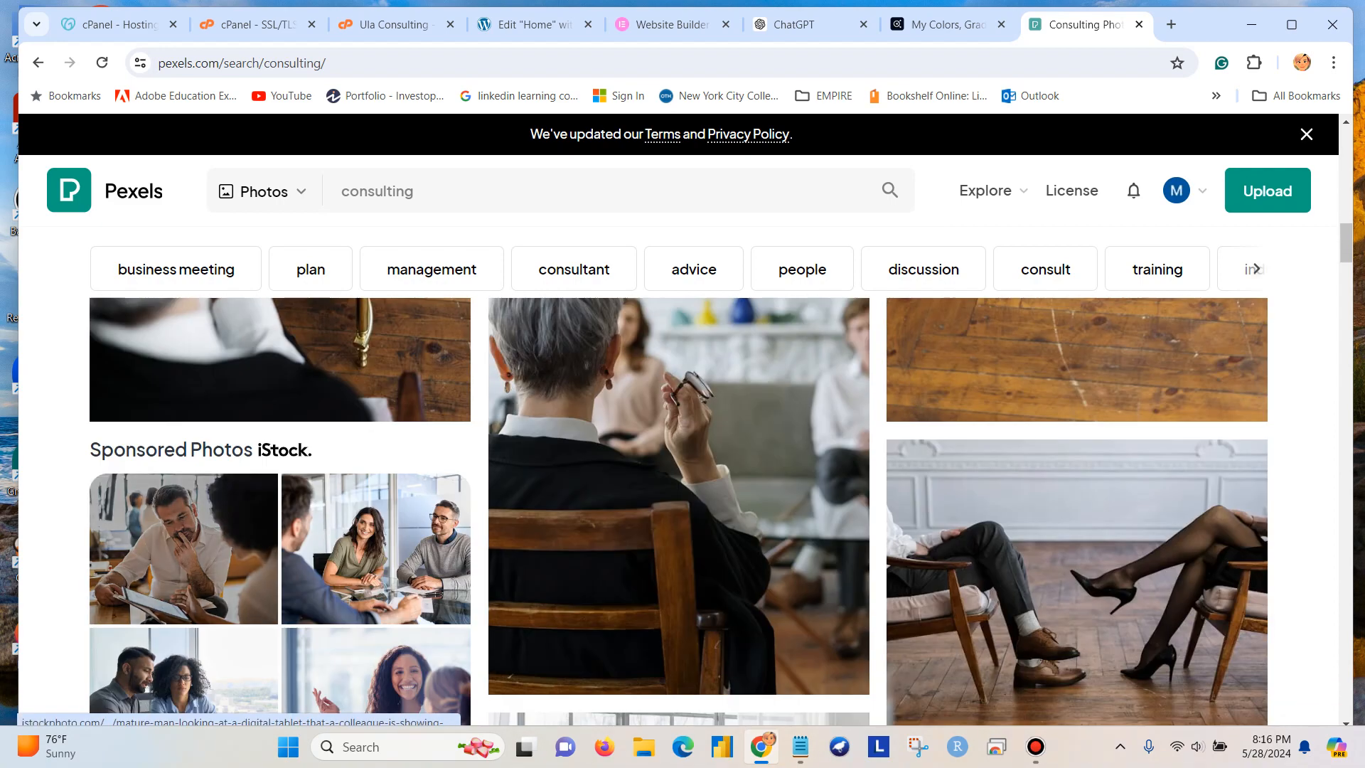
{"action": "scroll", "coordinate": [284, 555], "scroll_direction": "up", "scroll_amount": 14}
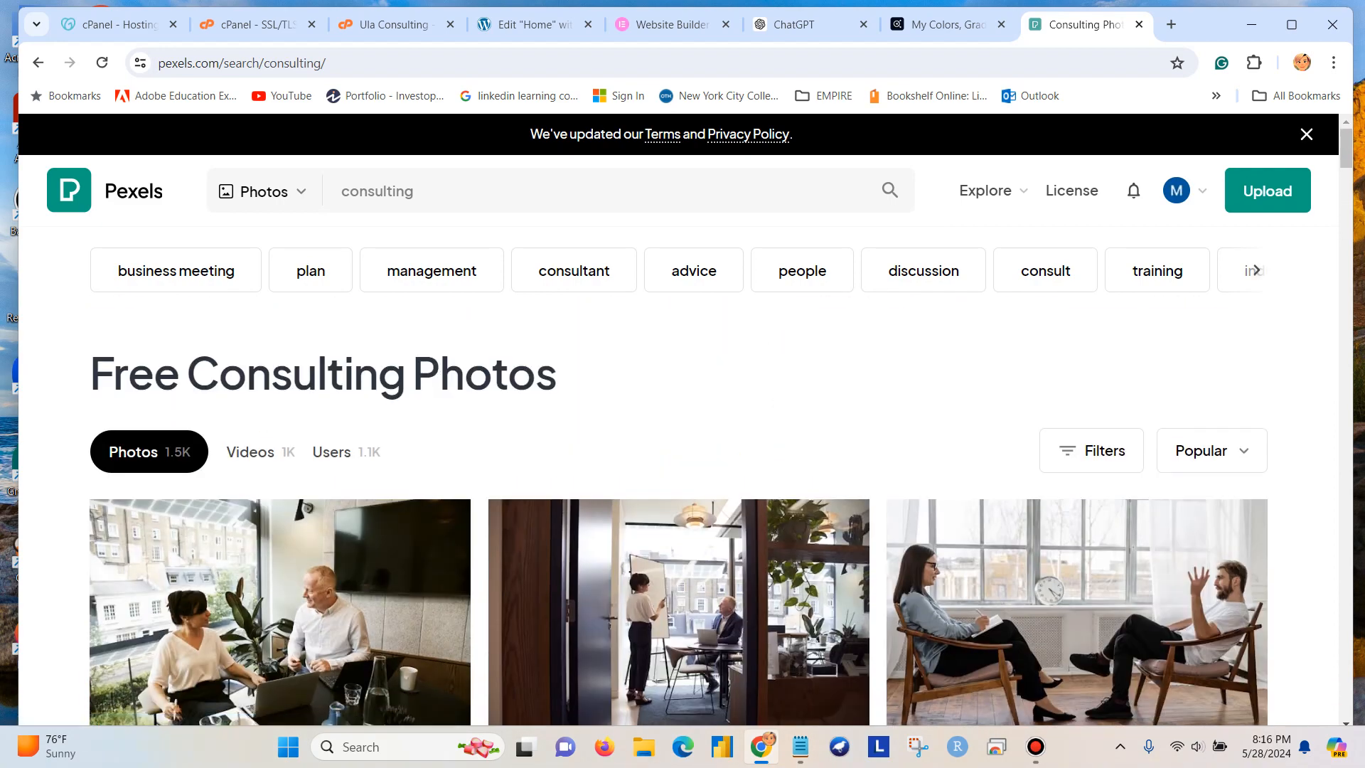
Step: Replace the Pexels photo search term with "office" and run the search
{"action": "left_click_drag", "start_coordinate": [421, 191], "coordinate": [302, 192]}
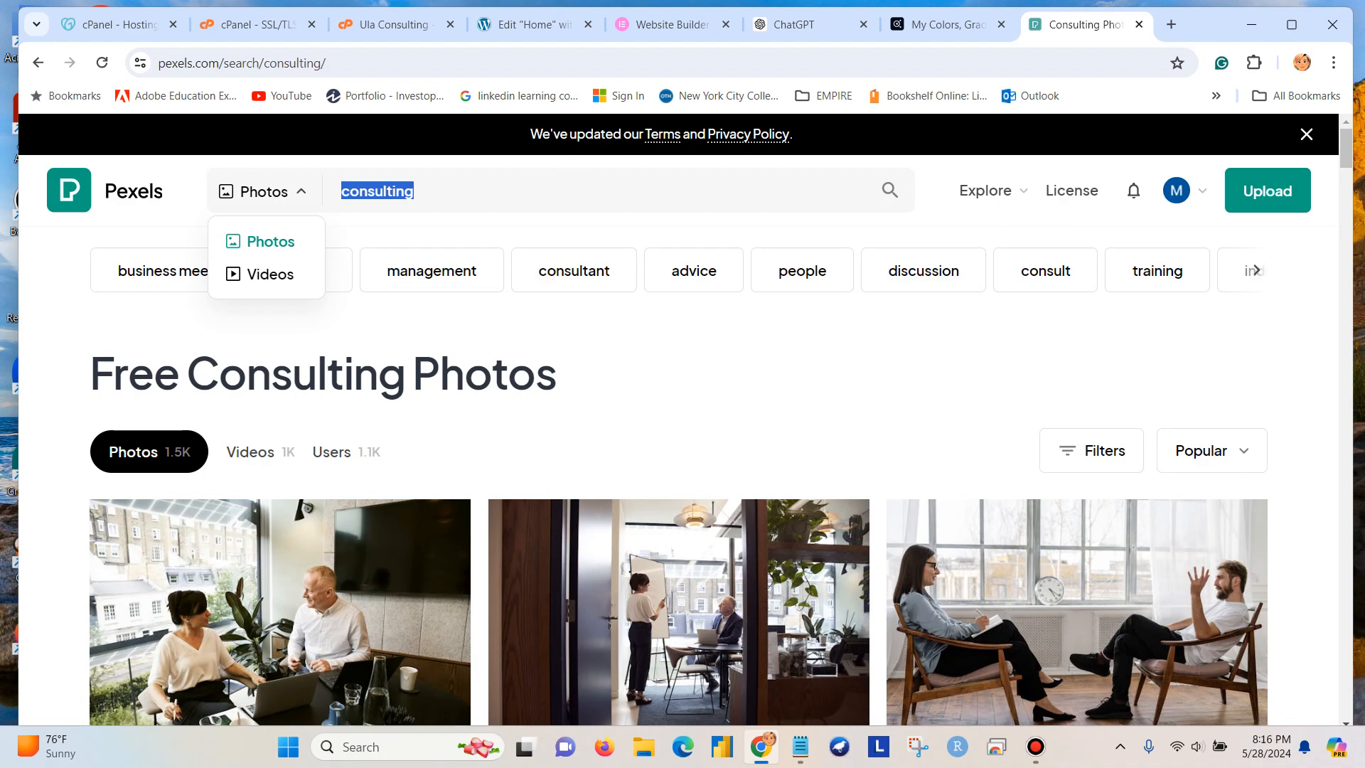
{"action": "type", "text": "office"}
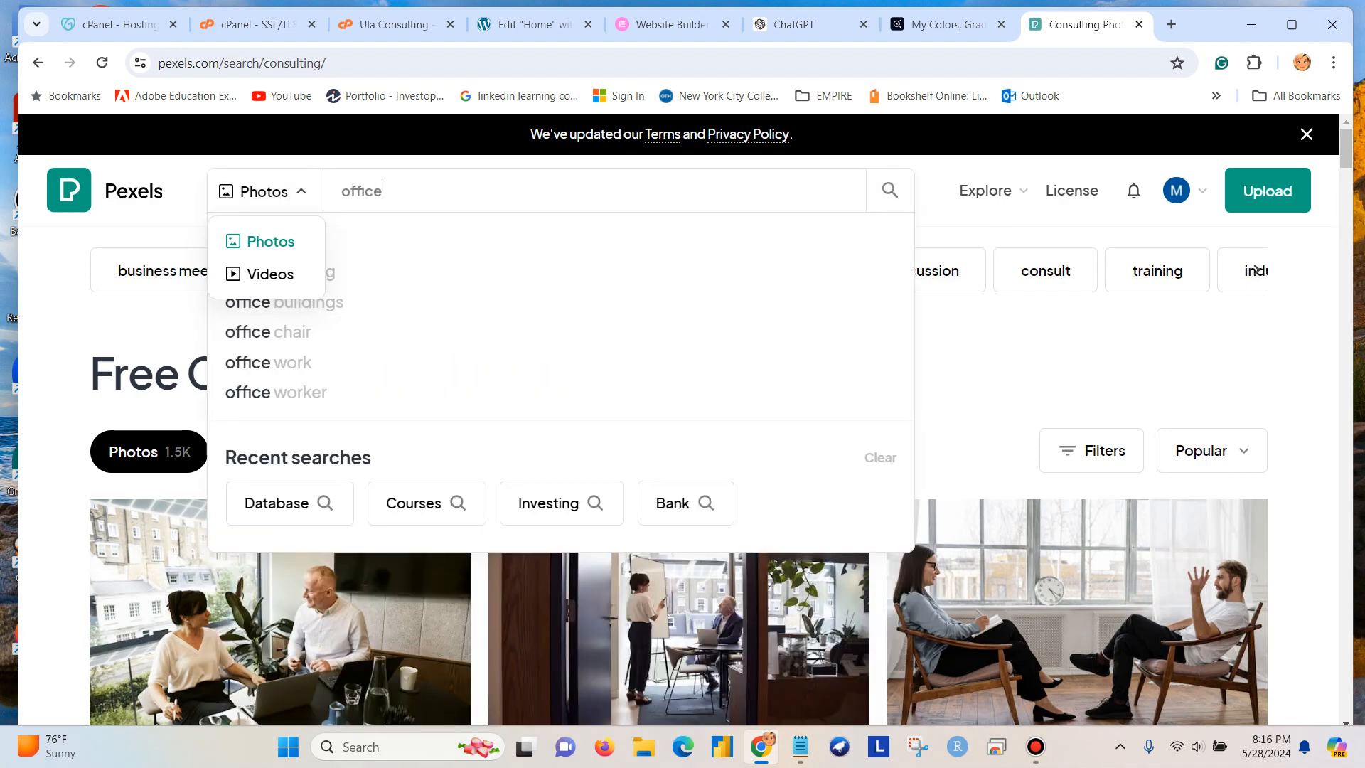
{"action": "key", "text": "Return"}
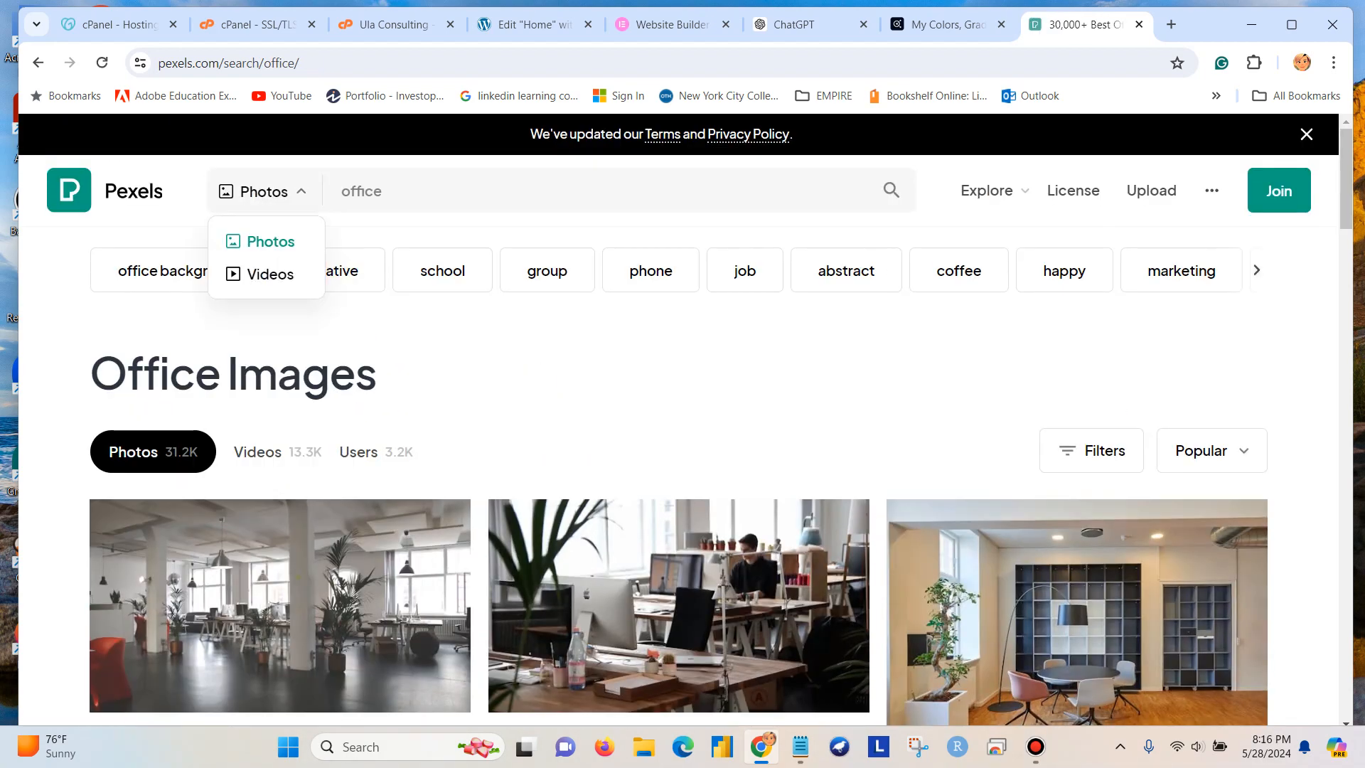
Step: Look through the "office" photo results for a workspace image that suits the consulting website
{"action": "scroll", "coordinate": [680, 377], "scroll_direction": "down", "scroll_amount": 4}
{"action": "scroll", "coordinate": [679, 377], "scroll_direction": "down", "scroll_amount": 5}
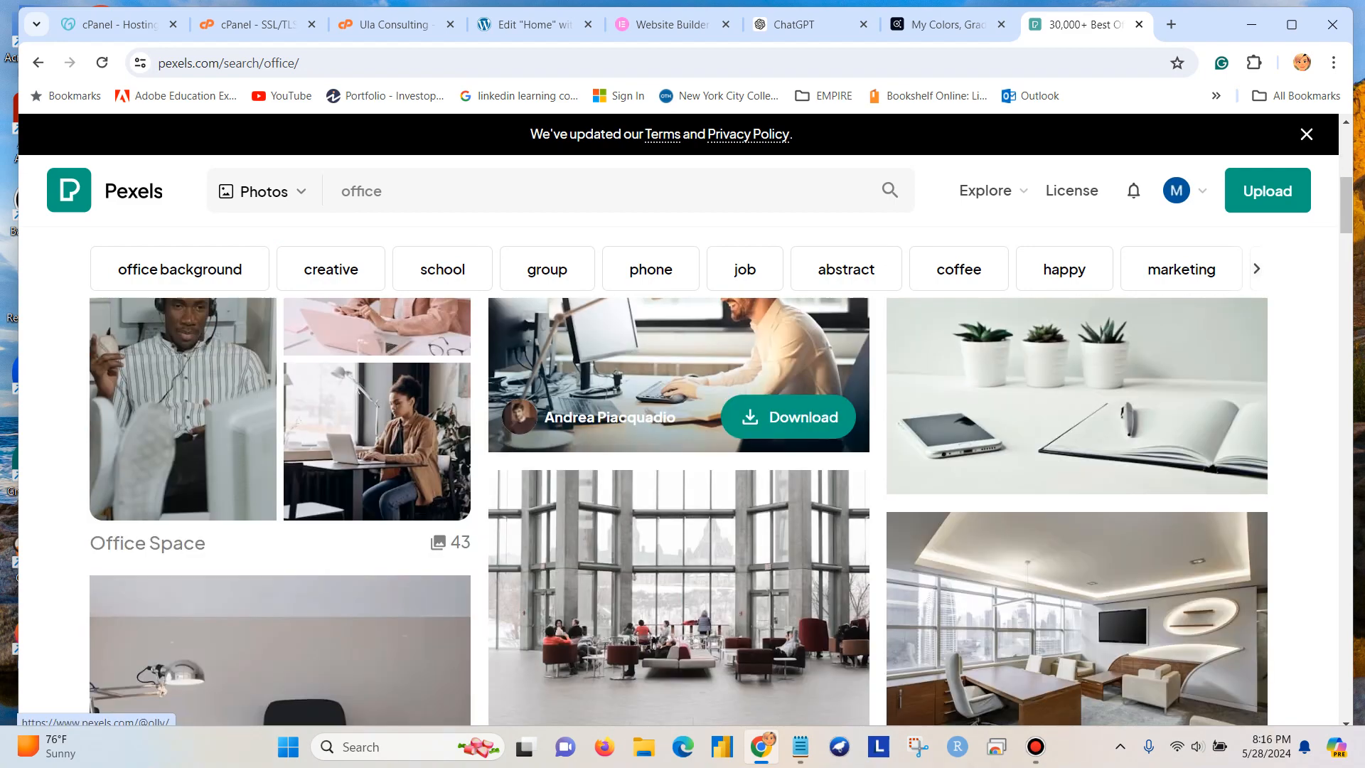
{"action": "mouse_move", "coordinate": [519, 424]}
{"action": "scroll", "coordinate": [525, 447], "scroll_direction": "down", "scroll_amount": 1}
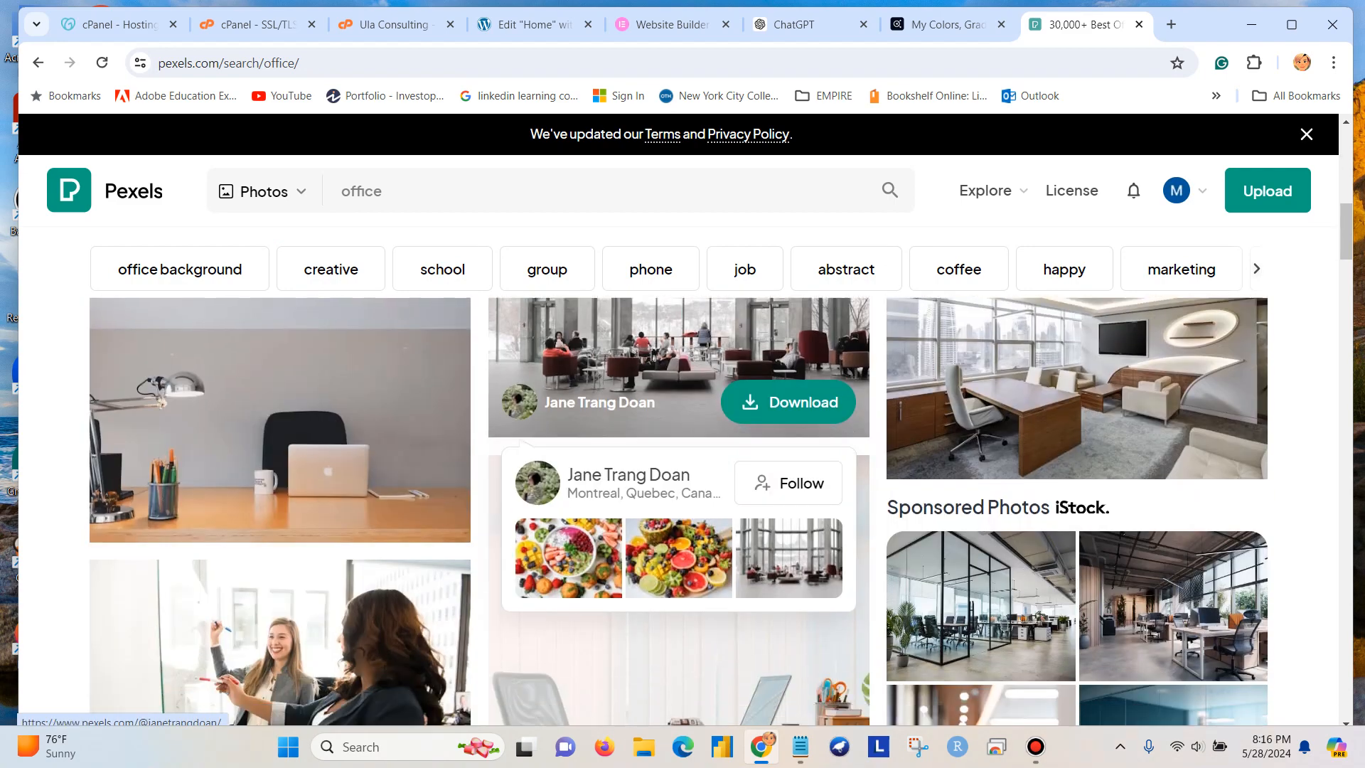
{"action": "scroll", "coordinate": [679, 498], "scroll_direction": "down", "scroll_amount": 8}
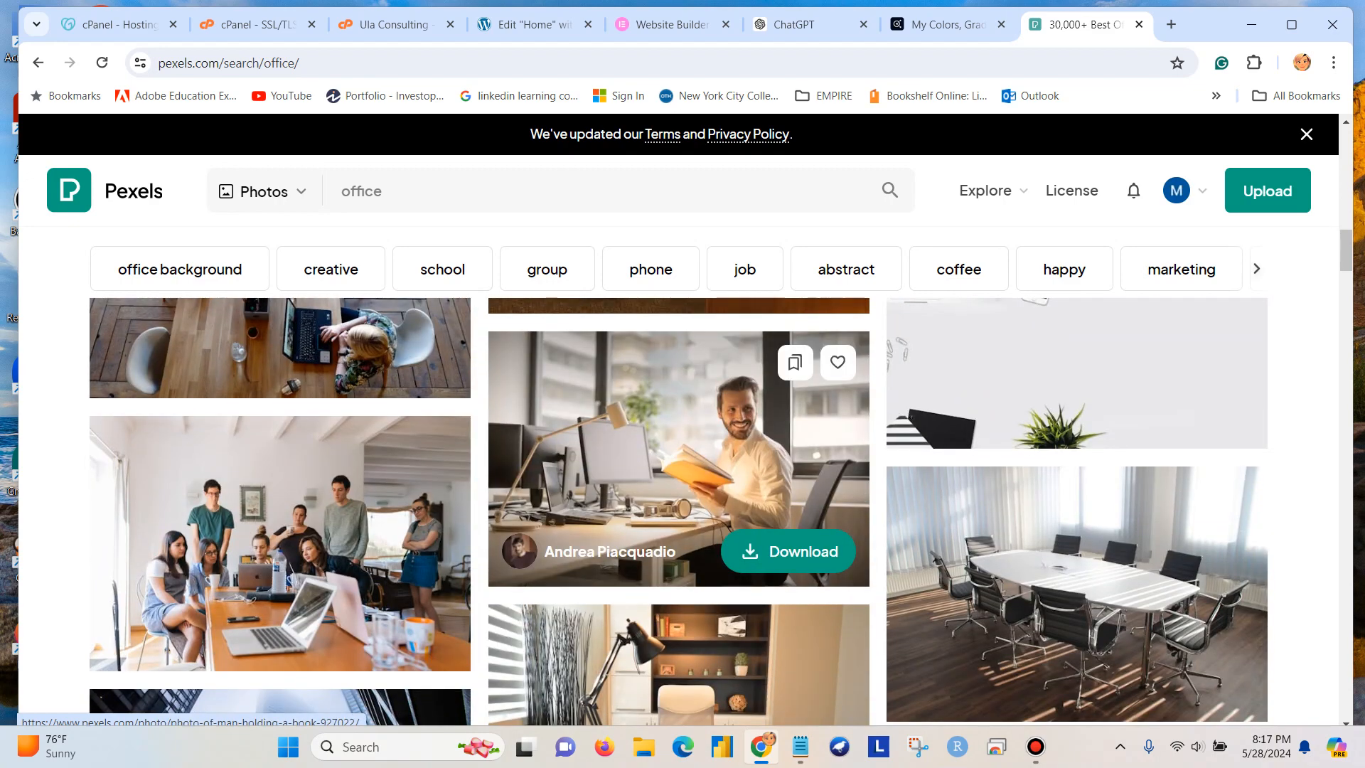
{"action": "scroll", "coordinate": [679, 463], "scroll_direction": "down", "scroll_amount": 3}
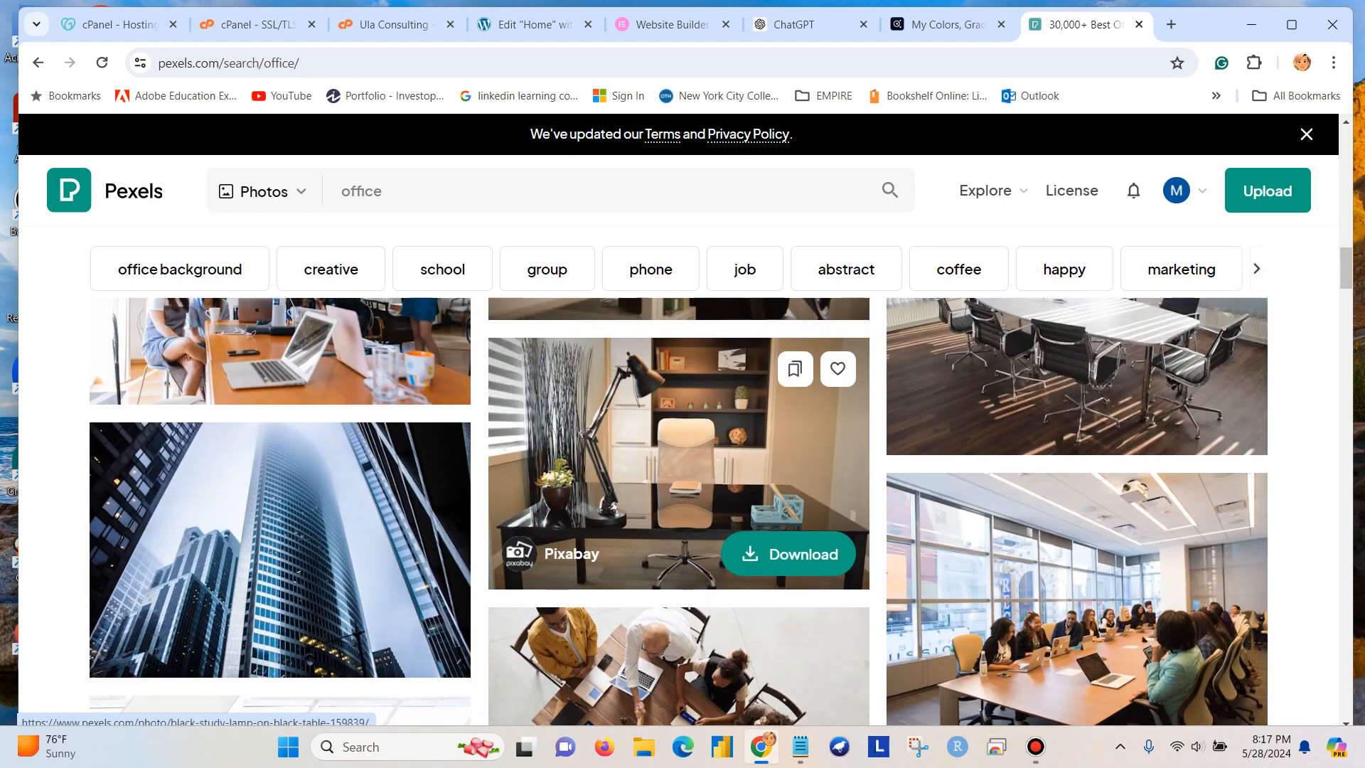
{"action": "scroll", "coordinate": [1077, 597], "scroll_direction": "down", "scroll_amount": 2}
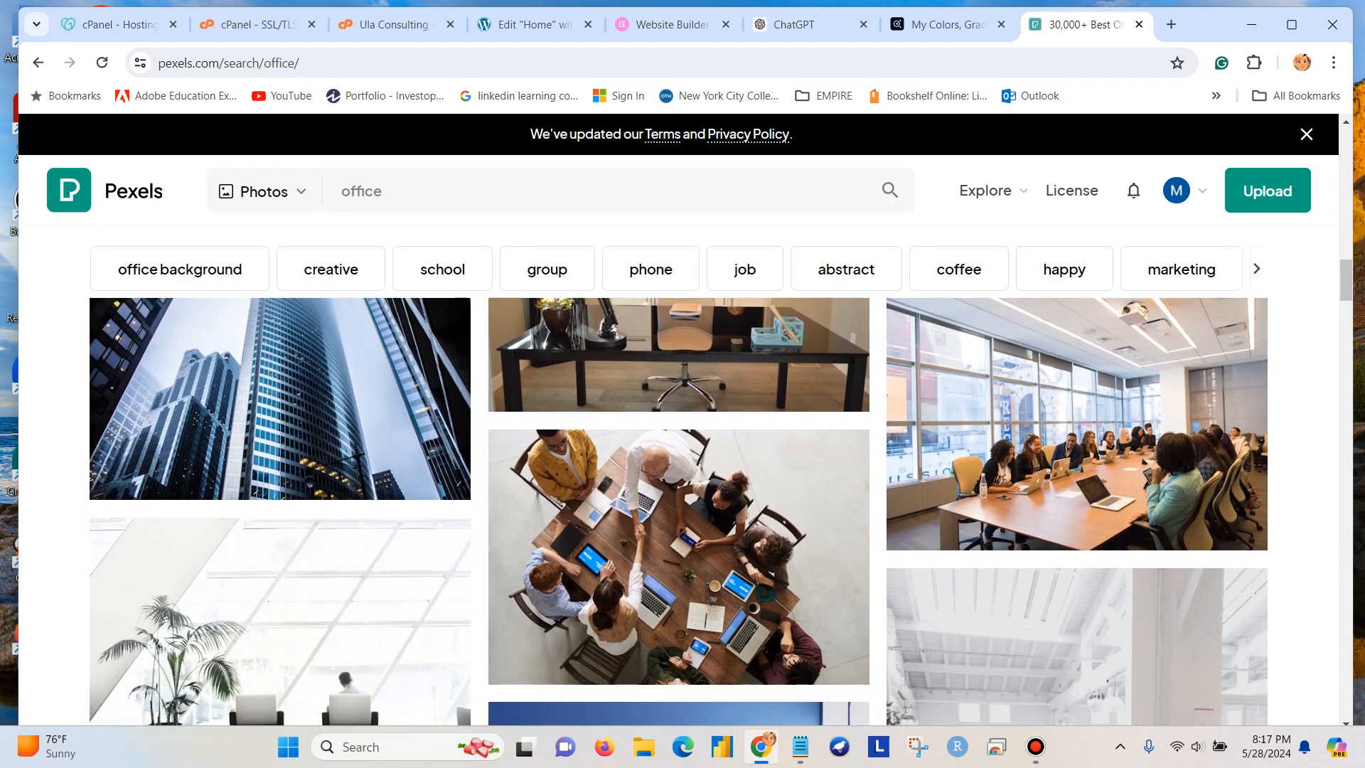
{"action": "scroll", "coordinate": [679, 512], "scroll_direction": "down", "scroll_amount": 2}
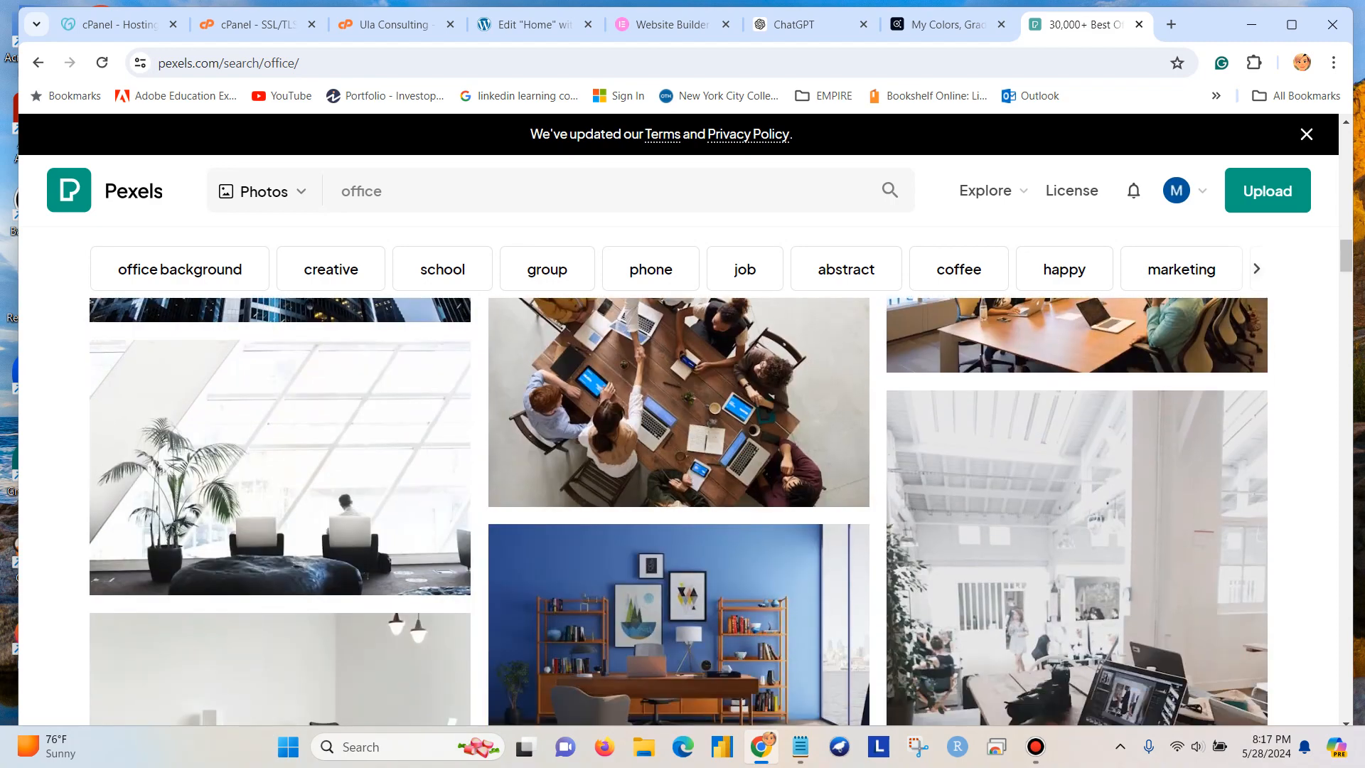
{"action": "scroll", "coordinate": [679, 512], "scroll_direction": "down", "scroll_amount": 2}
{"action": "scroll", "coordinate": [1077, 498], "scroll_direction": "down", "scroll_amount": 1}
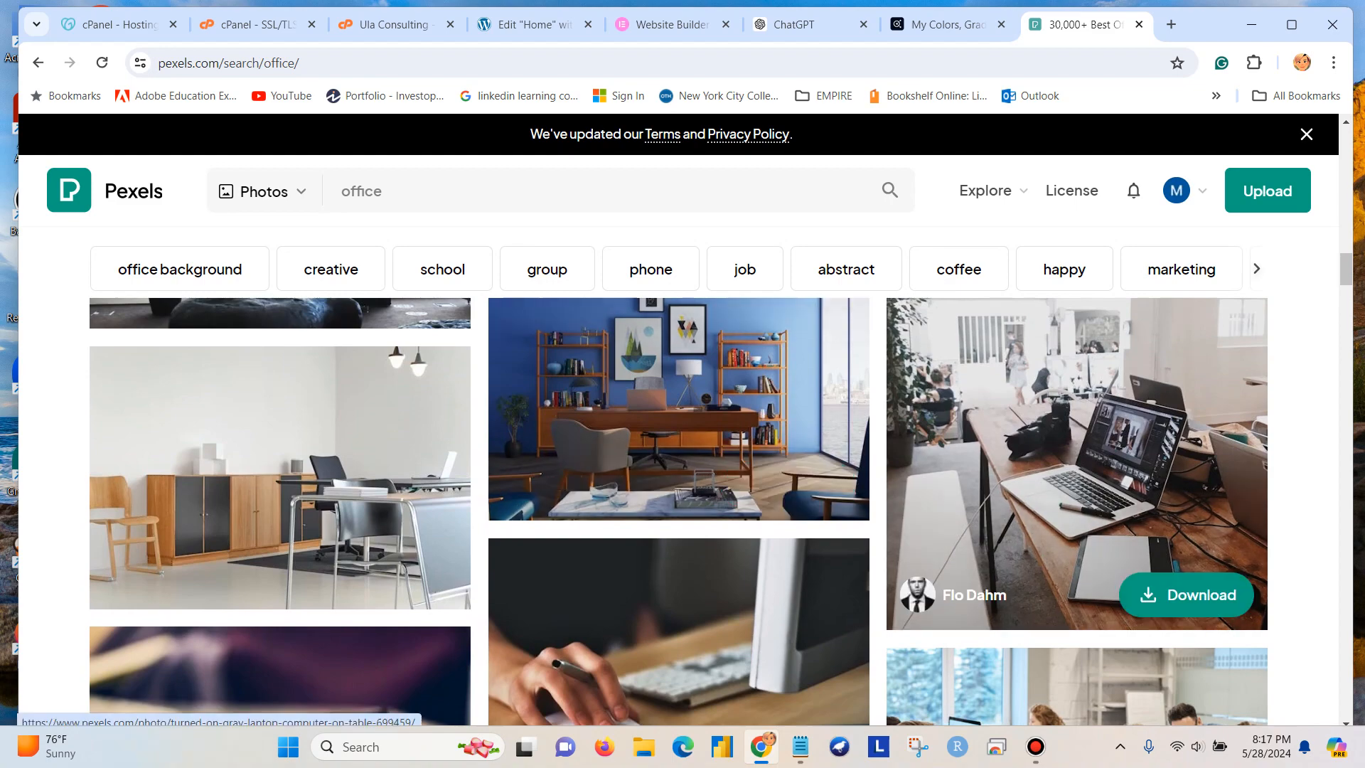
{"action": "scroll", "coordinate": [1077, 498], "scroll_direction": "down", "scroll_amount": 1}
{"action": "scroll", "coordinate": [679, 512], "scroll_direction": "down", "scroll_amount": 2}
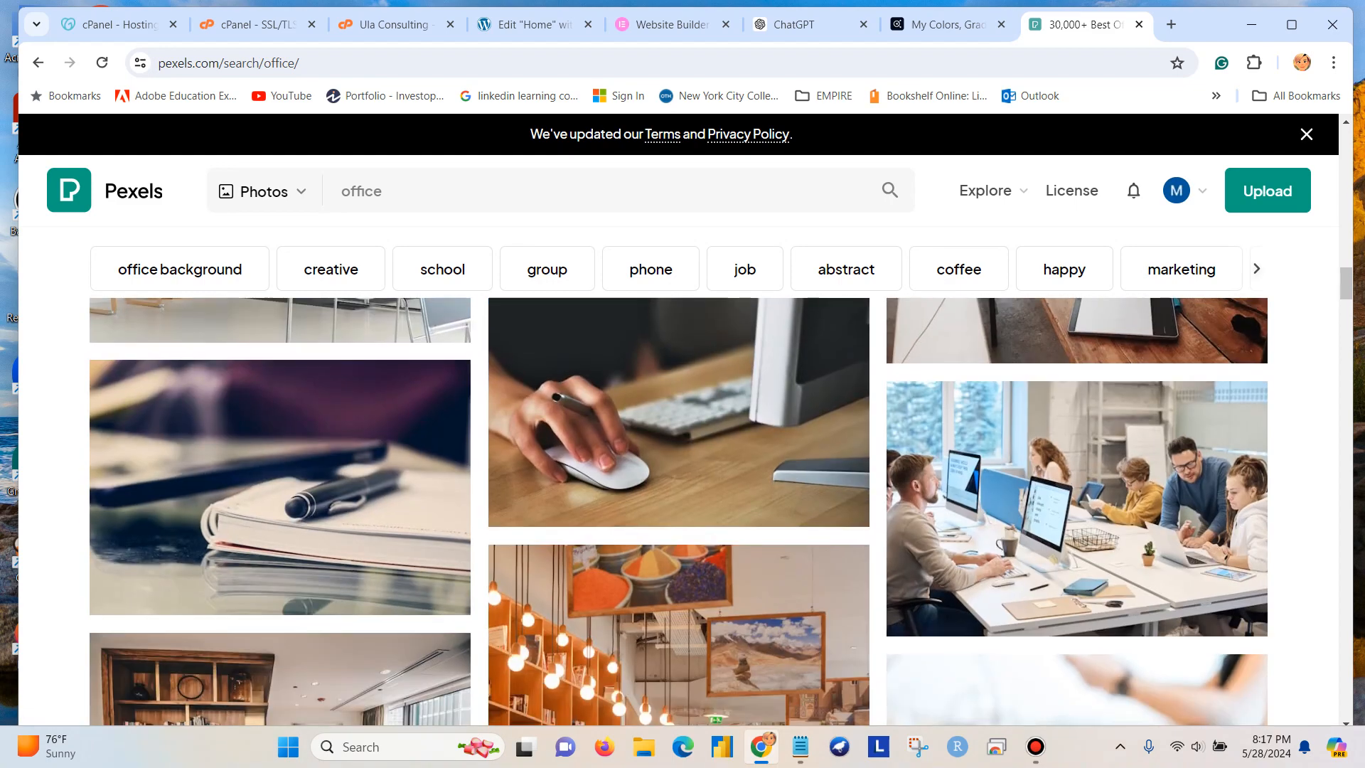
{"action": "scroll", "coordinate": [679, 512], "scroll_direction": "down", "scroll_amount": 3}
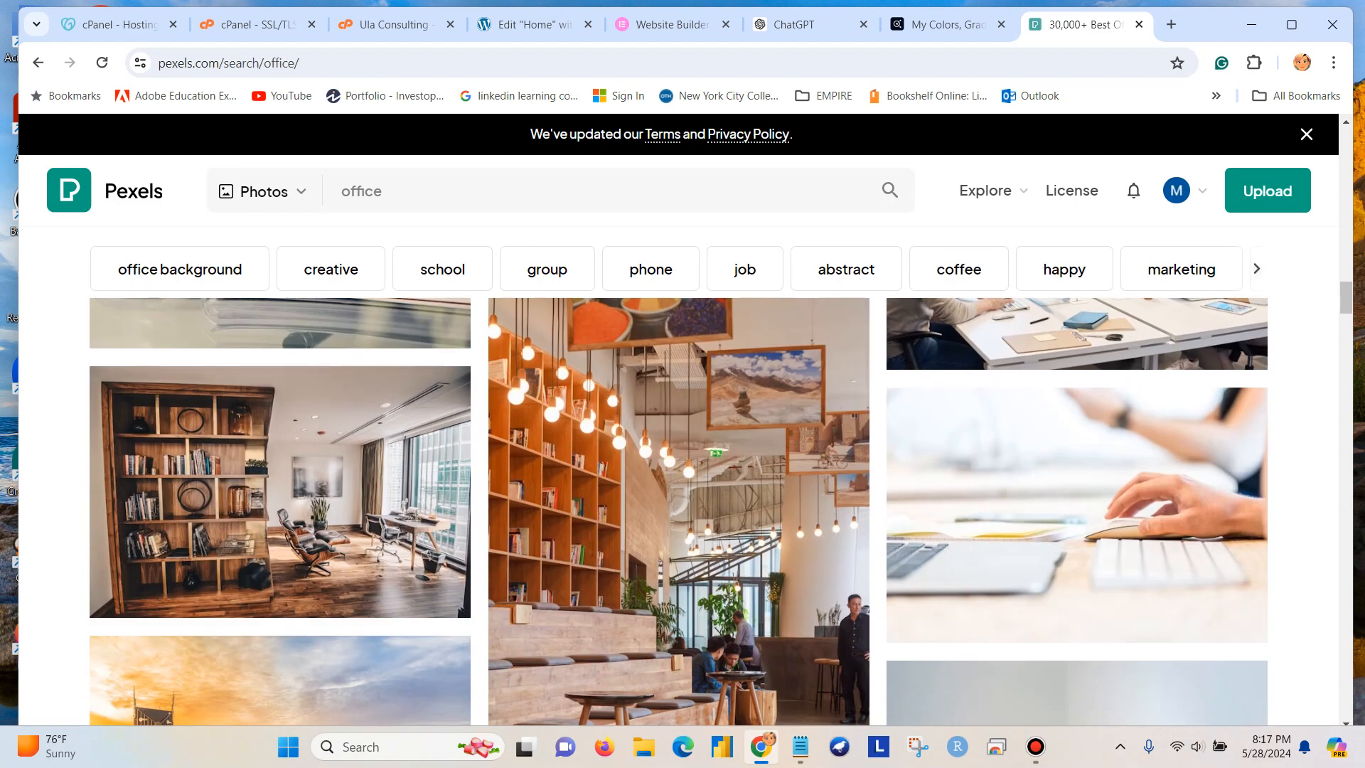
{"action": "scroll", "coordinate": [679, 512], "scroll_direction": "down", "scroll_amount": 4}
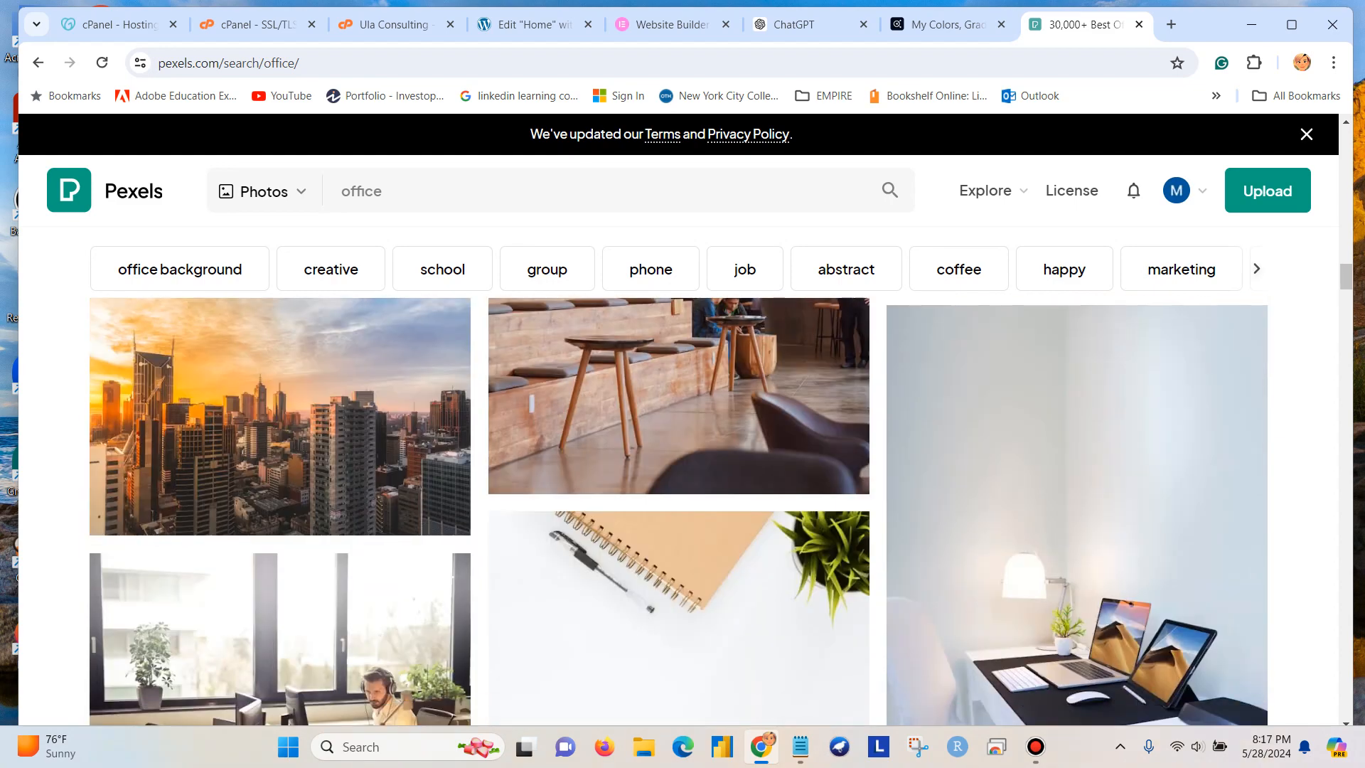
{"action": "scroll", "coordinate": [679, 512], "scroll_direction": "down", "scroll_amount": 4}
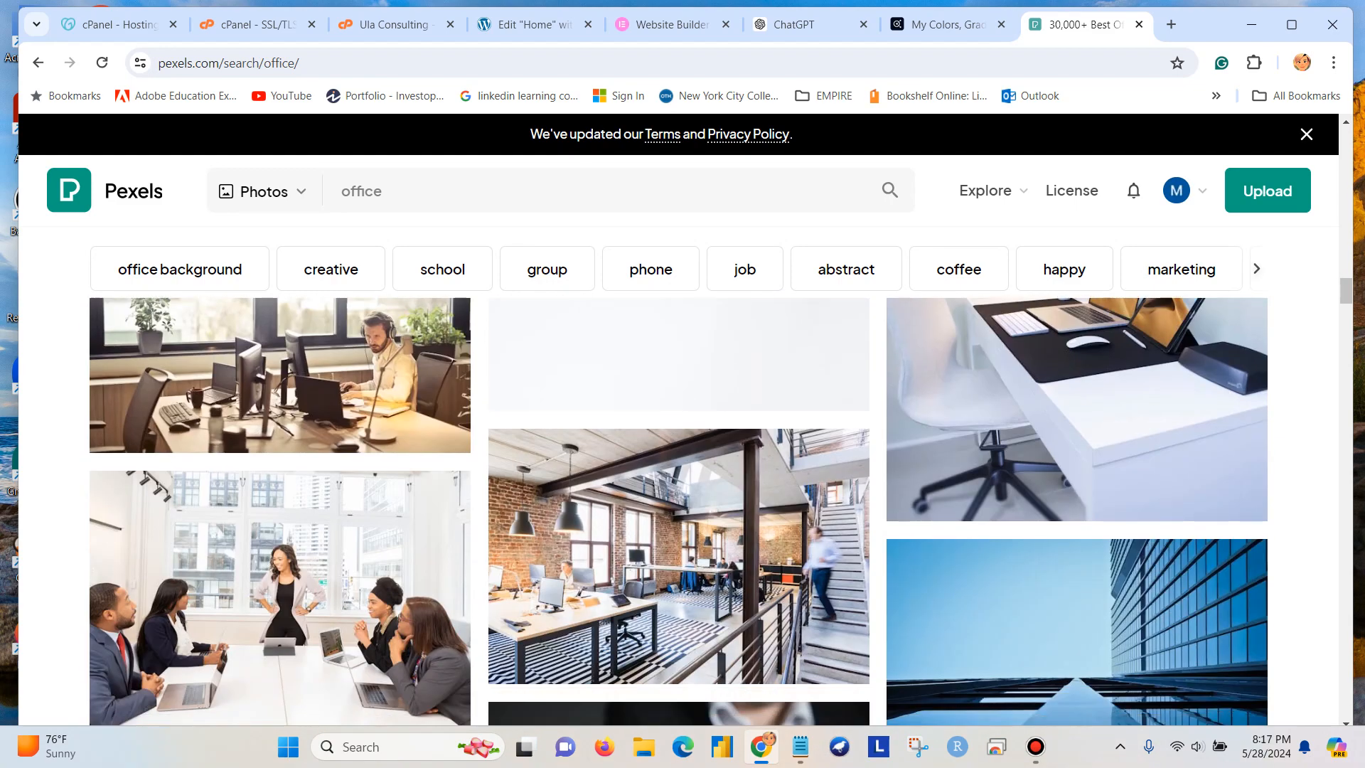
Step: Review the already passed office photos again, back to the start of the results, to compare candidates
{"action": "scroll", "coordinate": [679, 512], "scroll_direction": "up", "scroll_amount": 8}
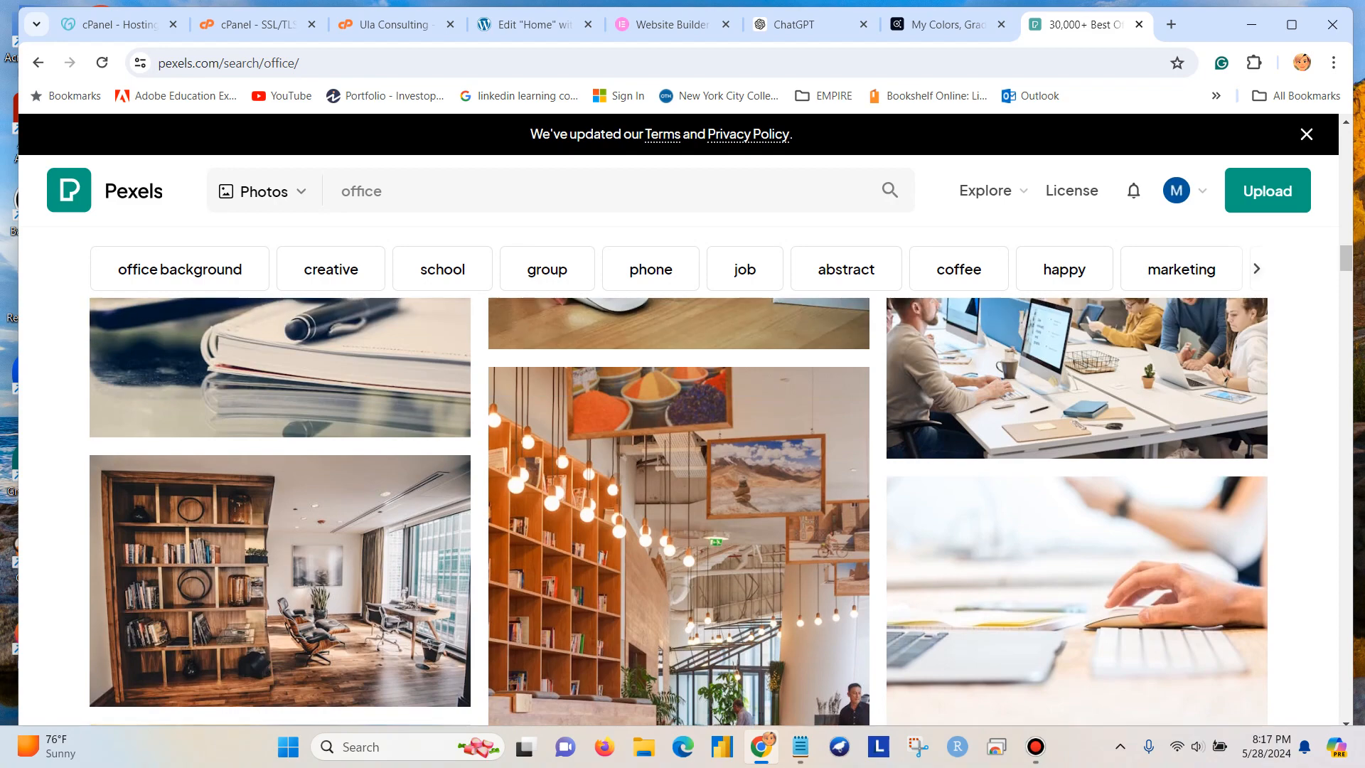
{"action": "scroll", "coordinate": [679, 512], "scroll_direction": "up", "scroll_amount": 3}
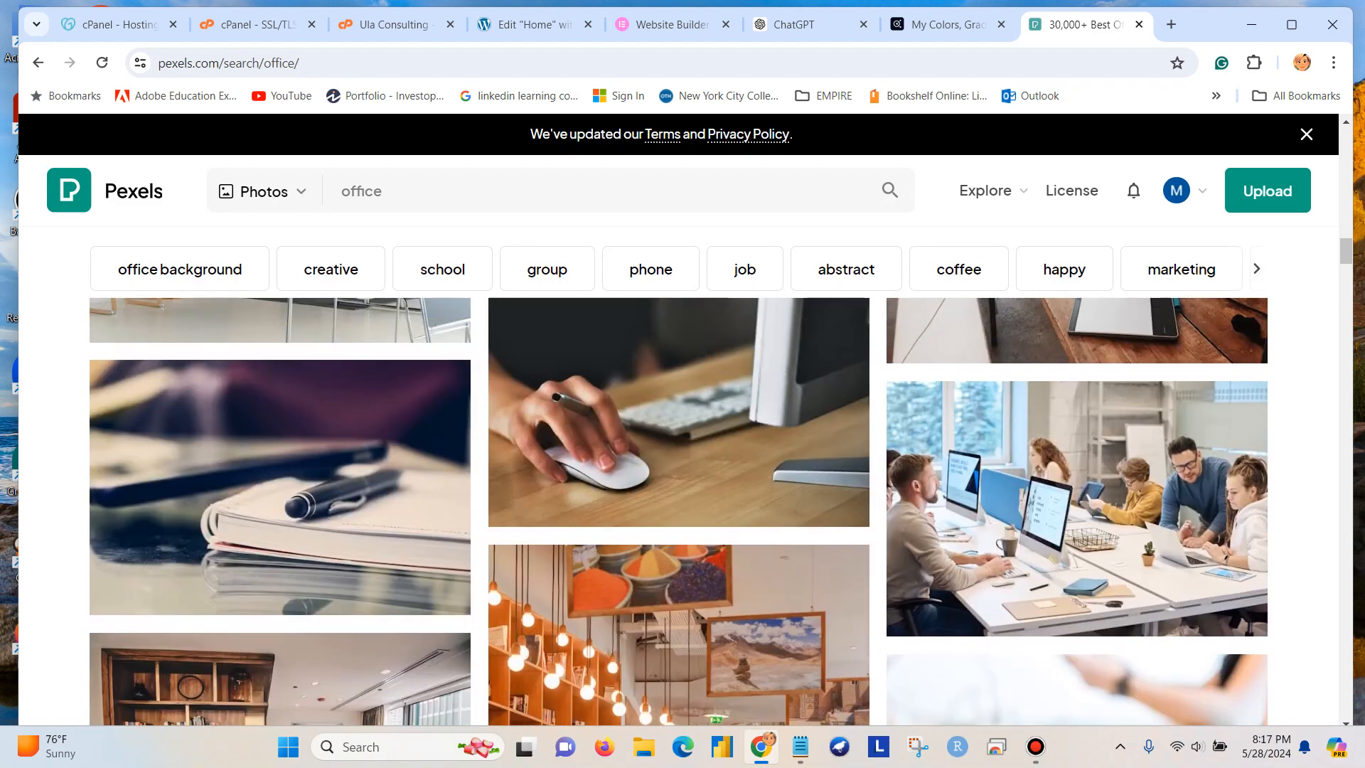
{"action": "scroll", "coordinate": [679, 512], "scroll_direction": "up", "scroll_amount": 3}
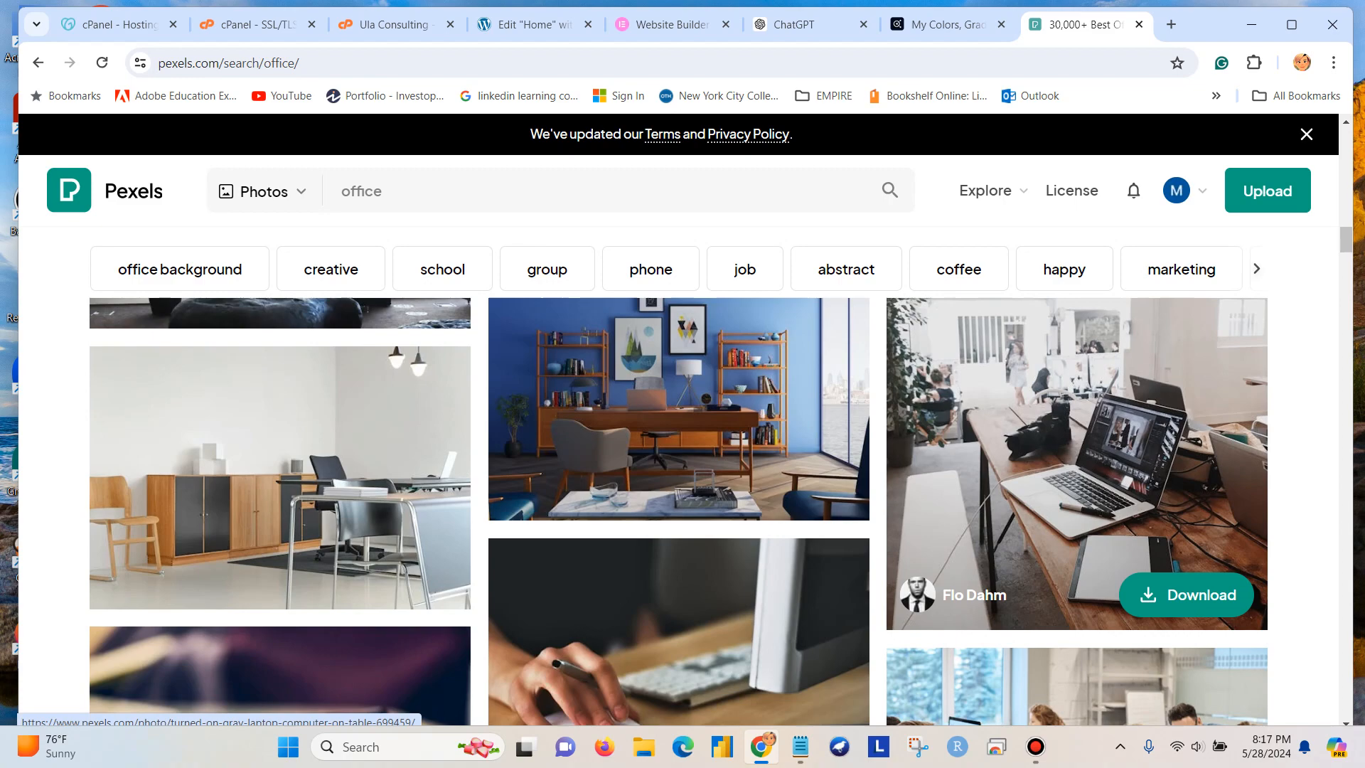
{"action": "scroll", "coordinate": [1077, 498], "scroll_direction": "up", "scroll_amount": 10}
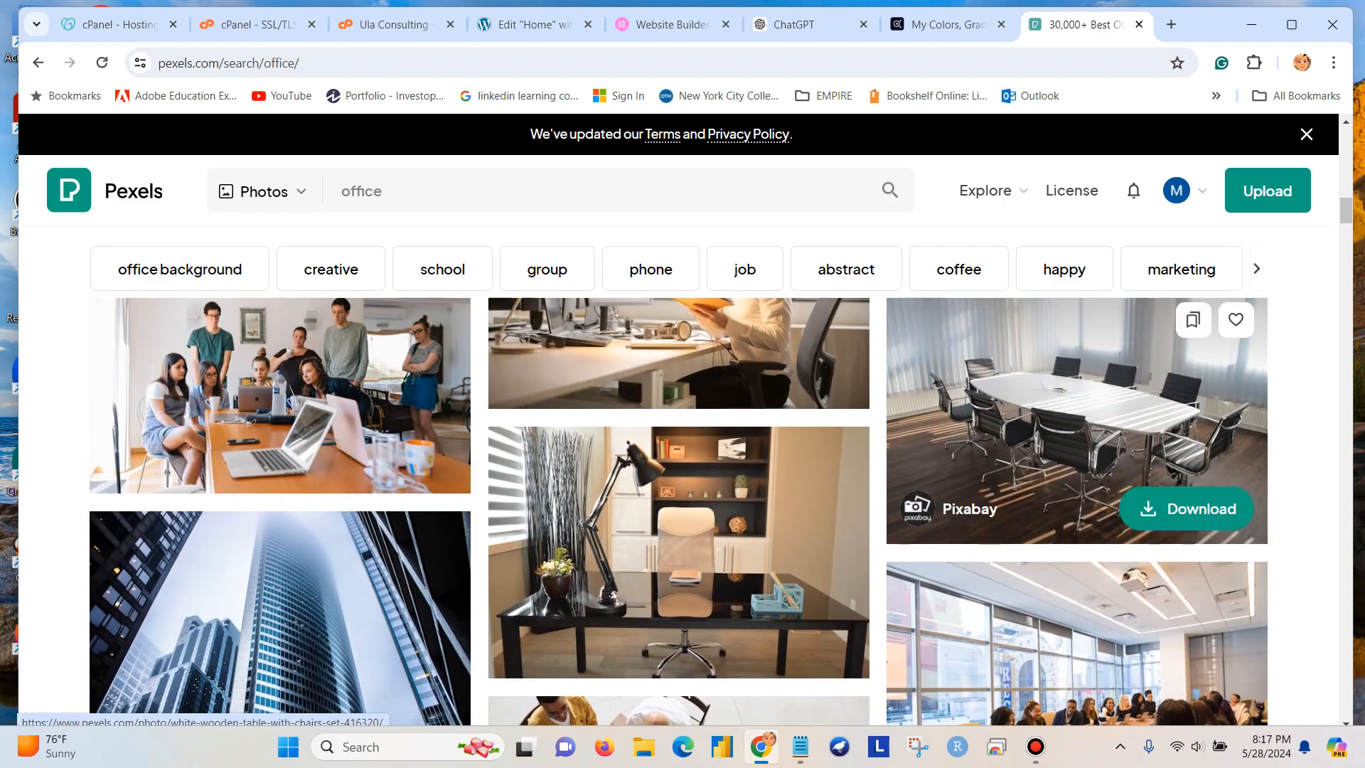
{"action": "scroll", "coordinate": [1078, 498], "scroll_direction": "up", "scroll_amount": 8}
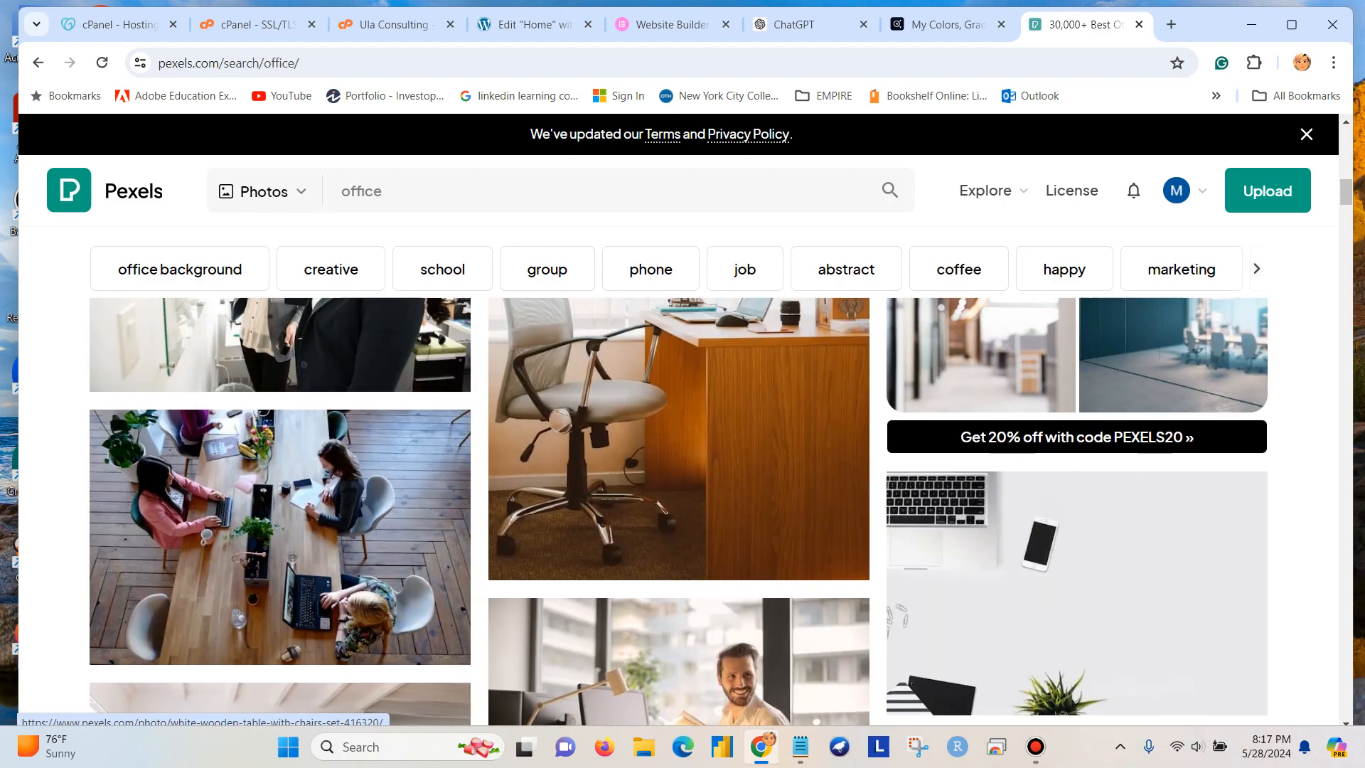
{"action": "scroll", "coordinate": [1077, 497], "scroll_direction": "up", "scroll_amount": 10}
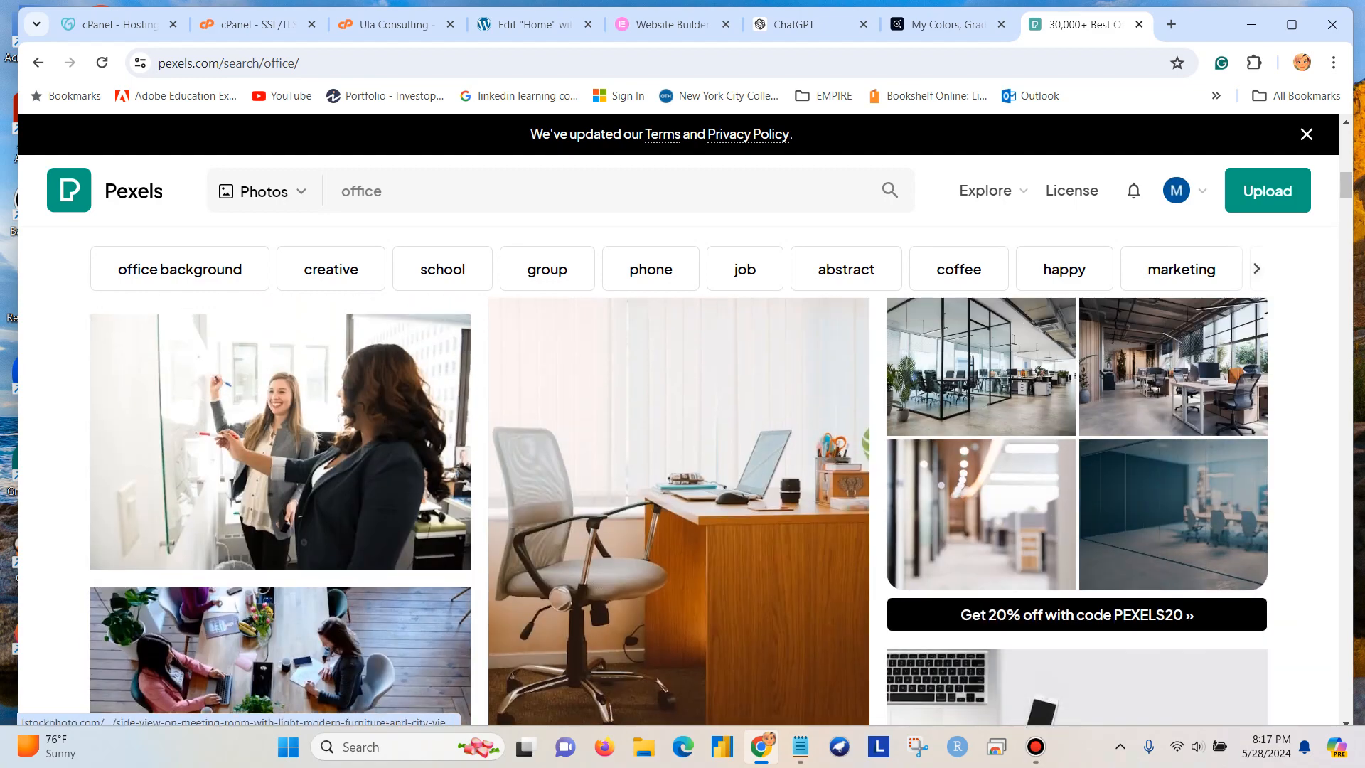
{"action": "scroll", "coordinate": [1078, 662], "scroll_direction": "up", "scroll_amount": 1}
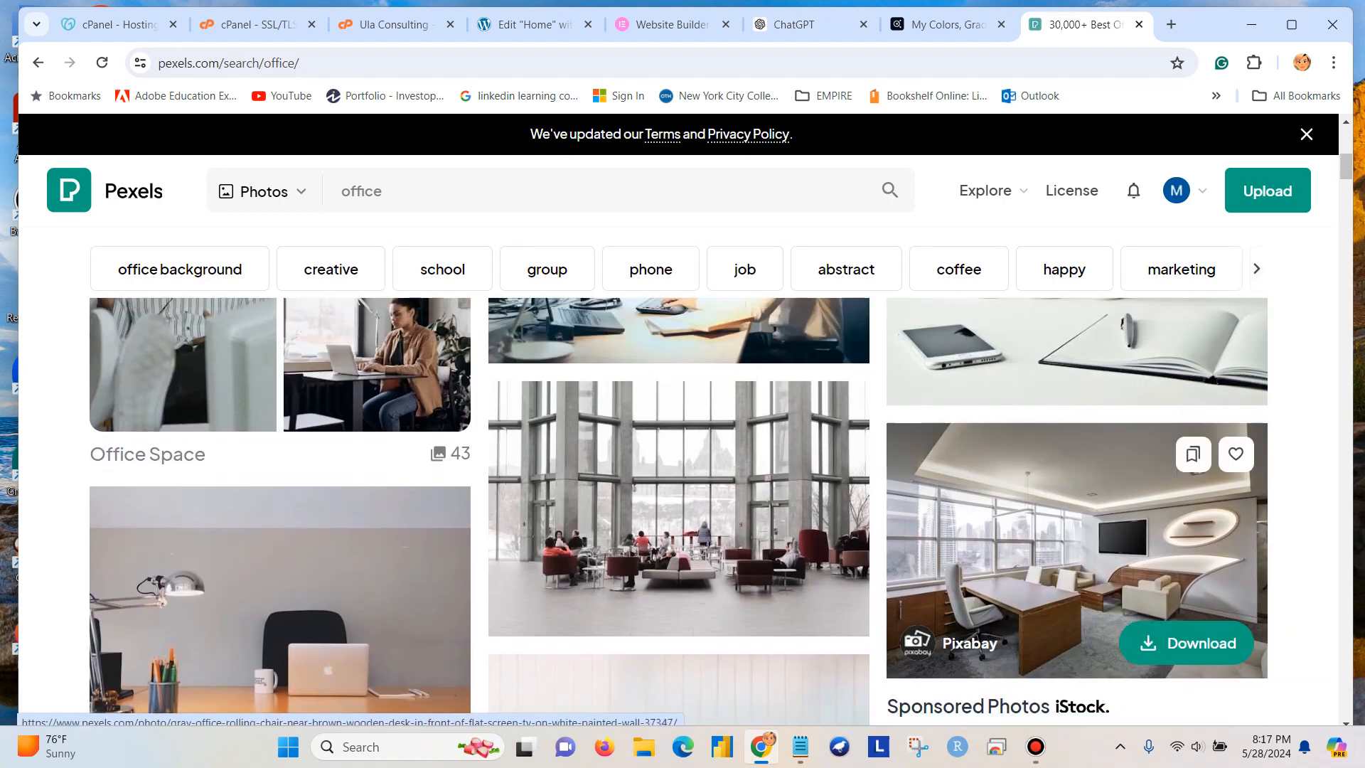
{"action": "scroll", "coordinate": [1077, 661], "scroll_direction": "up", "scroll_amount": 3}
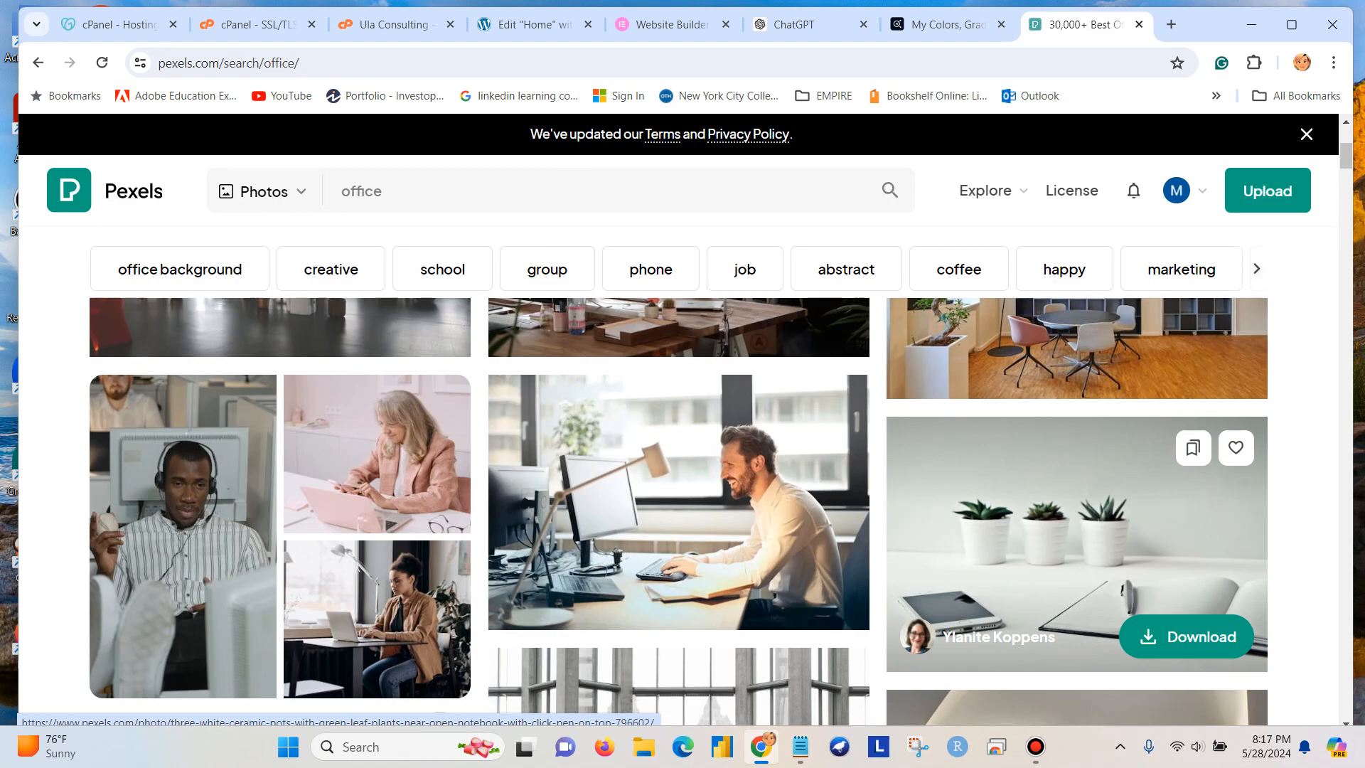
{"action": "scroll", "coordinate": [1078, 541], "scroll_direction": "up", "scroll_amount": 3}
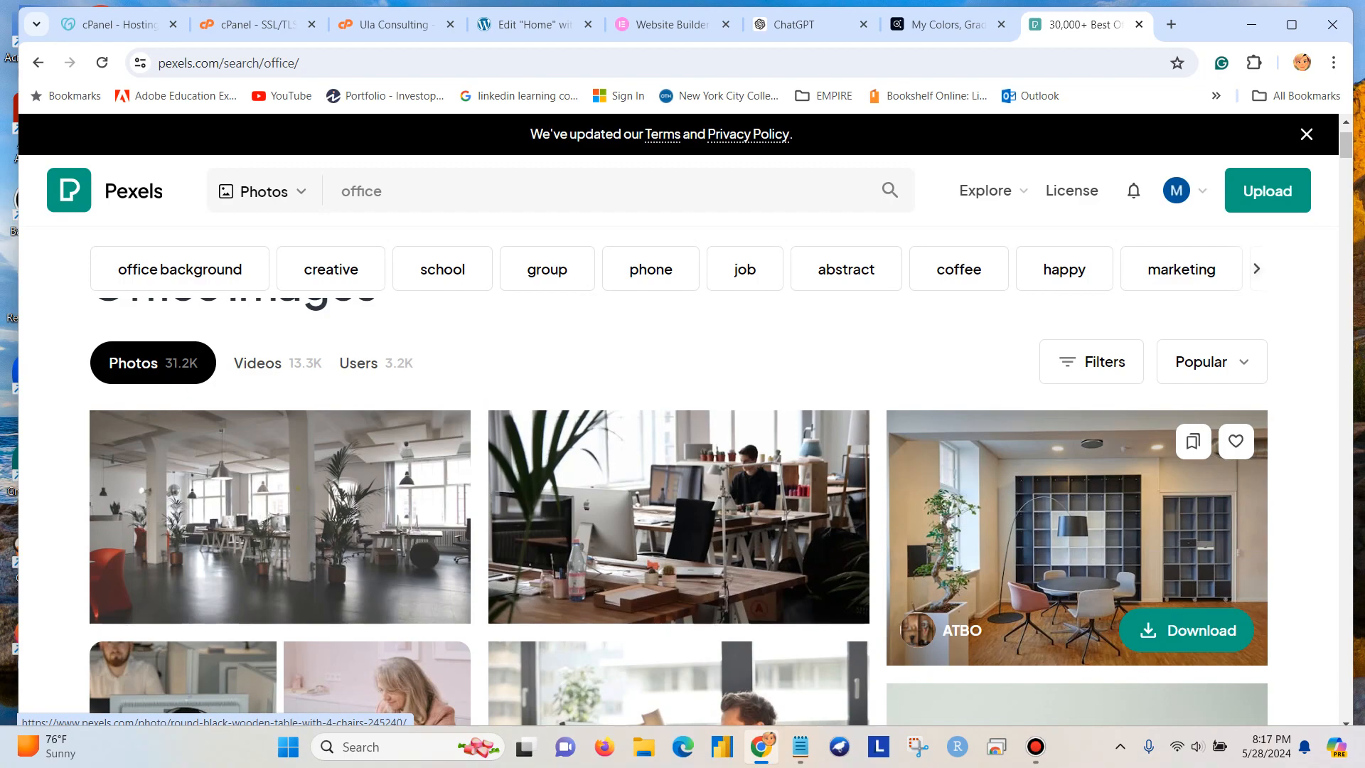
Step: Examine the office photos further into the results, comparing the desk, meeting and building images
{"action": "scroll", "coordinate": [1078, 498], "scroll_direction": "down", "scroll_amount": 10}
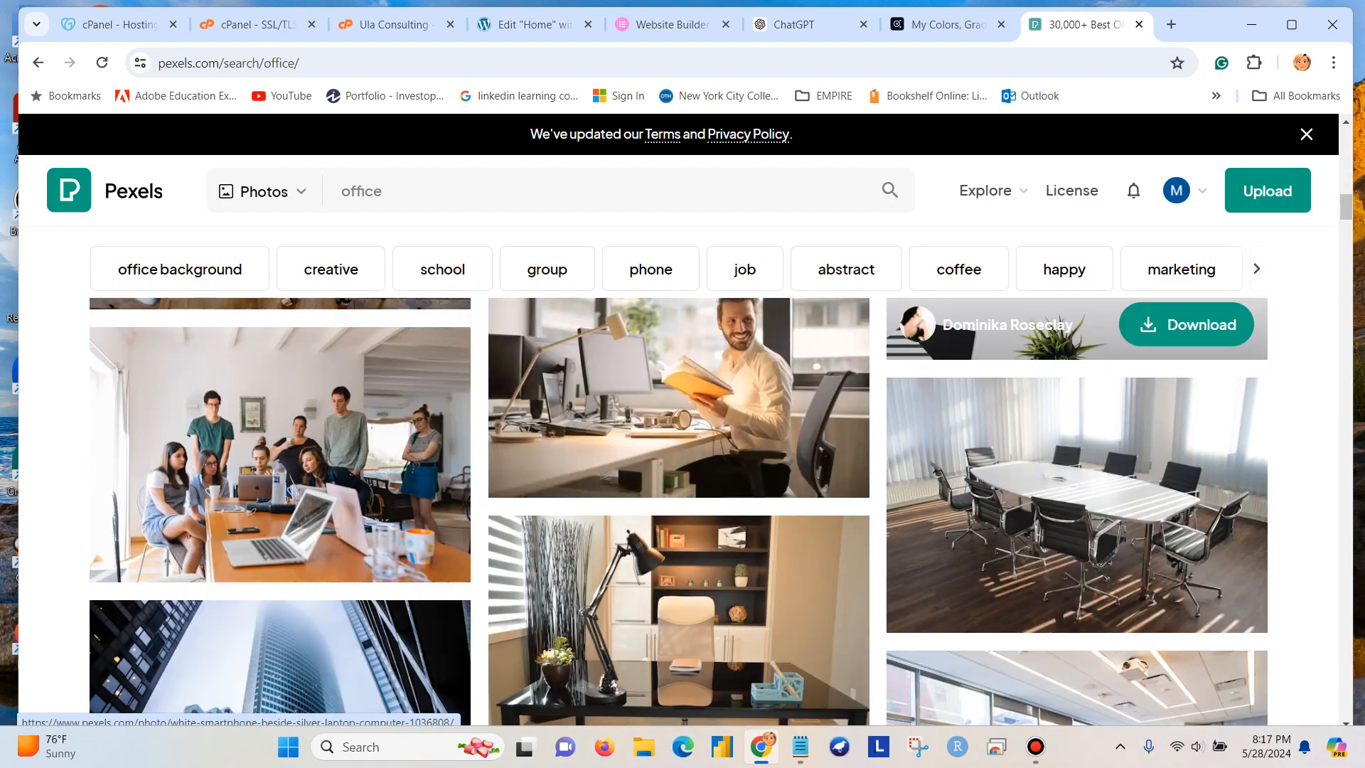
{"action": "scroll", "coordinate": [1077, 497], "scroll_direction": "down", "scroll_amount": 10}
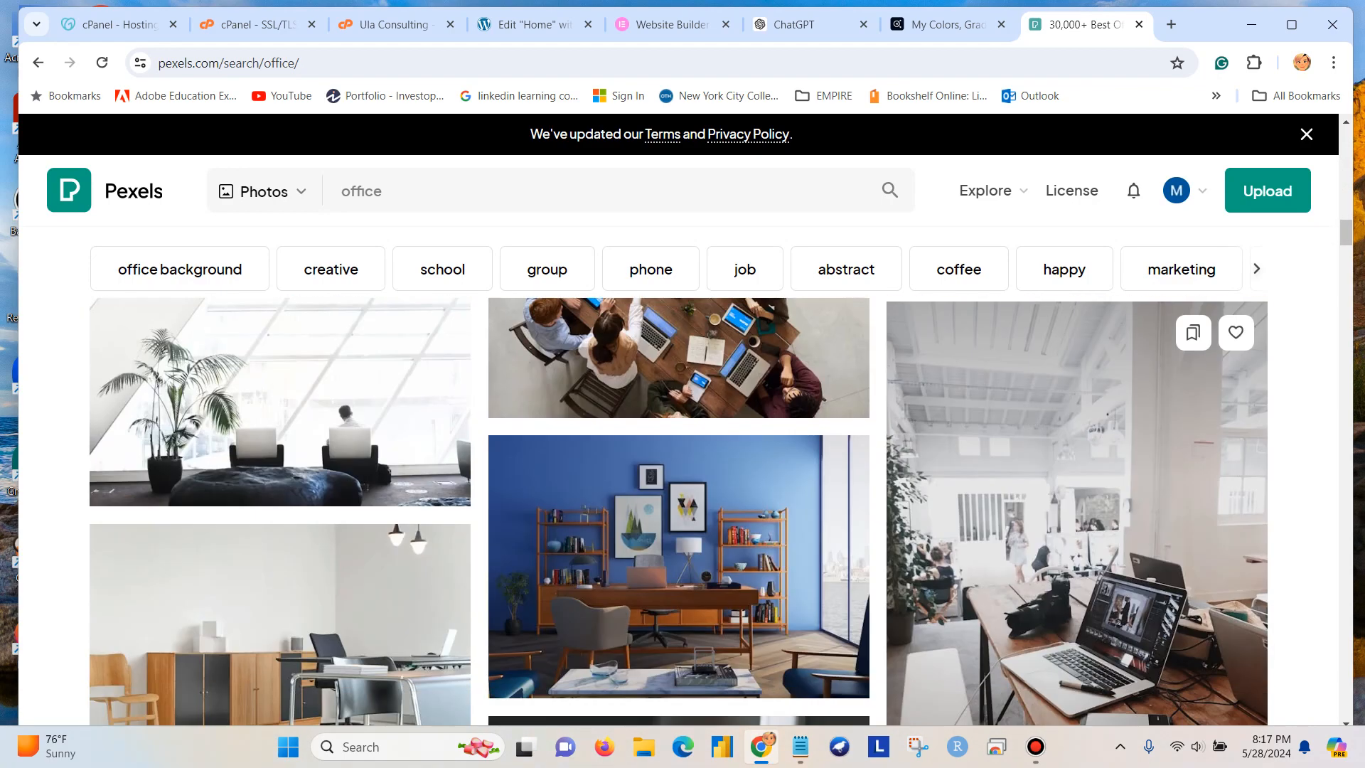
{"action": "scroll", "coordinate": [1077, 498], "scroll_direction": "down", "scroll_amount": 8}
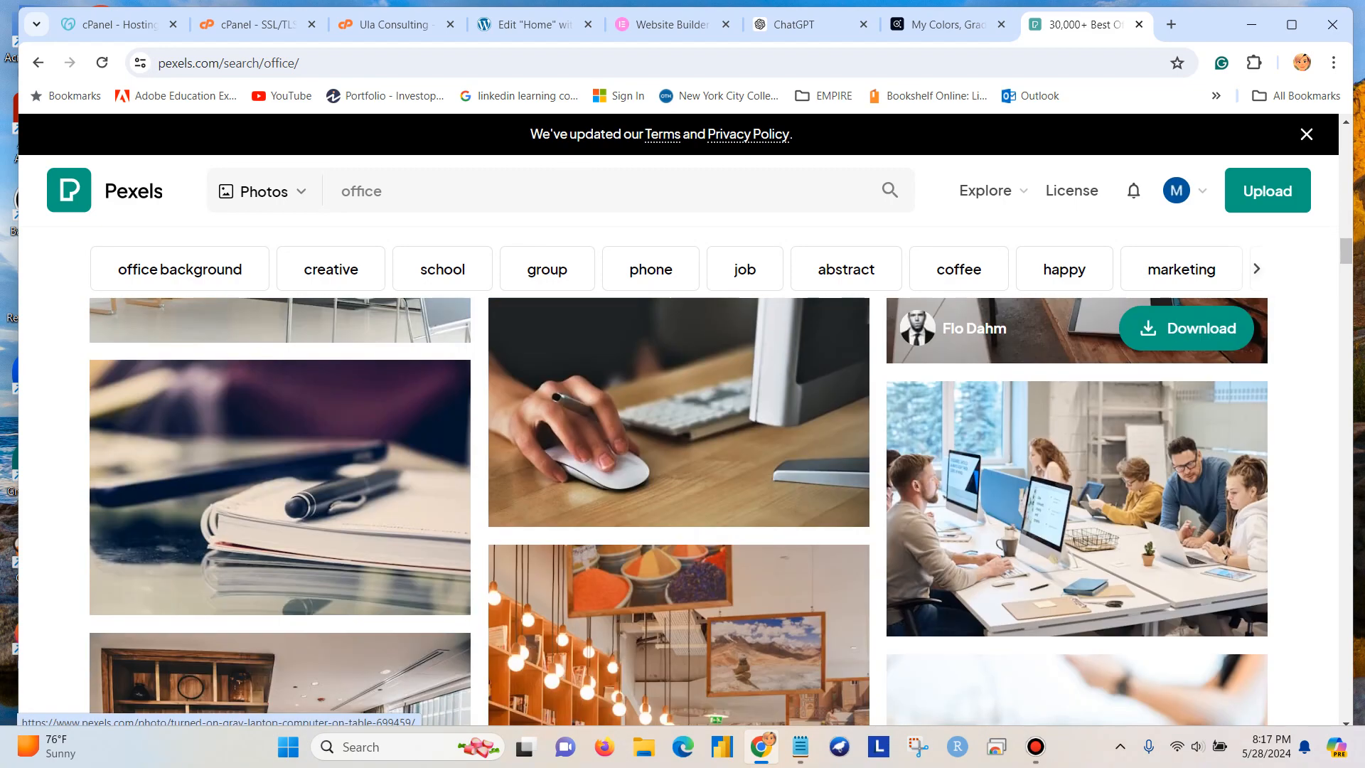
{"action": "scroll", "coordinate": [1077, 498], "scroll_direction": "down", "scroll_amount": 4}
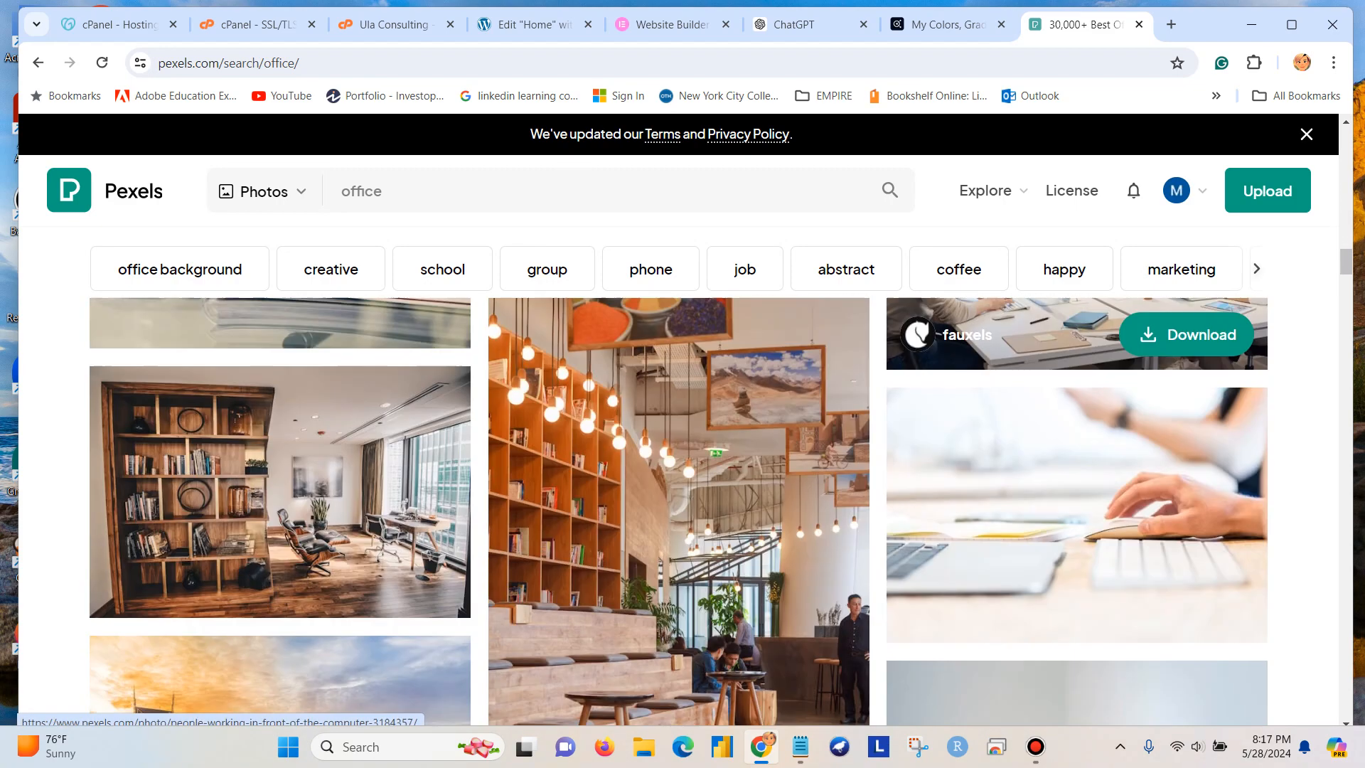
{"action": "scroll", "coordinate": [1077, 498], "scroll_direction": "down", "scroll_amount": 10}
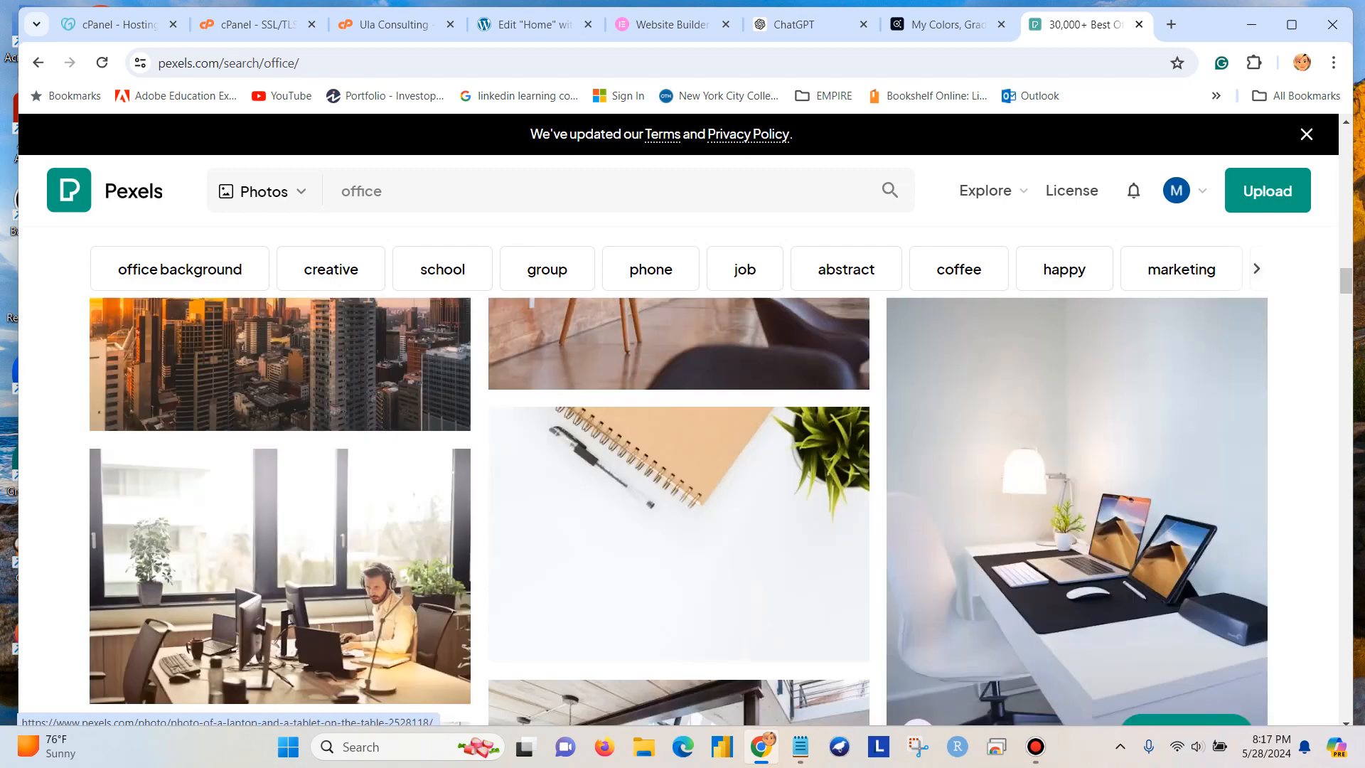
{"action": "scroll", "coordinate": [1077, 605], "scroll_direction": "down", "scroll_amount": 3}
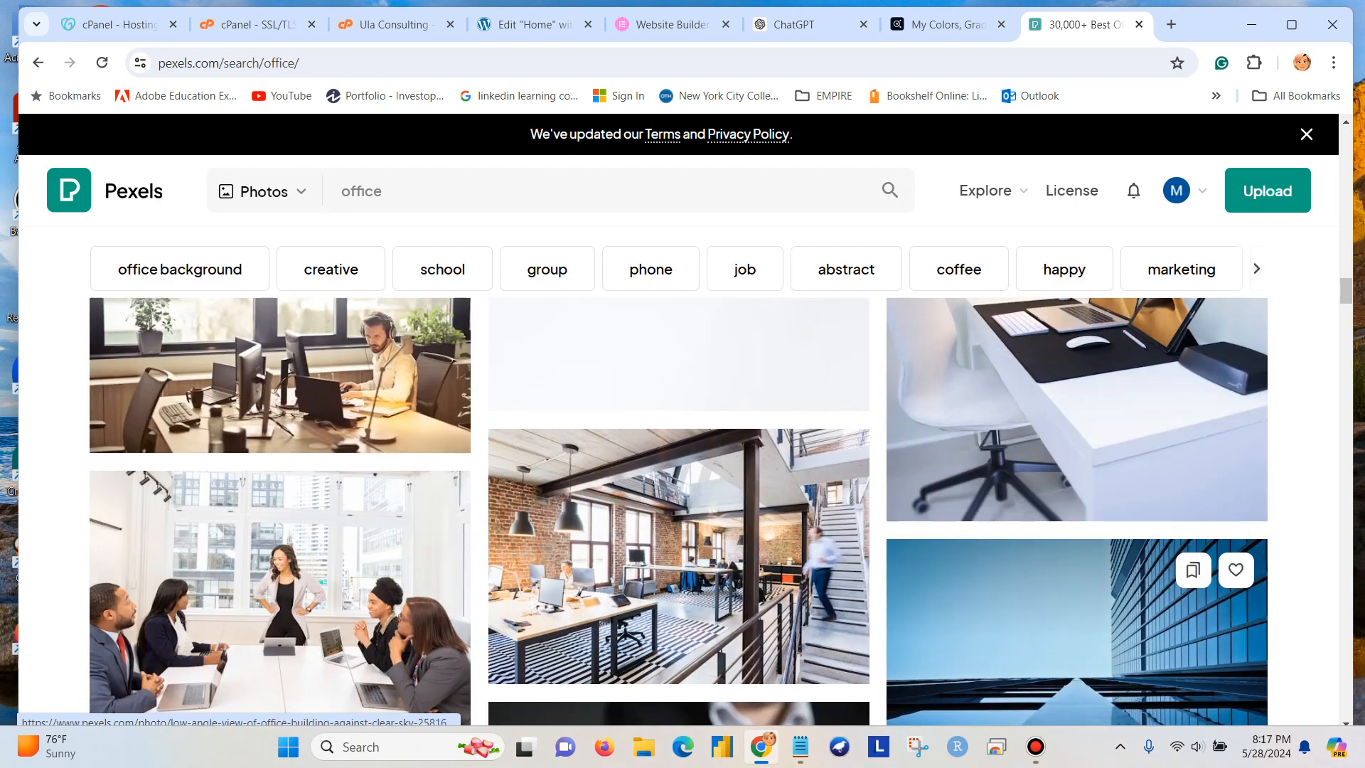
{"action": "scroll", "coordinate": [1077, 604], "scroll_direction": "down", "scroll_amount": 6}
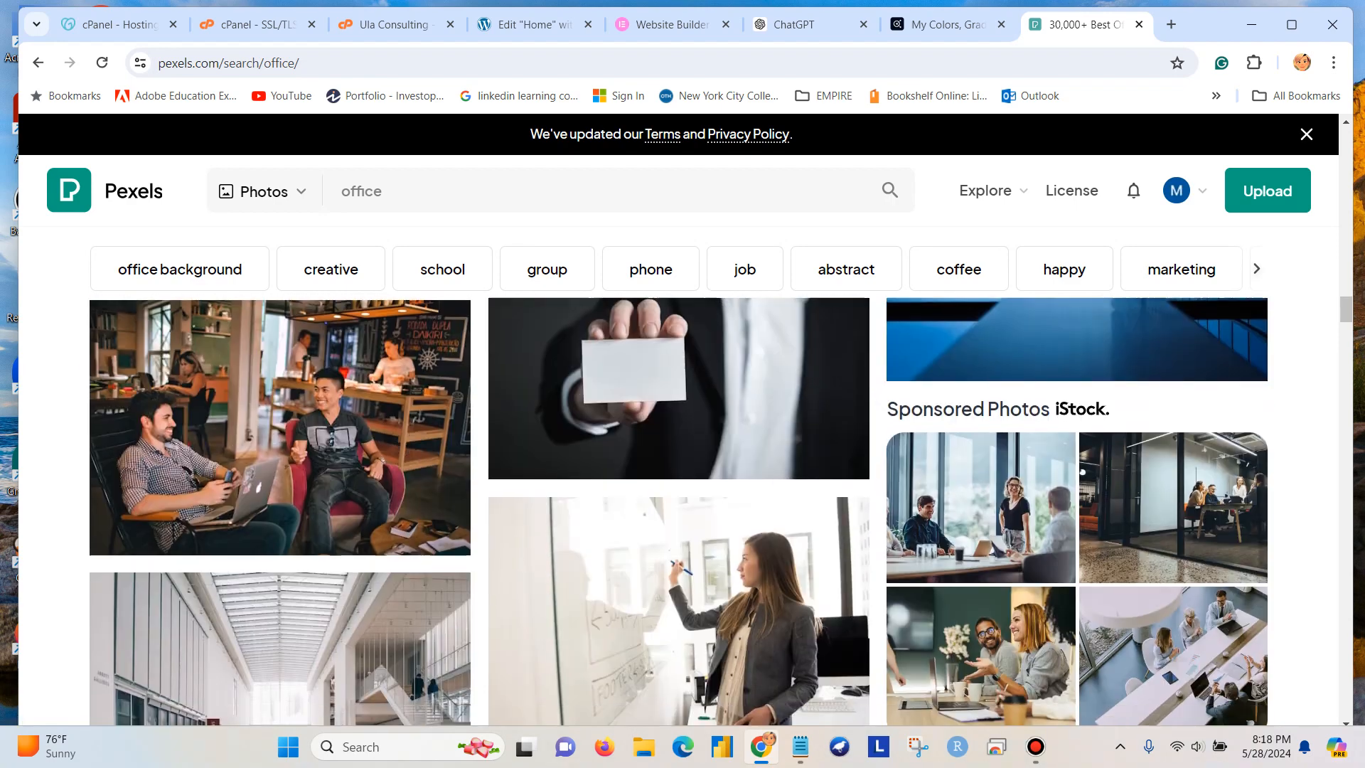
{"action": "scroll", "coordinate": [1078, 604], "scroll_direction": "down", "scroll_amount": 3}
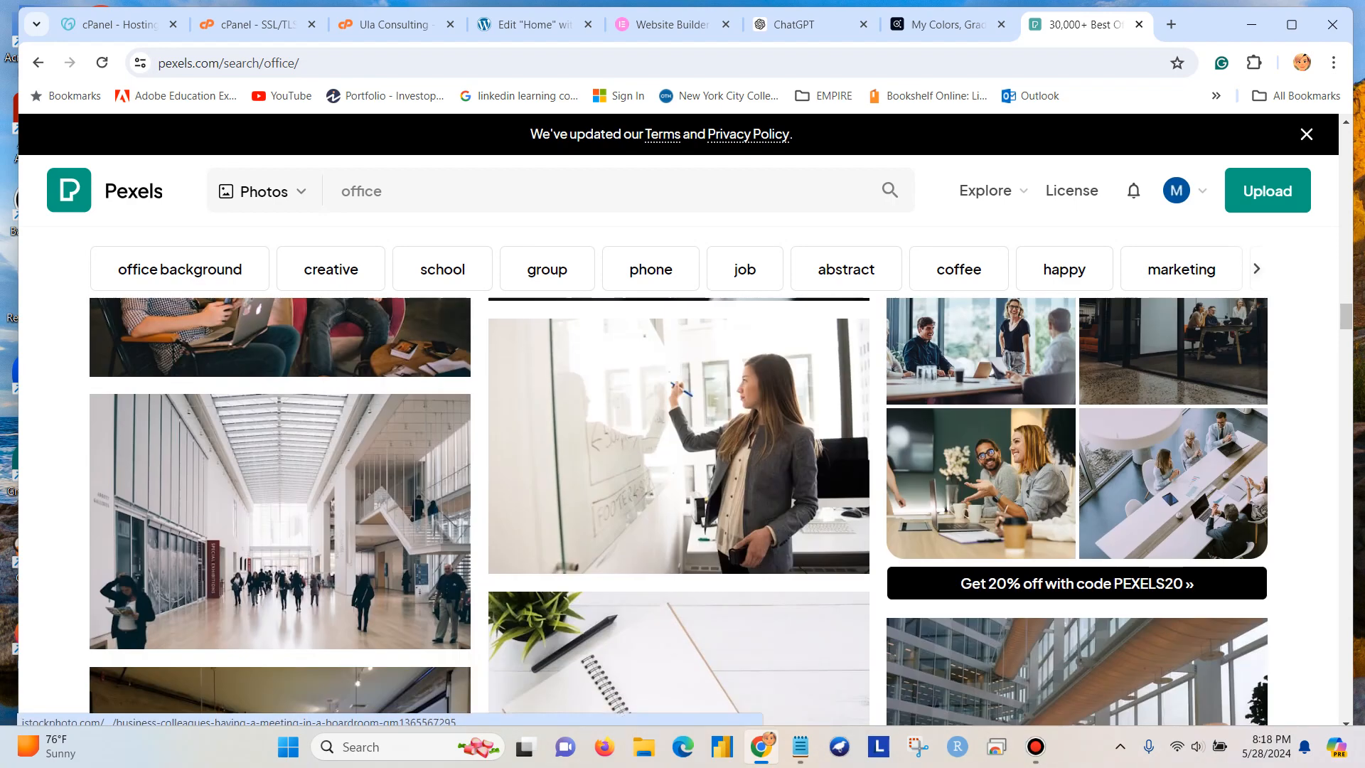
{"action": "scroll", "coordinate": [1077, 604], "scroll_direction": "down", "scroll_amount": 3}
{"action": "scroll", "coordinate": [1078, 533], "scroll_direction": "down", "scroll_amount": 1}
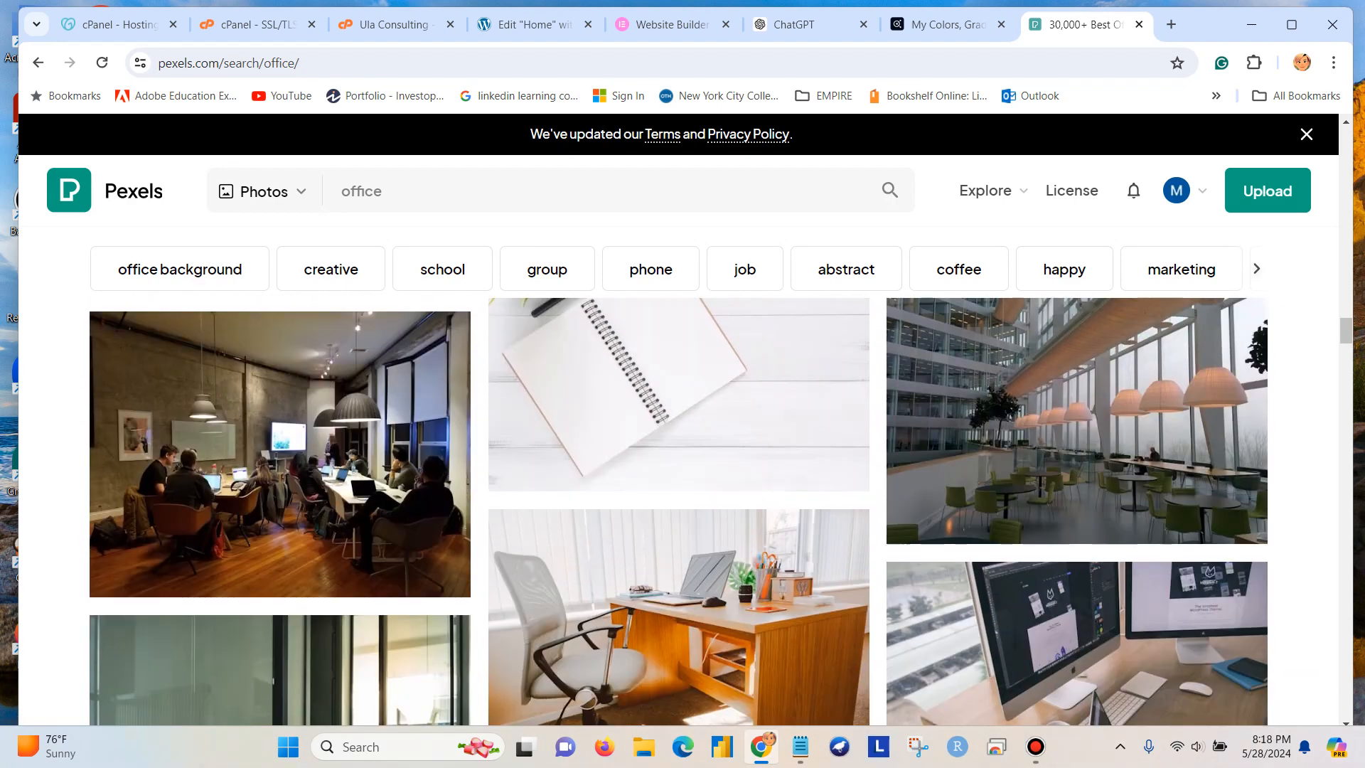
{"action": "scroll", "coordinate": [1077, 533], "scroll_direction": "up", "scroll_amount": 1}
{"action": "scroll", "coordinate": [1077, 533], "scroll_direction": "down", "scroll_amount": 3}
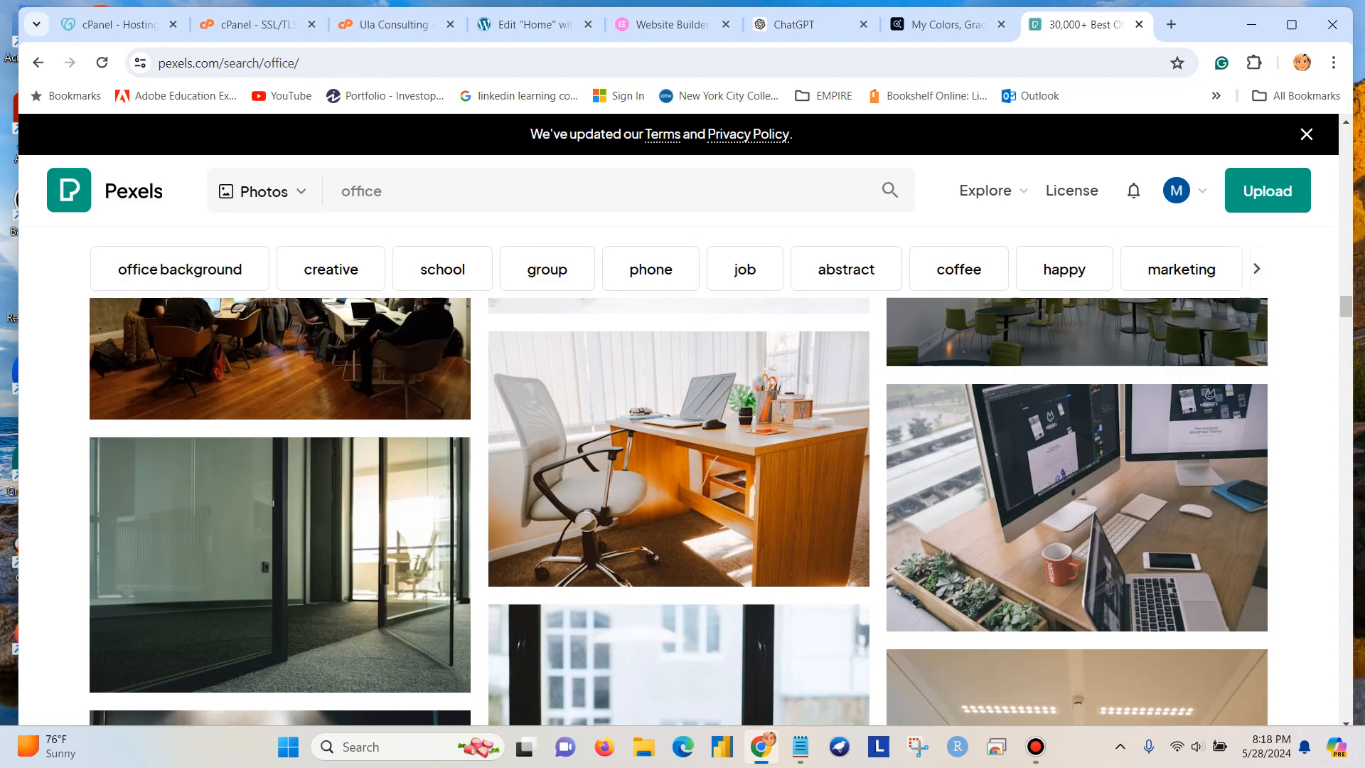
{"action": "scroll", "coordinate": [1077, 533], "scroll_direction": "down", "scroll_amount": 4}
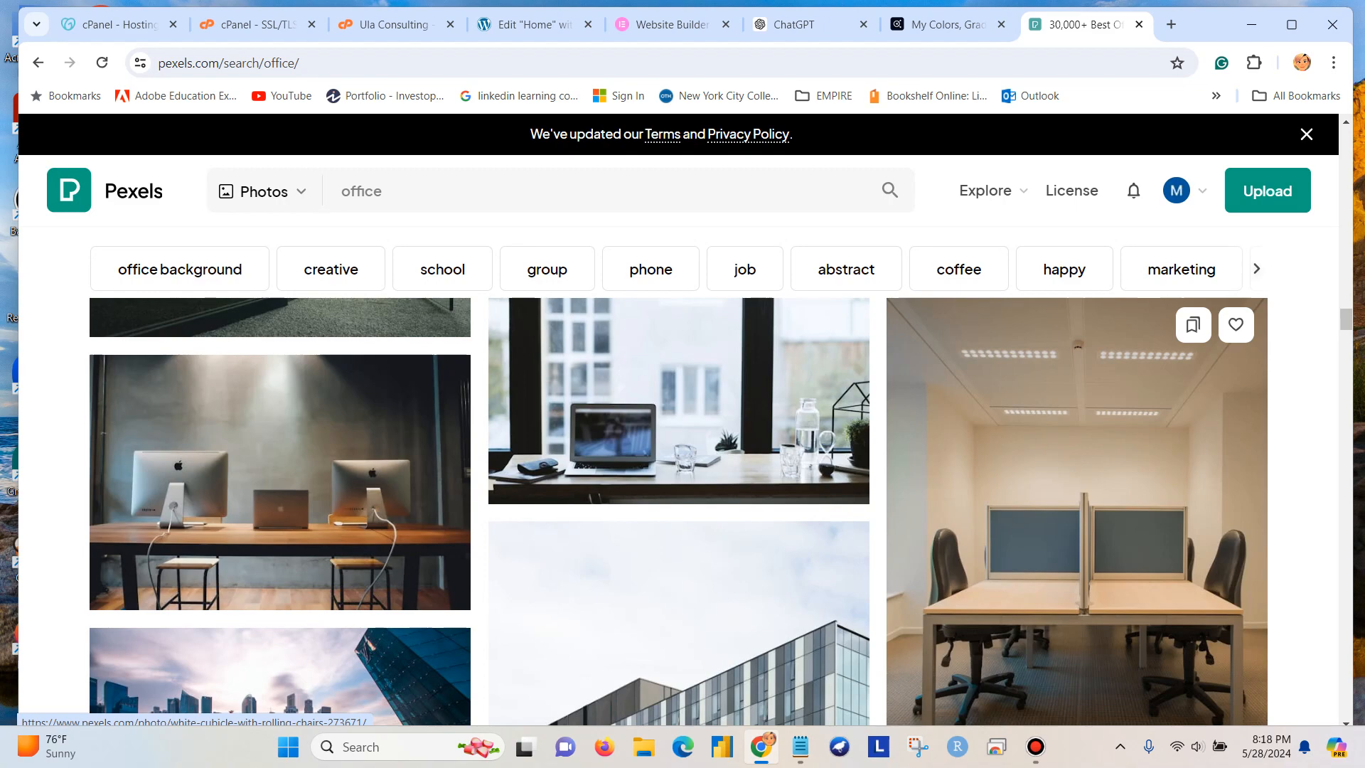
{"action": "scroll", "coordinate": [1077, 498], "scroll_direction": "down", "scroll_amount": 3}
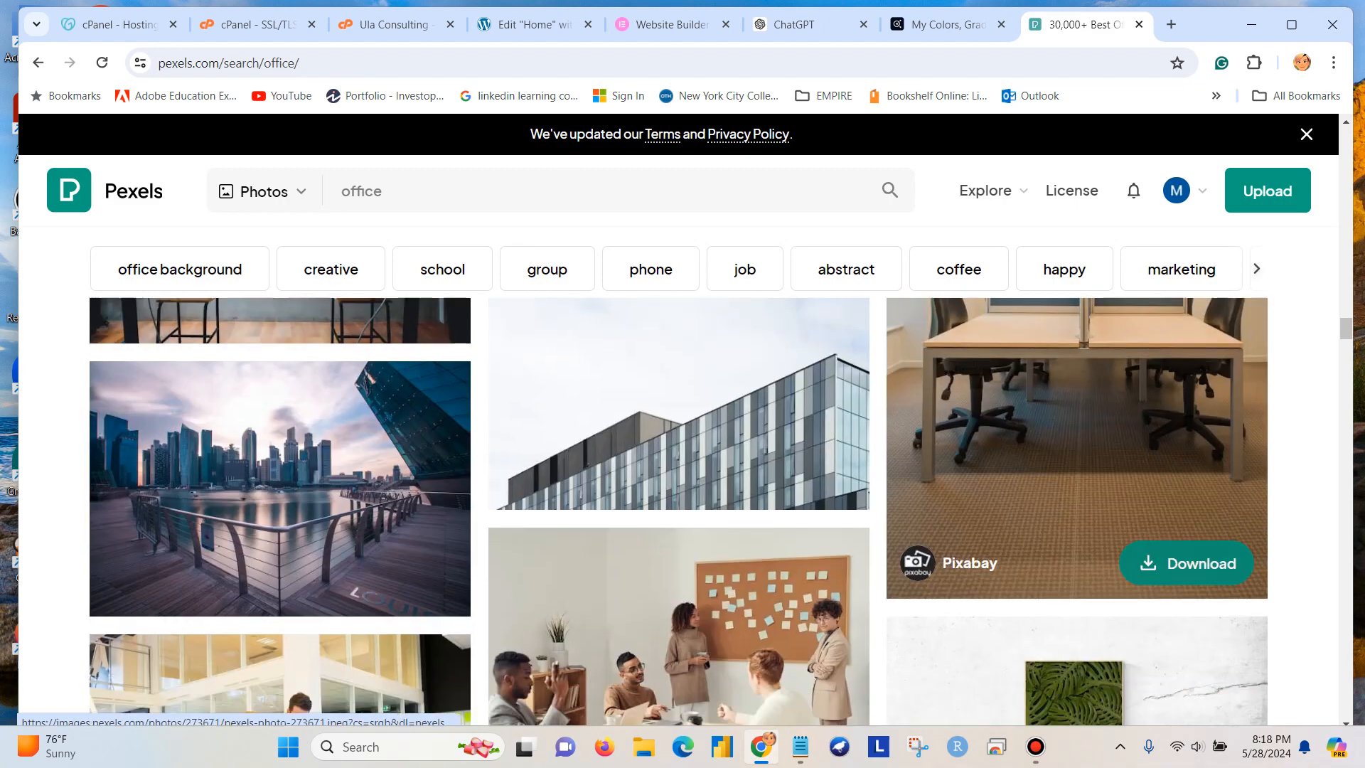
{"action": "scroll", "coordinate": [1077, 498], "scroll_direction": "down", "scroll_amount": 3}
{"action": "scroll", "coordinate": [1077, 498], "scroll_direction": "down", "scroll_amount": 3}
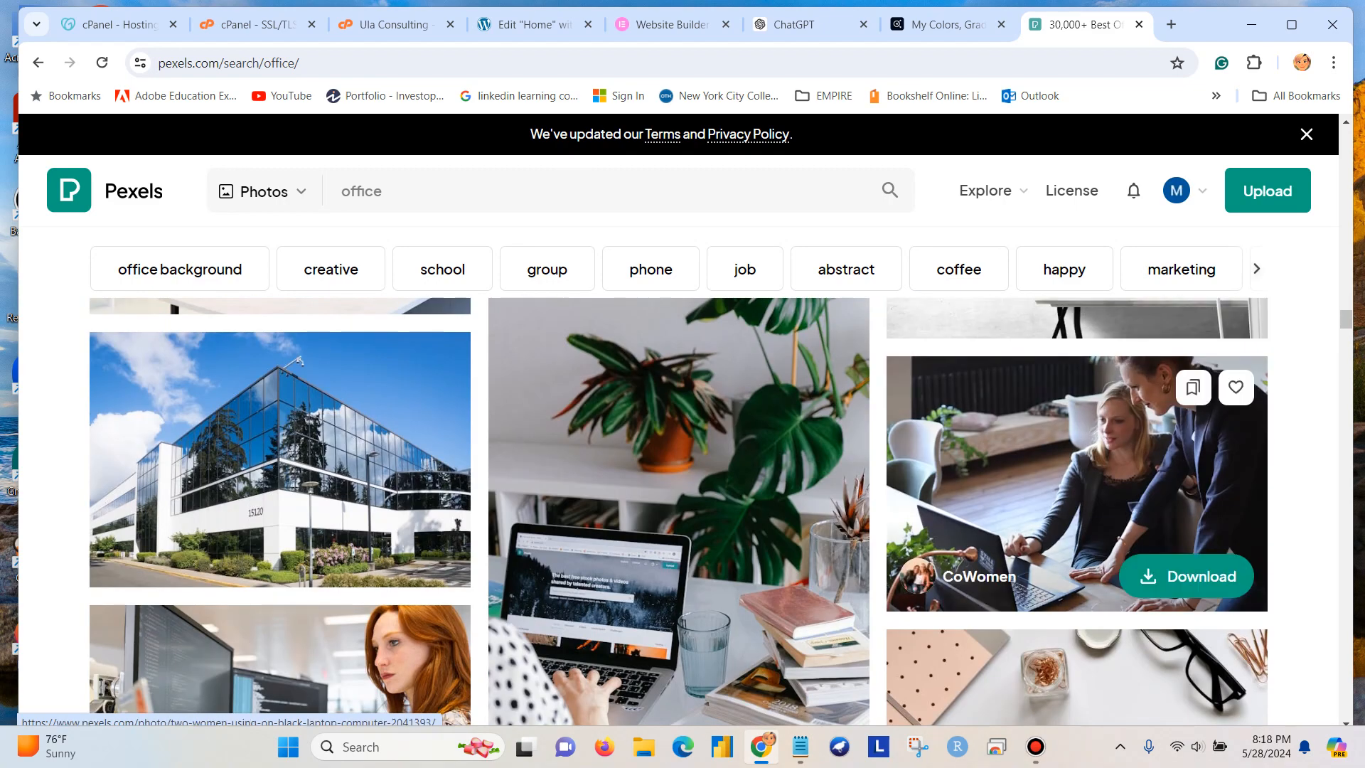
{"action": "scroll", "coordinate": [1077, 498], "scroll_direction": "down", "scroll_amount": 3}
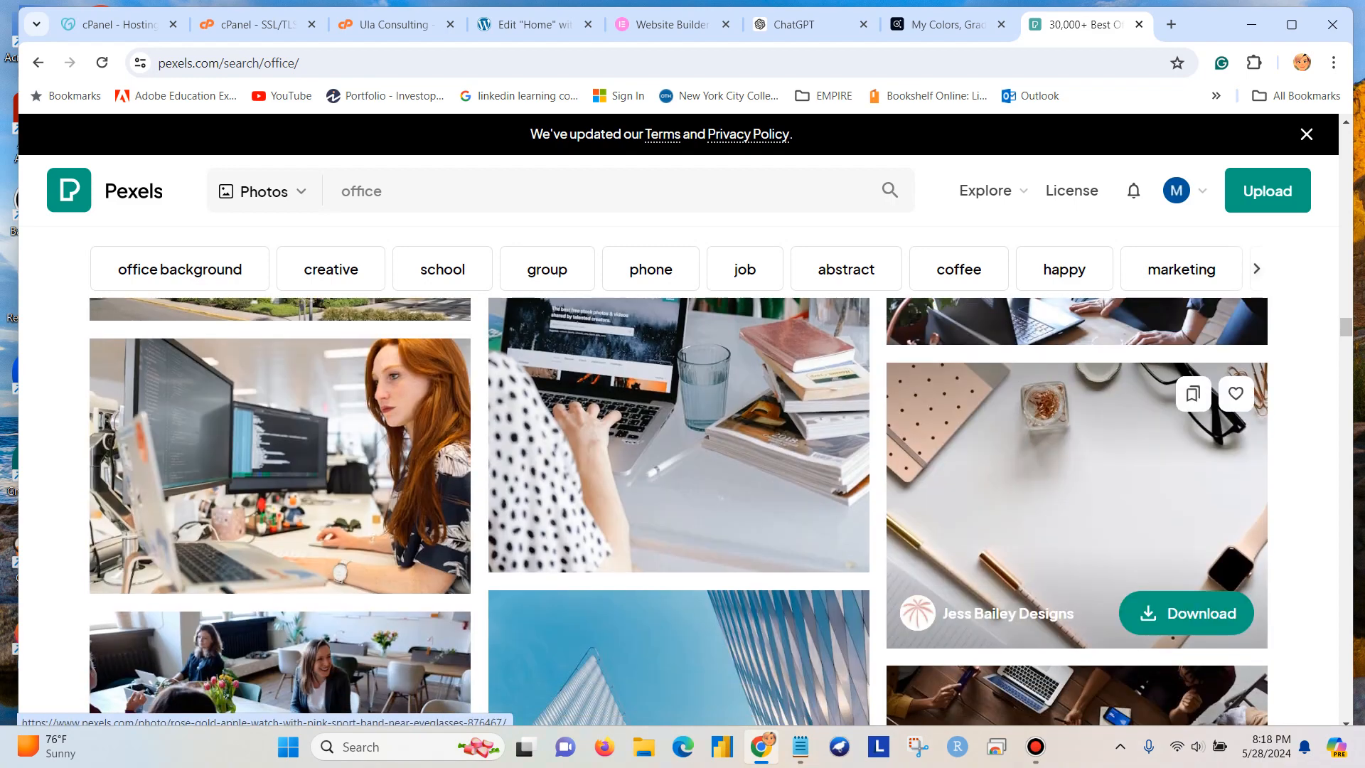
{"action": "scroll", "coordinate": [1209, 554], "scroll_direction": "down", "scroll_amount": 4}
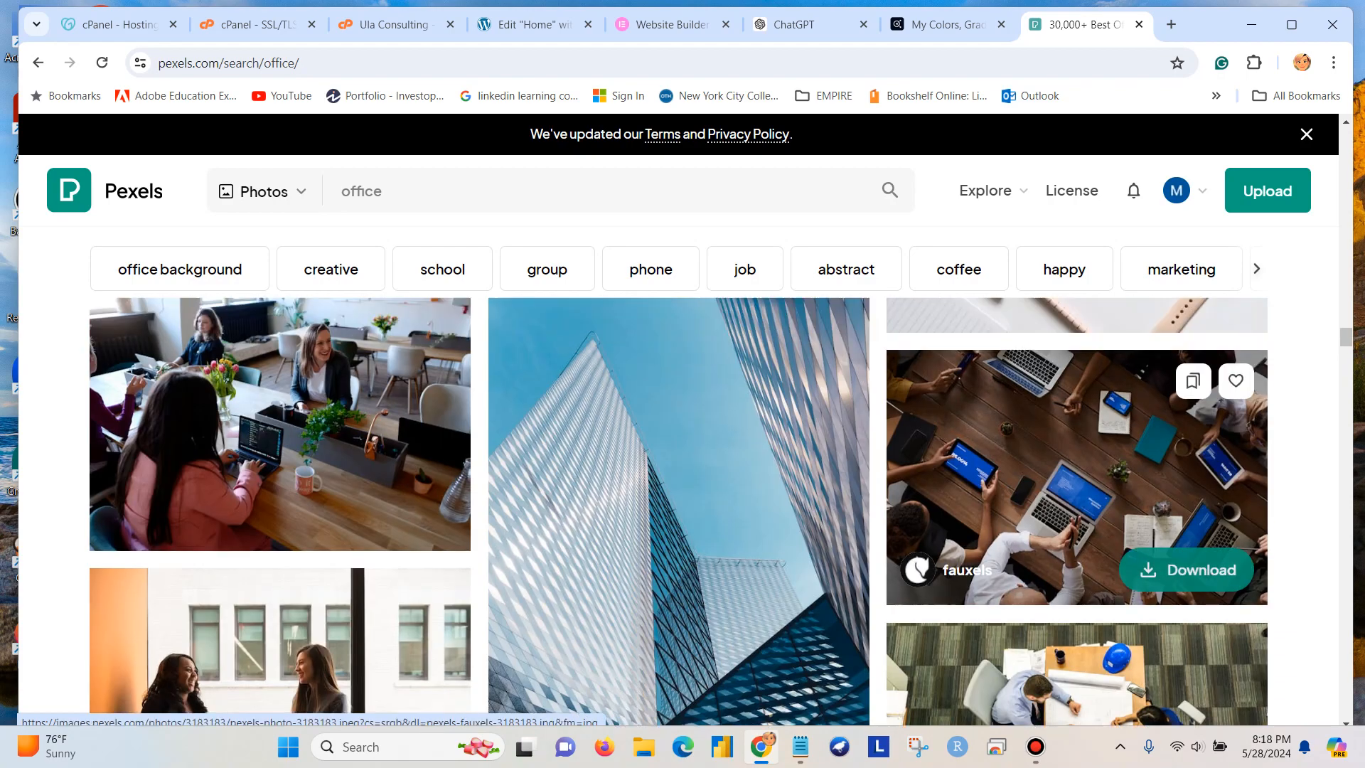
{"action": "scroll", "coordinate": [1209, 555], "scroll_direction": "down", "scroll_amount": 10}
Step: Download the office photo of a laptop, camera and drawing tablet on a wooden table and dismiss the donation message
{"action": "scroll", "coordinate": [679, 511], "scroll_direction": "up", "scroll_amount": 5}
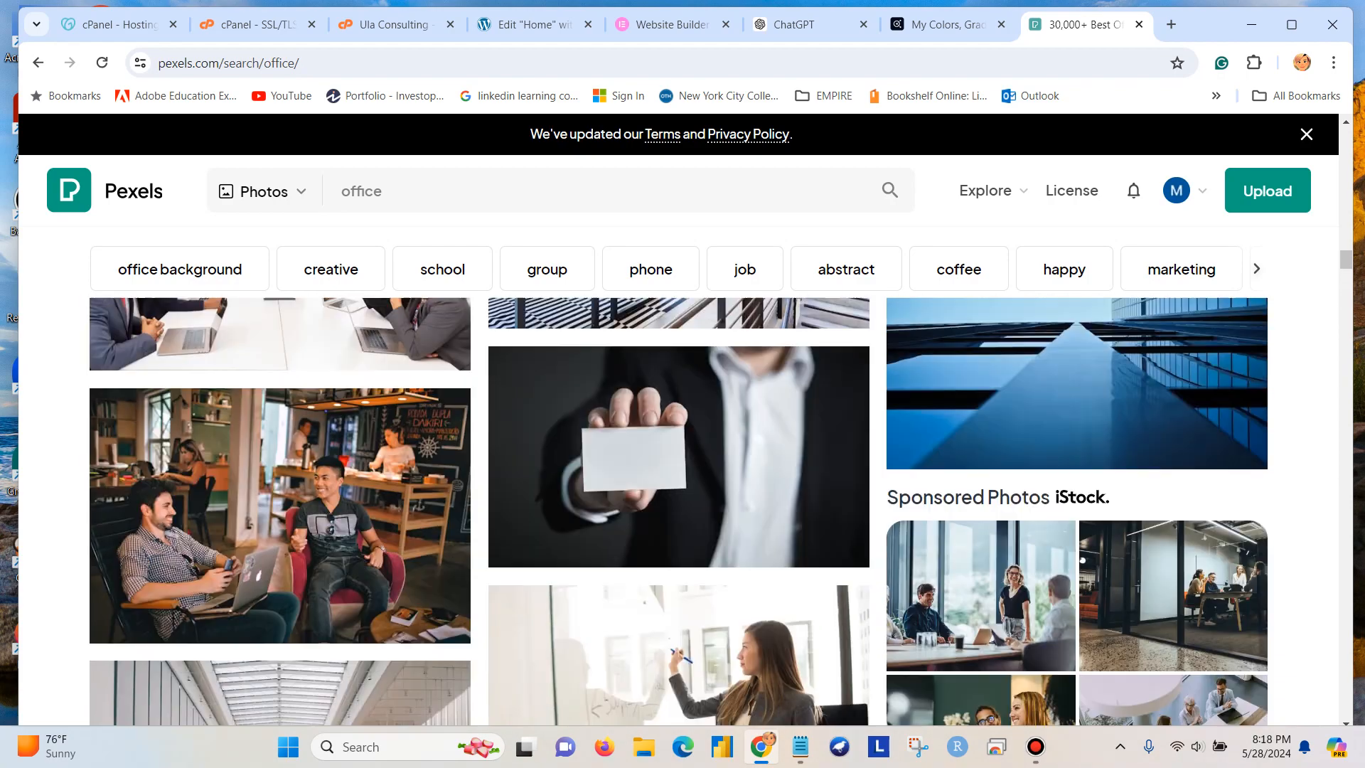
{"action": "scroll", "coordinate": [679, 511], "scroll_direction": "up", "scroll_amount": 8}
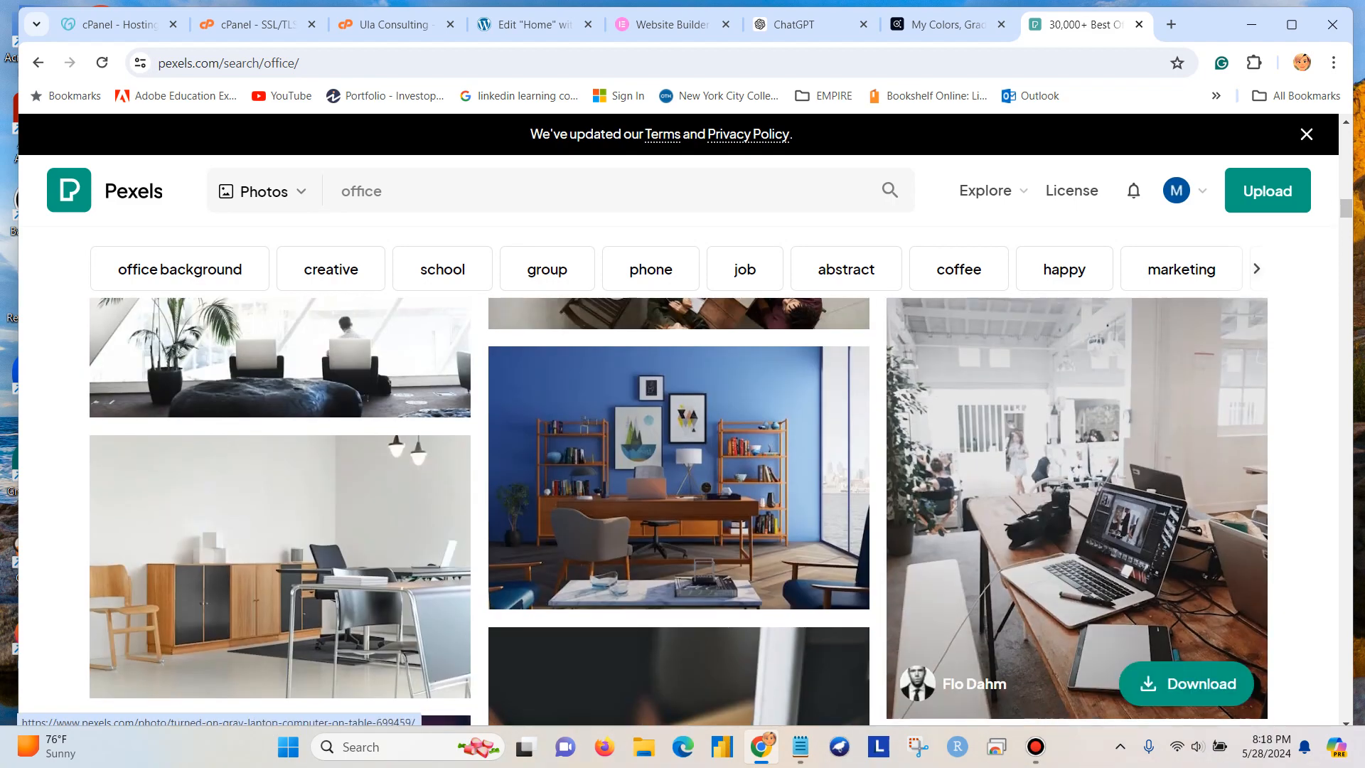
{"action": "scroll", "coordinate": [1077, 498], "scroll_direction": "down", "scroll_amount": 1}
{"action": "left_click", "coordinate": [1186, 594]}
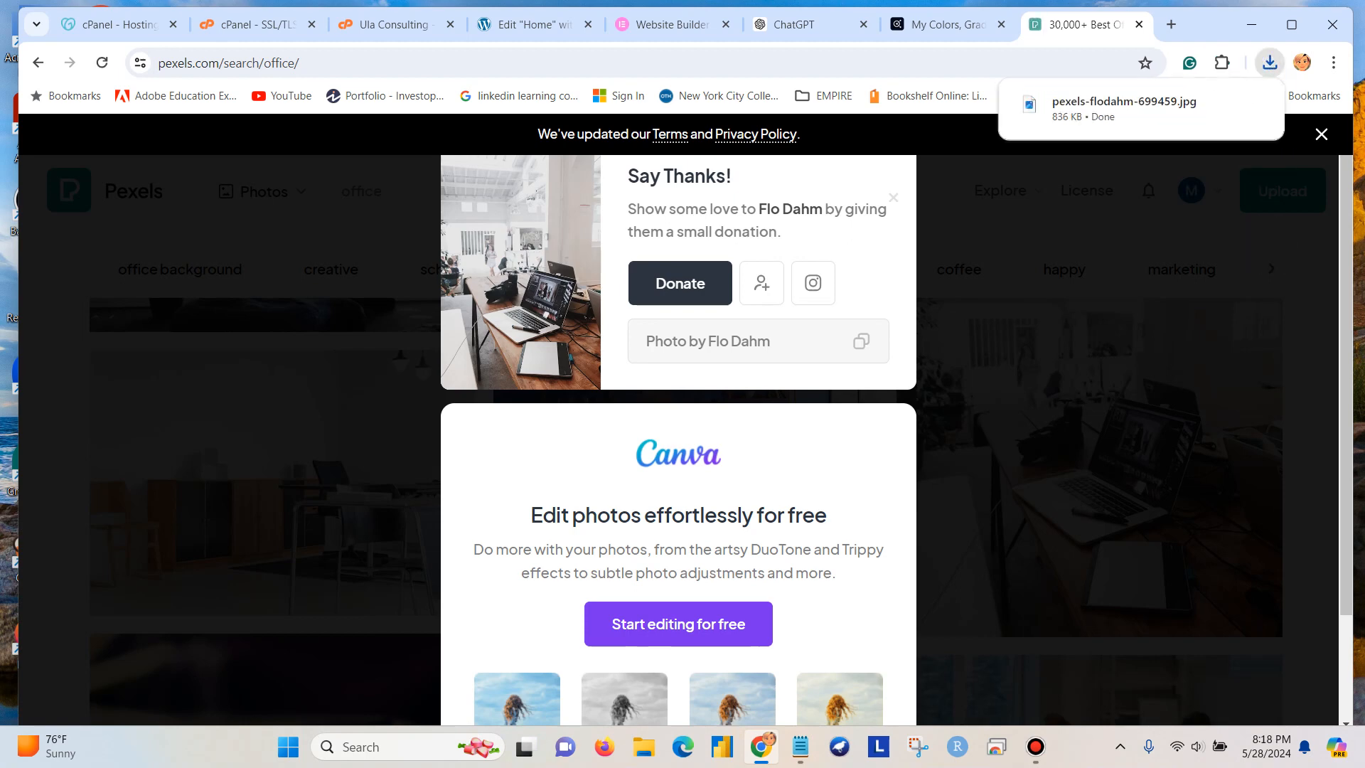
{"action": "left_click", "coordinate": [1138, 555]}
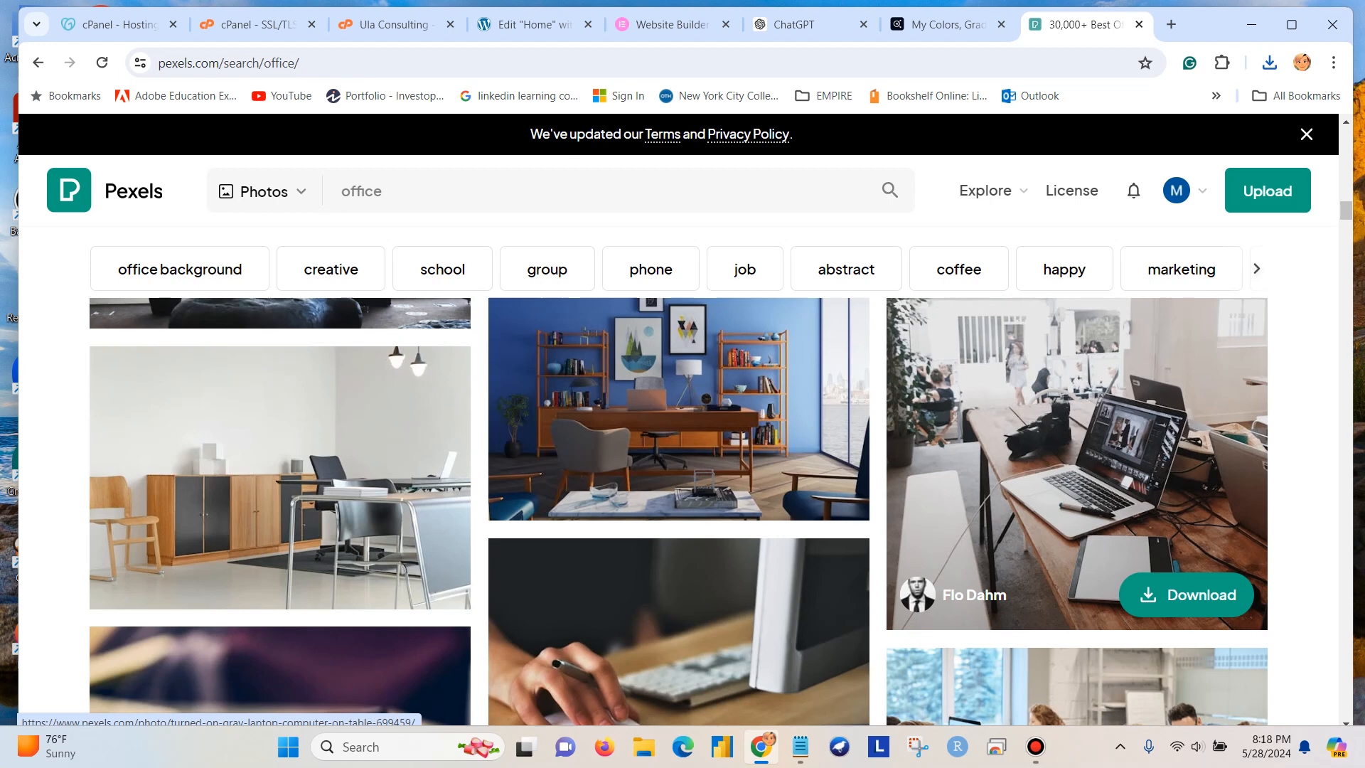
{"action": "left_click", "coordinate": [1036, 747]}
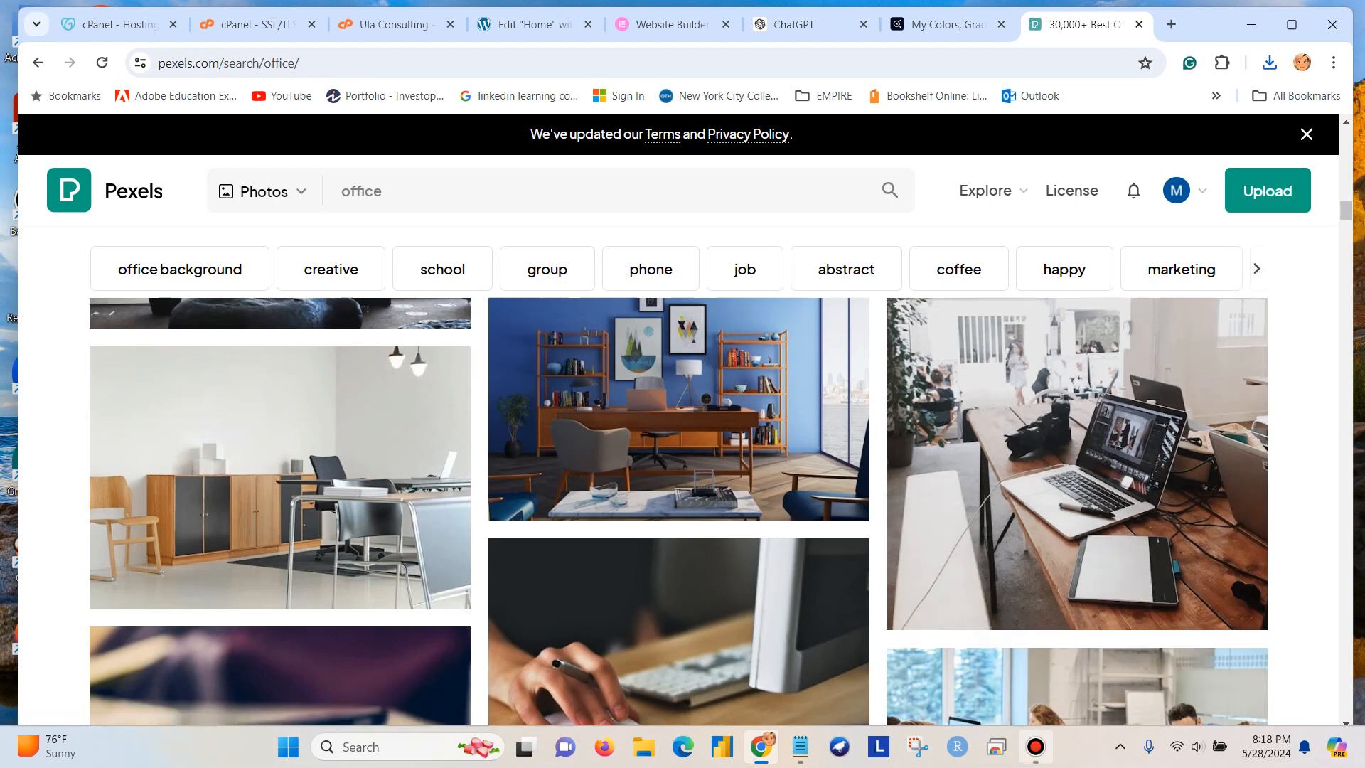